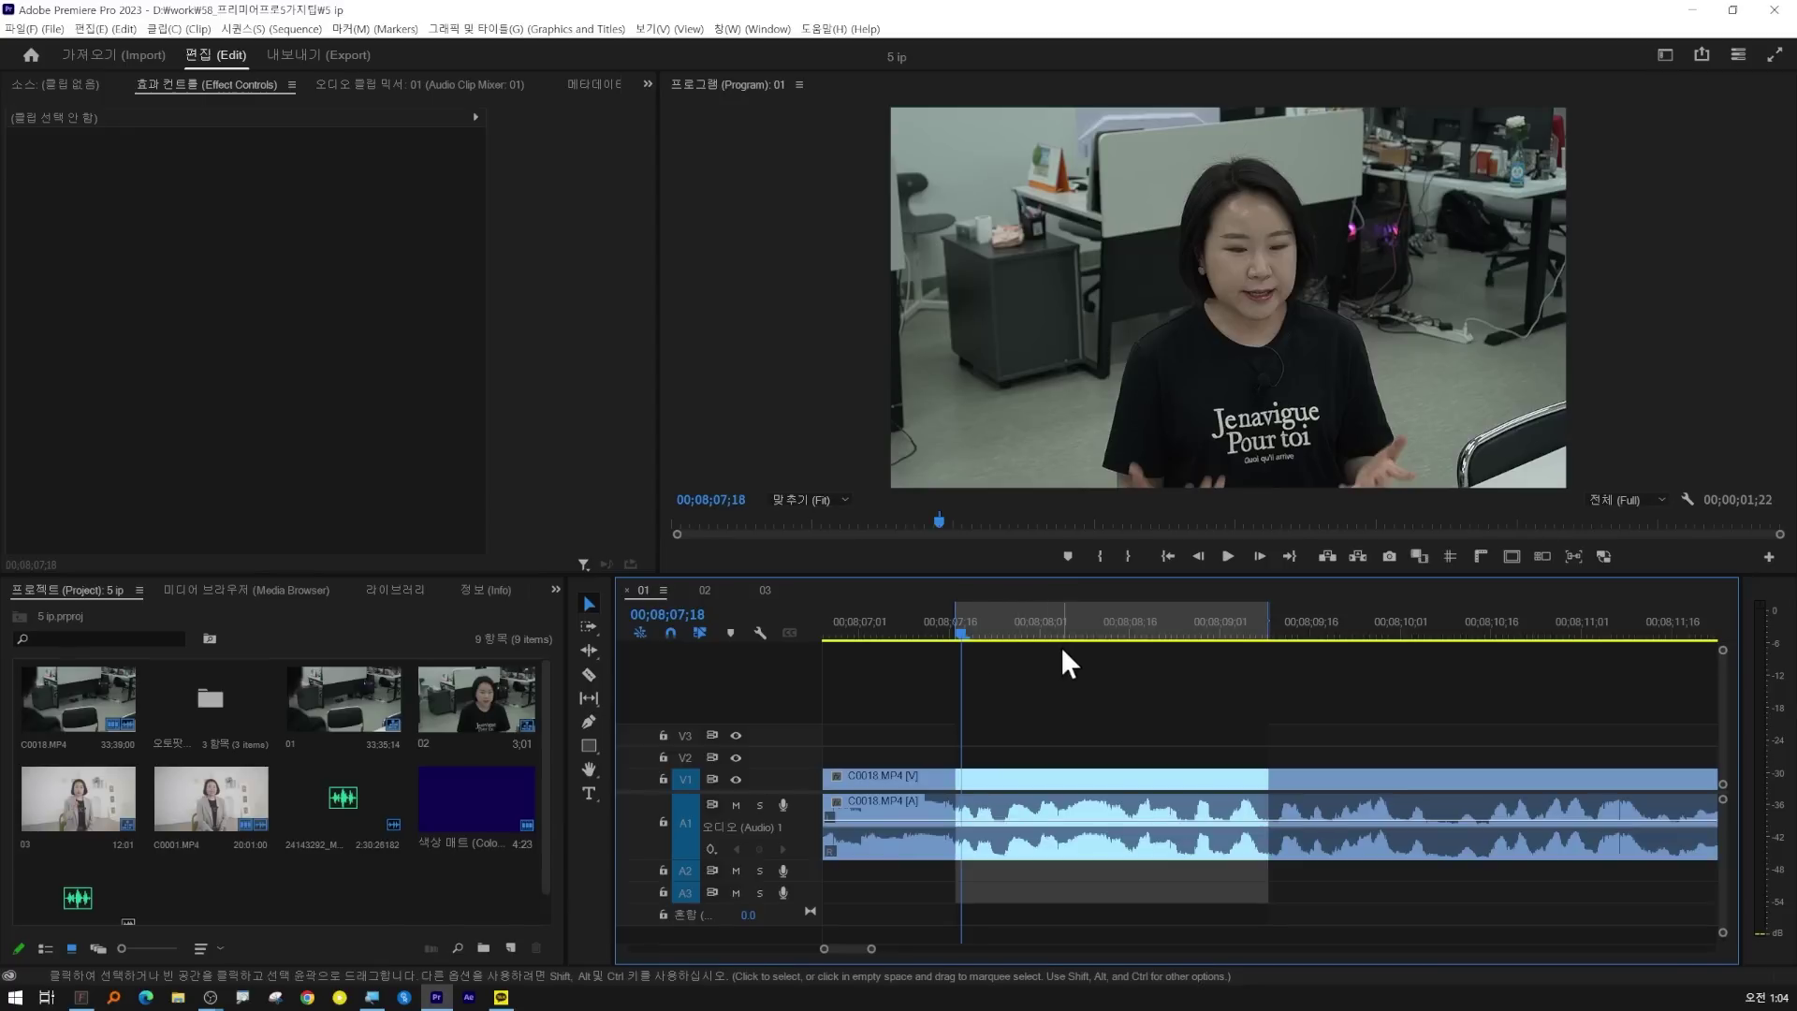
# - Play the marked in-to-out section of sequence 01 to hear the spoken phrase
pyautogui.press('Left')
pyautogui.press('space')
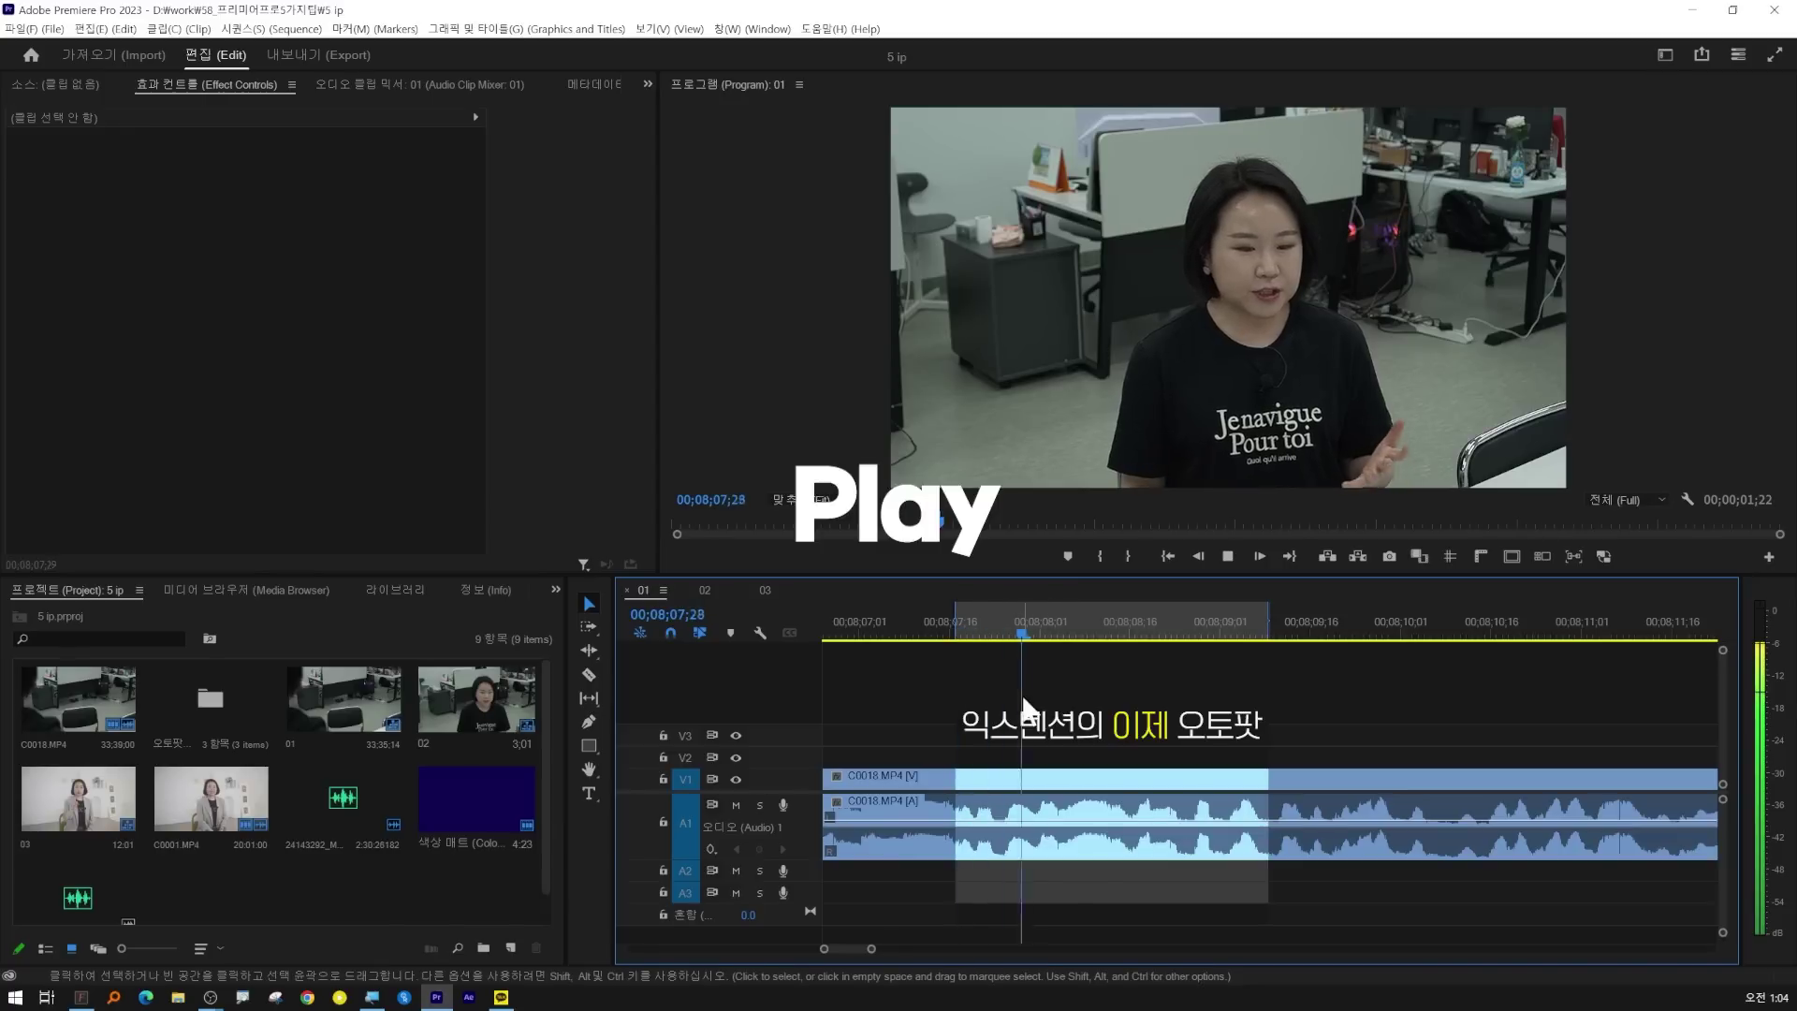
pyautogui.press('space')
pyautogui.press('space')
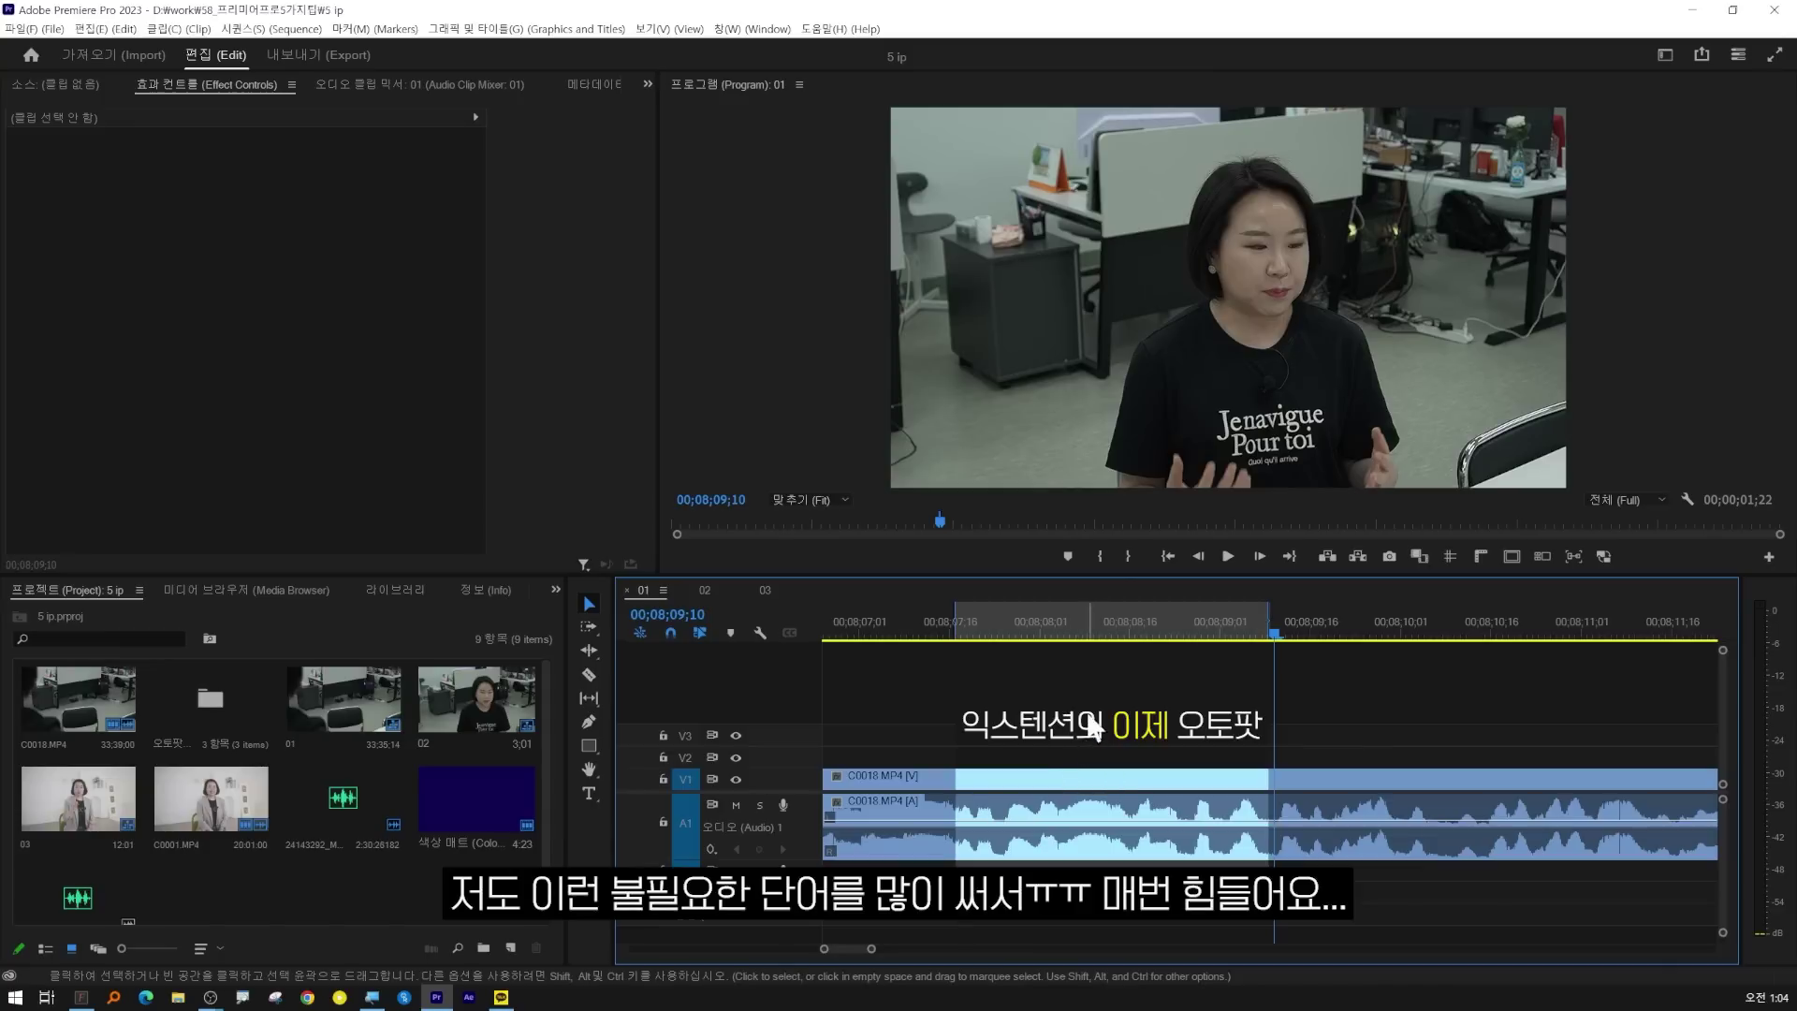
# - Cut clip C0018.MP4 at 00;08;08;13 and 00;08;08;20, and ripple delete the piece between the cuts
pyautogui.click(1112, 740)
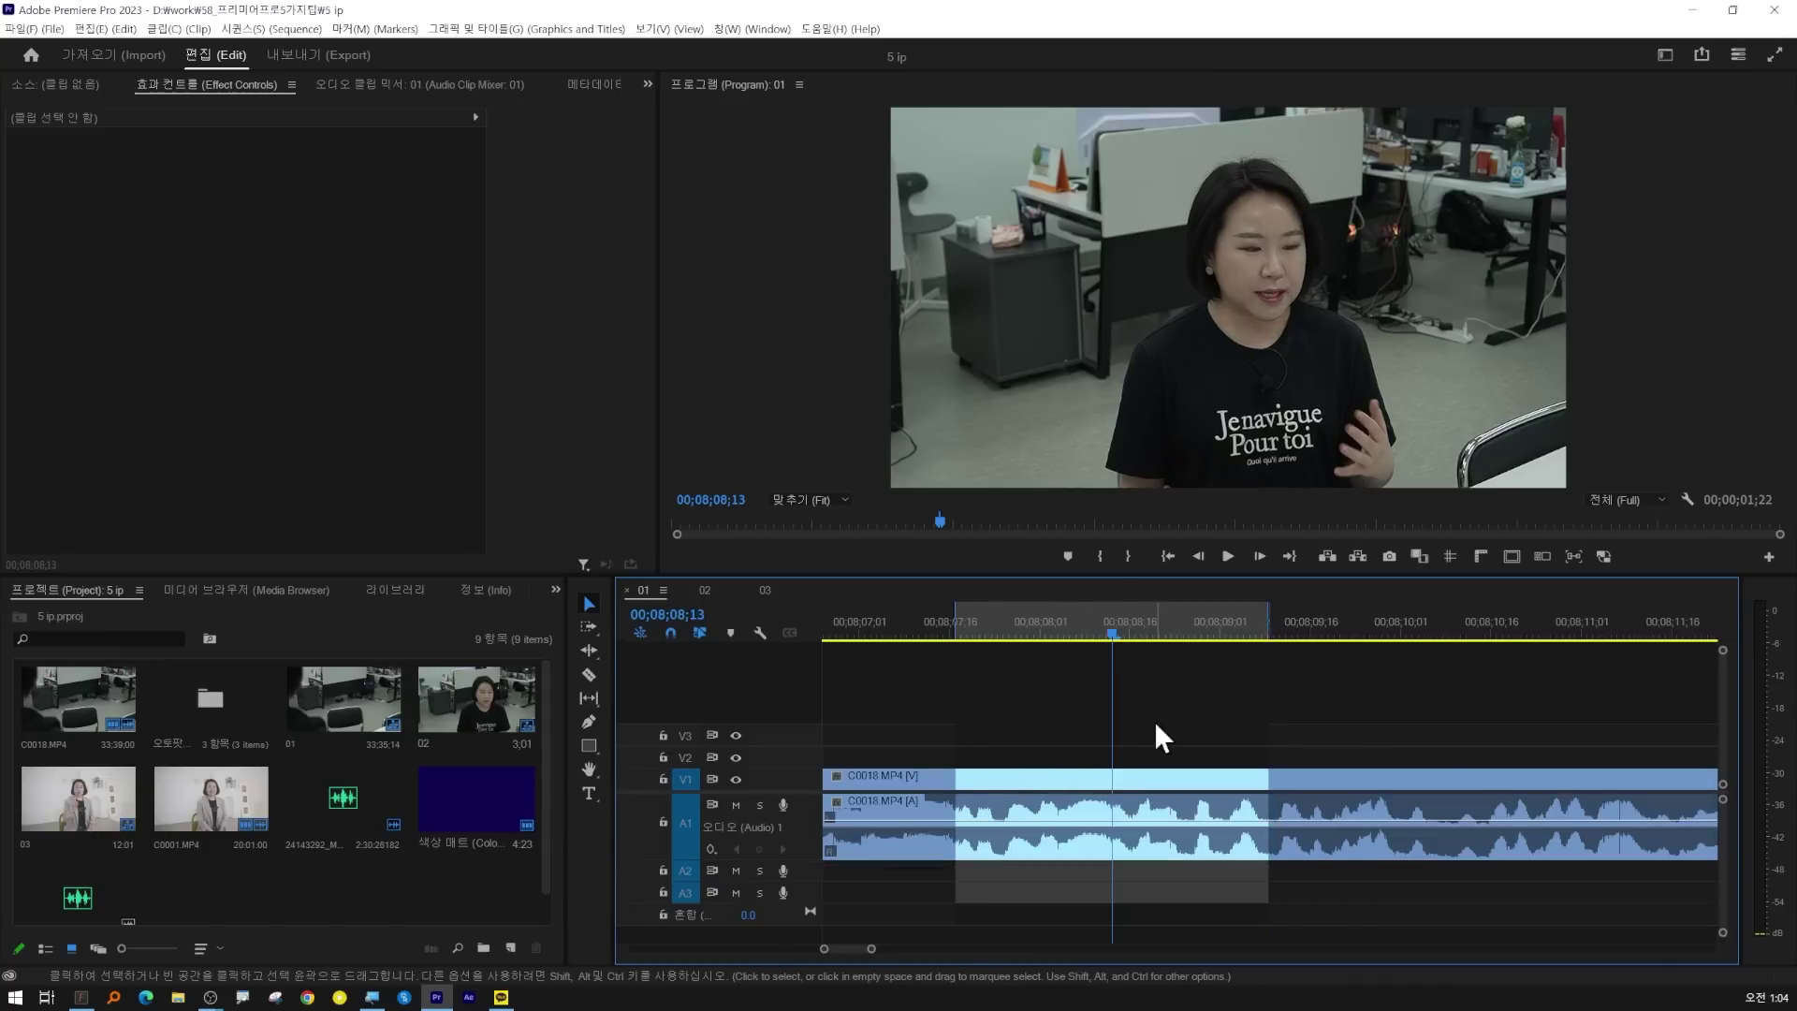
pyautogui.hotkey('ctrl', 'k')
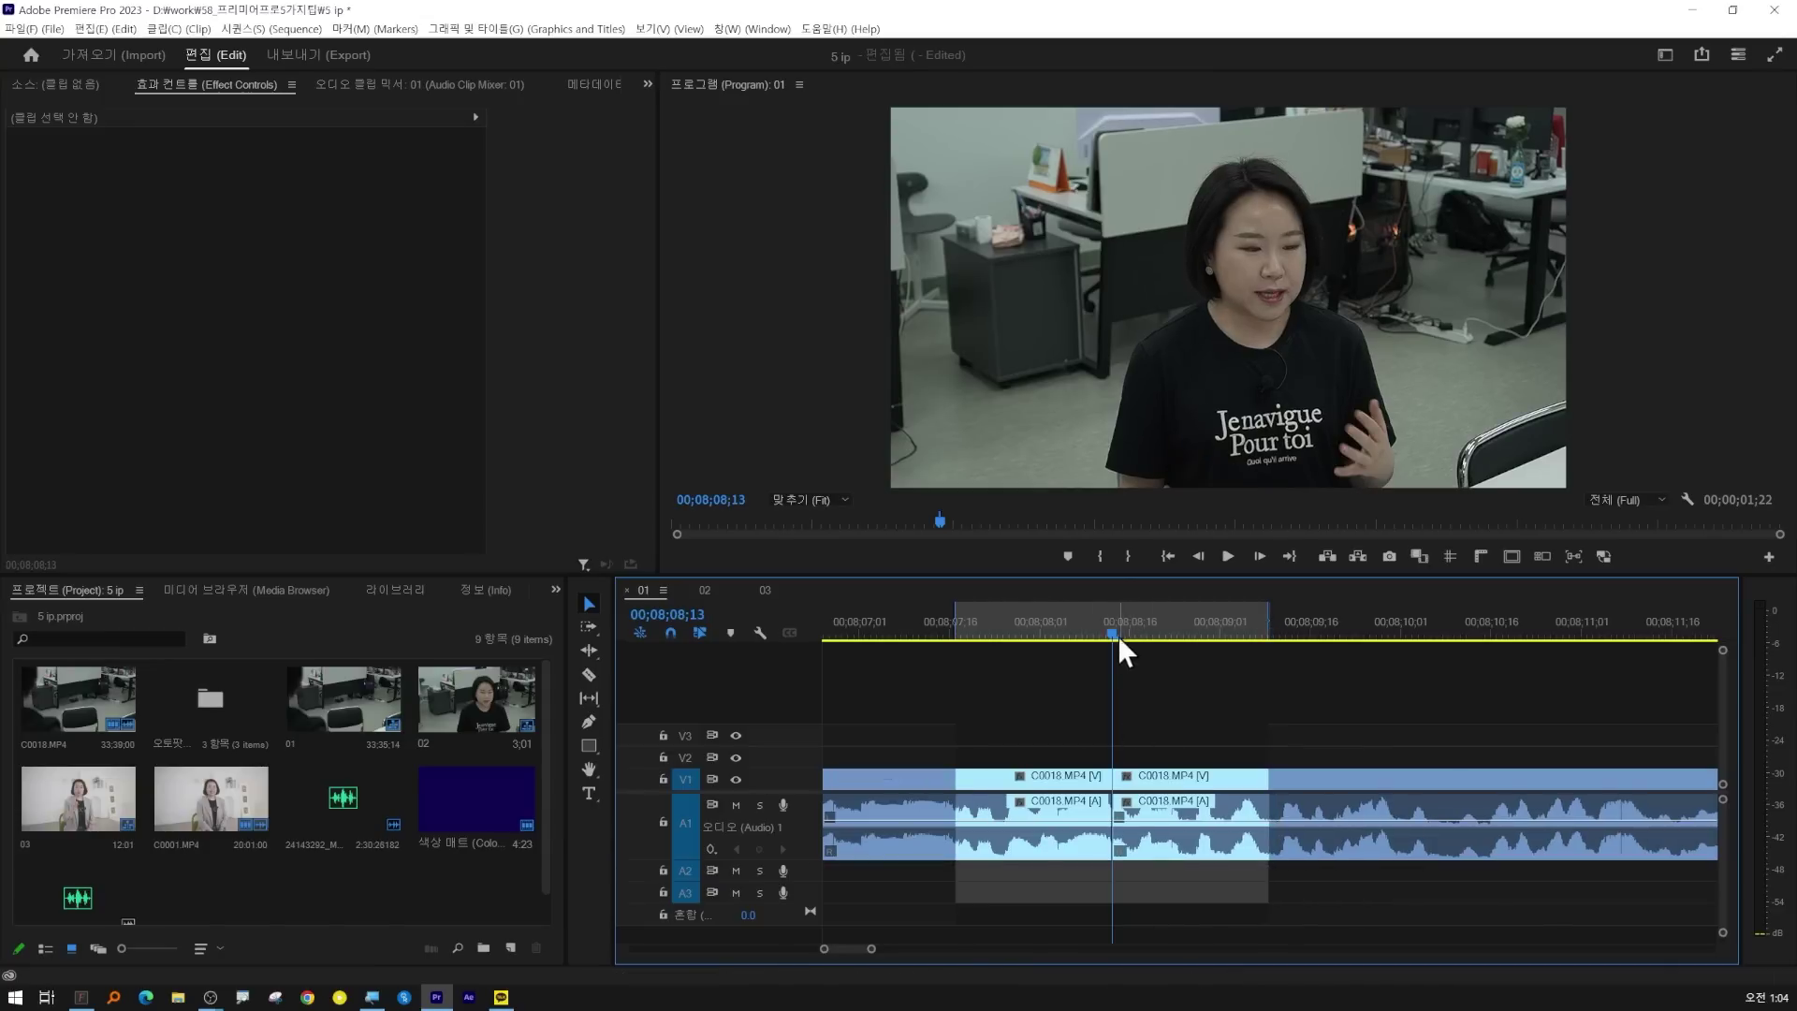
pyautogui.moveTo(1114, 637); pyautogui.dragTo(1154, 636)
pyautogui.hotkey('ctrl', 'k')
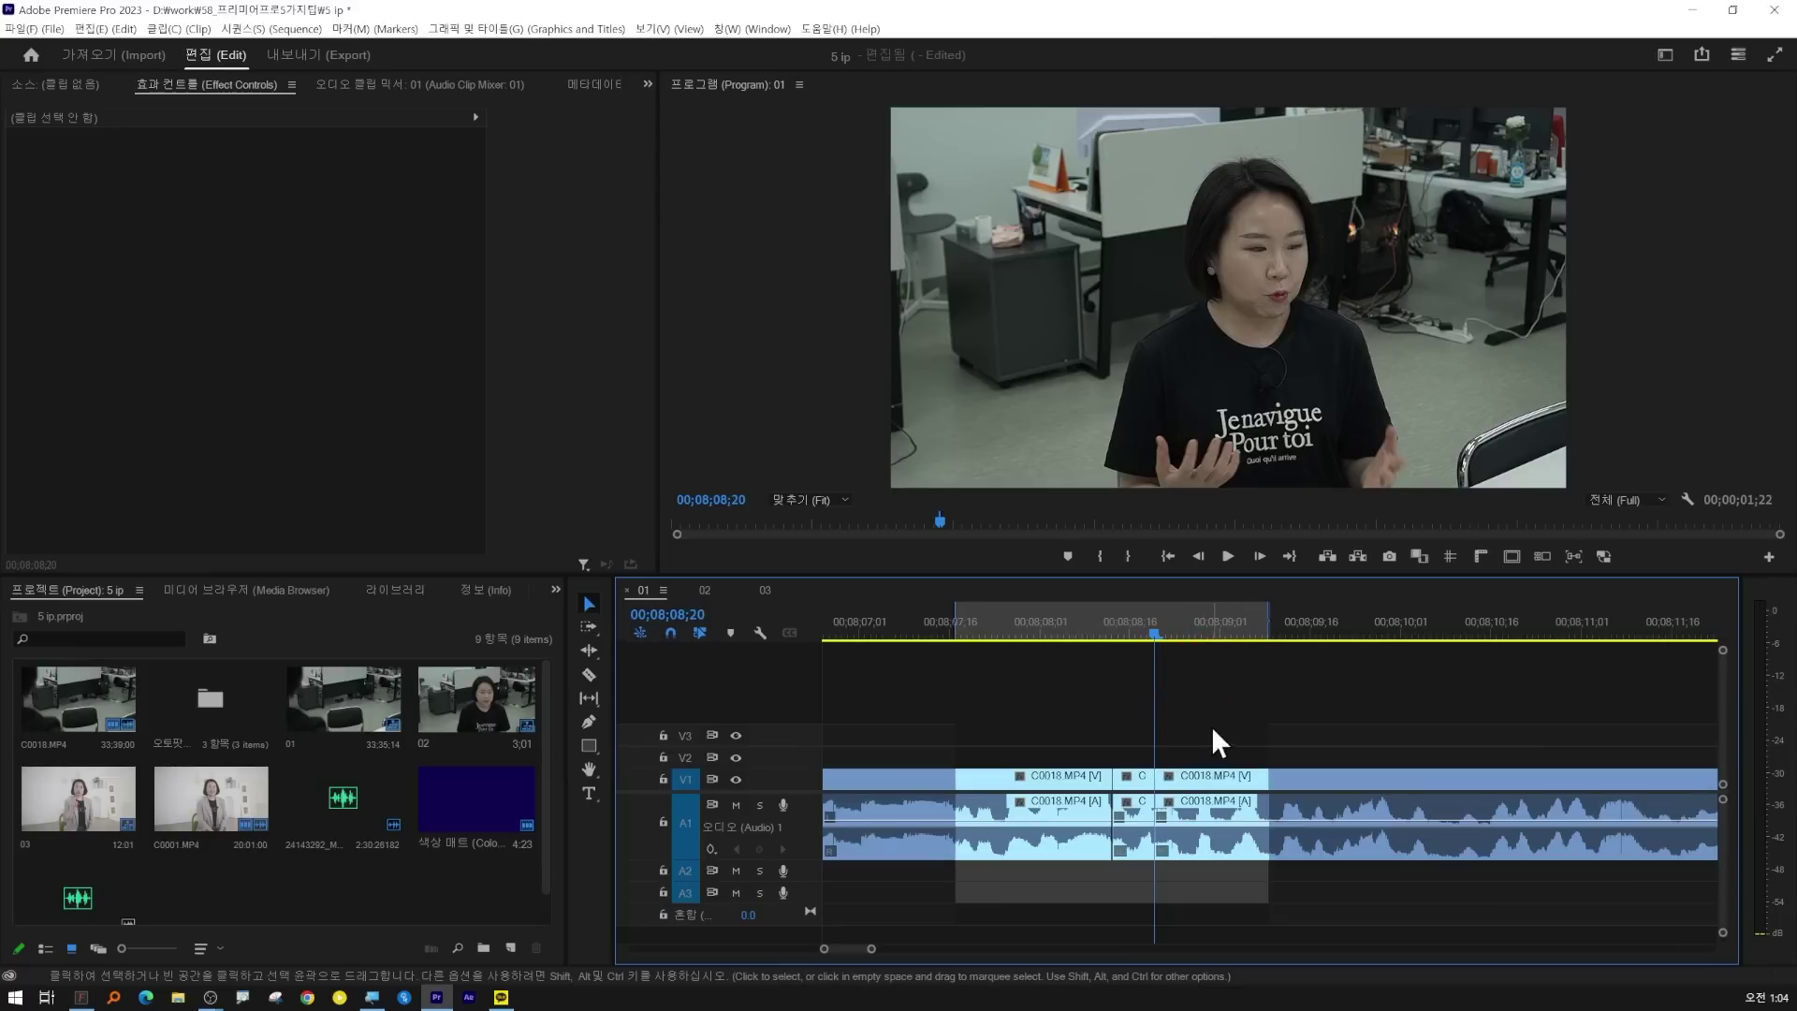
pyautogui.click(1156, 803)
pyautogui.hotkey('shift', 'Delete')
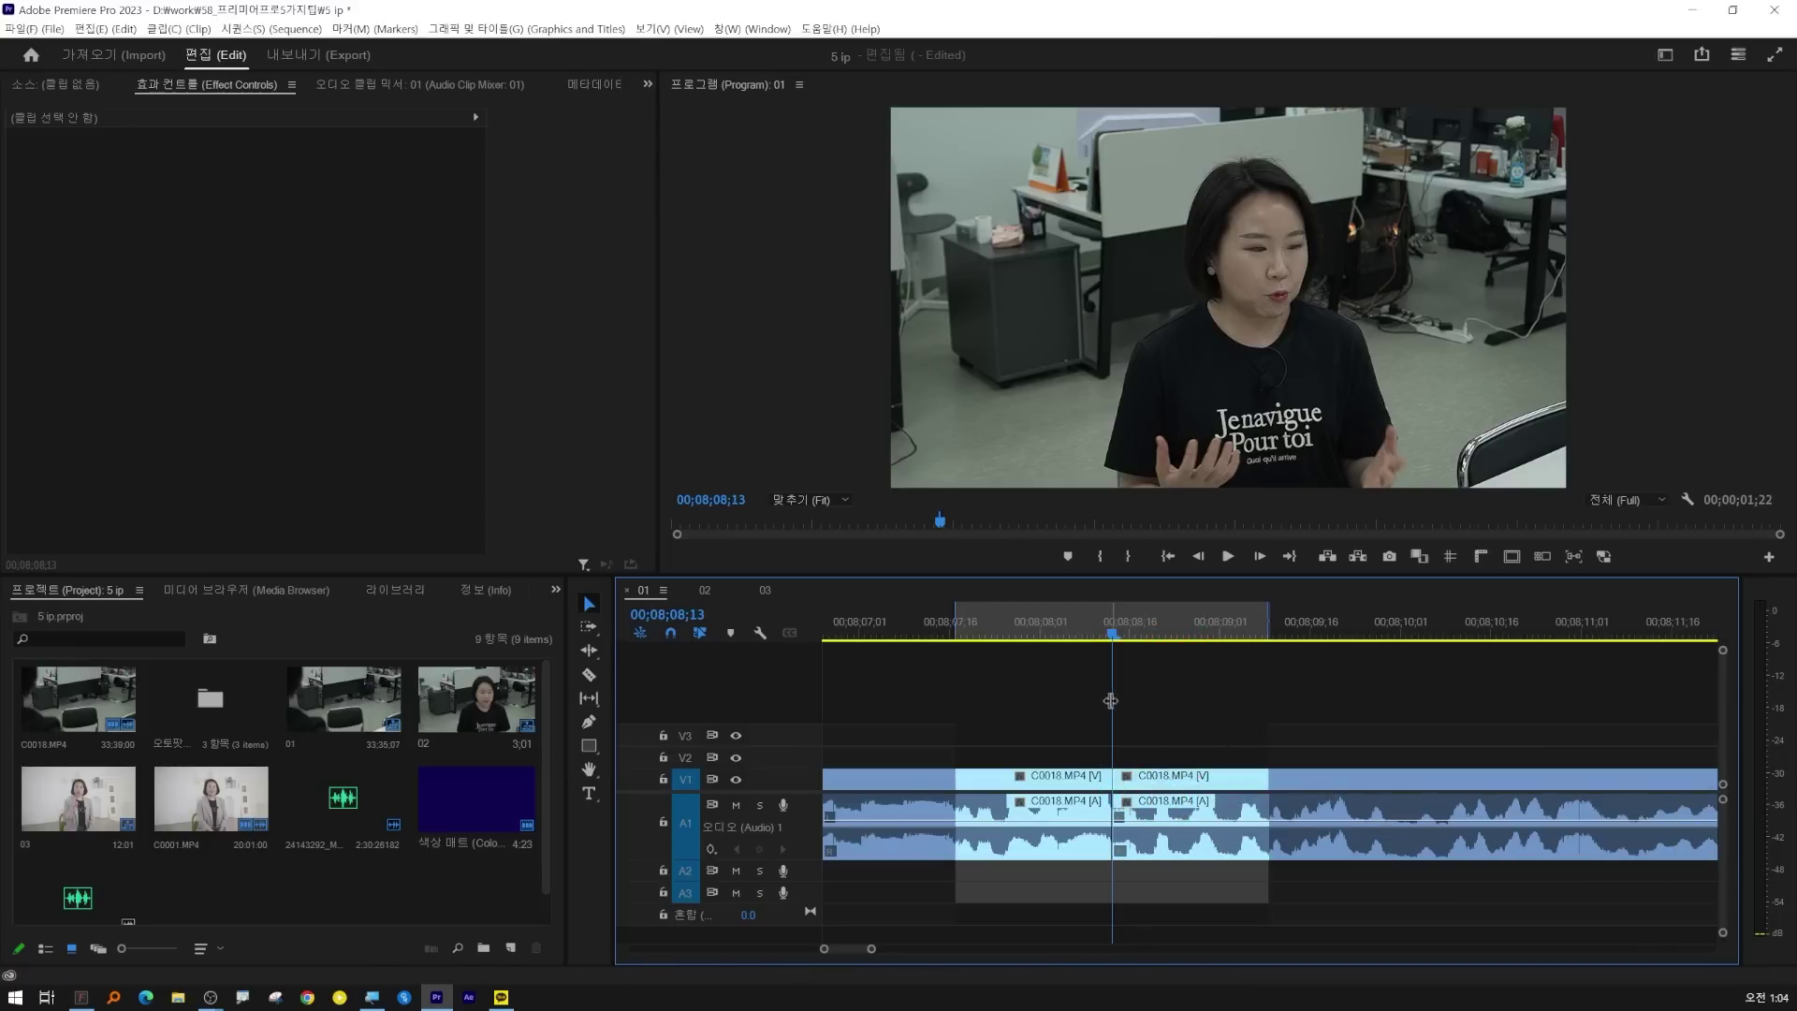
# - Play back the marked section from its start across the new cut in C0018.MP4
pyautogui.moveTo(1110, 633); pyautogui.dragTo(961, 633)
pyautogui.click(1041, 711)
pyautogui.press('space')
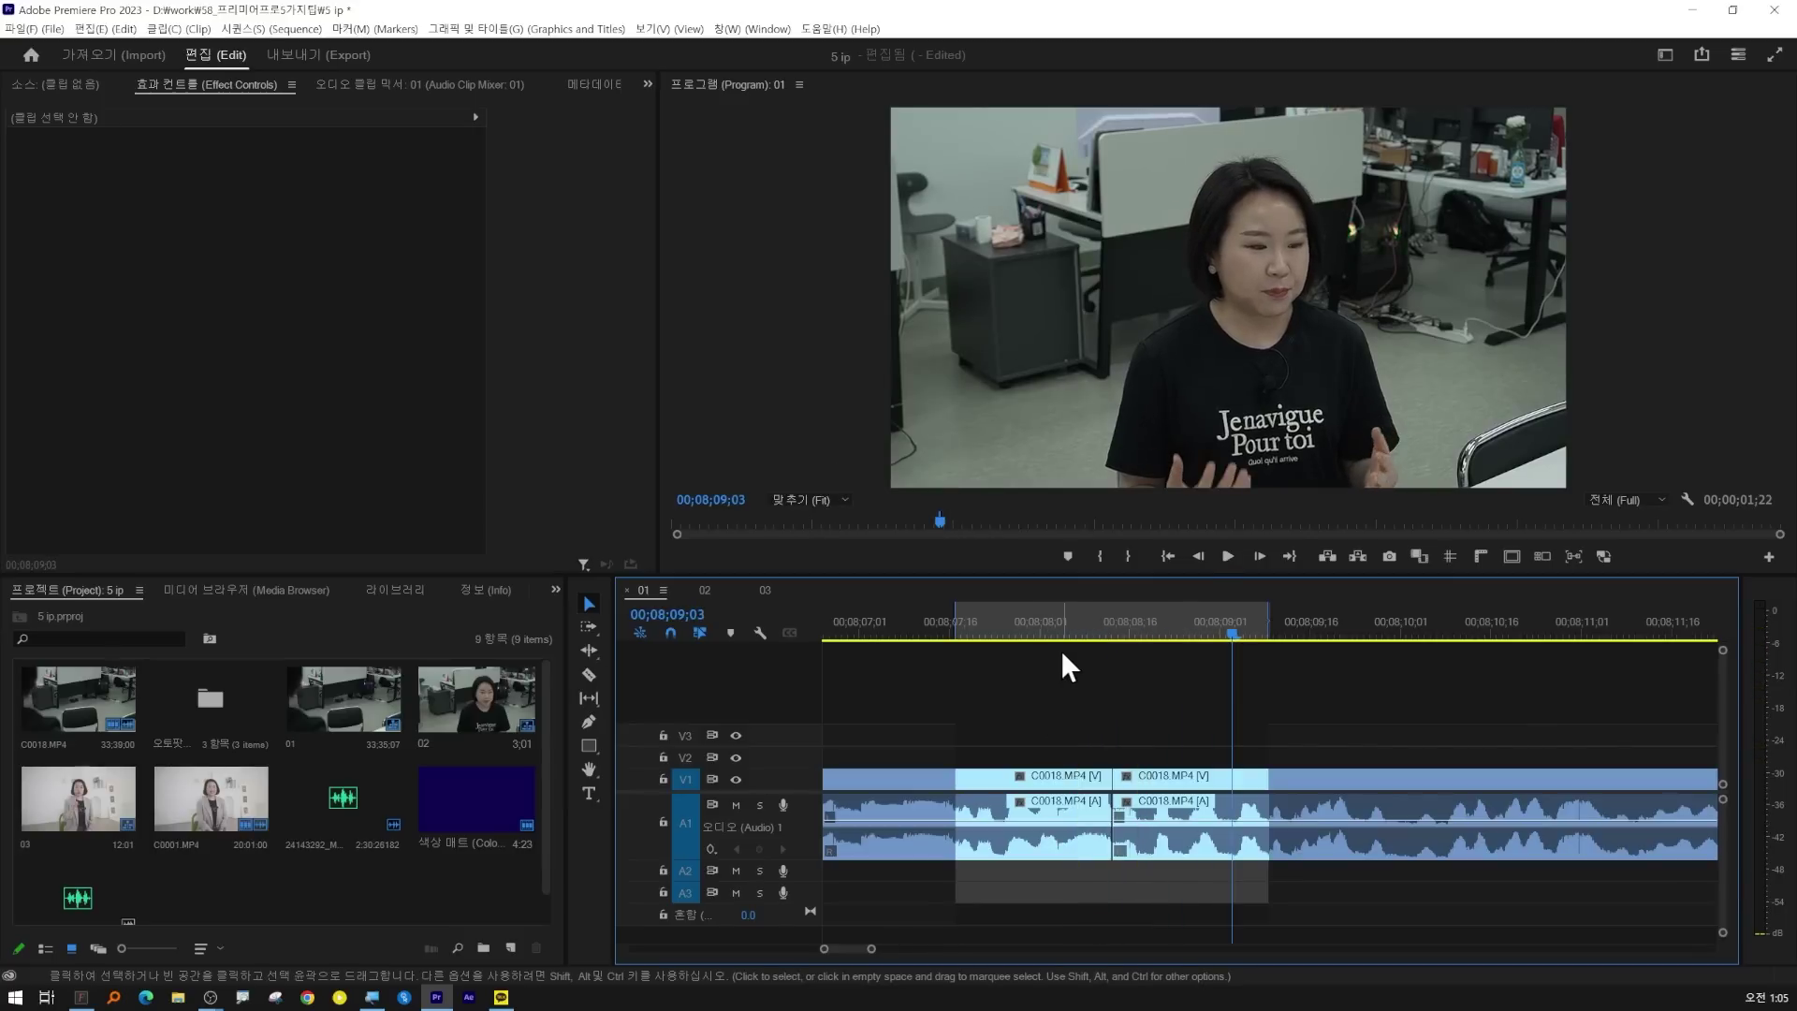
pyautogui.click(967, 630)
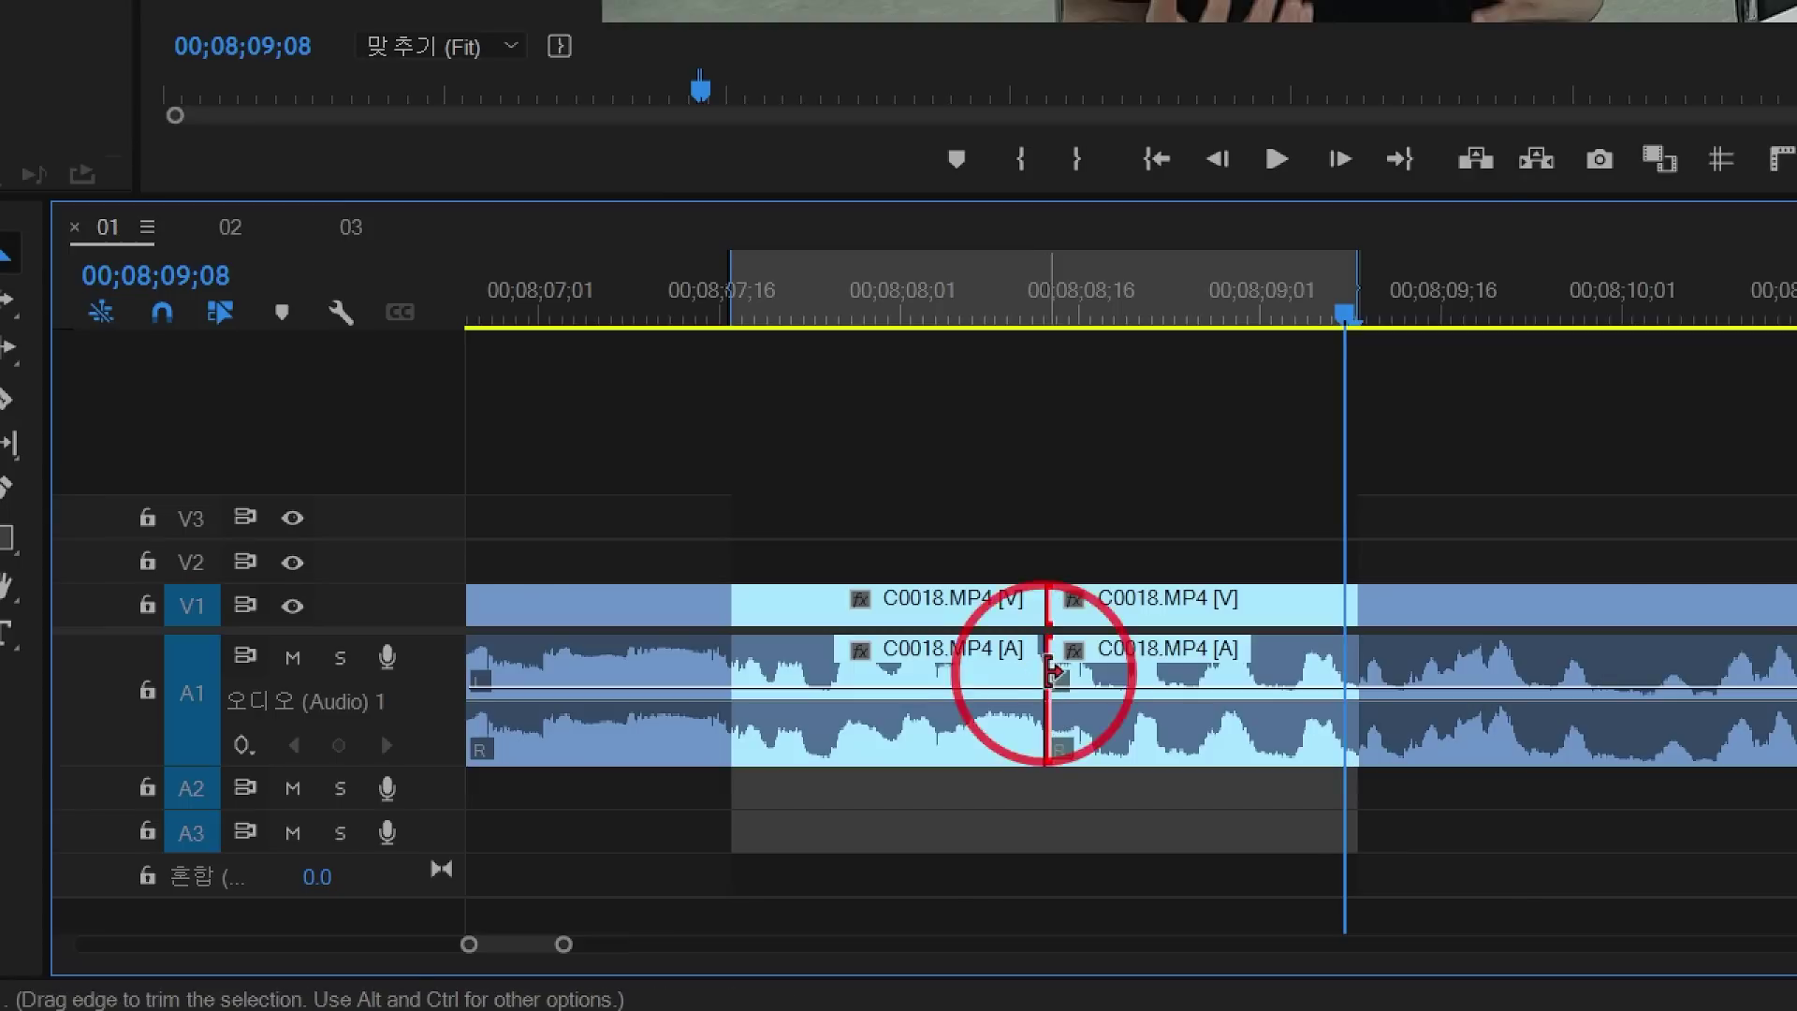
# - Add a Constant Power audio transition at the C0018.MP4 cut with a duration of 2 frames, and replay the section
pyautogui.click(1050, 672)
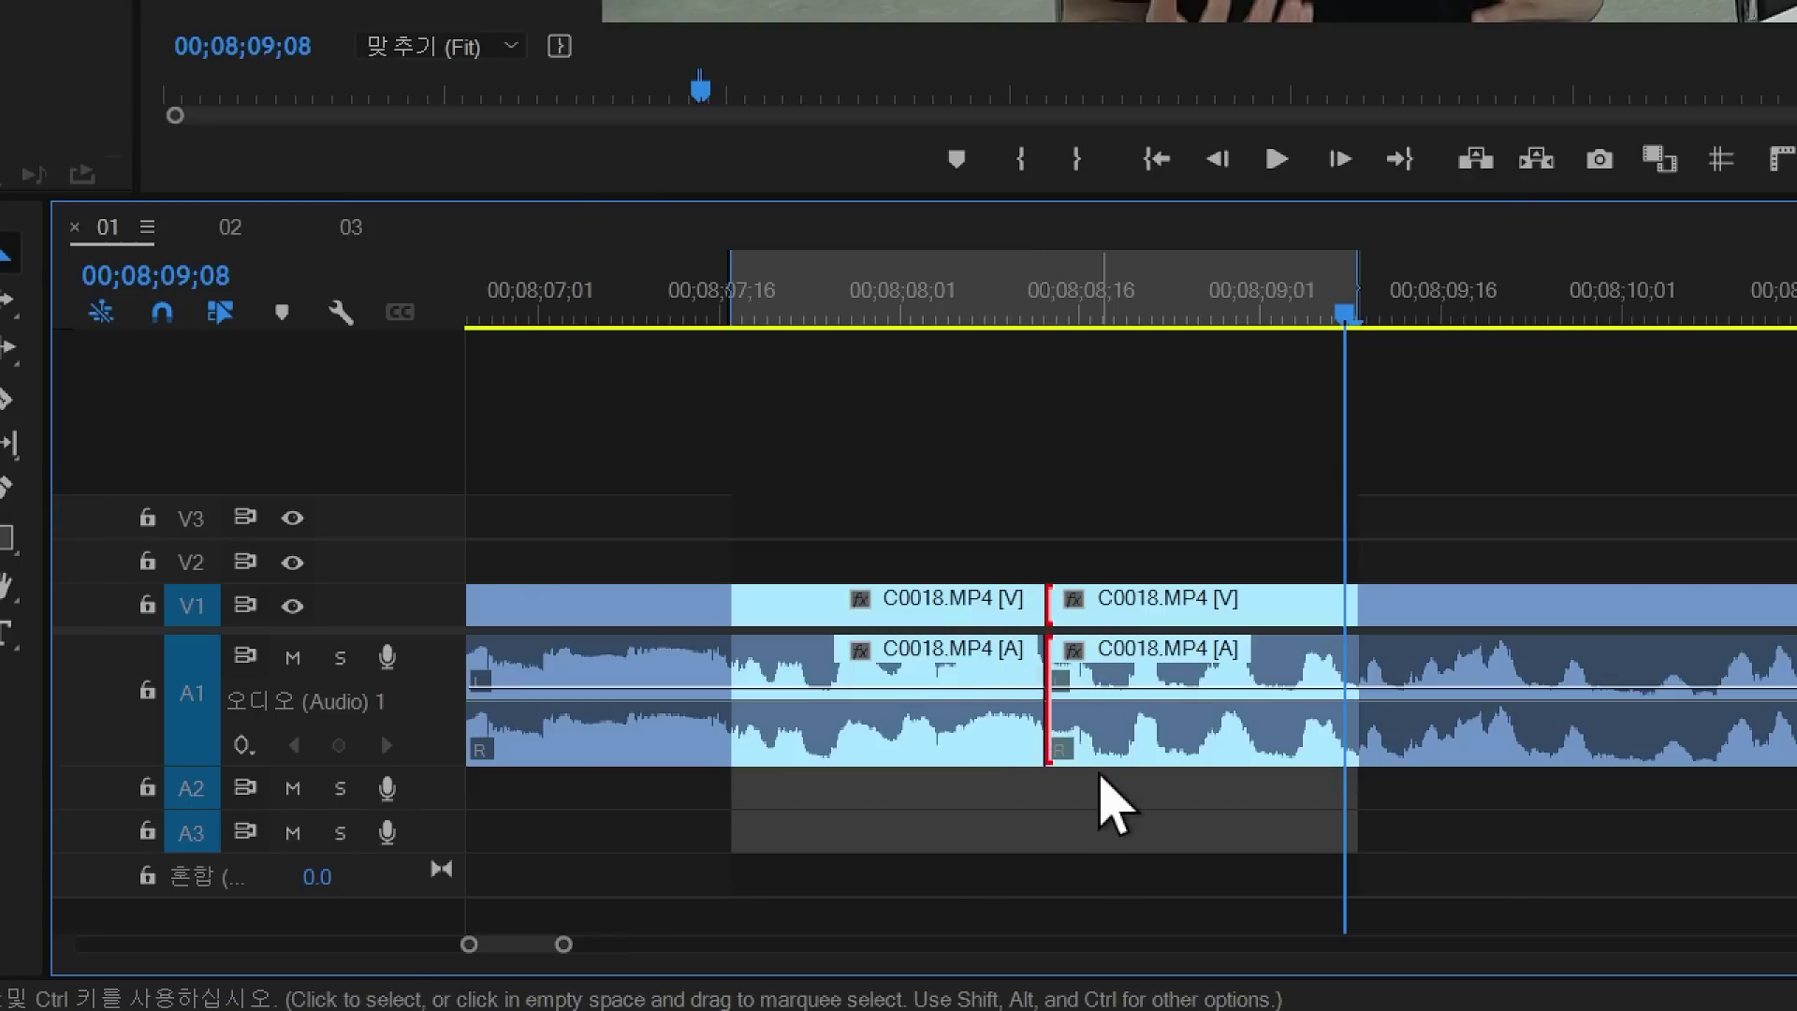
pyautogui.hotkey('ctrl', 'shift', 'd')
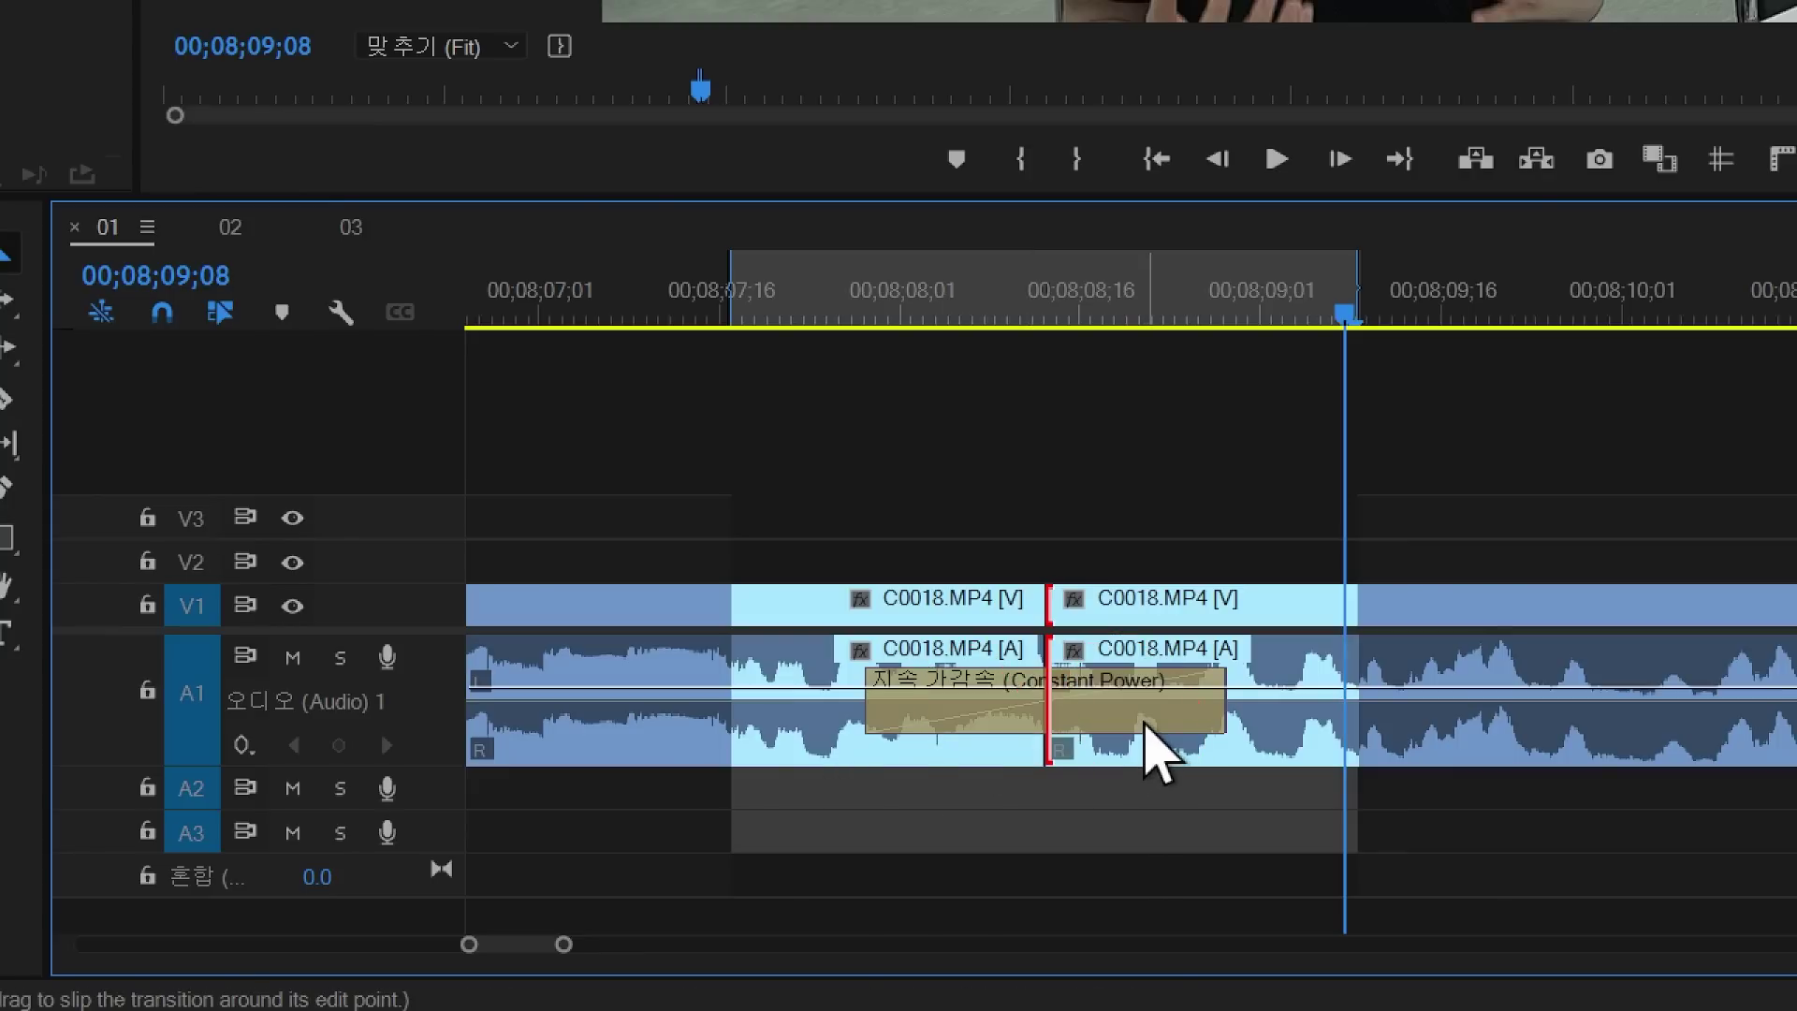
pyautogui.doubleClick(1145, 722)
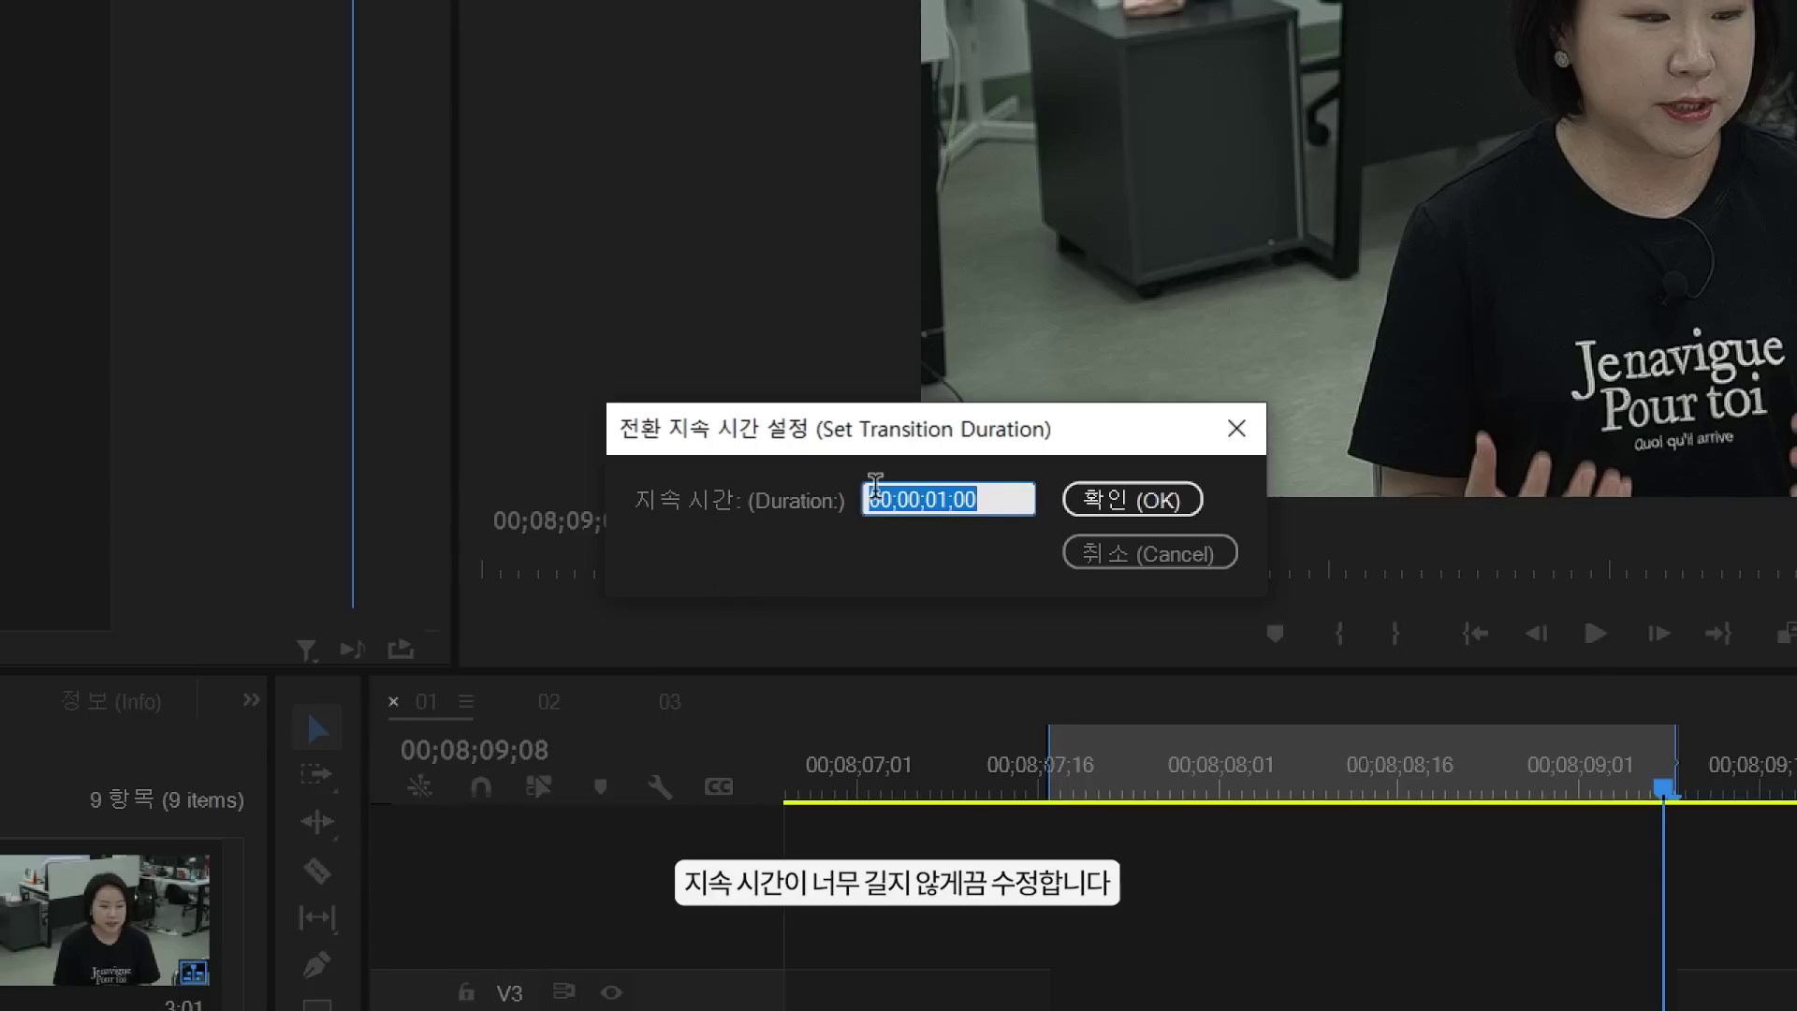
pyautogui.write('2')
pyautogui.press('Return')
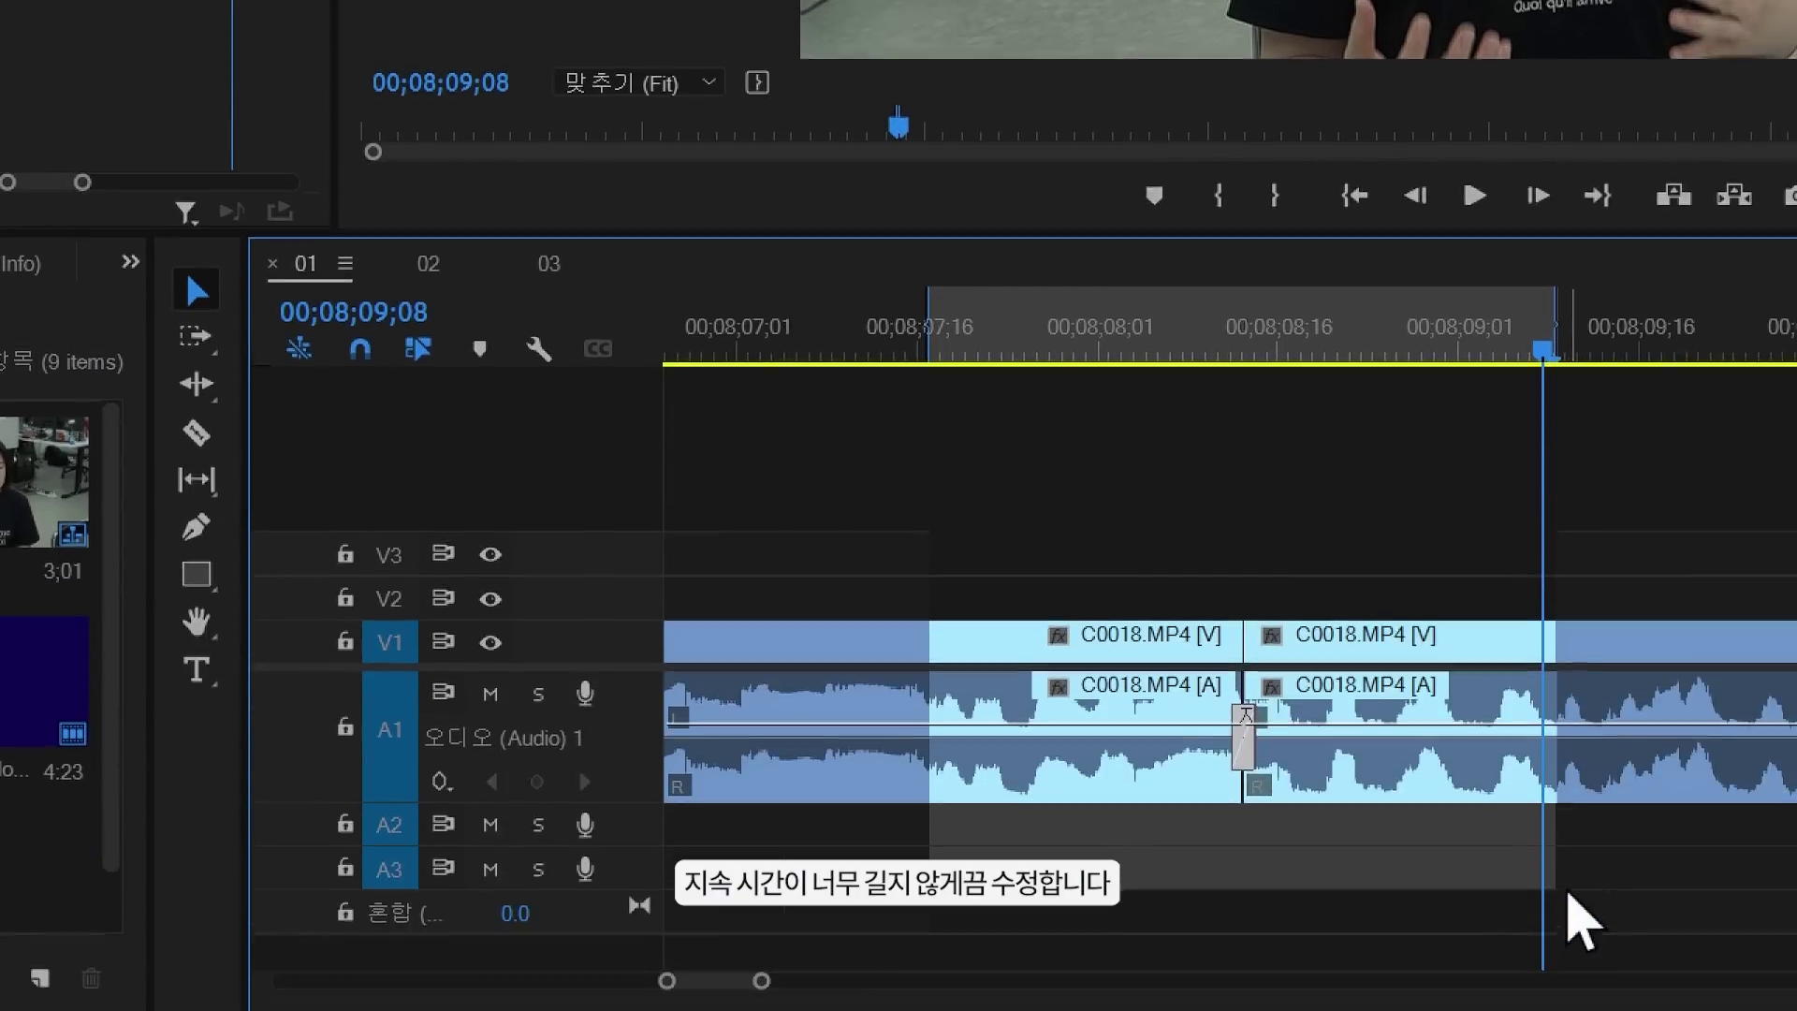
pyautogui.press('space')
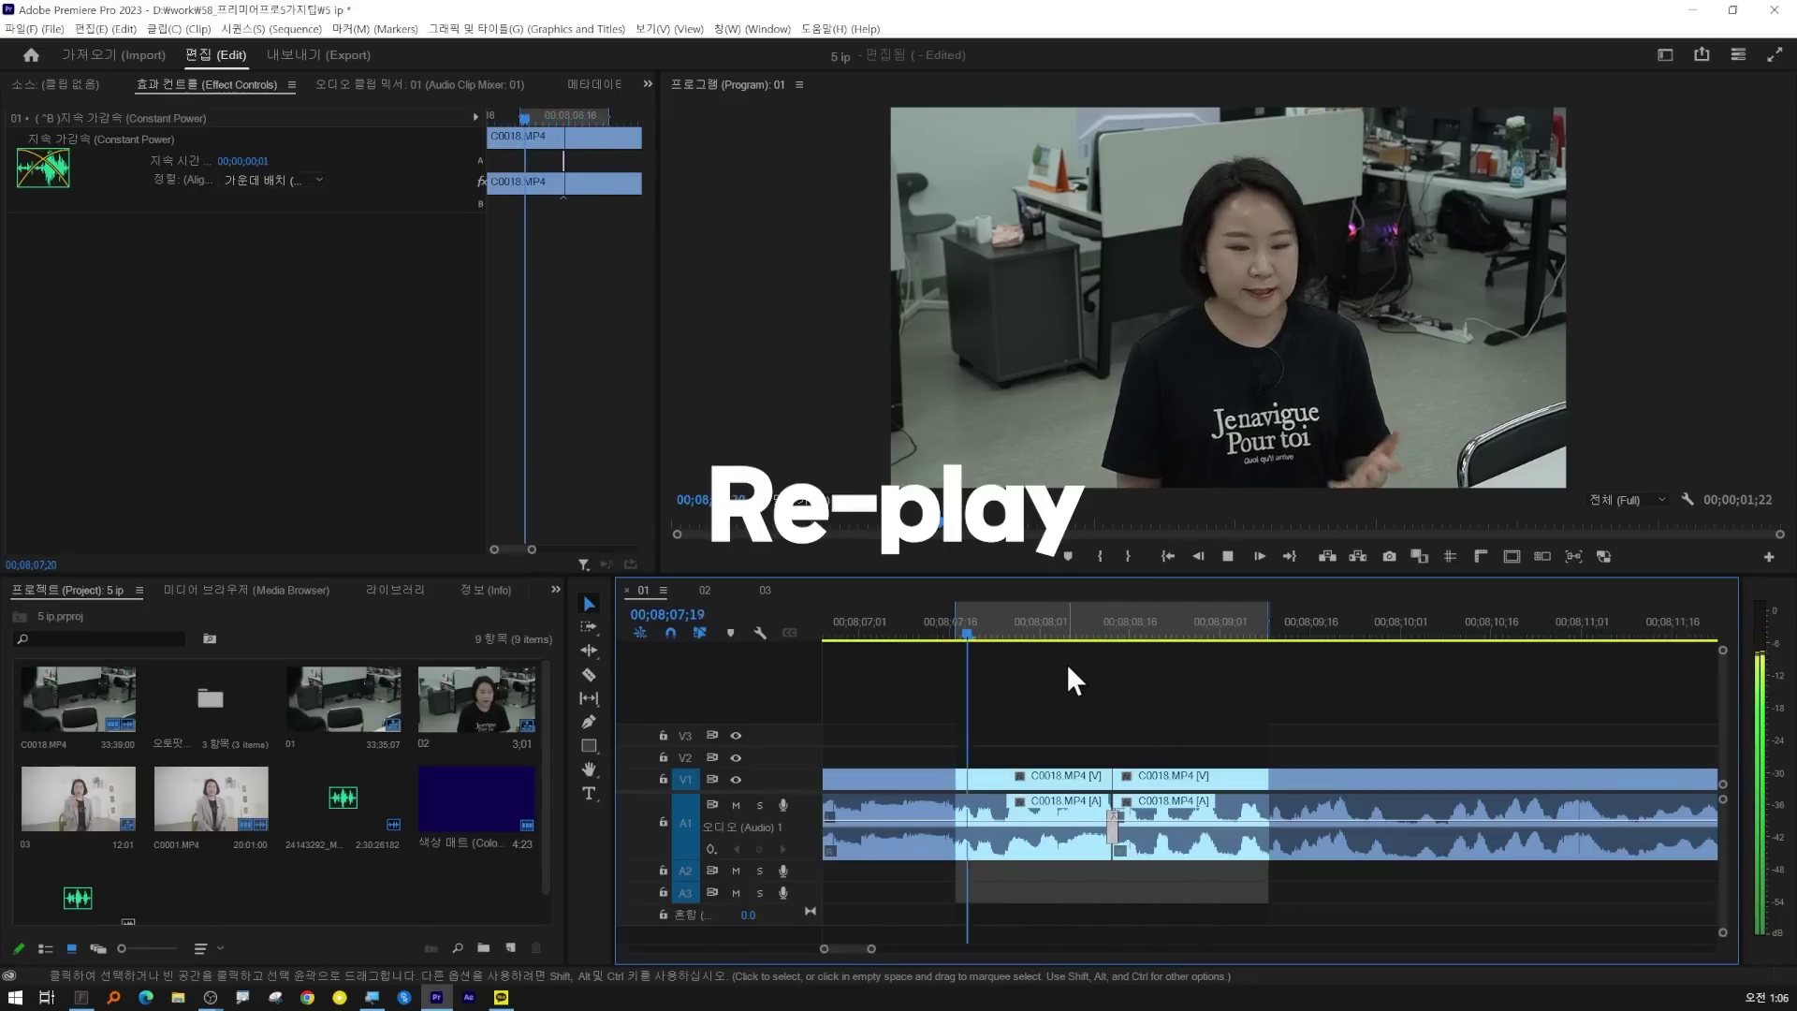
pyautogui.click(963, 625)
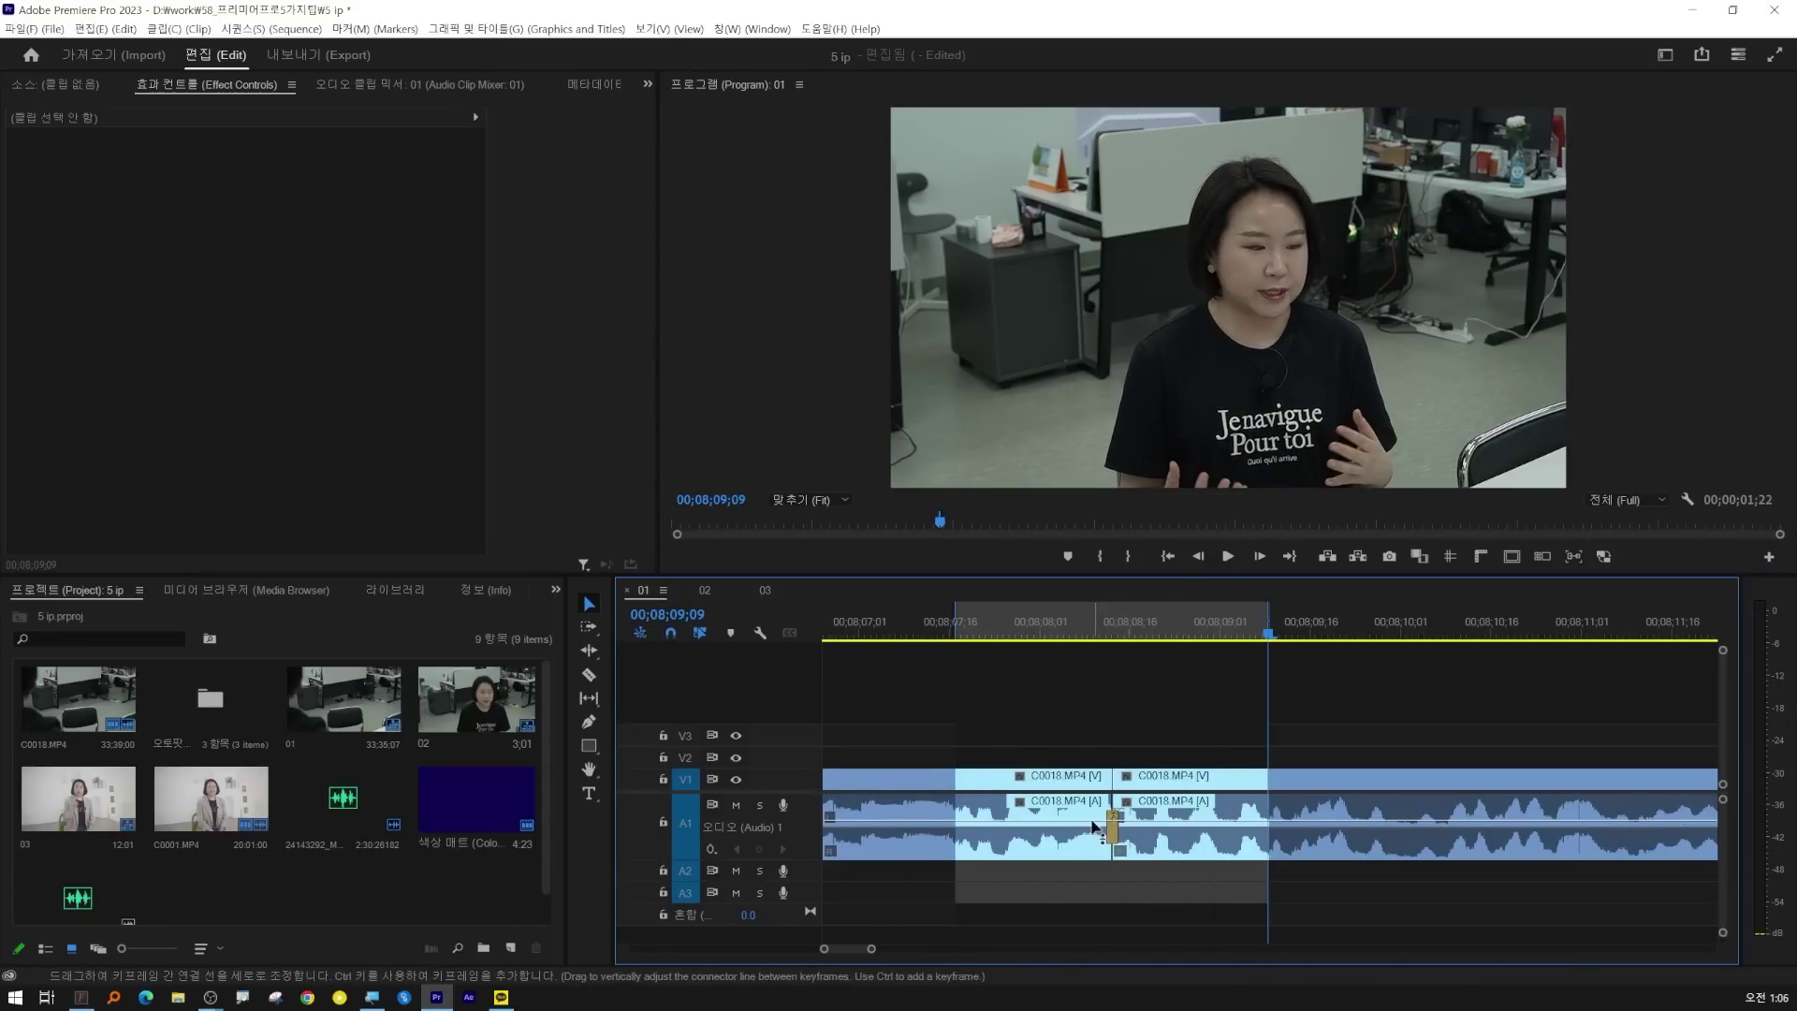
# - Reopen the duration setting of the Constant Power transition and enter 2 frames
pyautogui.click(1115, 827)
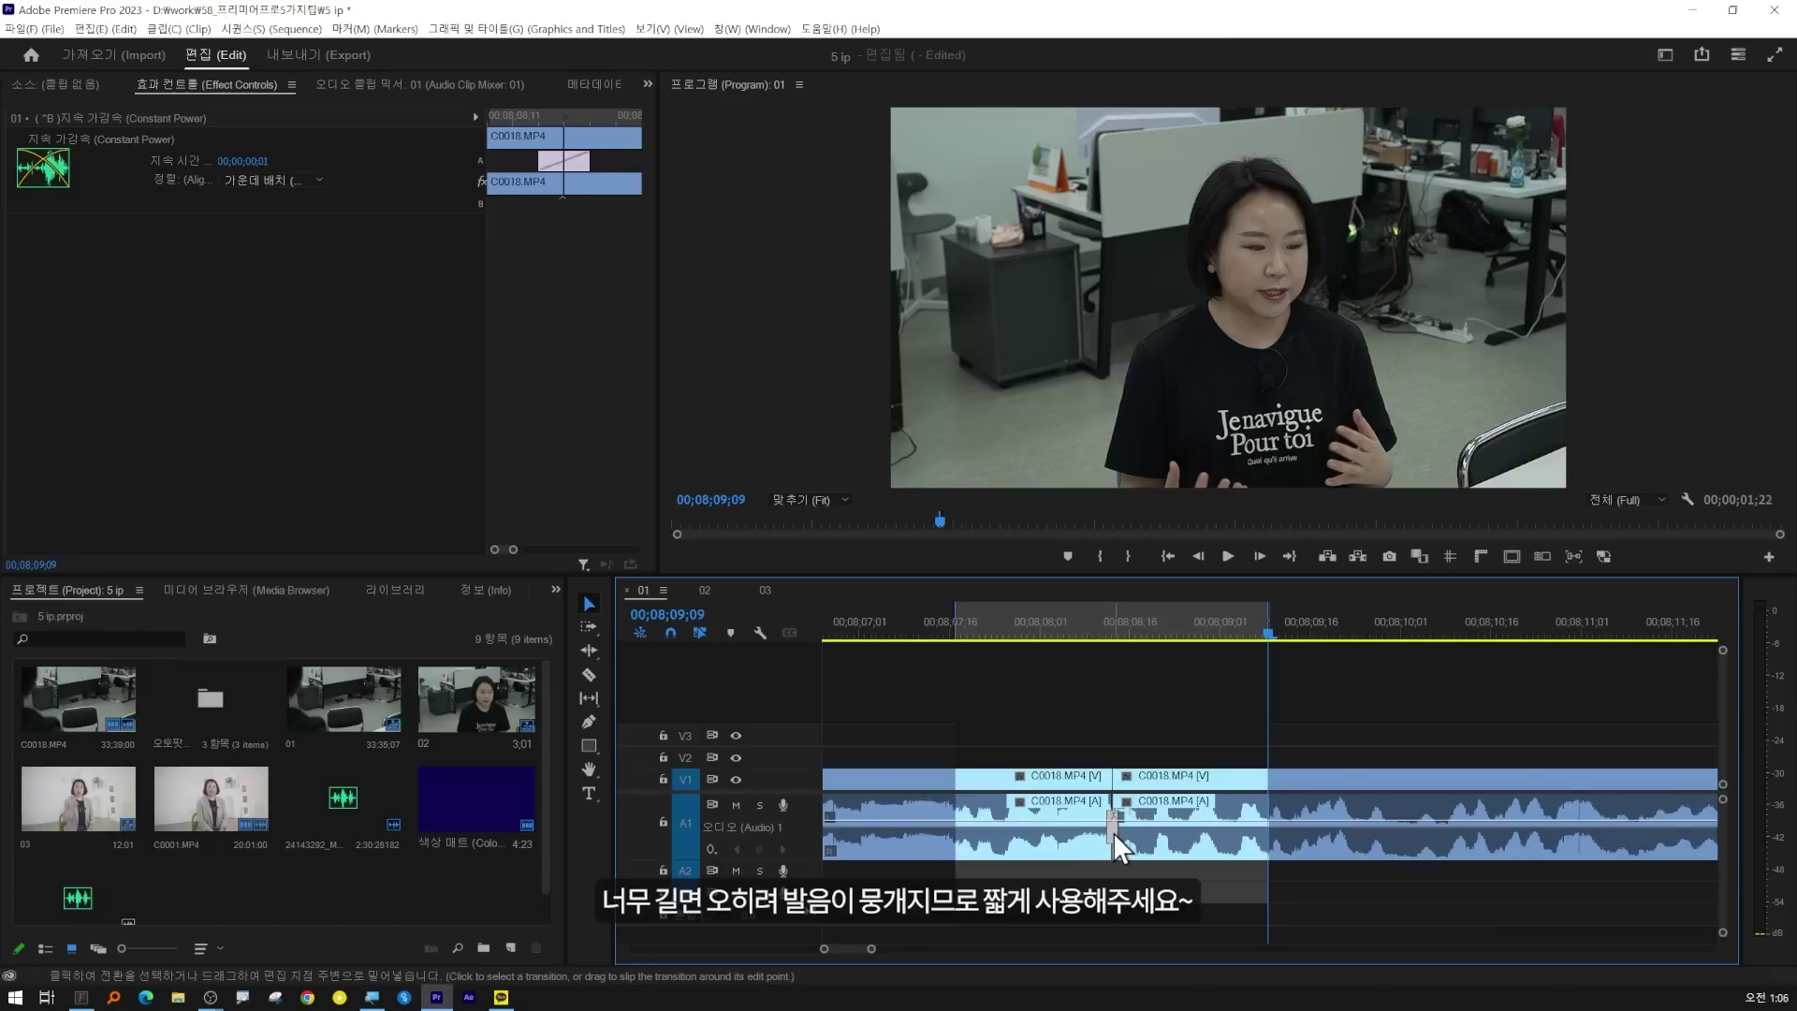
pyautogui.doubleClick(1114, 833)
pyautogui.write('2')
pyautogui.press('Return')
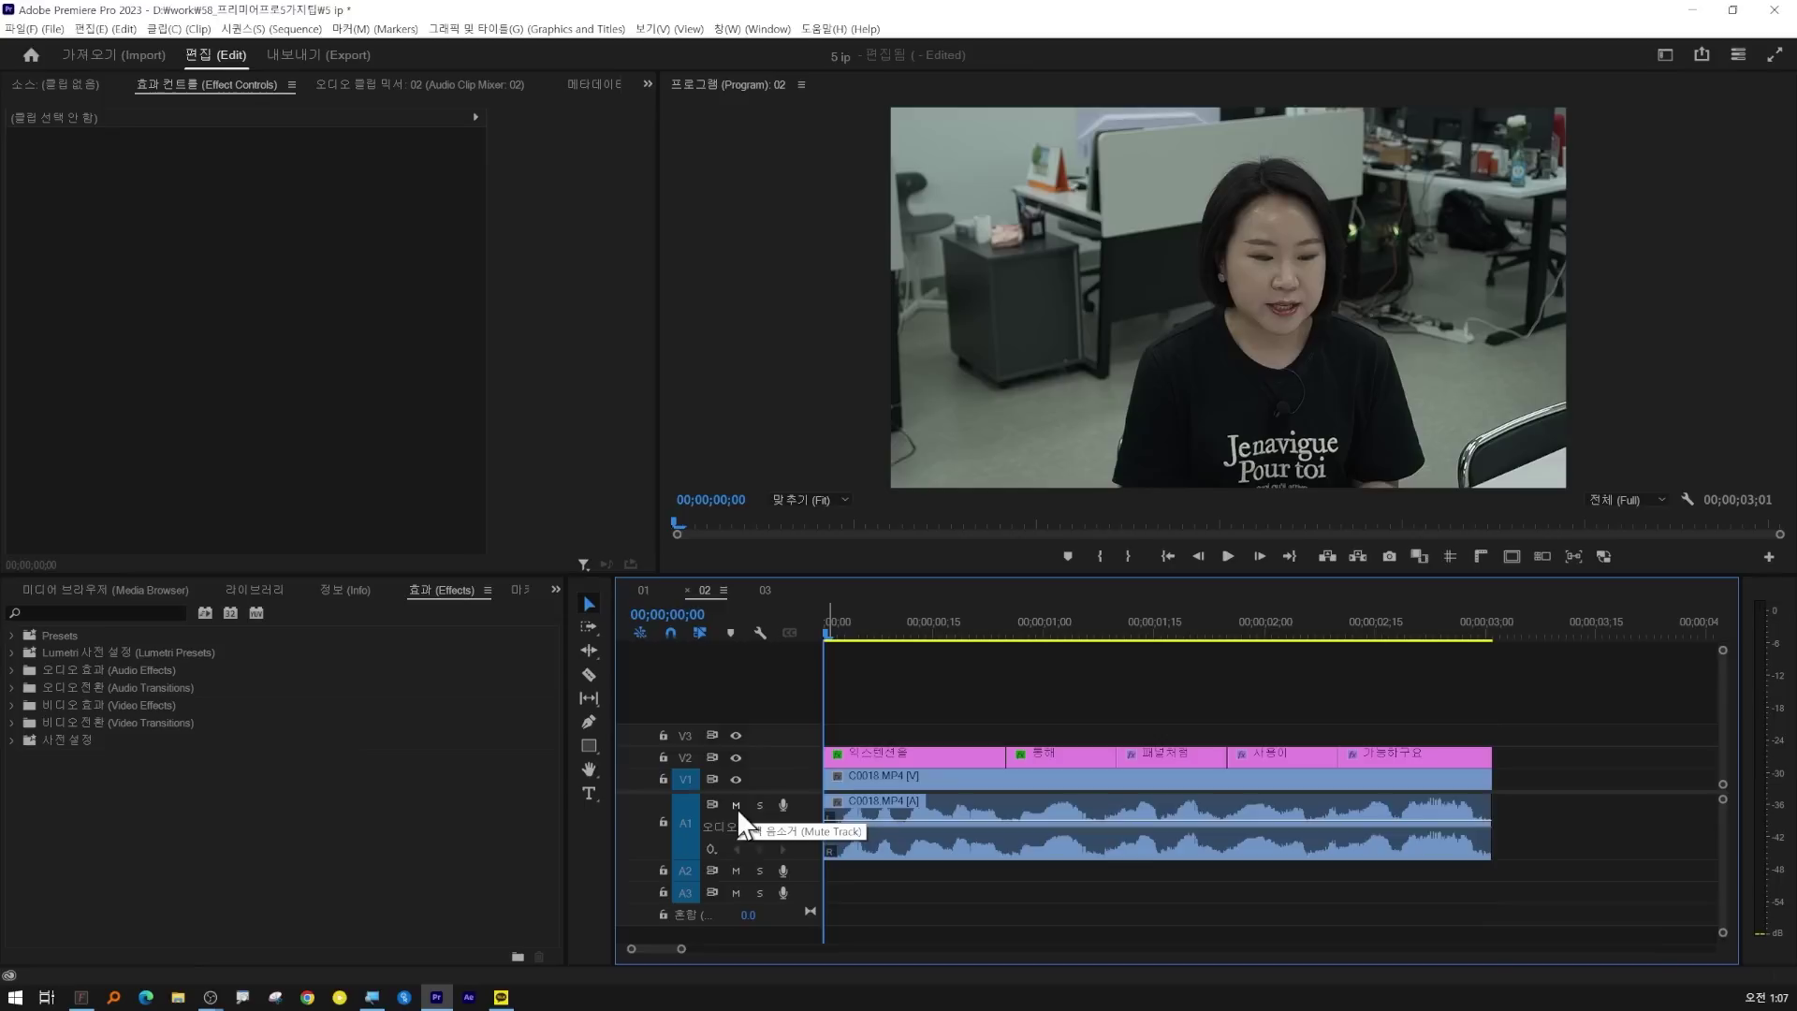
# - Mute audio track A1 in sequence 02, preview the 익스텐션을 caption's motion, and return to the sequence start
pyautogui.click(736, 804)
pyautogui.press('space')
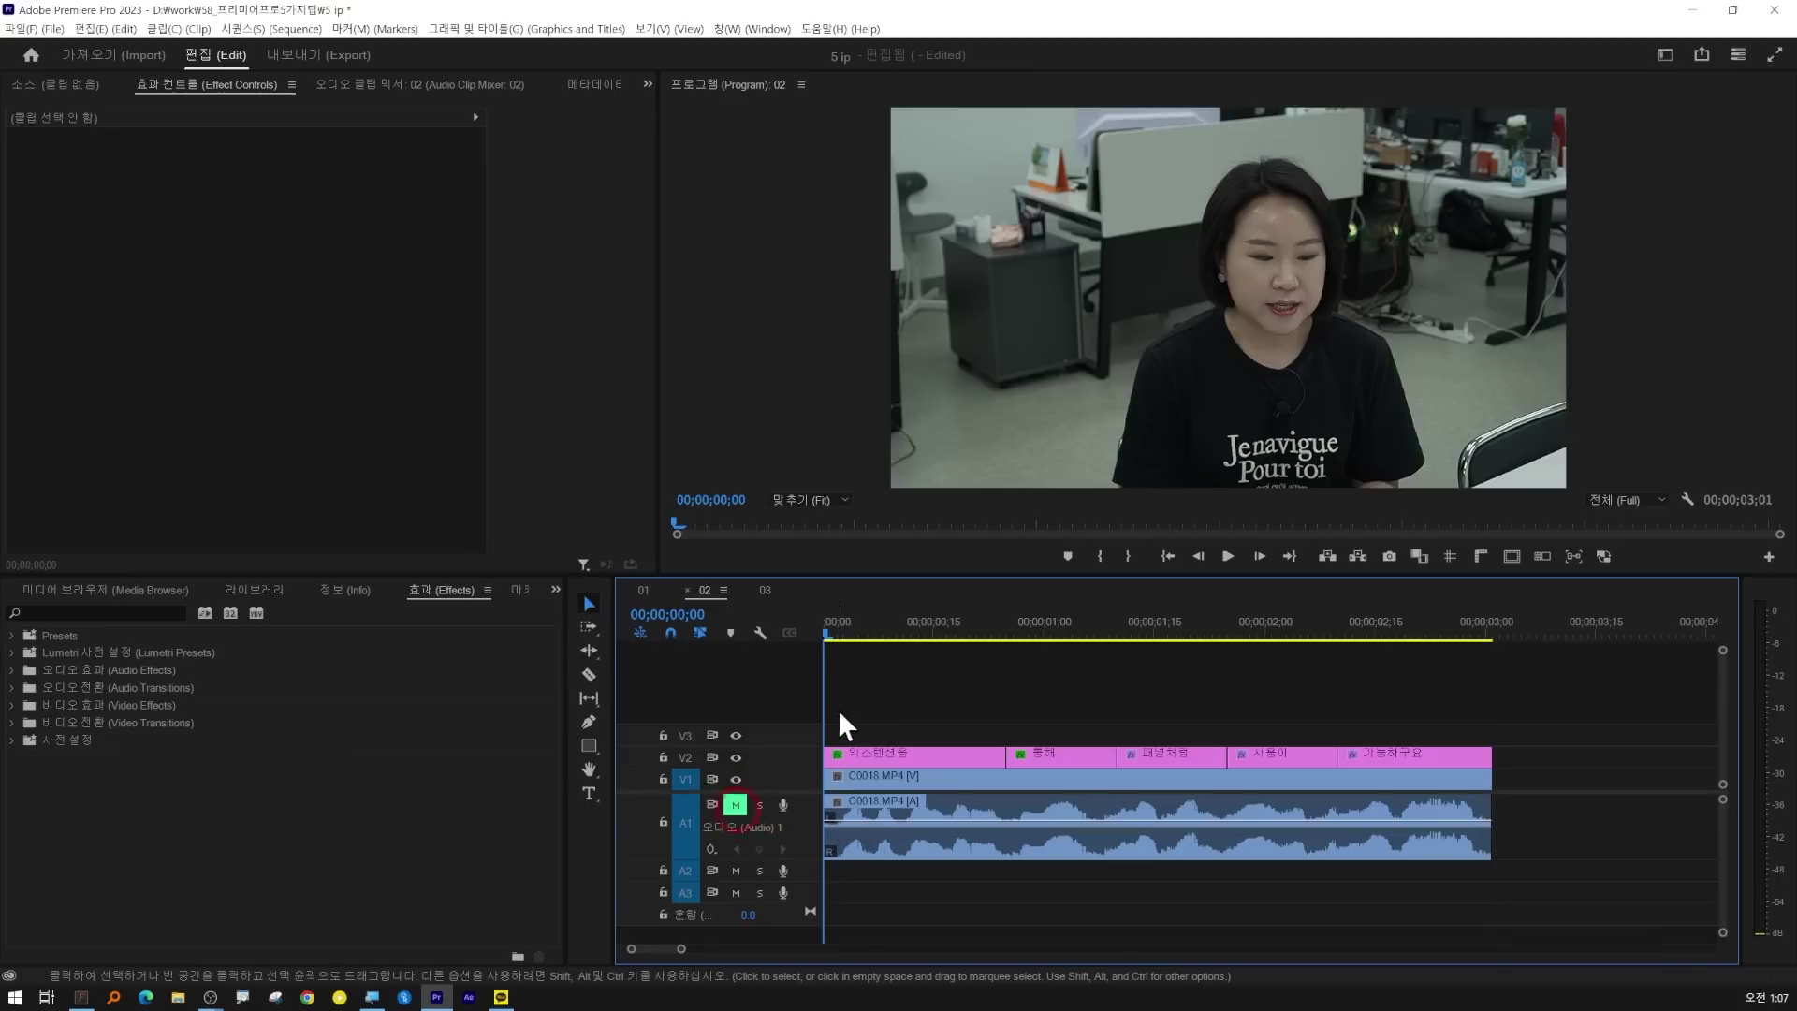
pyautogui.moveTo(1041, 625); pyautogui.dragTo(956, 626)
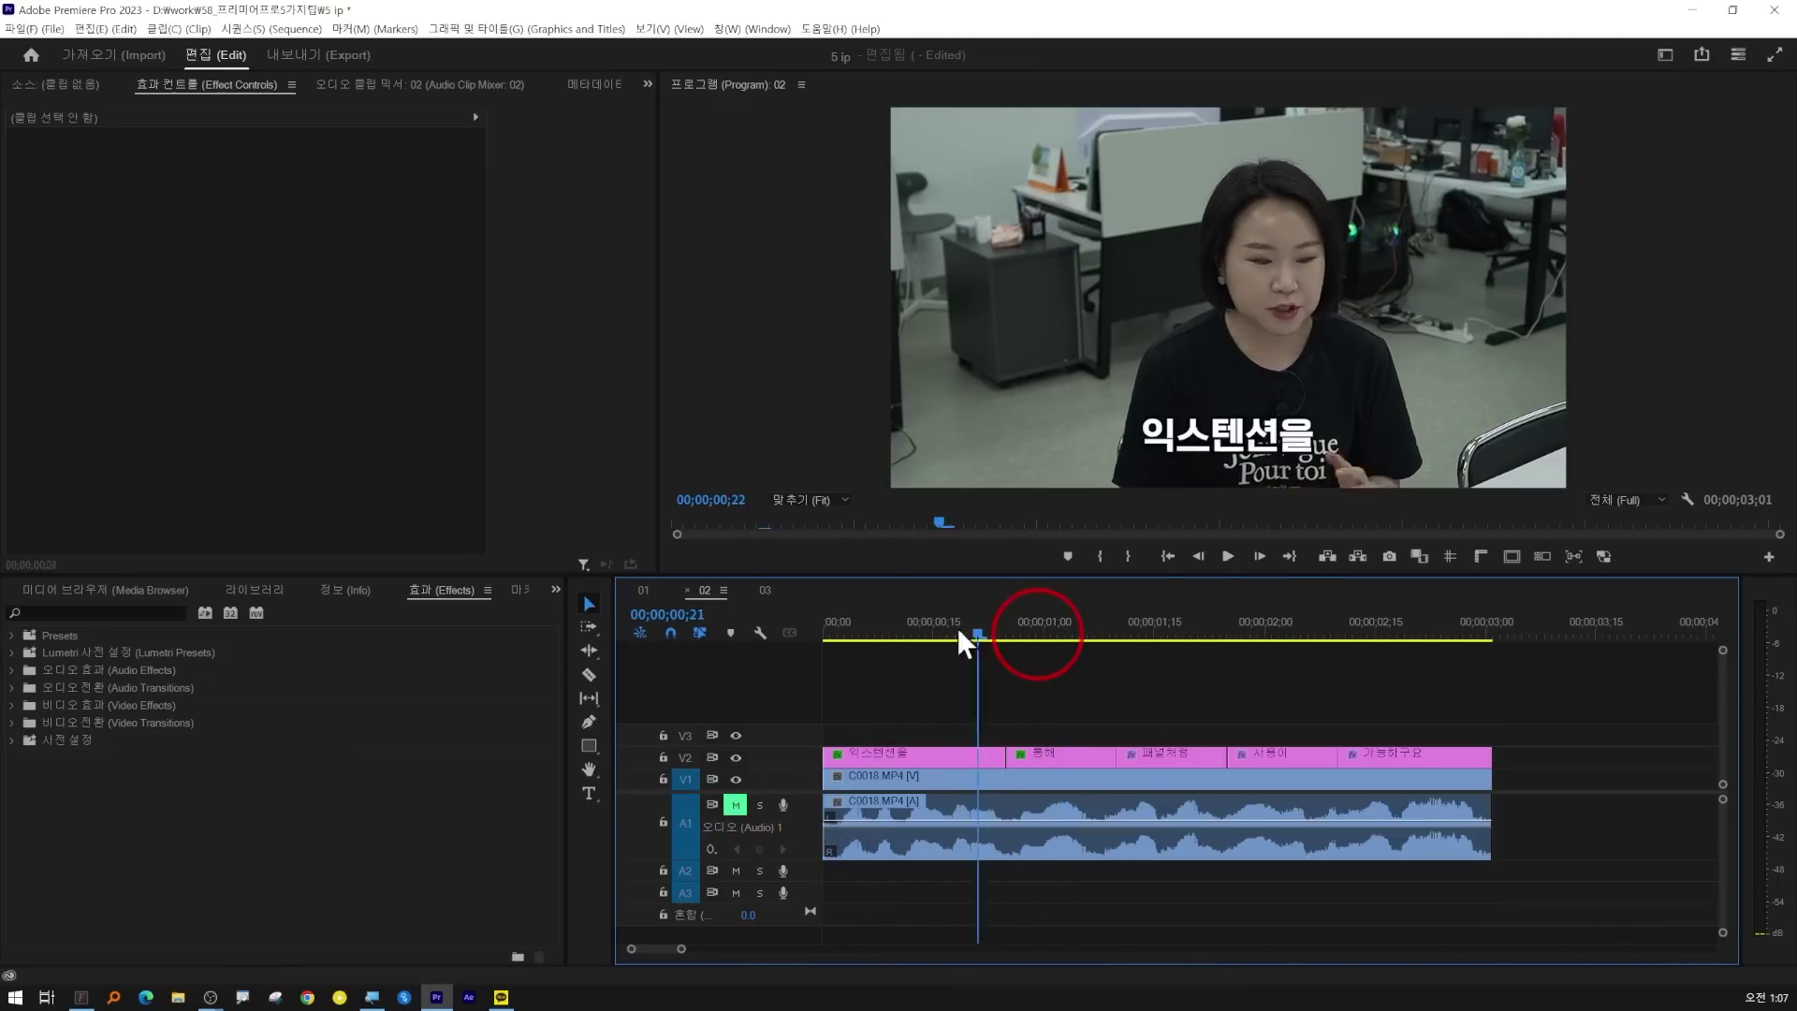
pyautogui.click(1014, 633)
pyautogui.click(862, 632)
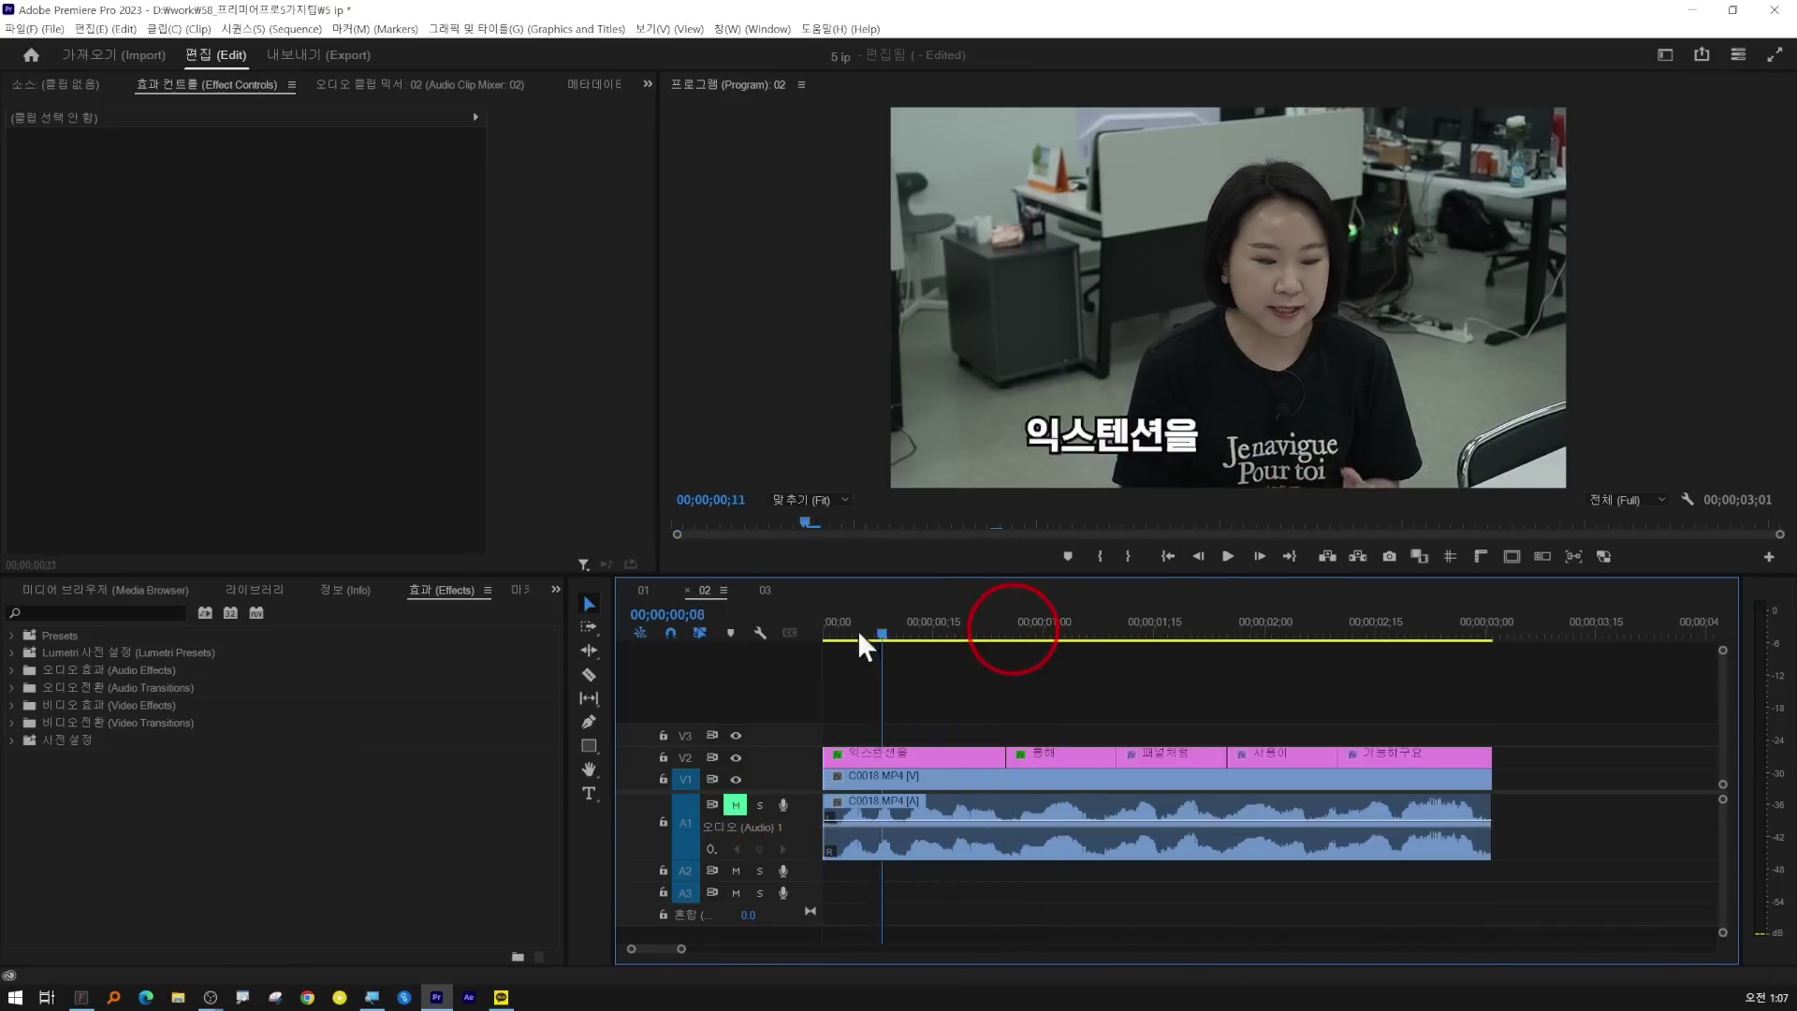
pyautogui.press('space')
pyautogui.press('Home')
pyautogui.click(897, 748)
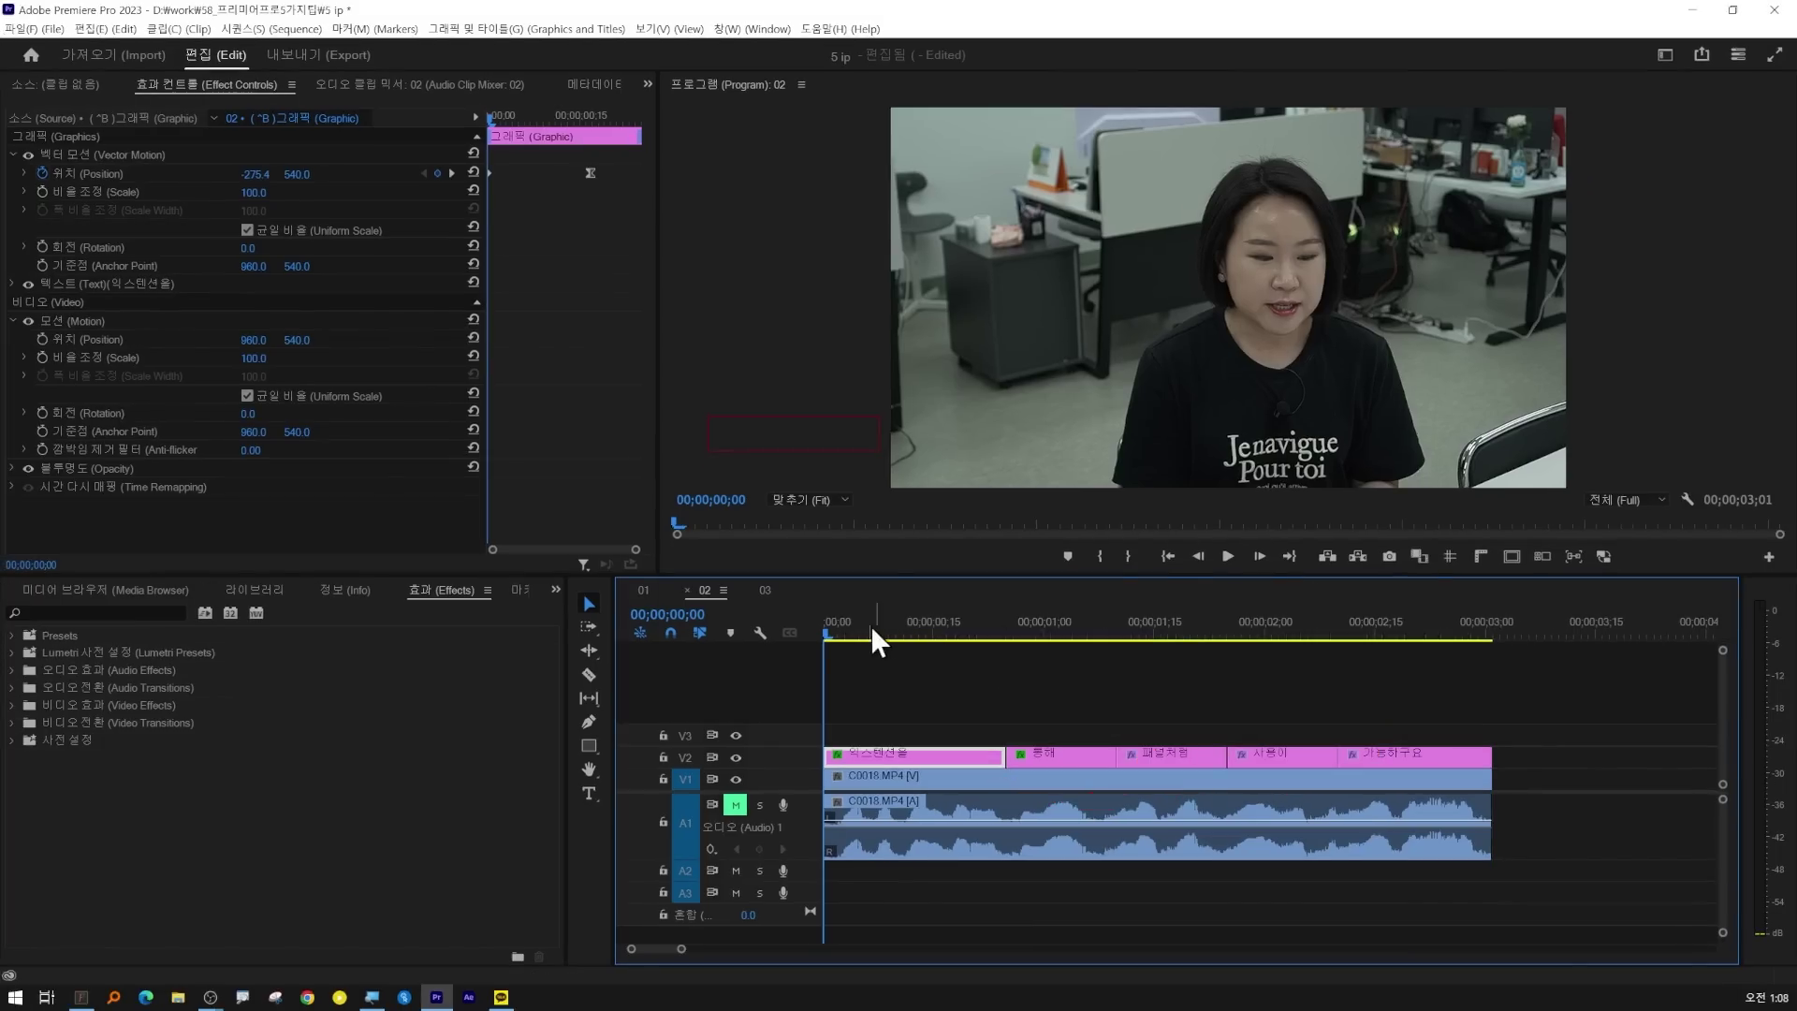
pyautogui.moveTo(875, 641); pyautogui.dragTo(704, 635)
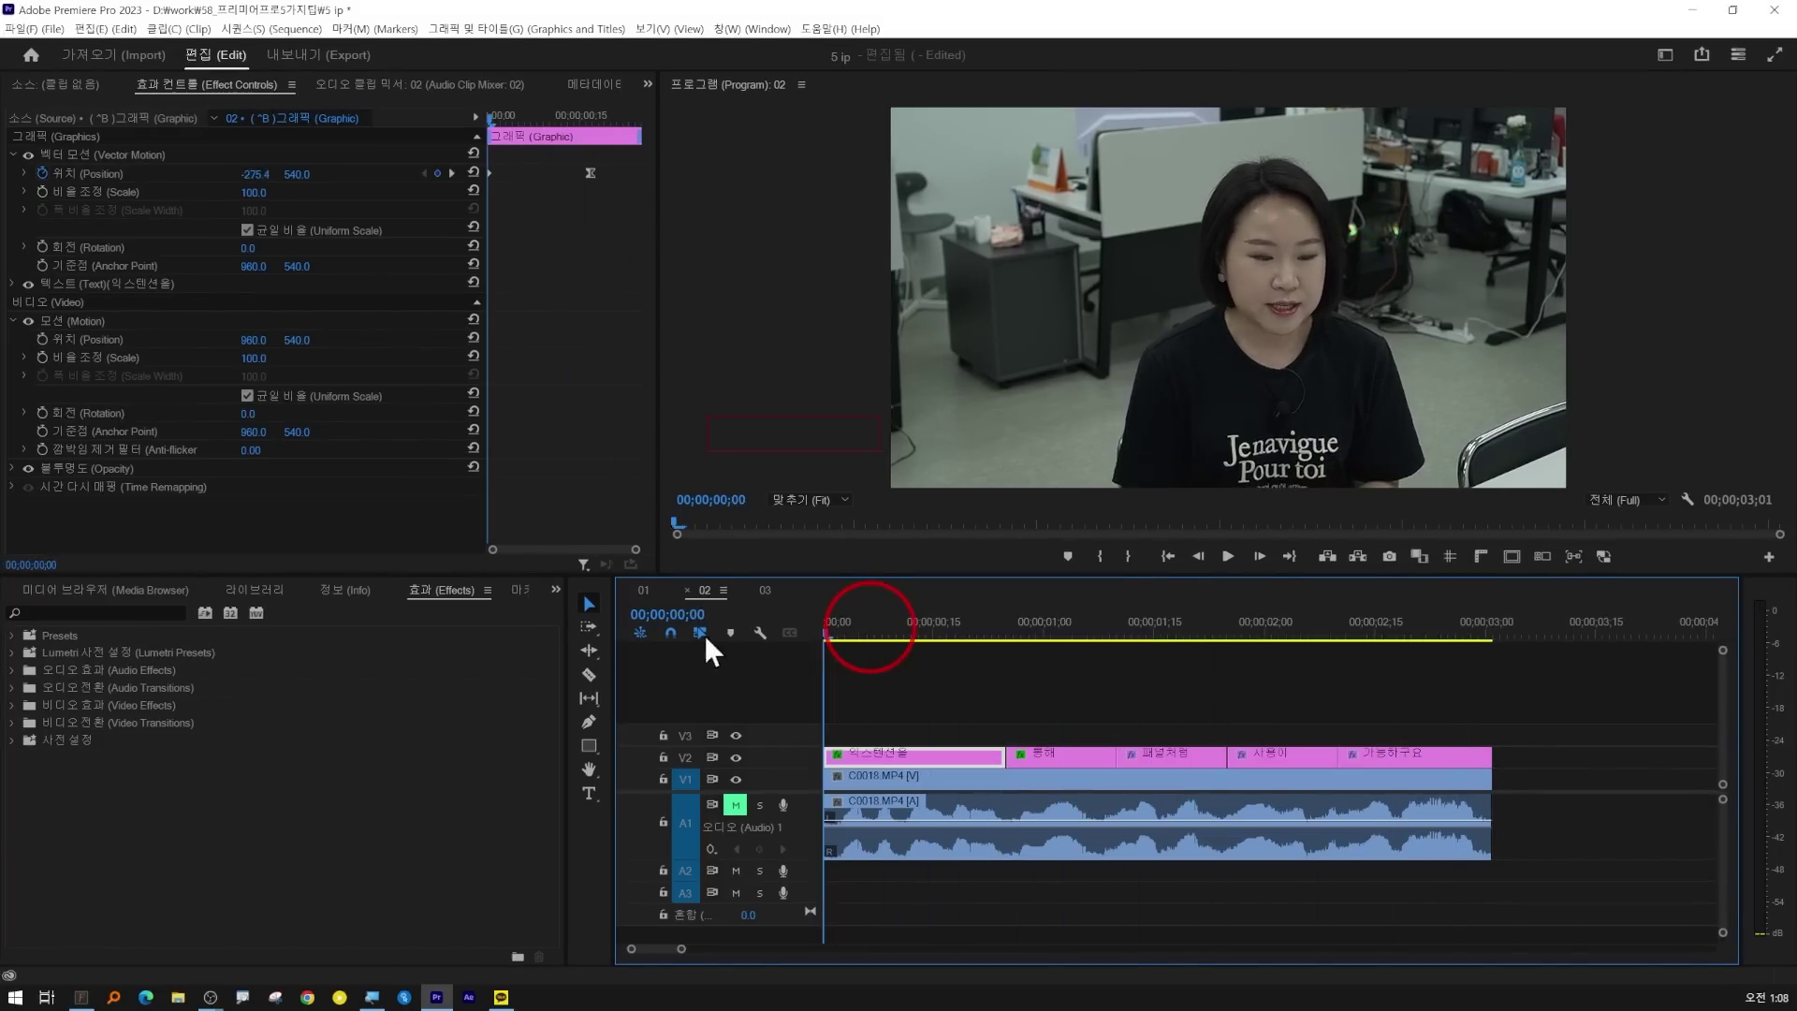
pyautogui.click(1012, 694)
pyautogui.click(904, 760)
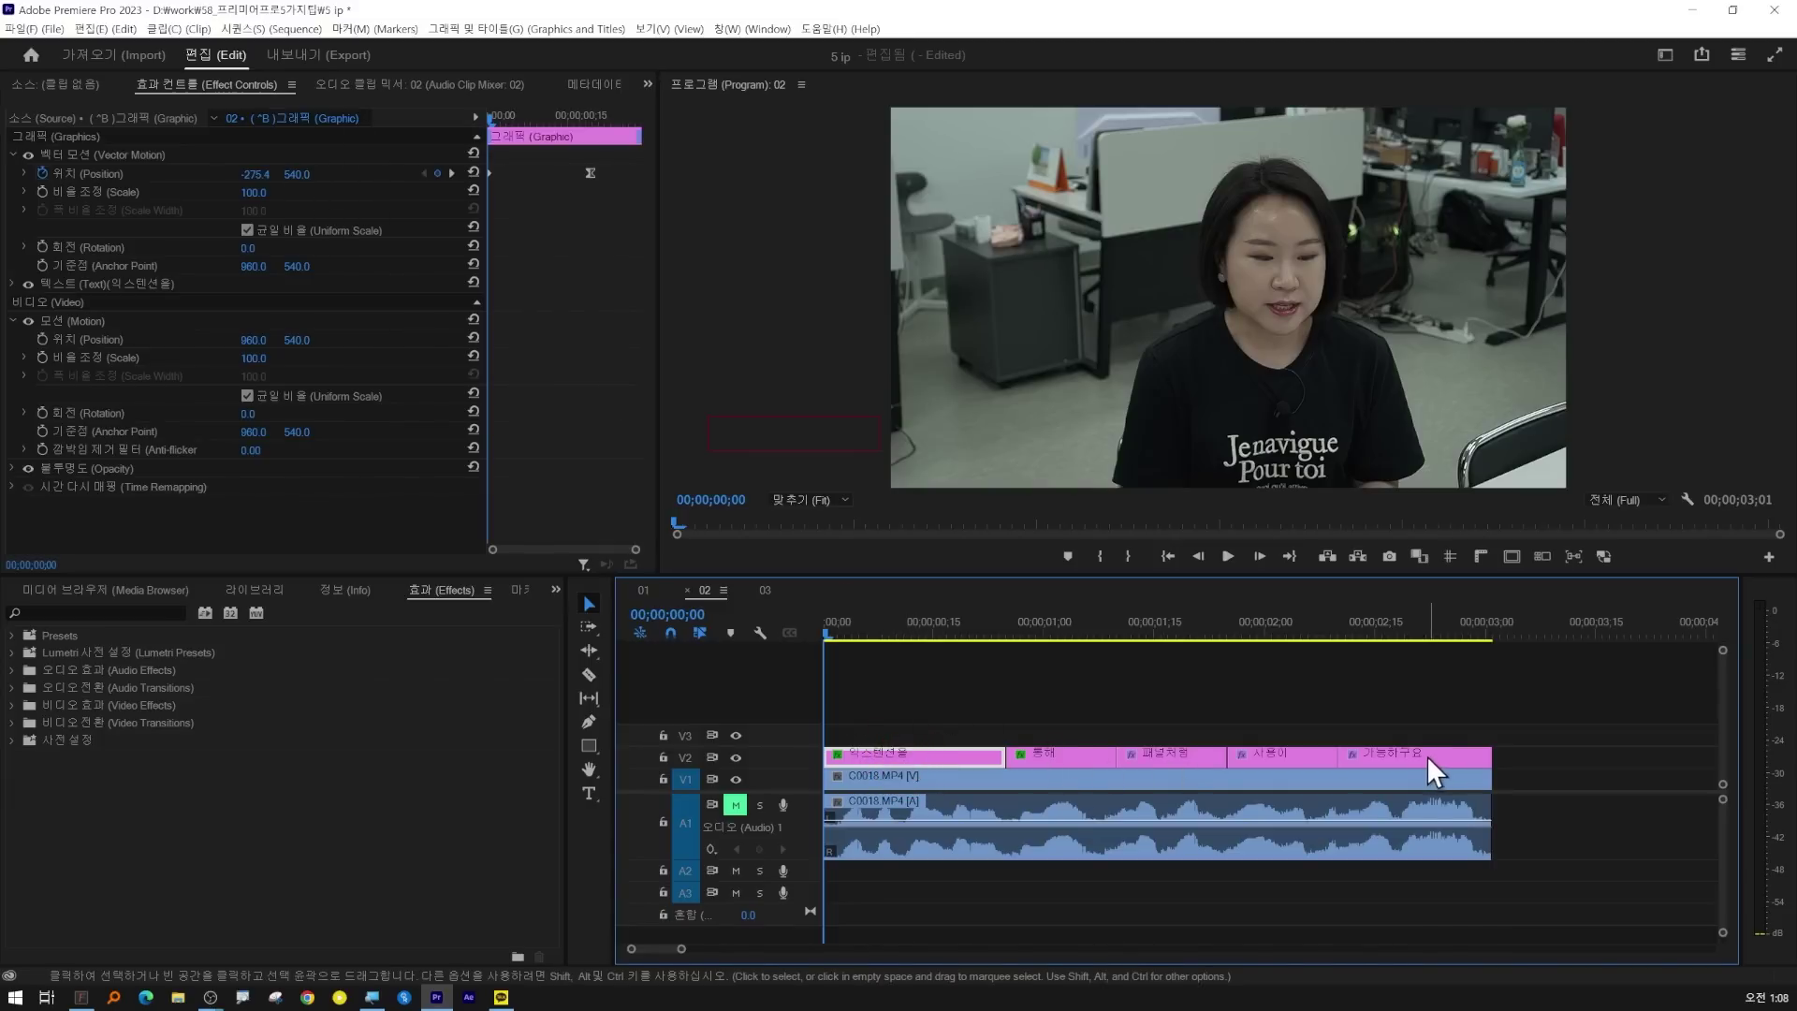
pyautogui.click(926, 693)
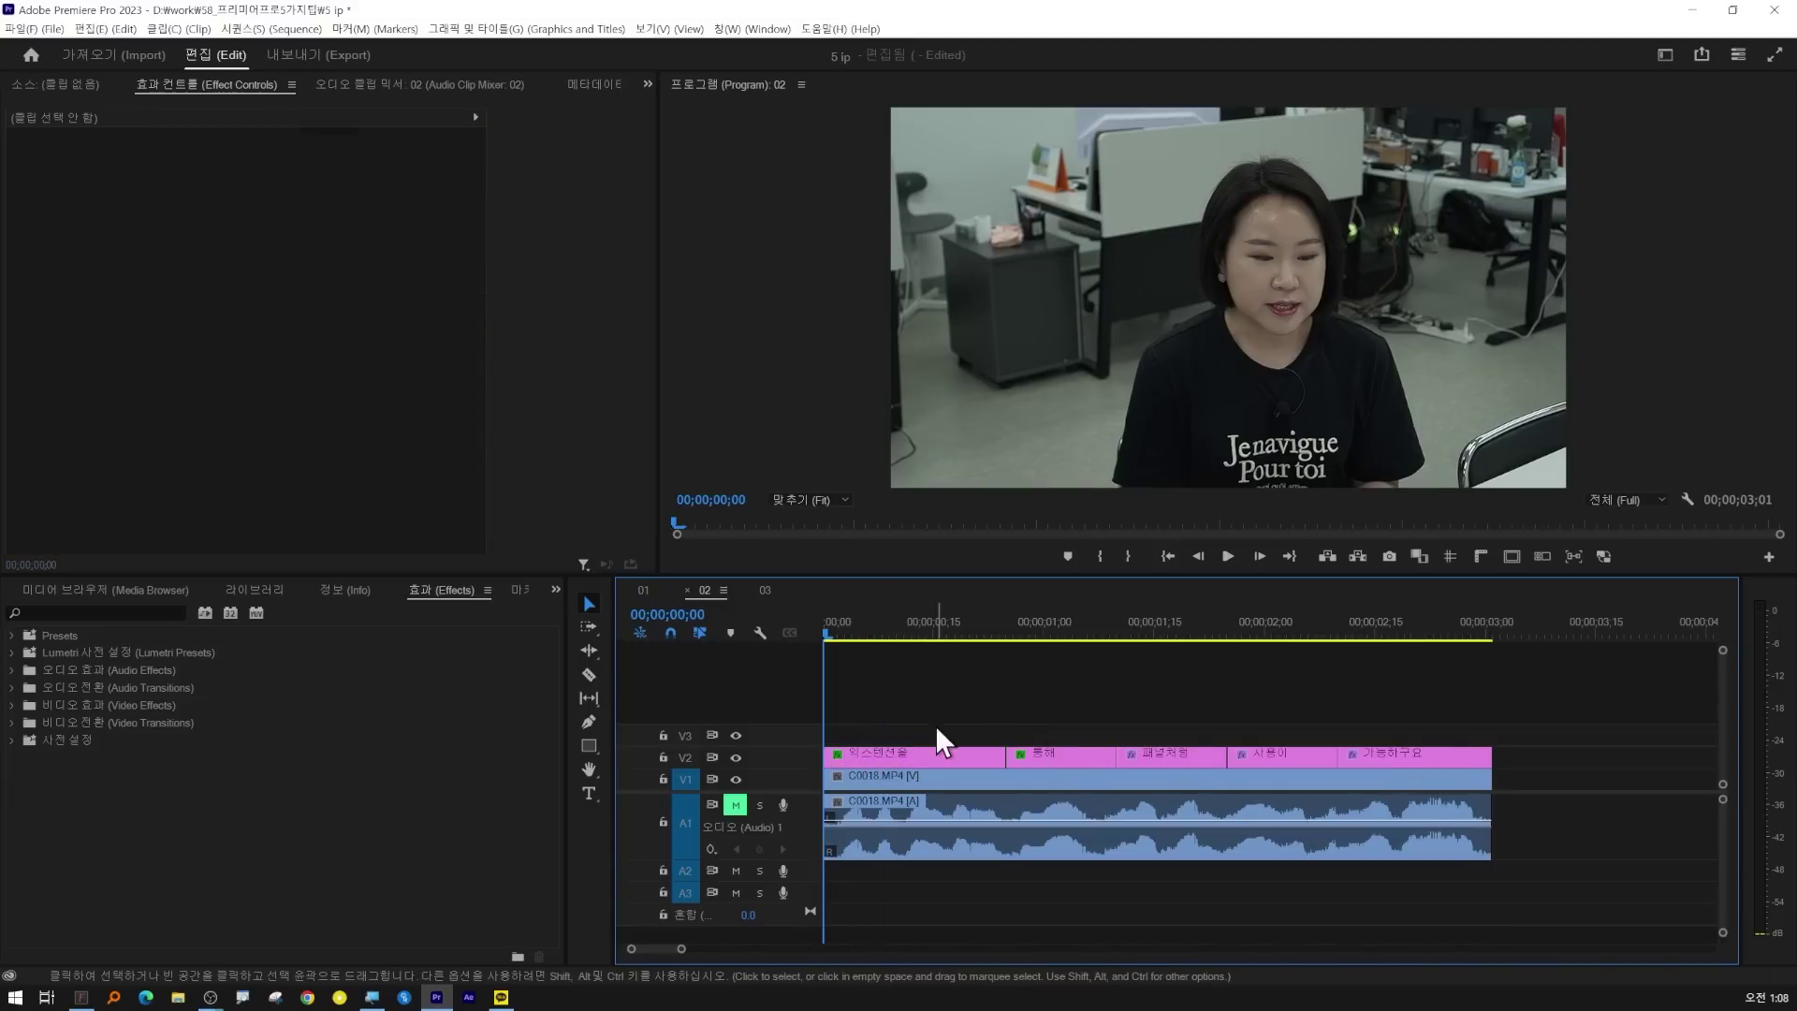
# - Copy the Vector Motion property, including its Position keyframes, from the 익스텐션을 caption
pyautogui.click(917, 760)
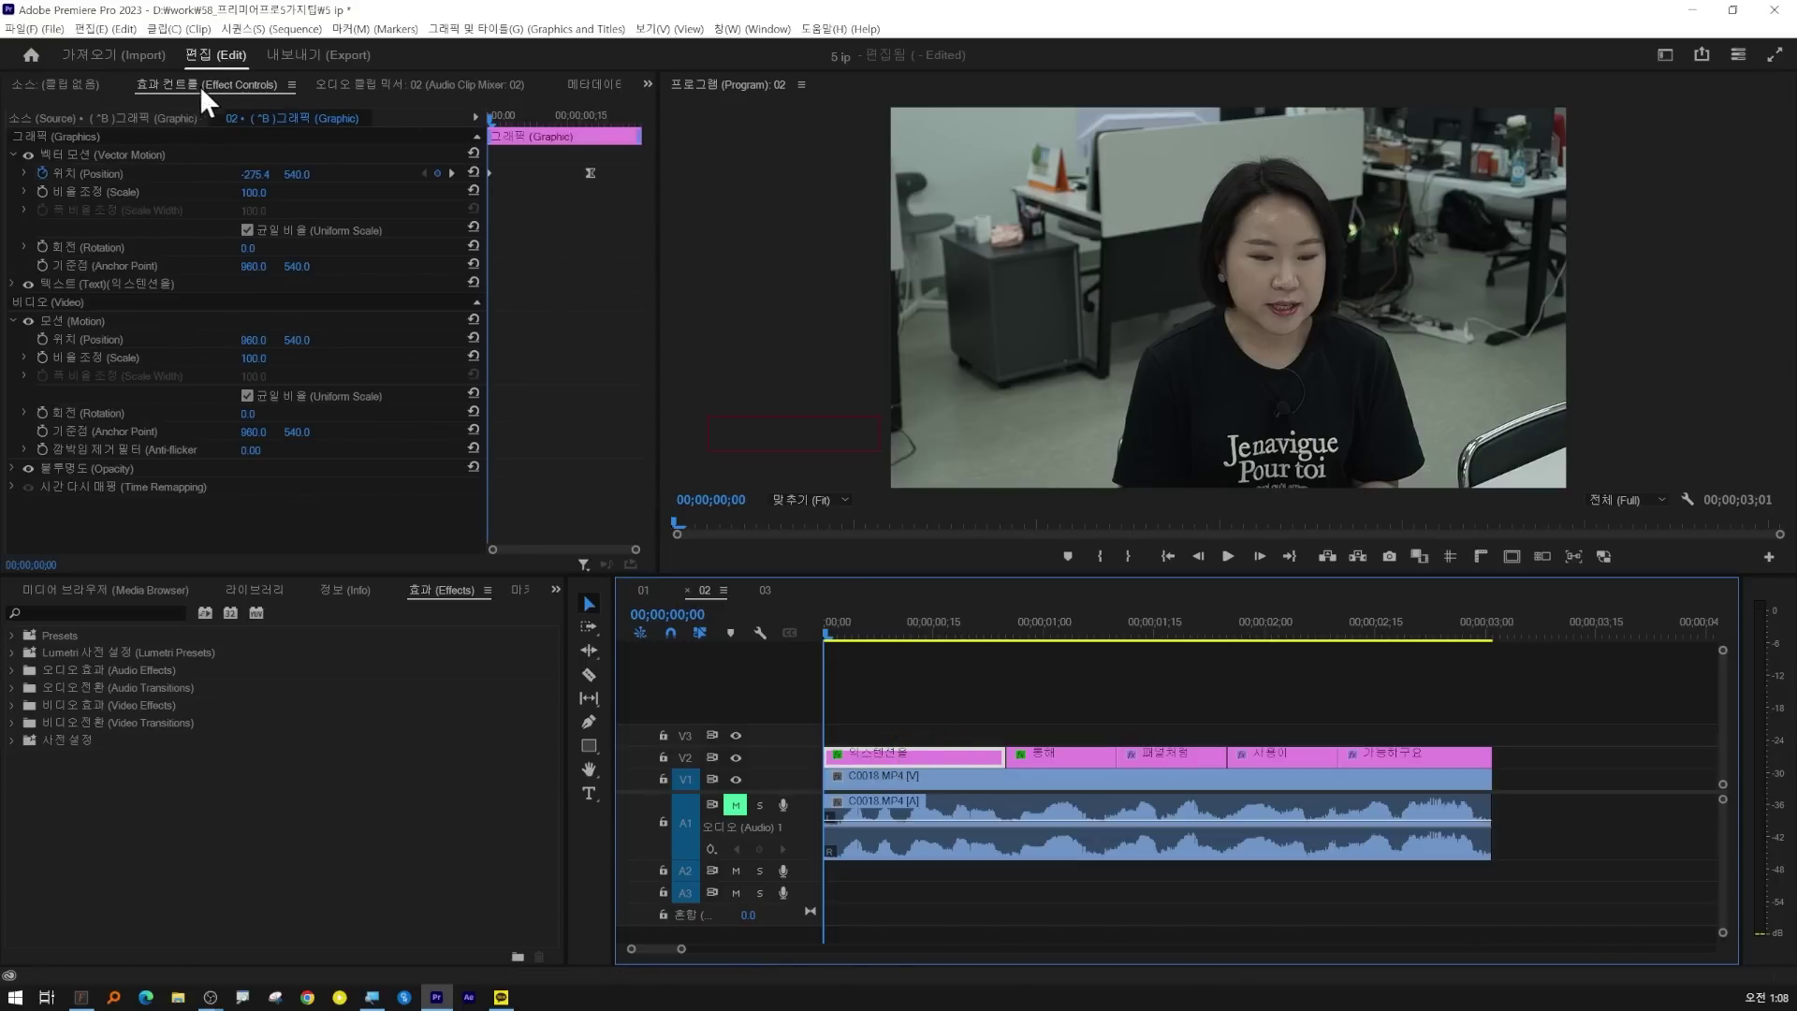
pyautogui.click(105, 174)
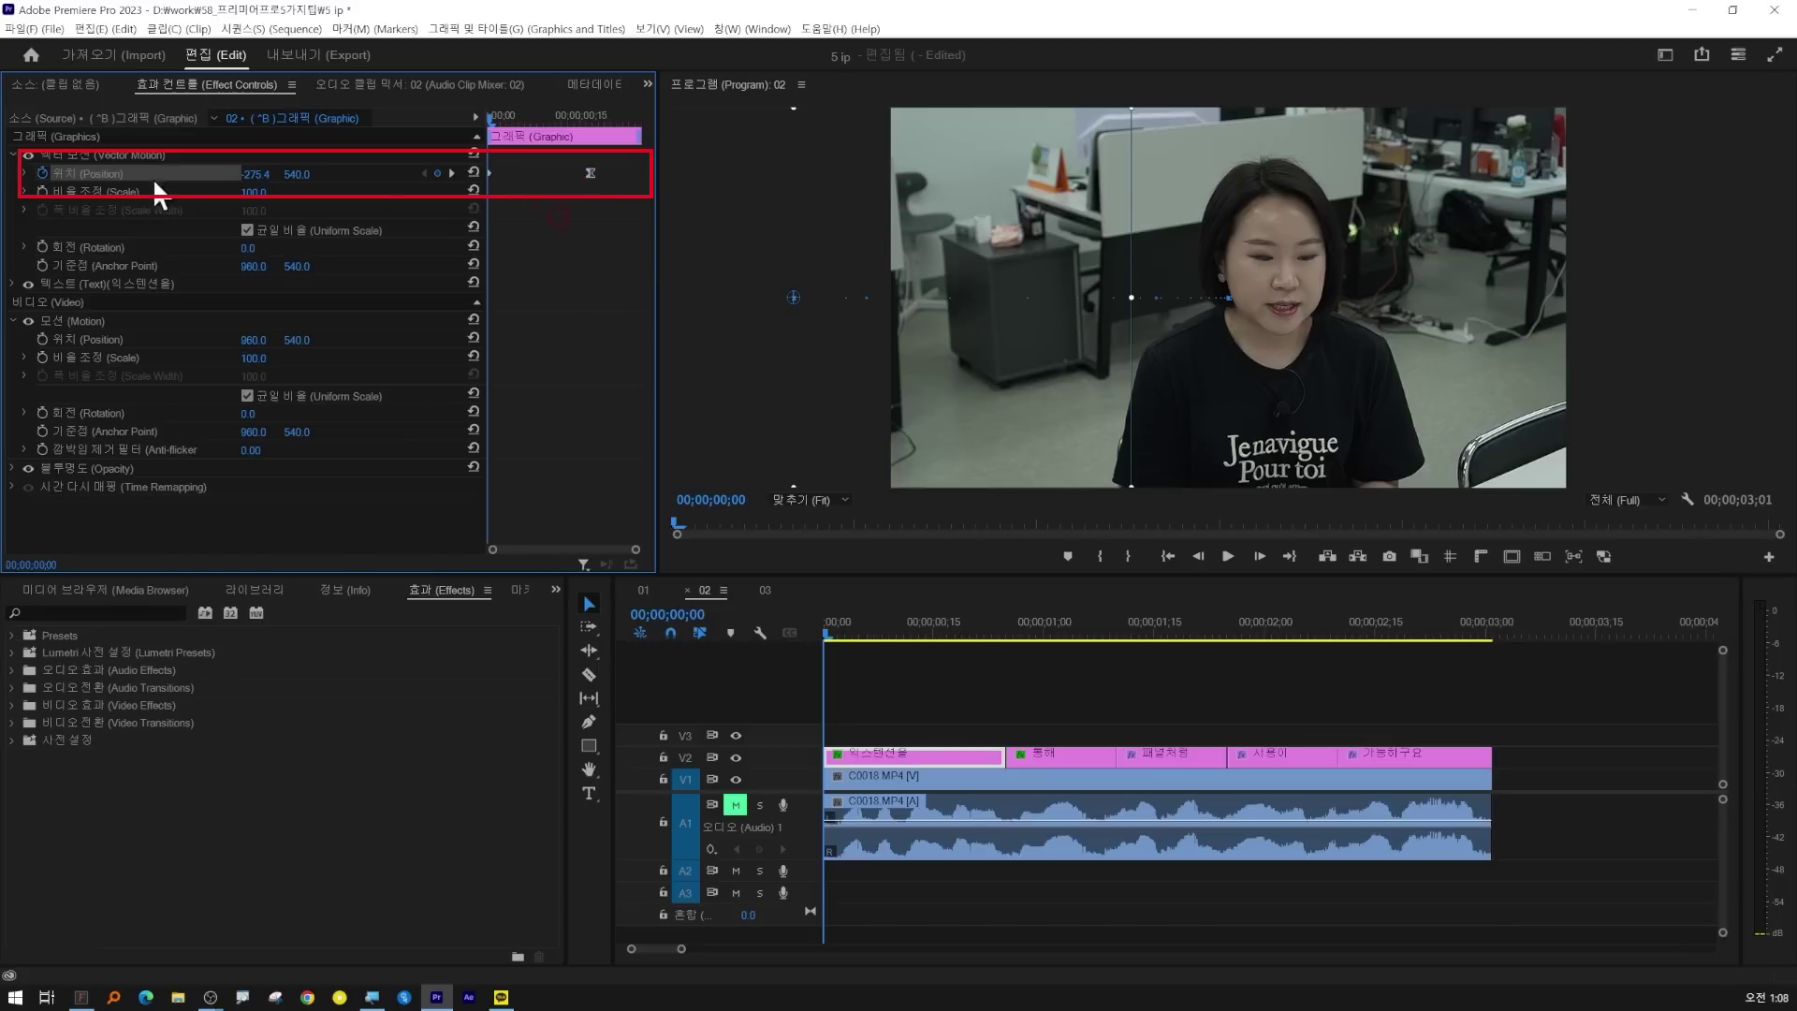
pyautogui.click(102, 153)
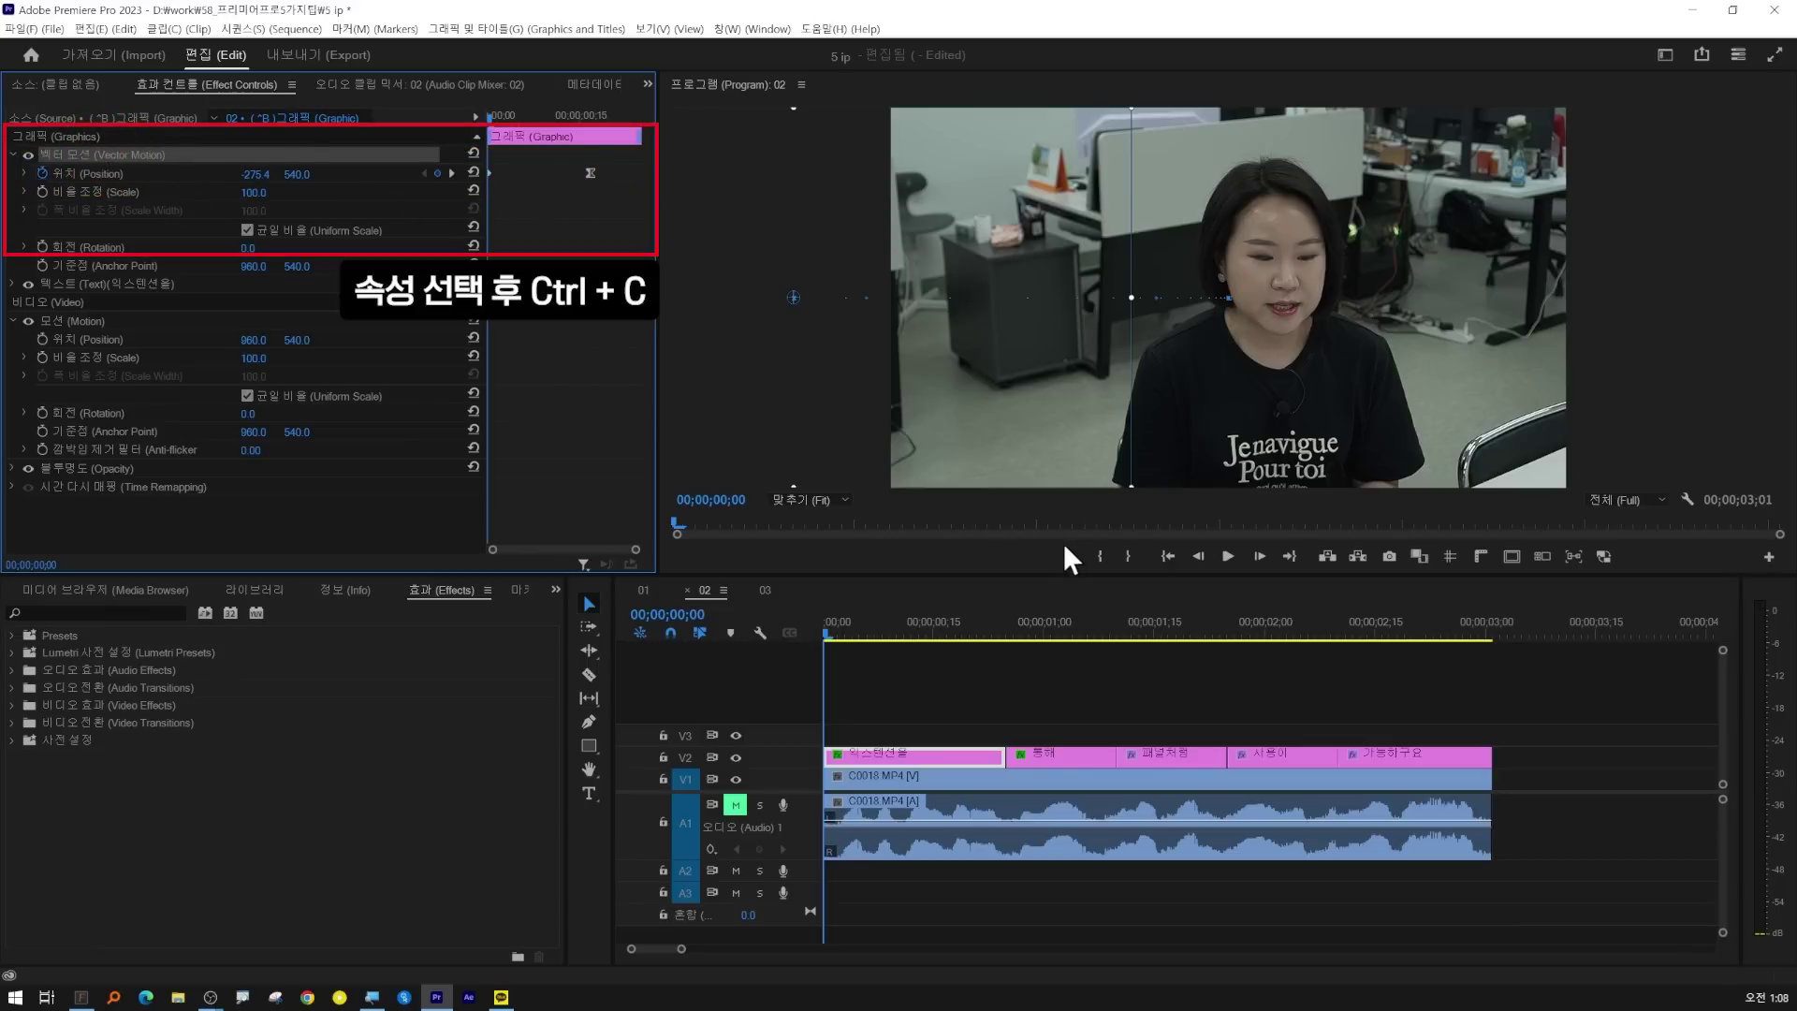
# - Paste the copied Vector Motion onto the 통해 caption with the playhead at its start, 00;00;00;25
pyautogui.click(1006, 634)
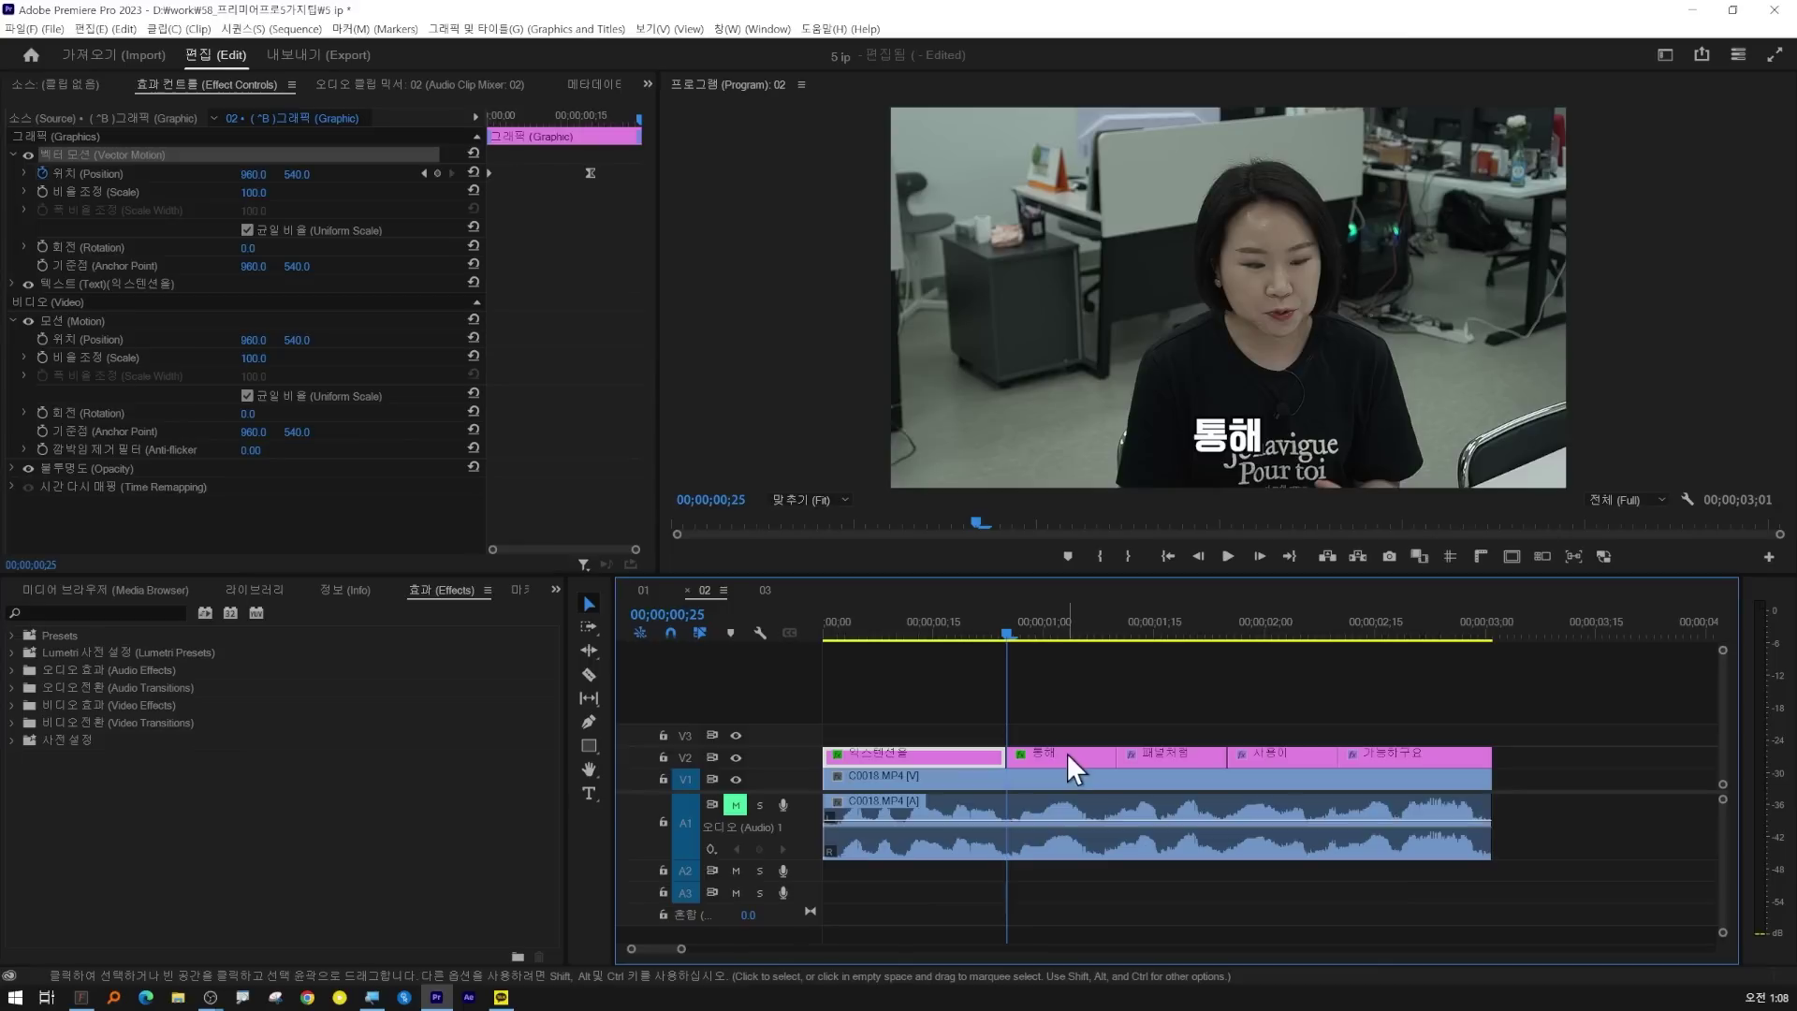
pyautogui.click(1065, 752)
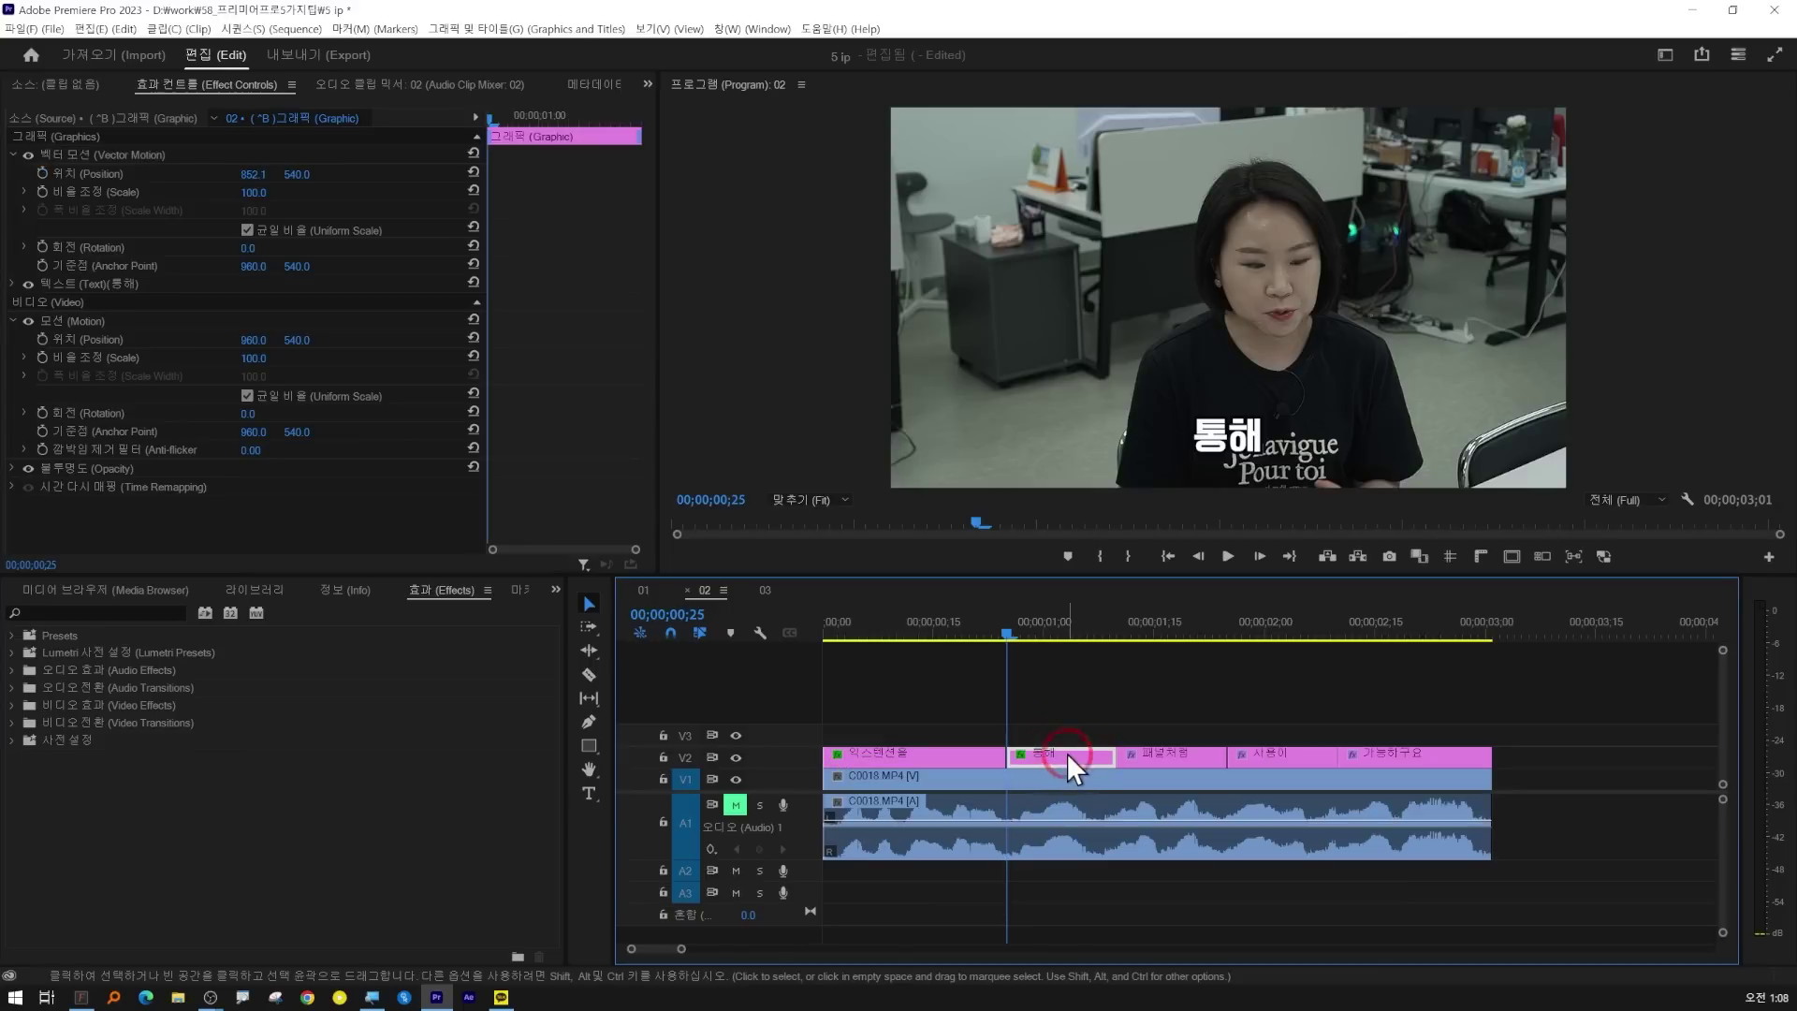
pyautogui.click(126, 158)
pyautogui.hotkey('ctrl', 'v')
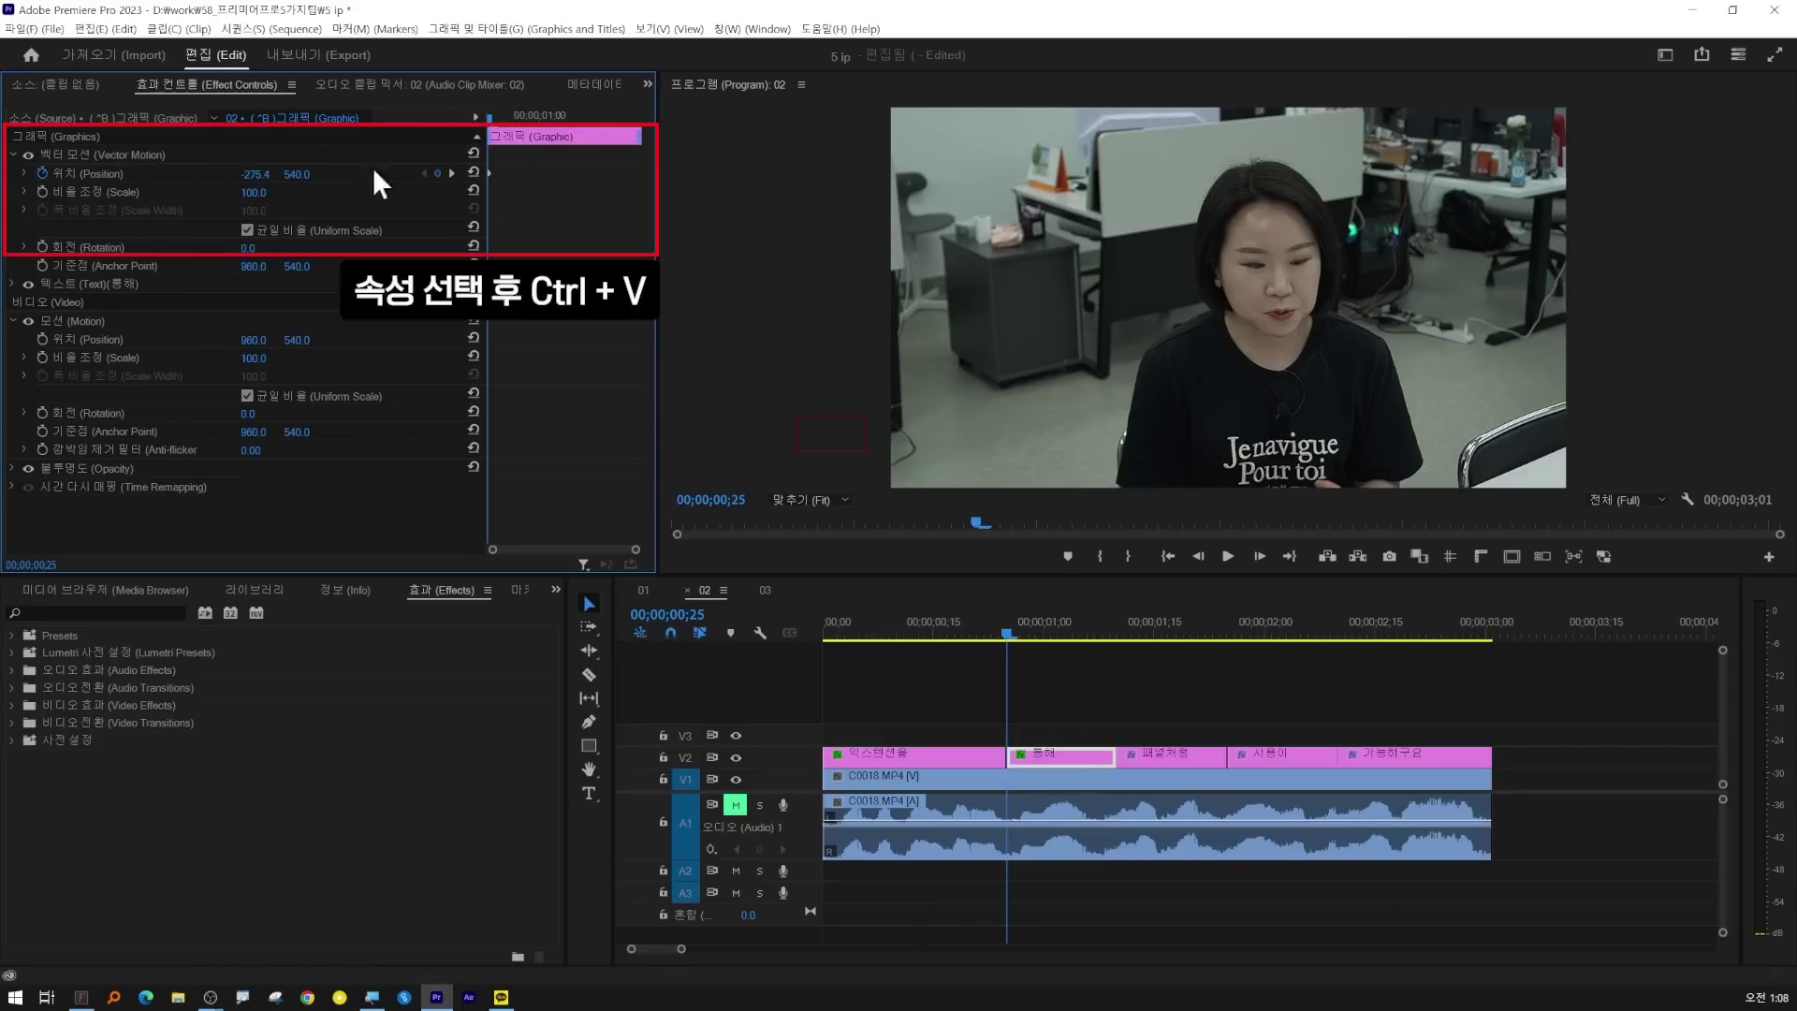
# - Widen Effect Controls and its keyframe area, and inspect the full keyframe range of the 통해 caption
pyautogui.moveTo(660, 203); pyautogui.dragTo(731, 203)
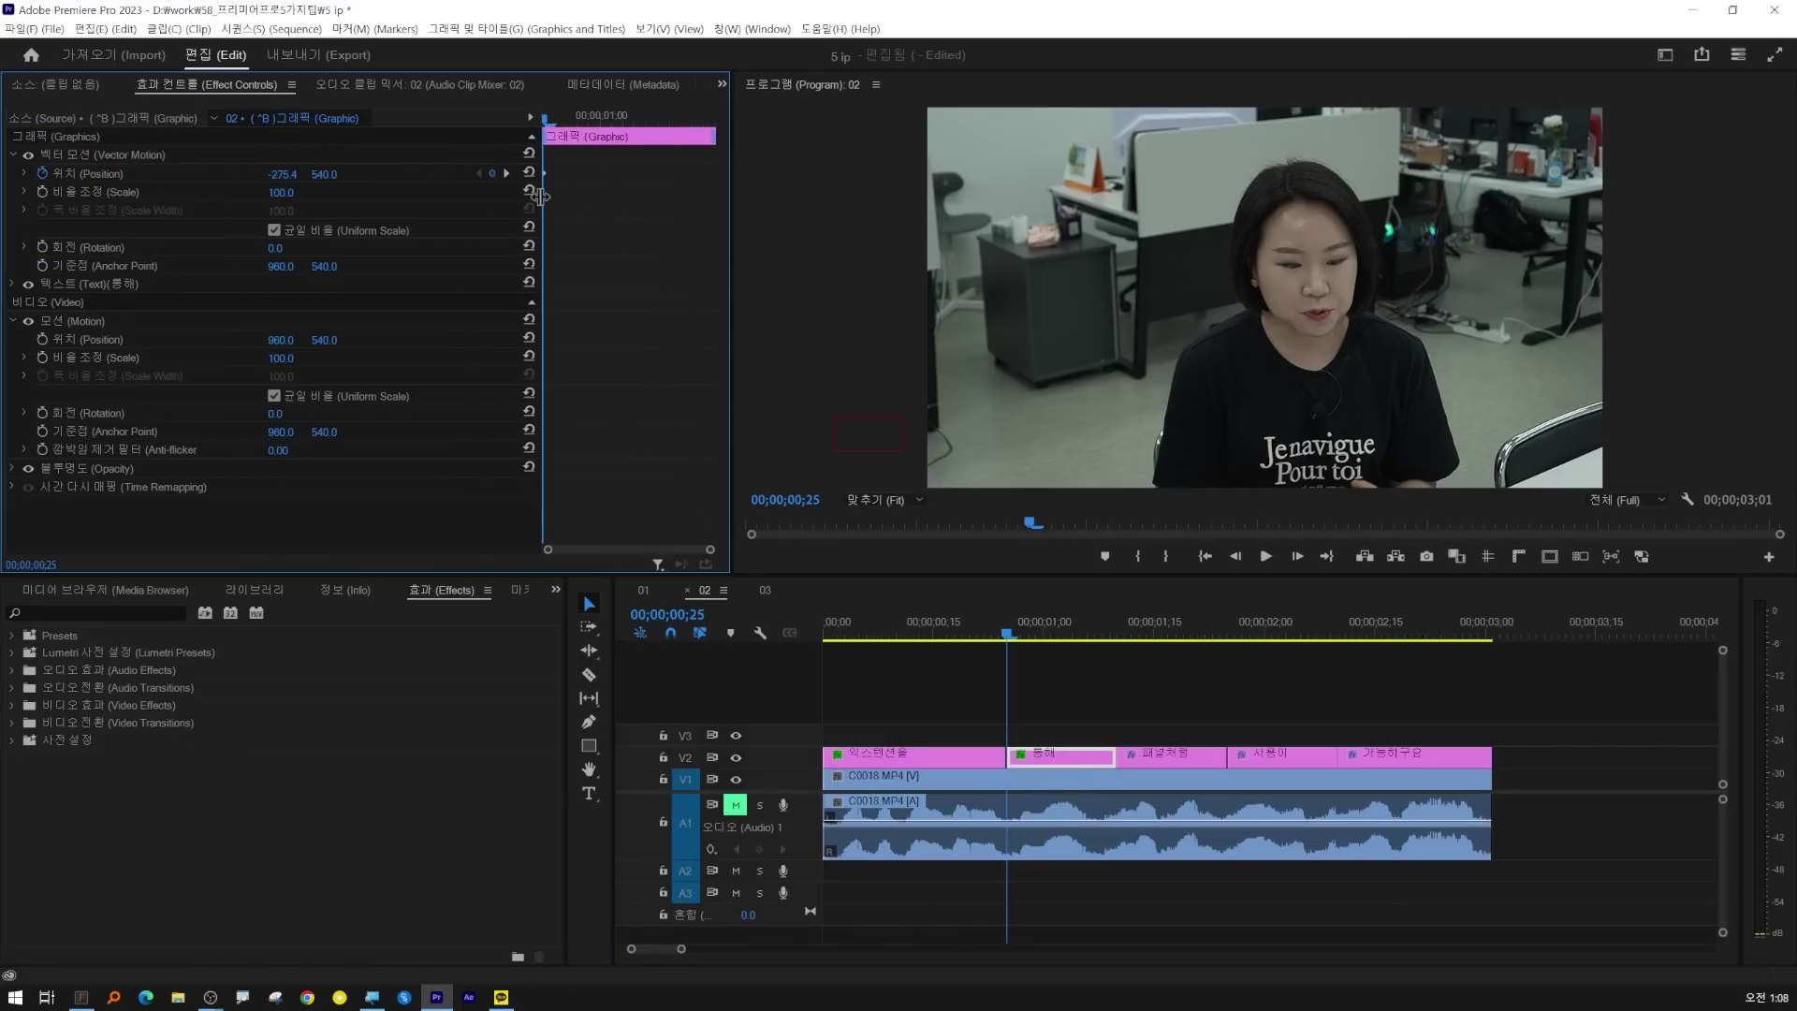
pyautogui.moveTo(538, 193); pyautogui.dragTo(414, 187)
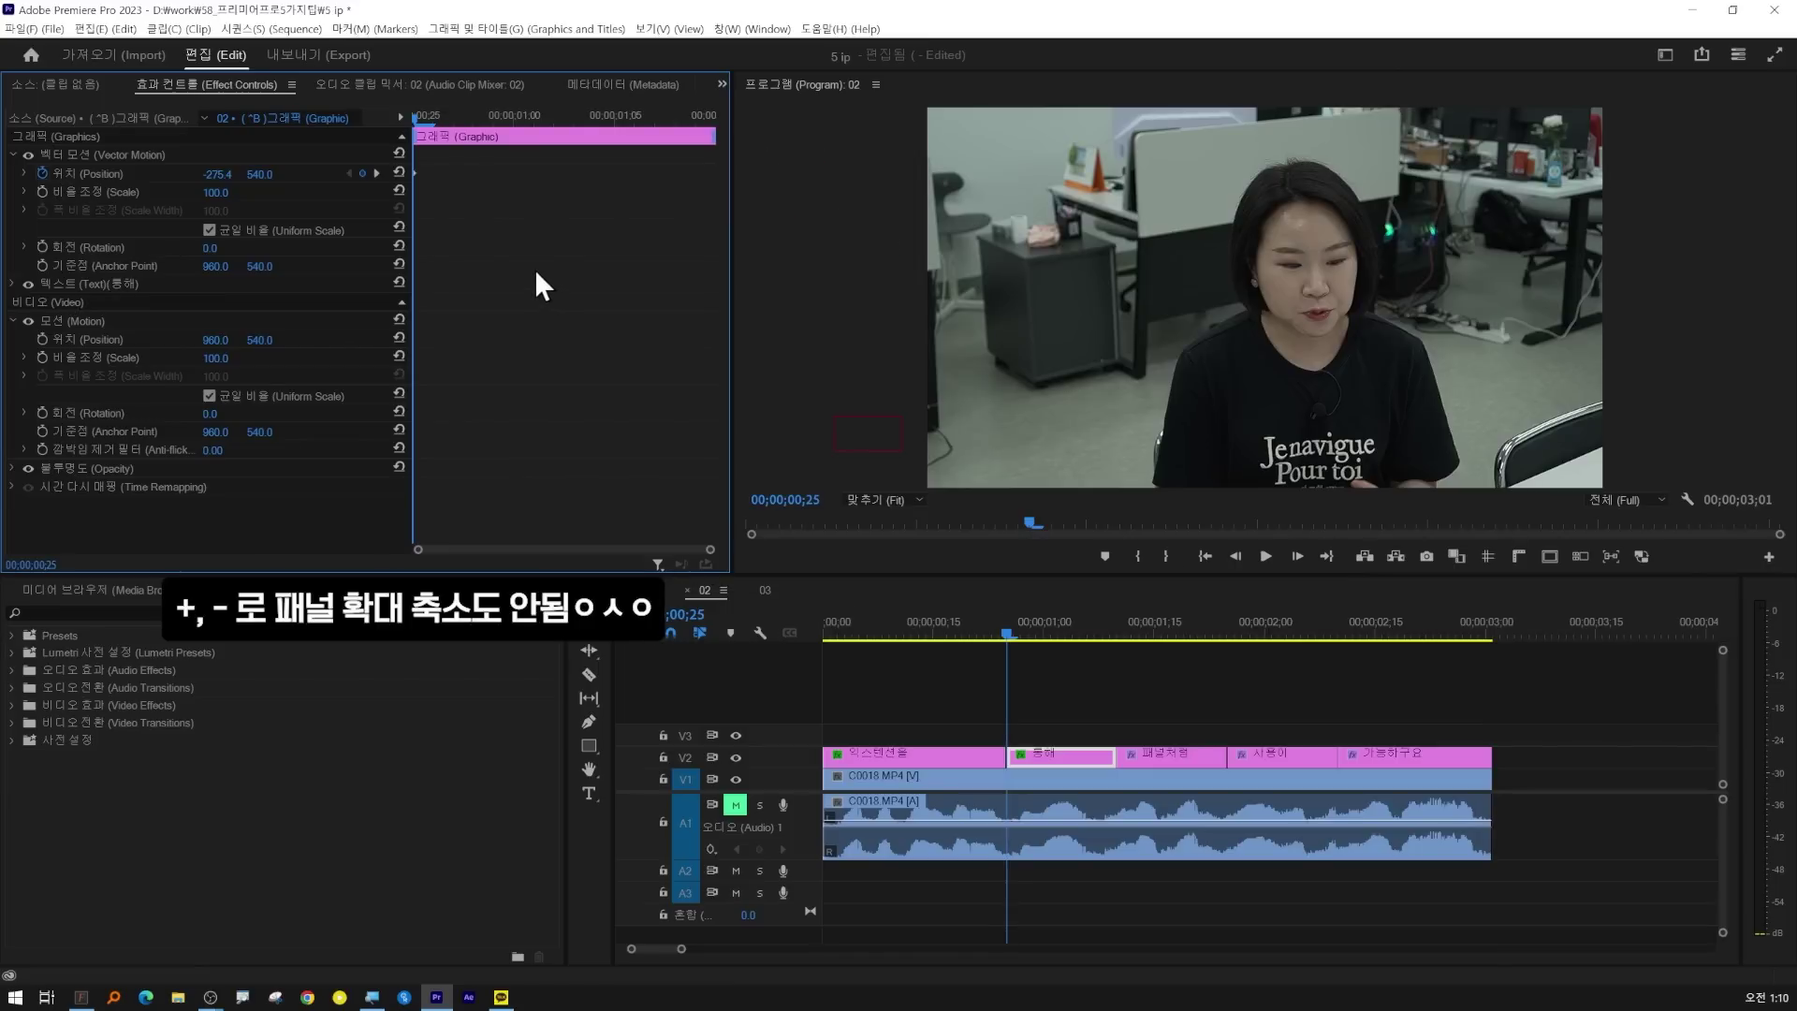
pyautogui.scroll(3, 564, 281)
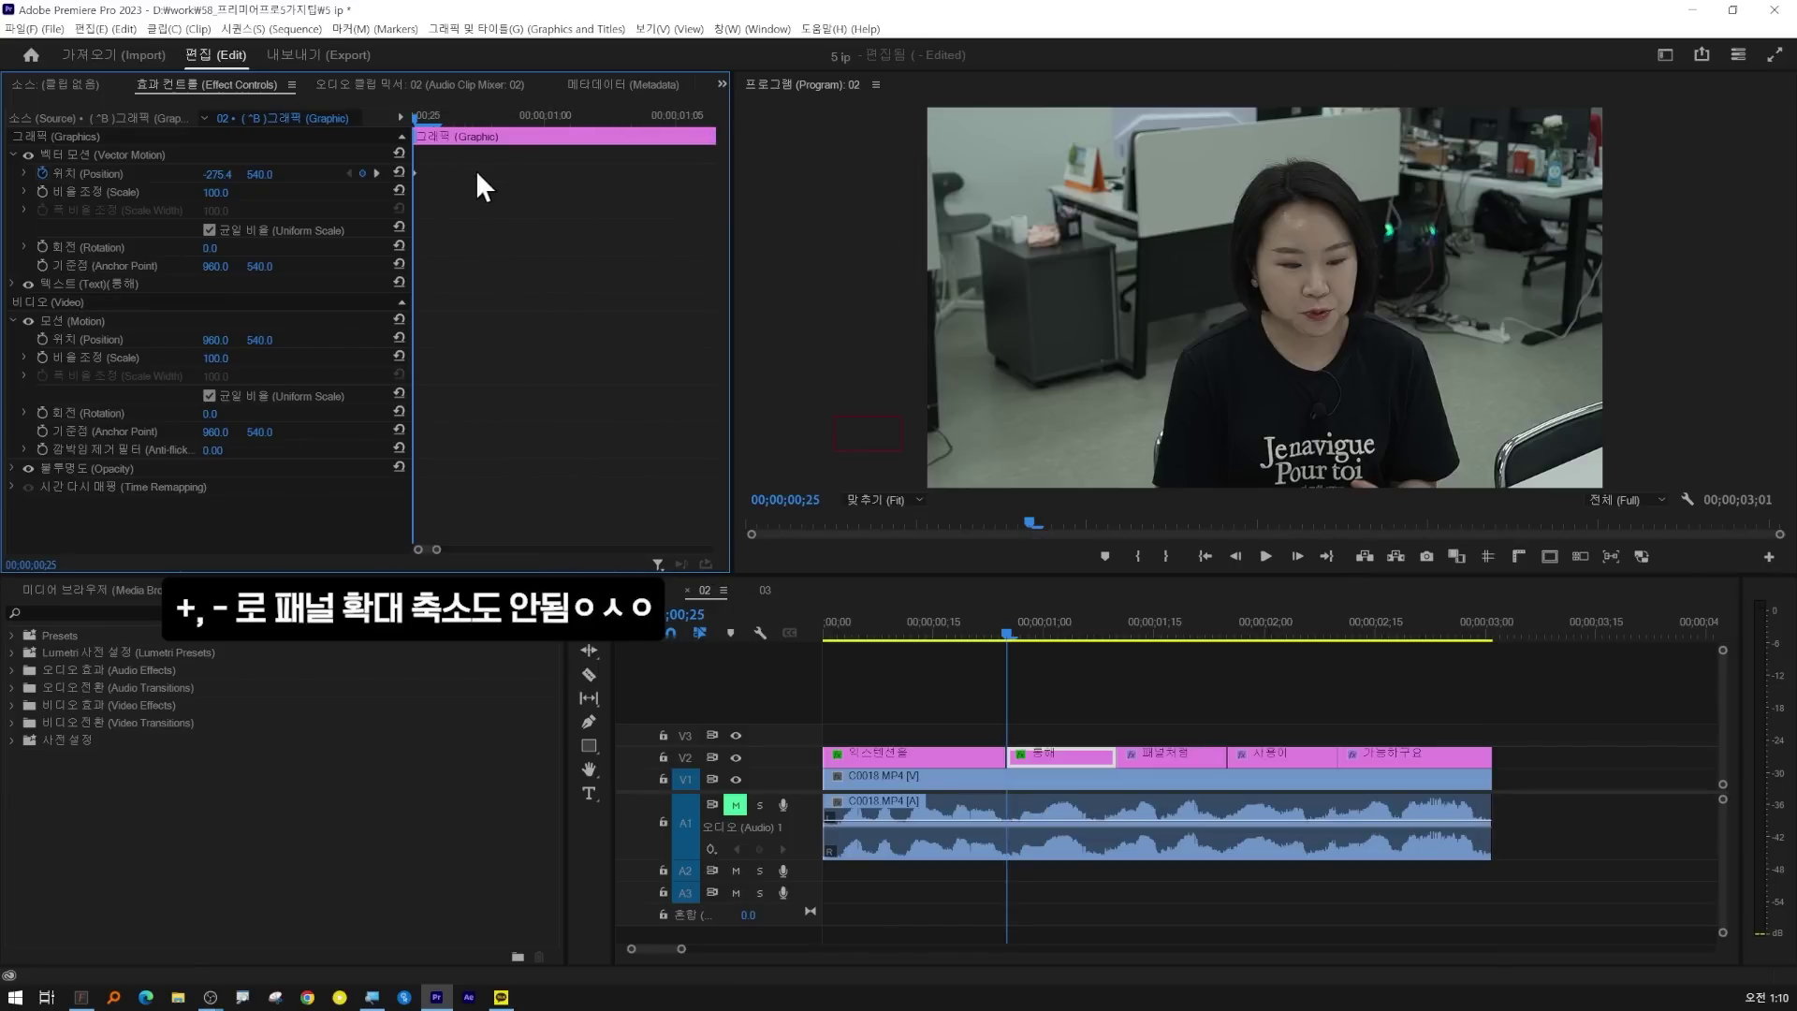
pyautogui.moveTo(436, 549); pyautogui.dragTo(710, 549)
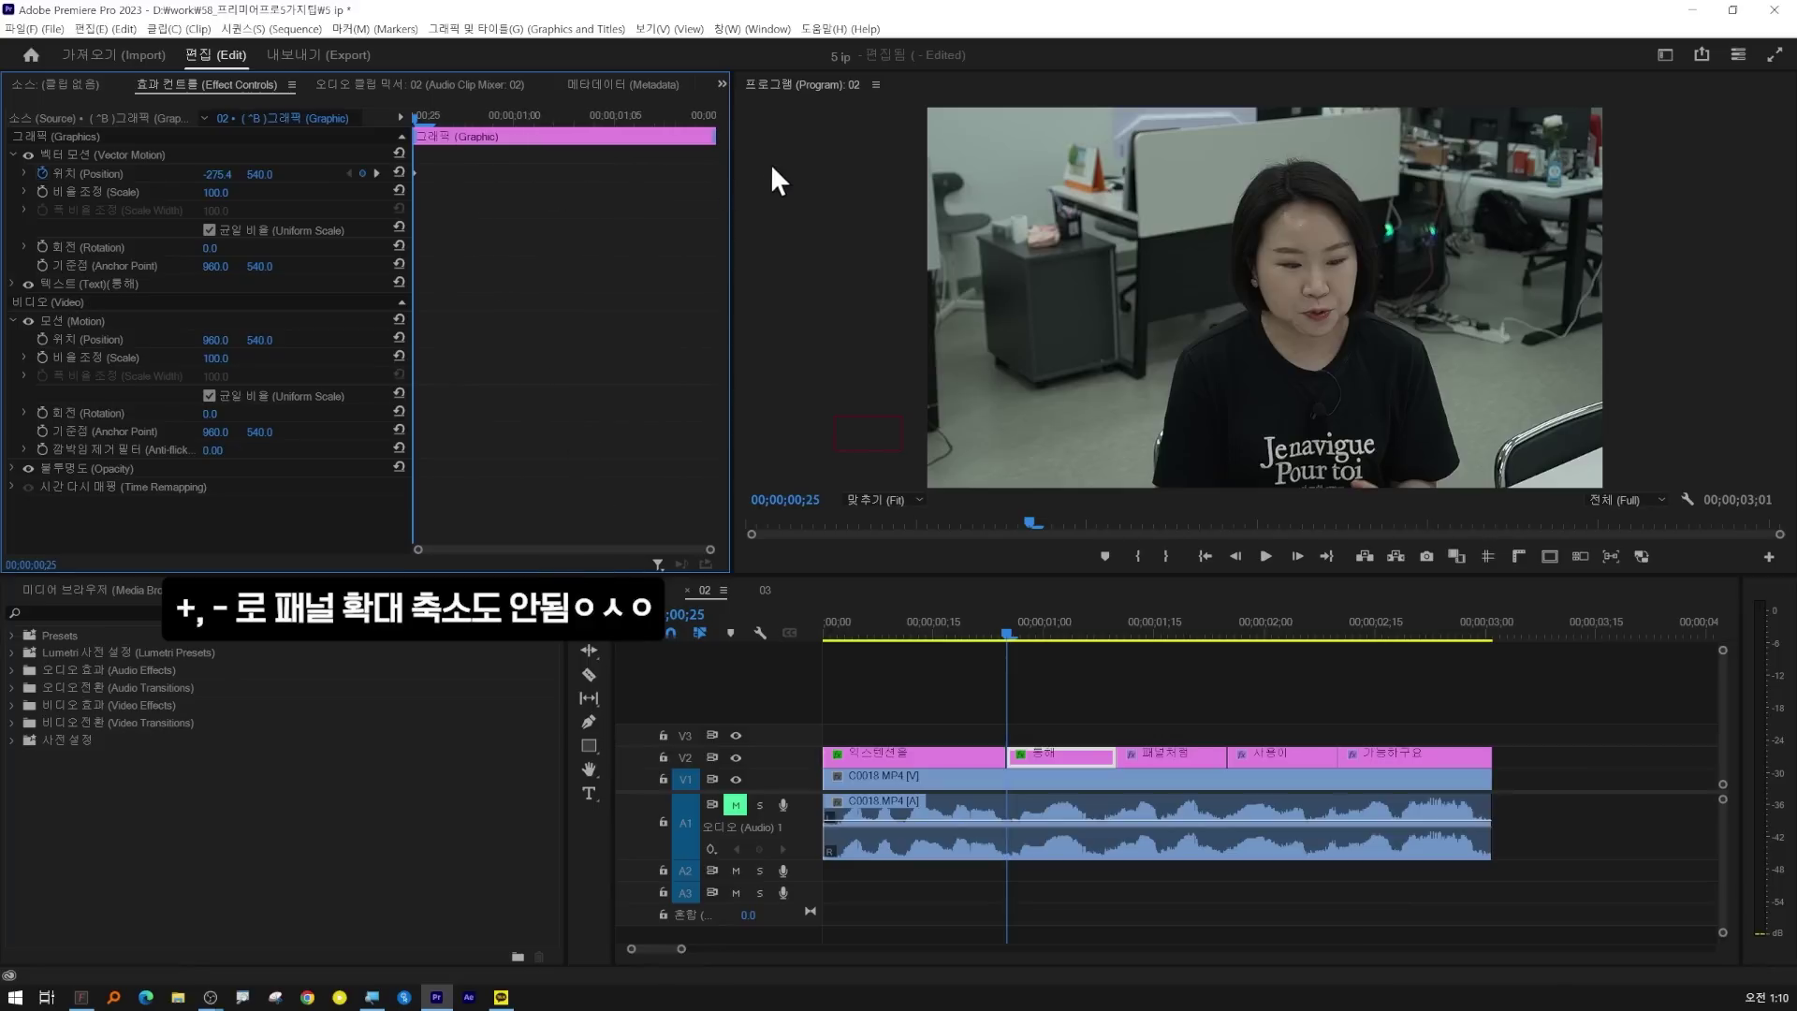
# - Move the 통해 caption up to track V3, extend its end, and shift its second Position keyframe earlier
pyautogui.moveTo(1031, 756); pyautogui.dragTo(1248, 734)
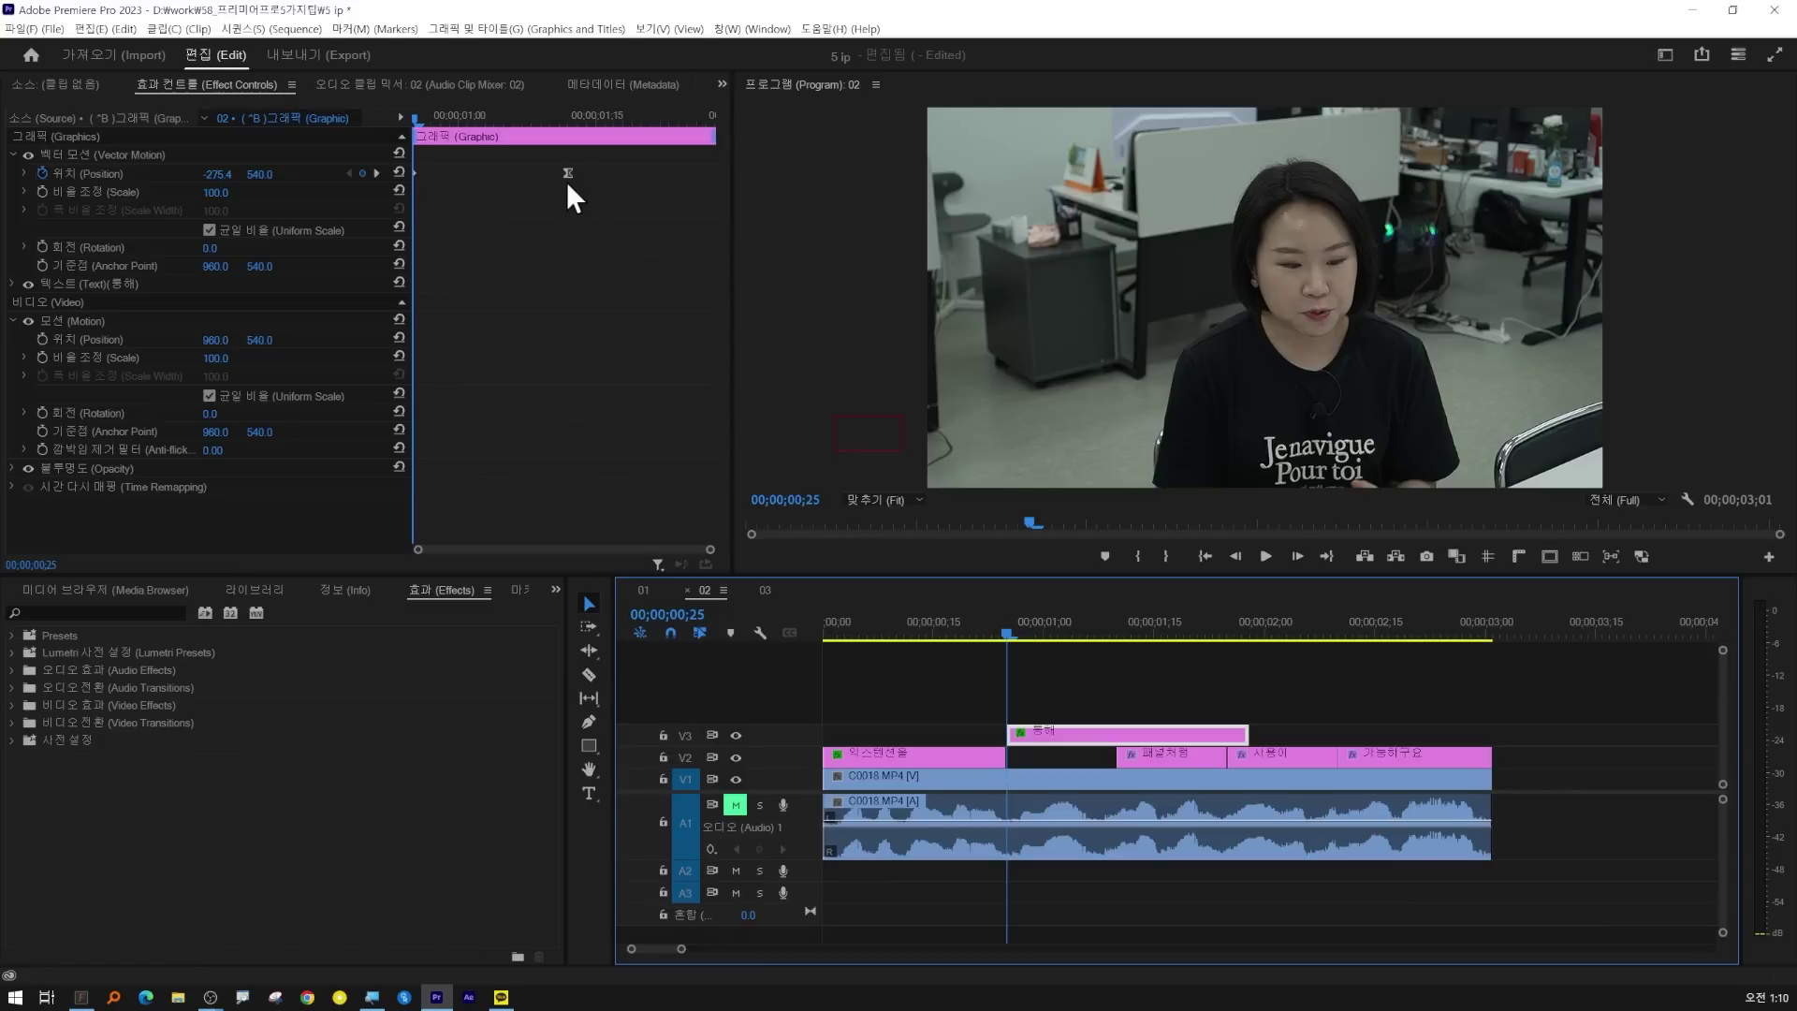
pyautogui.click(570, 172)
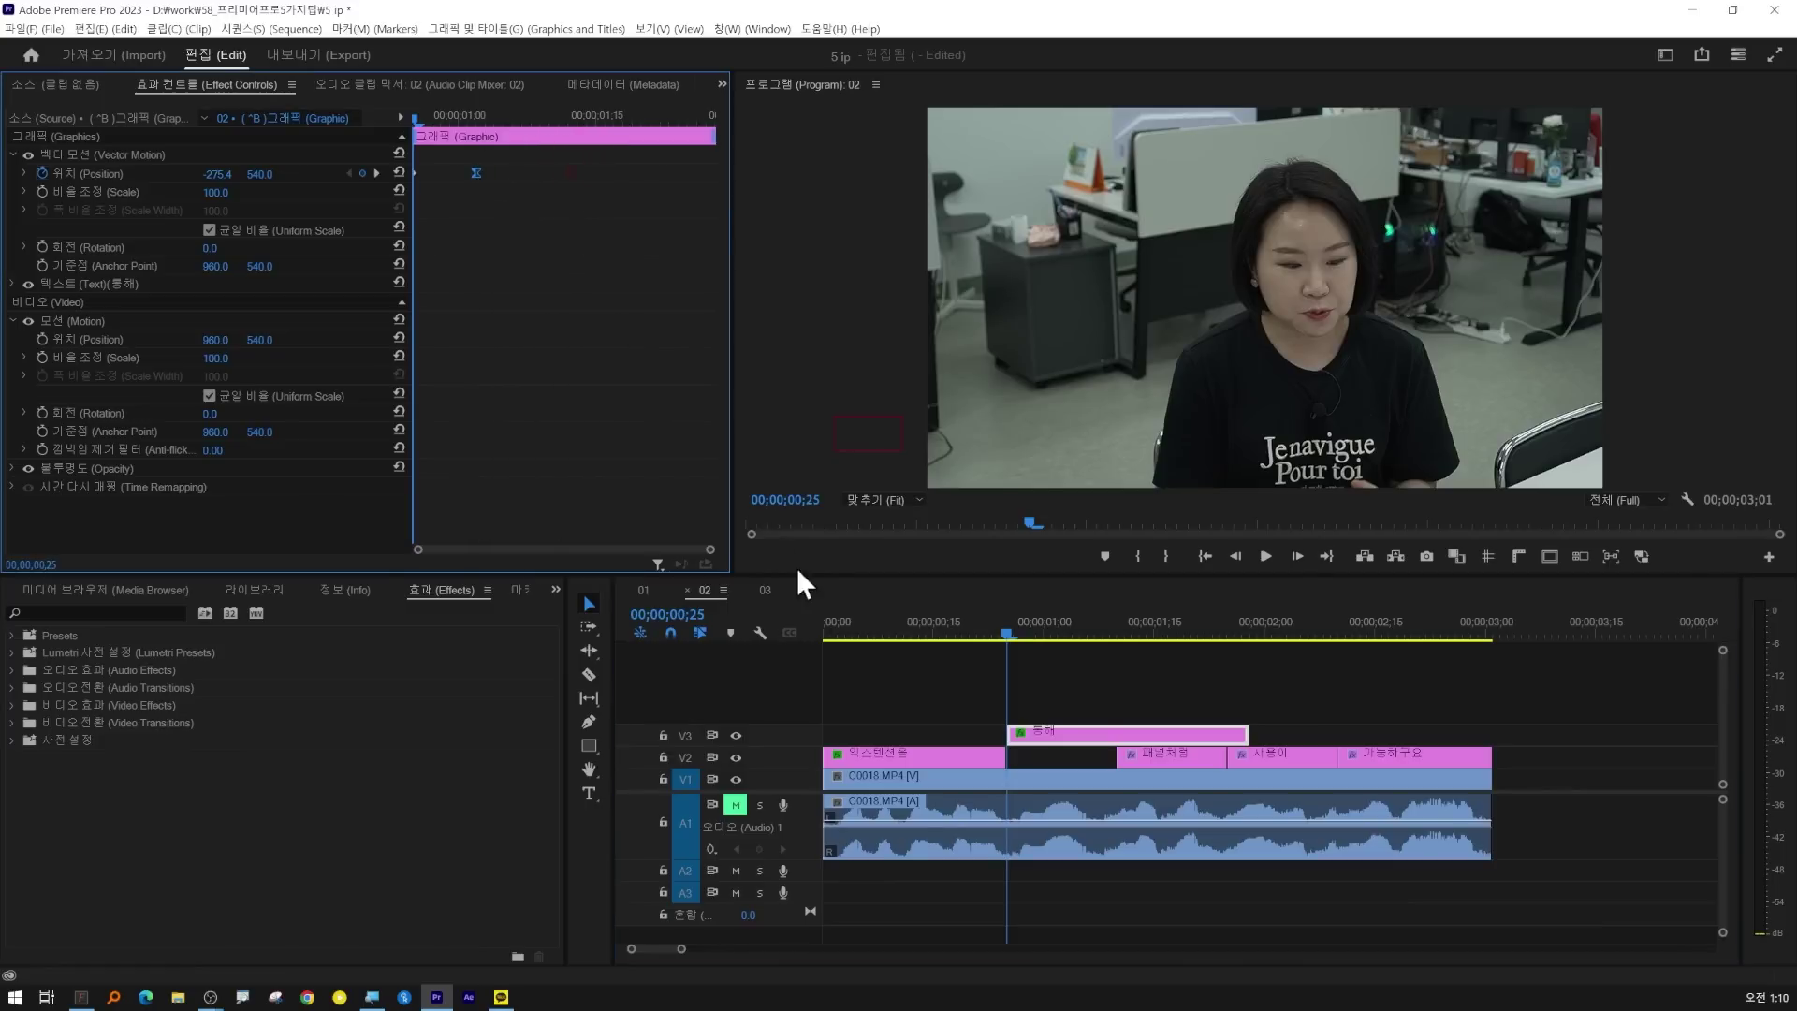
# - Trim the 통해 caption back to its original length, return it to track V2, and reposition its second Position keyframe
pyautogui.moveTo(1252, 735); pyautogui.dragTo(1103, 759)
pyautogui.moveTo(554, 174); pyautogui.dragTo(612, 173)
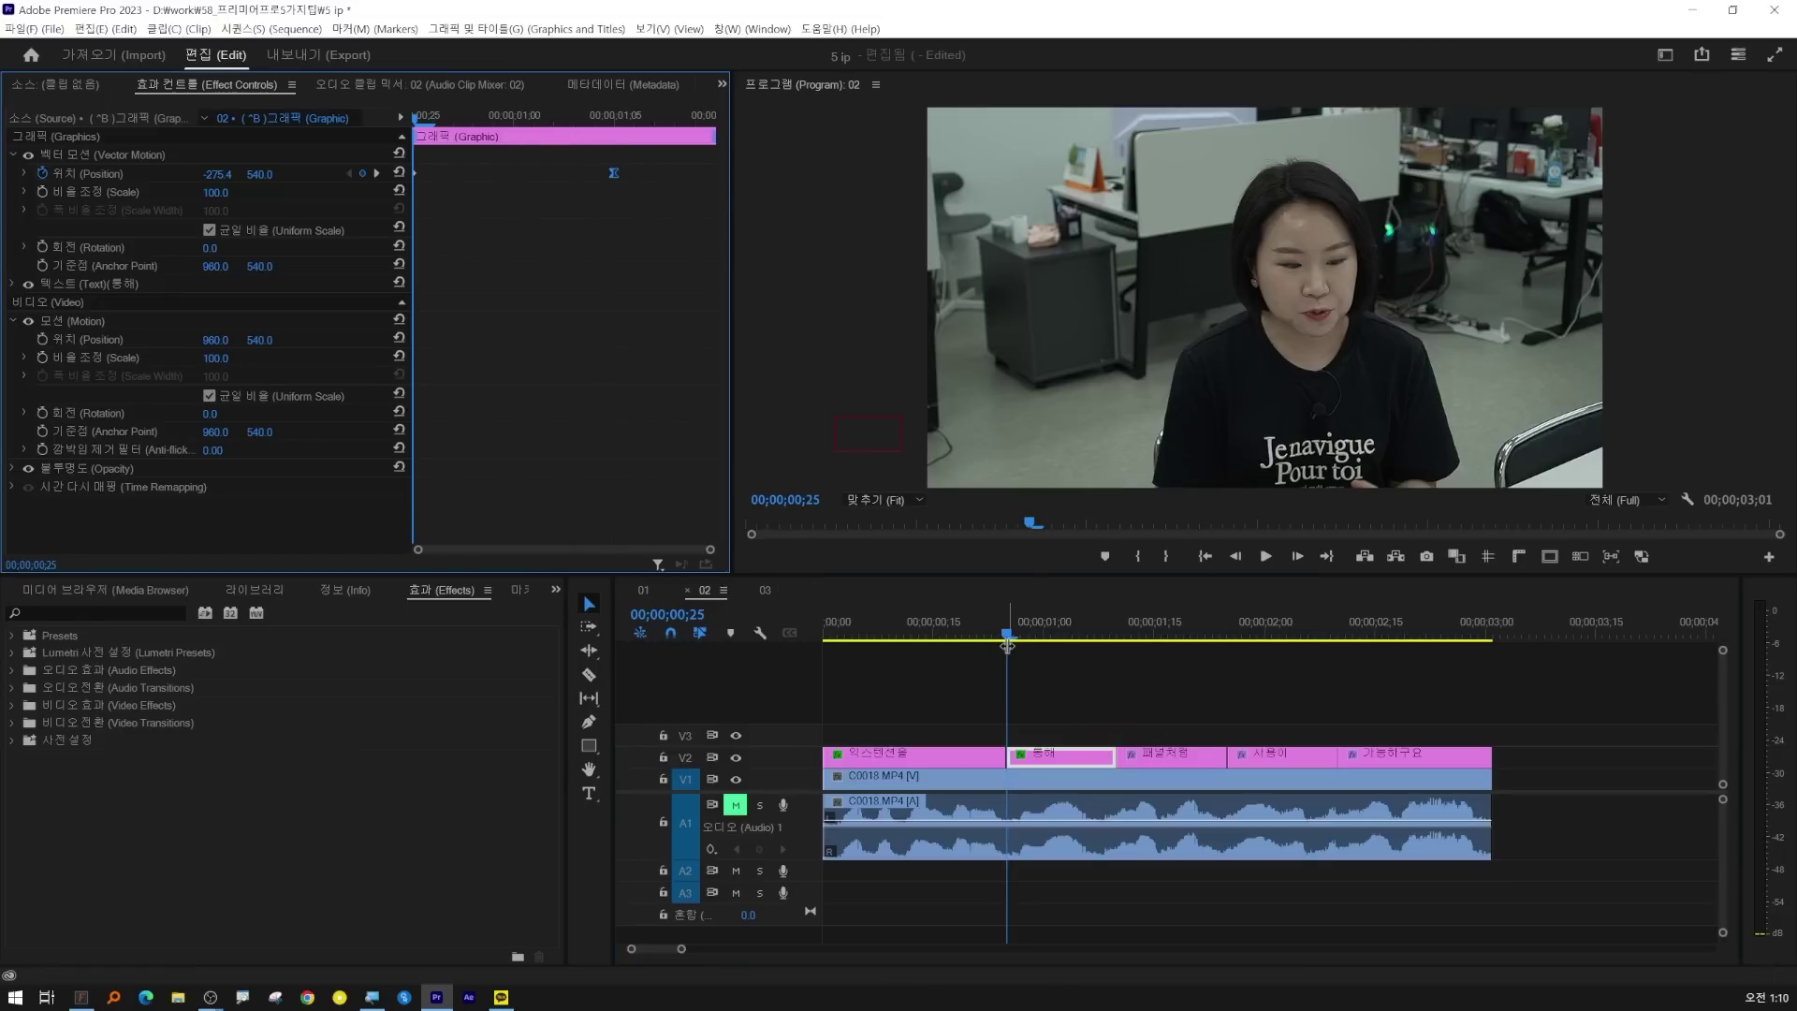
pyautogui.click(1073, 697)
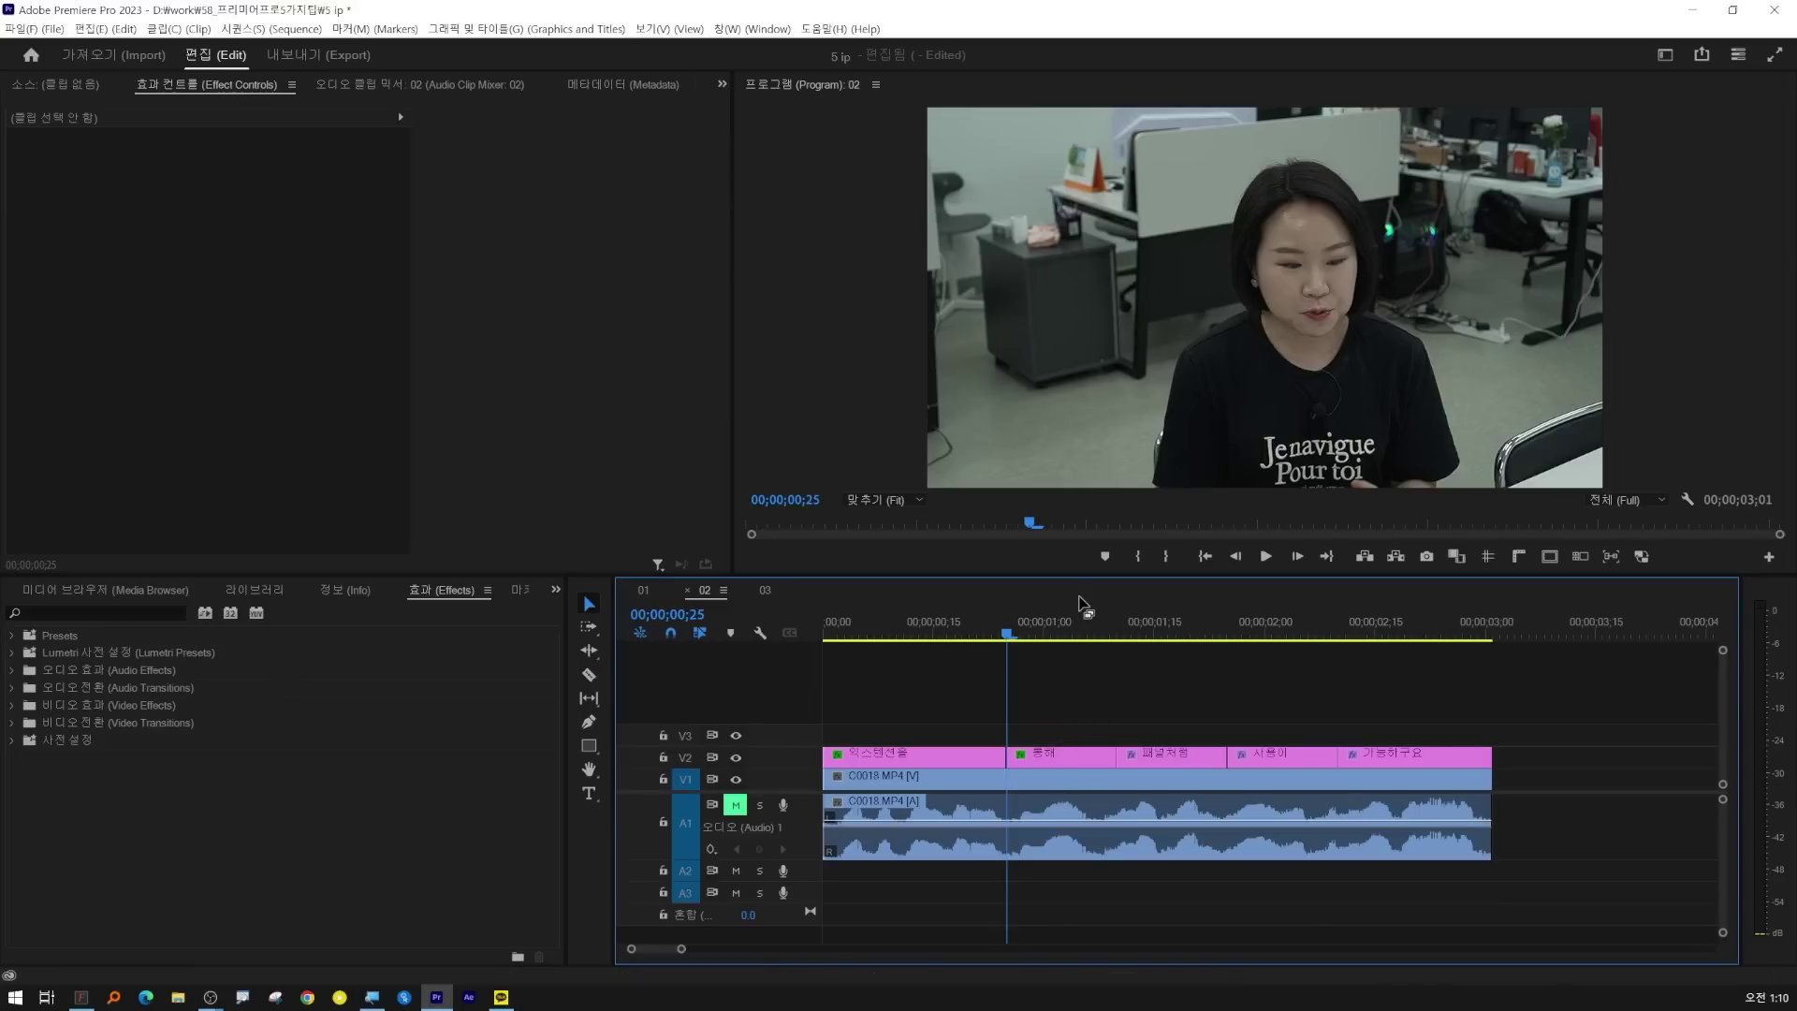
# - Undo the track, length and keyframe changes made to the 통해 caption
pyautogui.click(1067, 754)
pyautogui.click(554, 290)
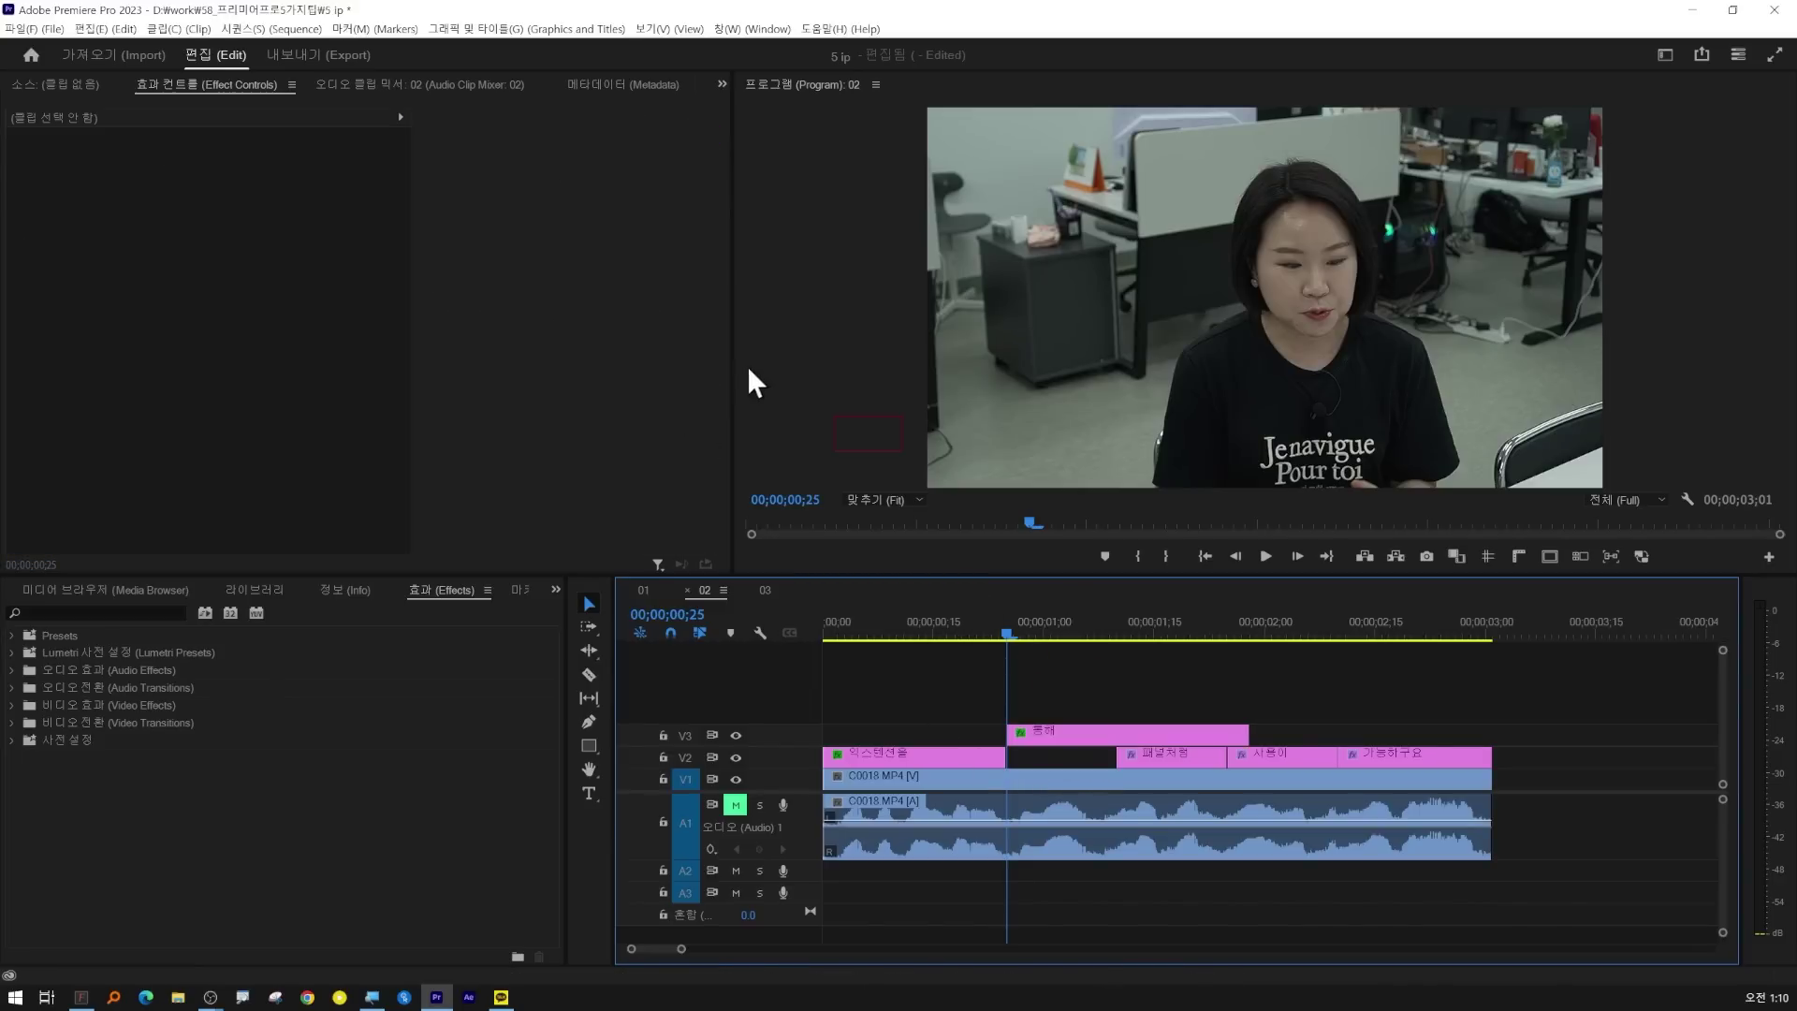
pyautogui.click(1072, 747)
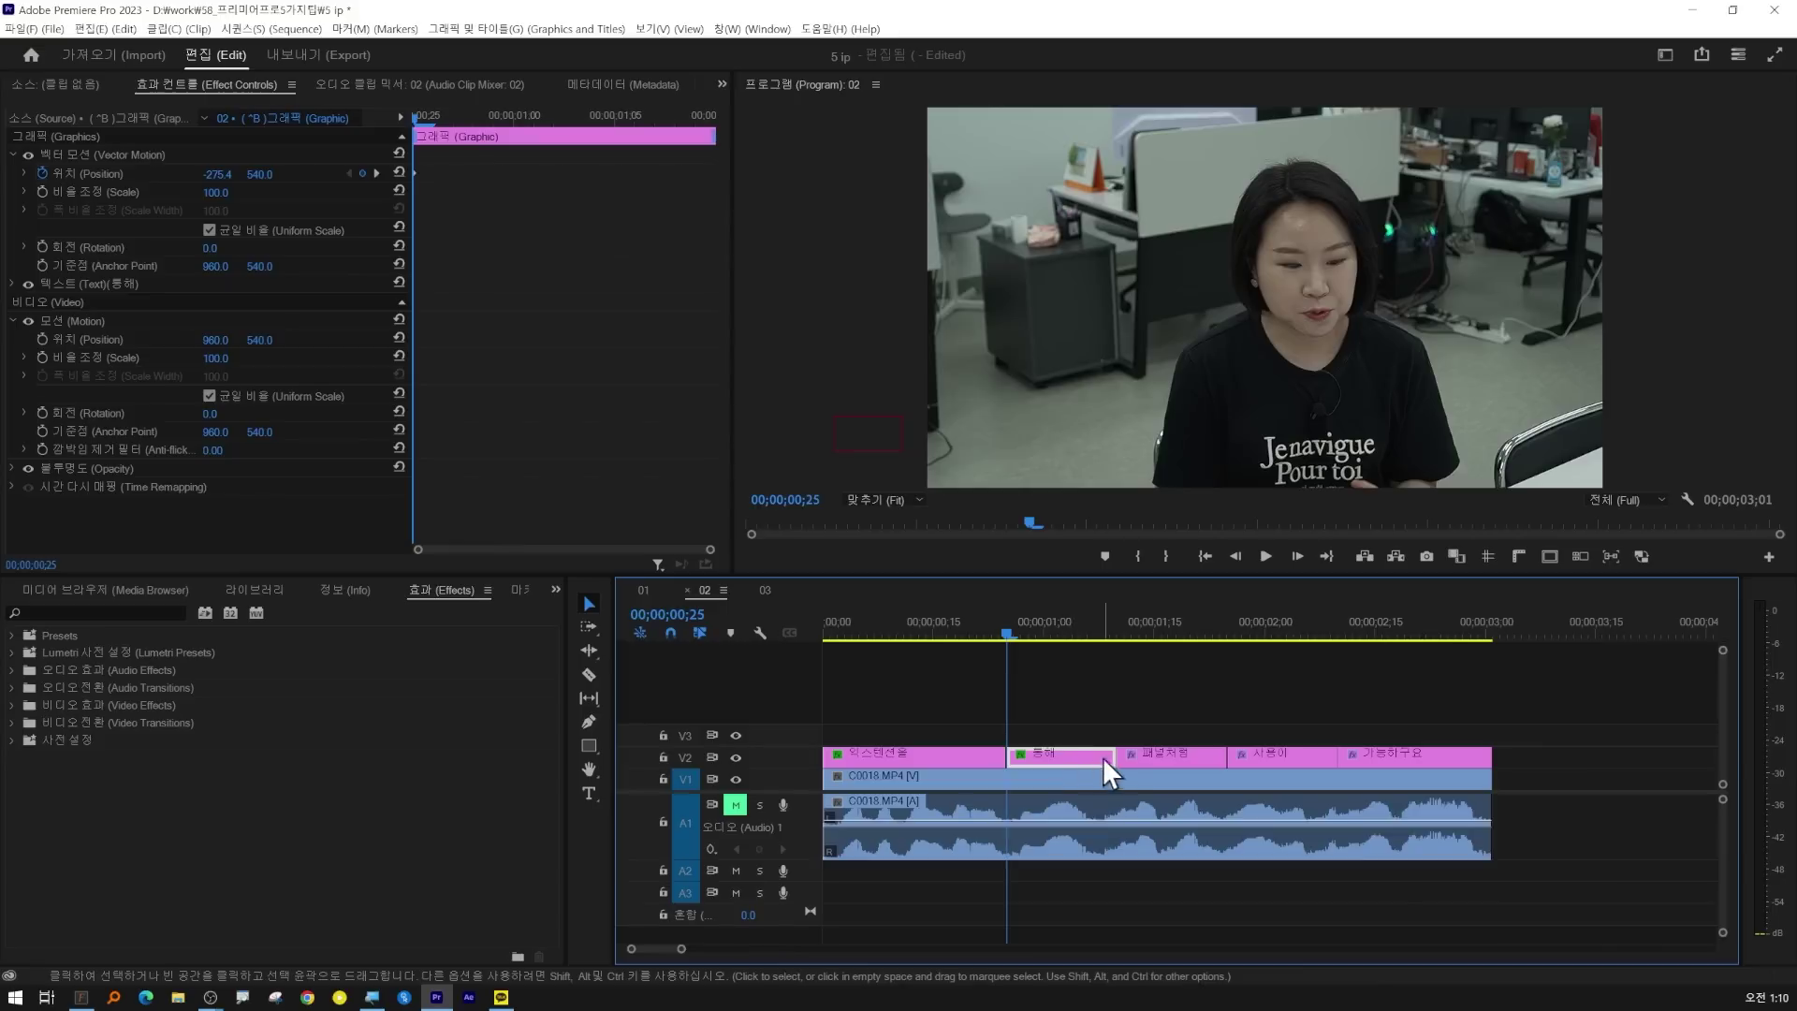
pyautogui.click(1084, 739)
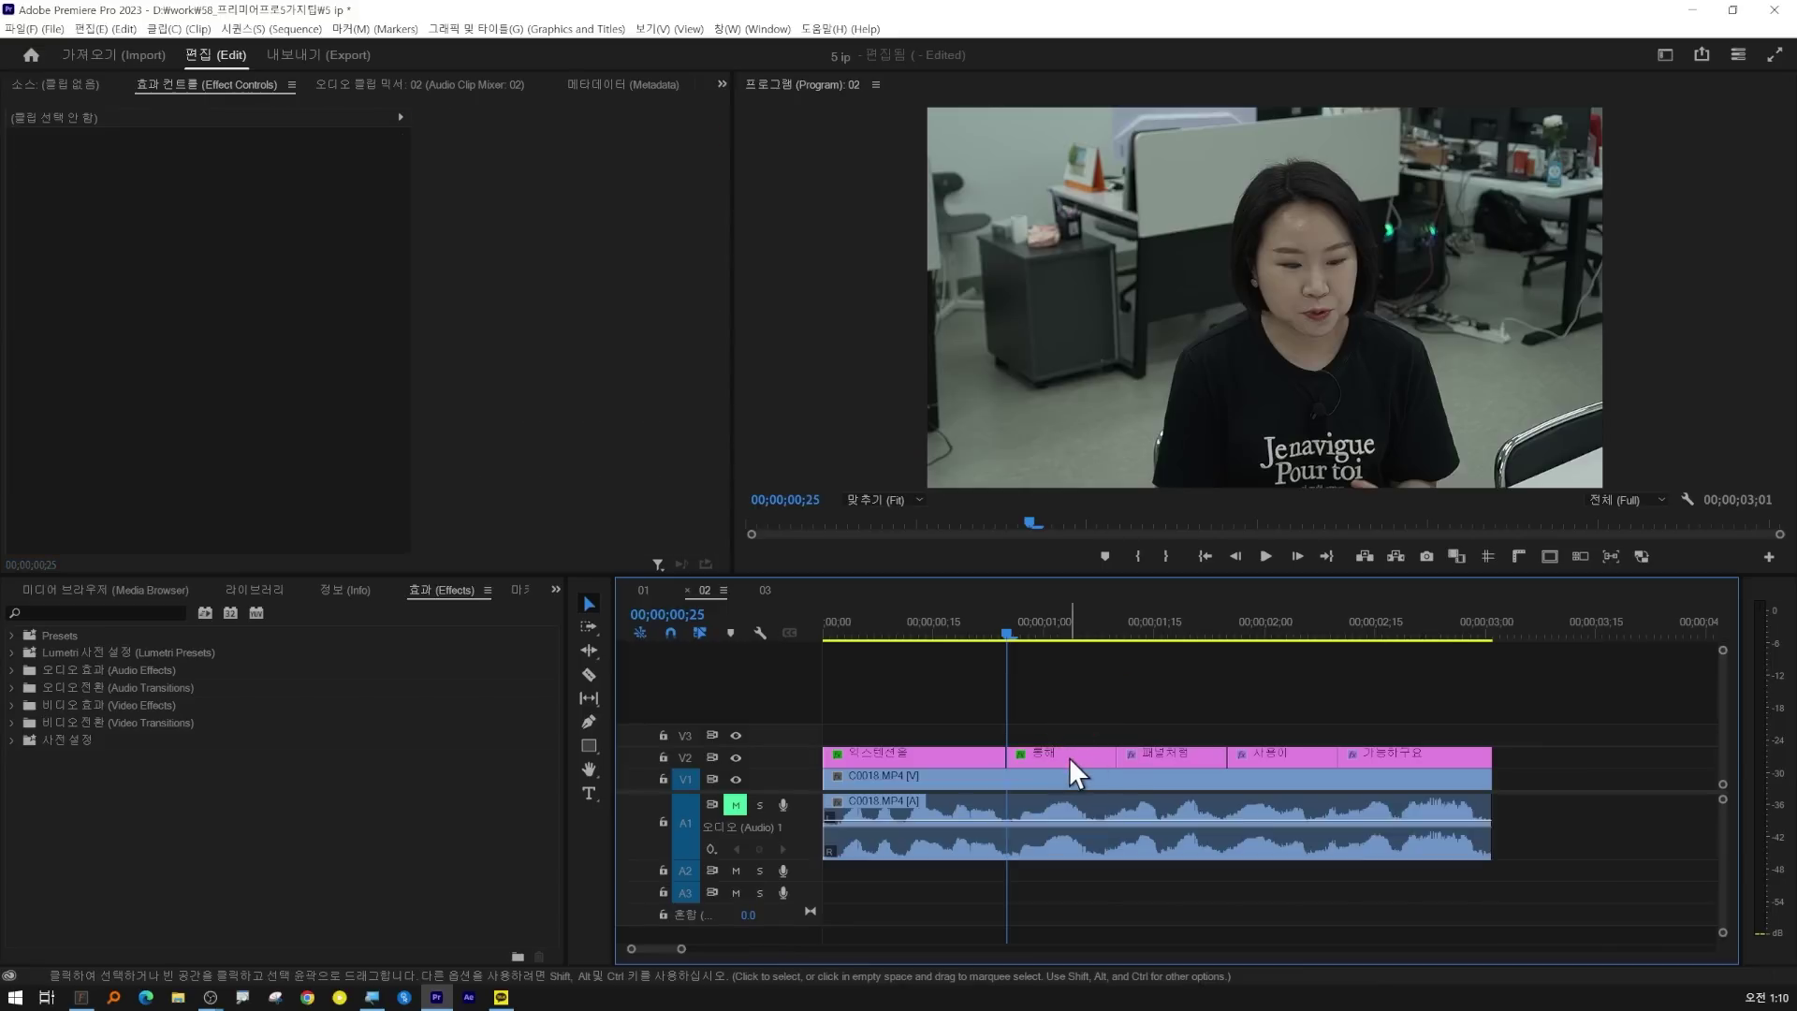
# - Select the 통해 caption on V2 and turn off Pin to Clip for its Effect Controls
pyautogui.click(1068, 756)
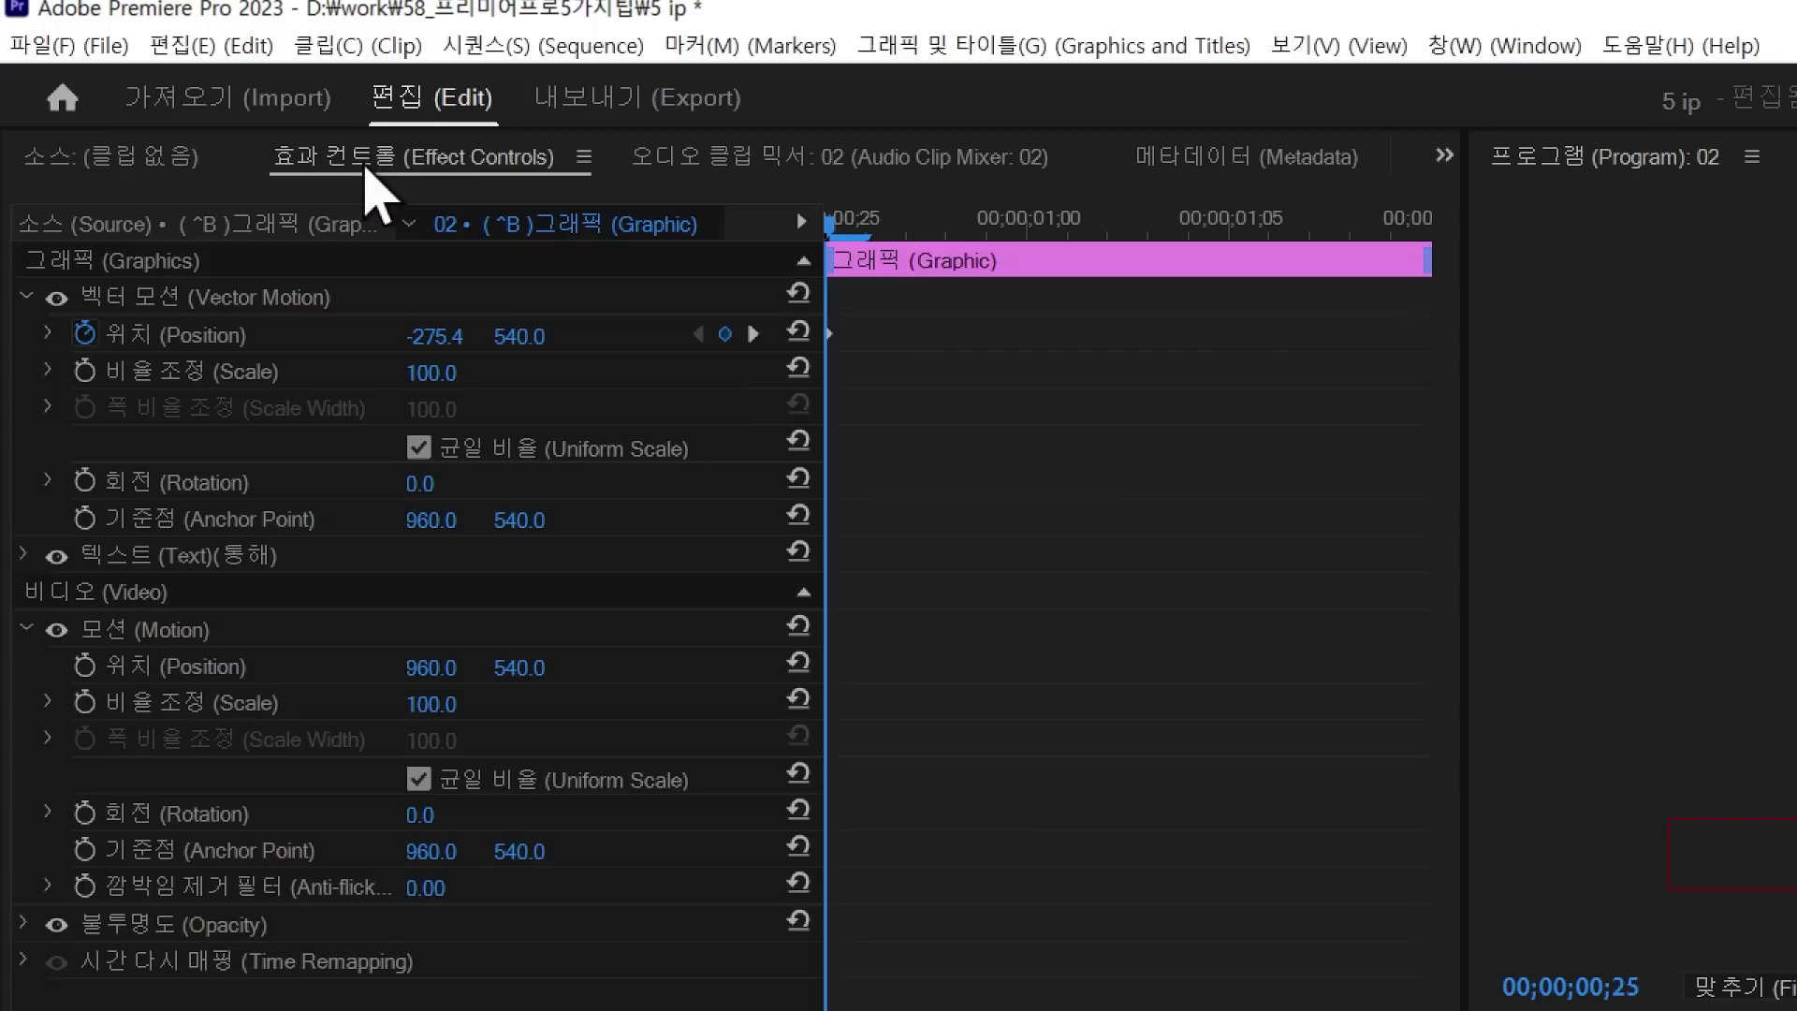
pyautogui.rightClick(408, 159)
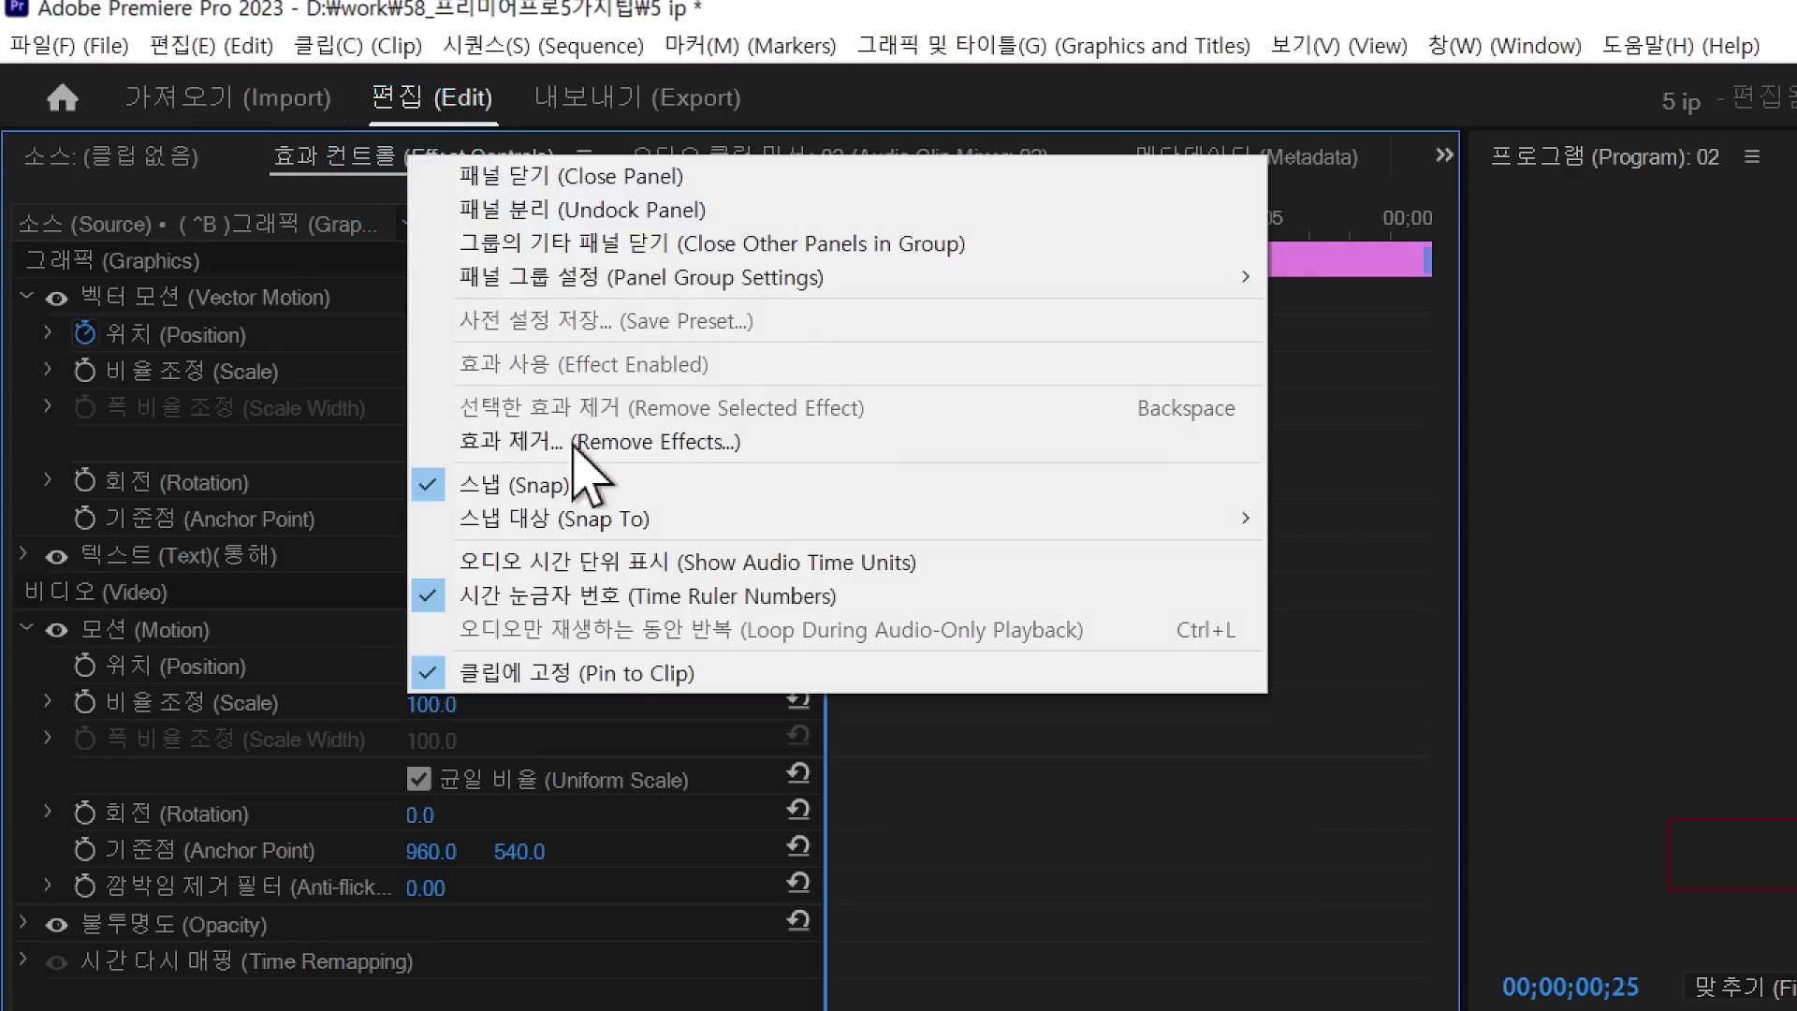
pyautogui.click(594, 673)
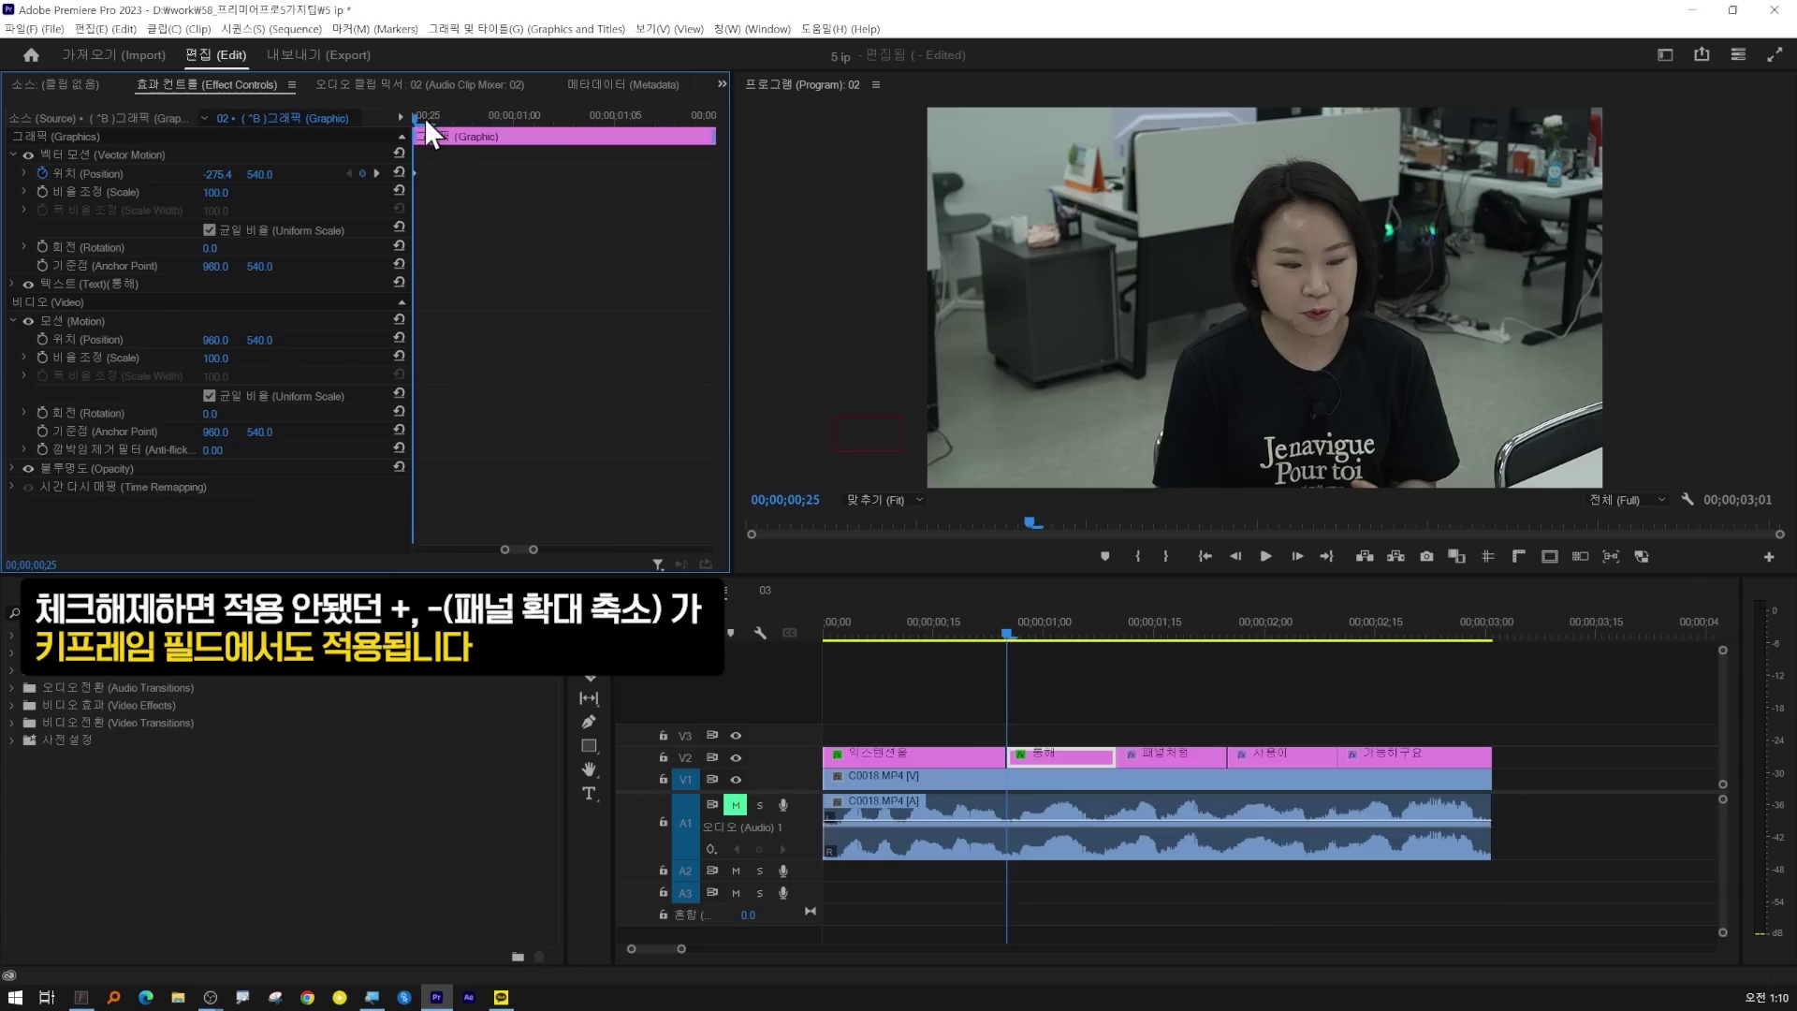
# - With the playhead at 00;00;01;00, shift the 통해 caption's second Position keyframe earlier into the clip, and turn Pin to Clip back on
pyautogui.moveTo(849, 218); pyautogui.dragTo(1018, 218)
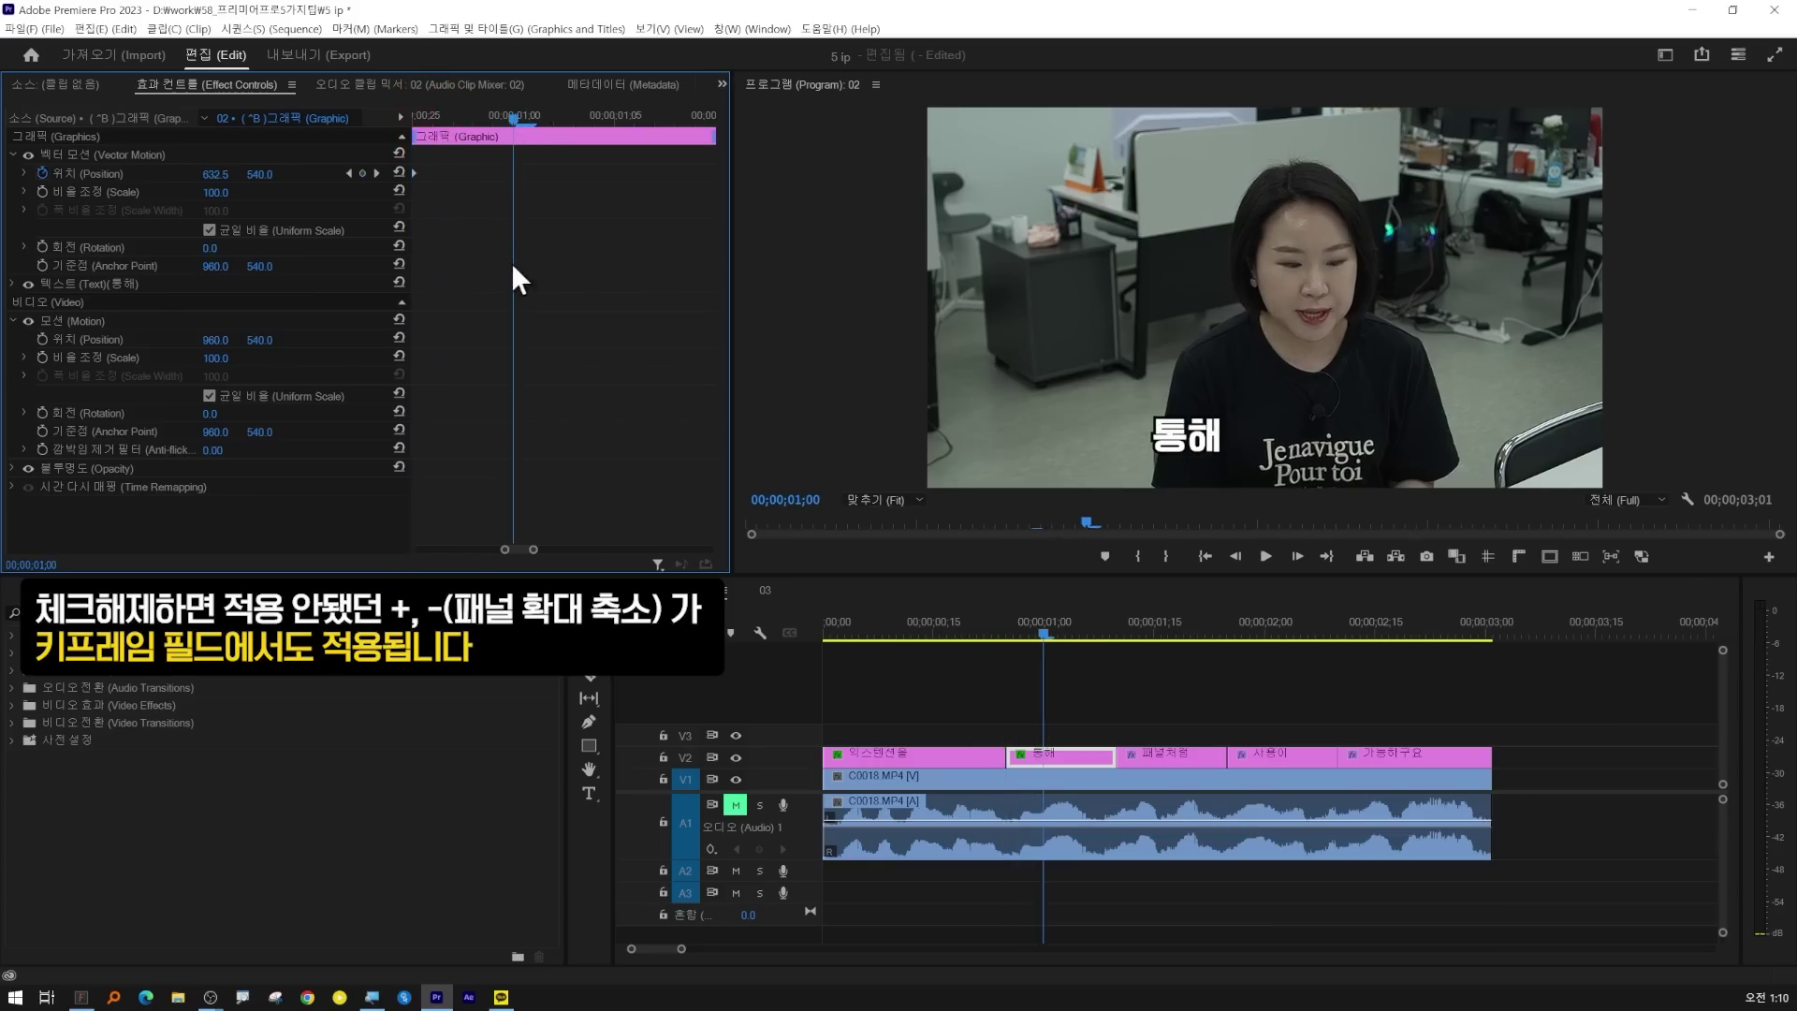
pyautogui.press('-')
pyautogui.press('-')
pyautogui.press('-')
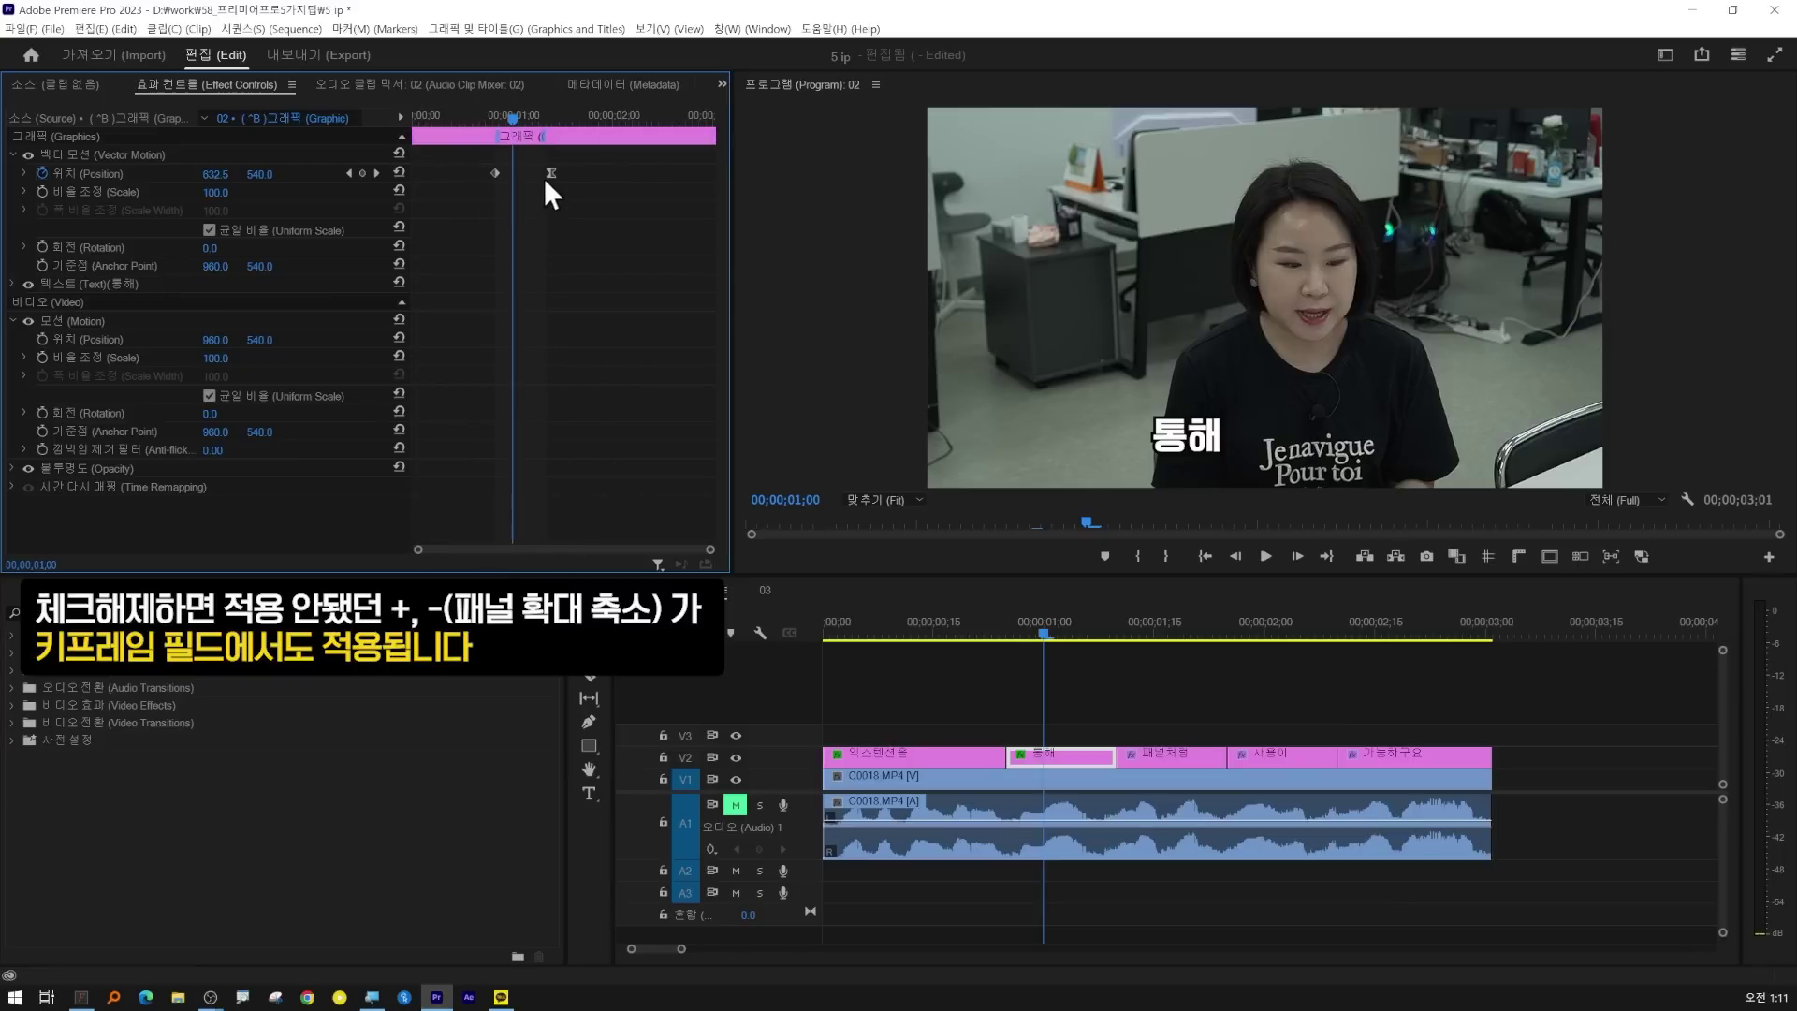
pyautogui.press('=')
pyautogui.moveTo(607, 174); pyautogui.dragTo(537, 172)
pyautogui.click(291, 84)
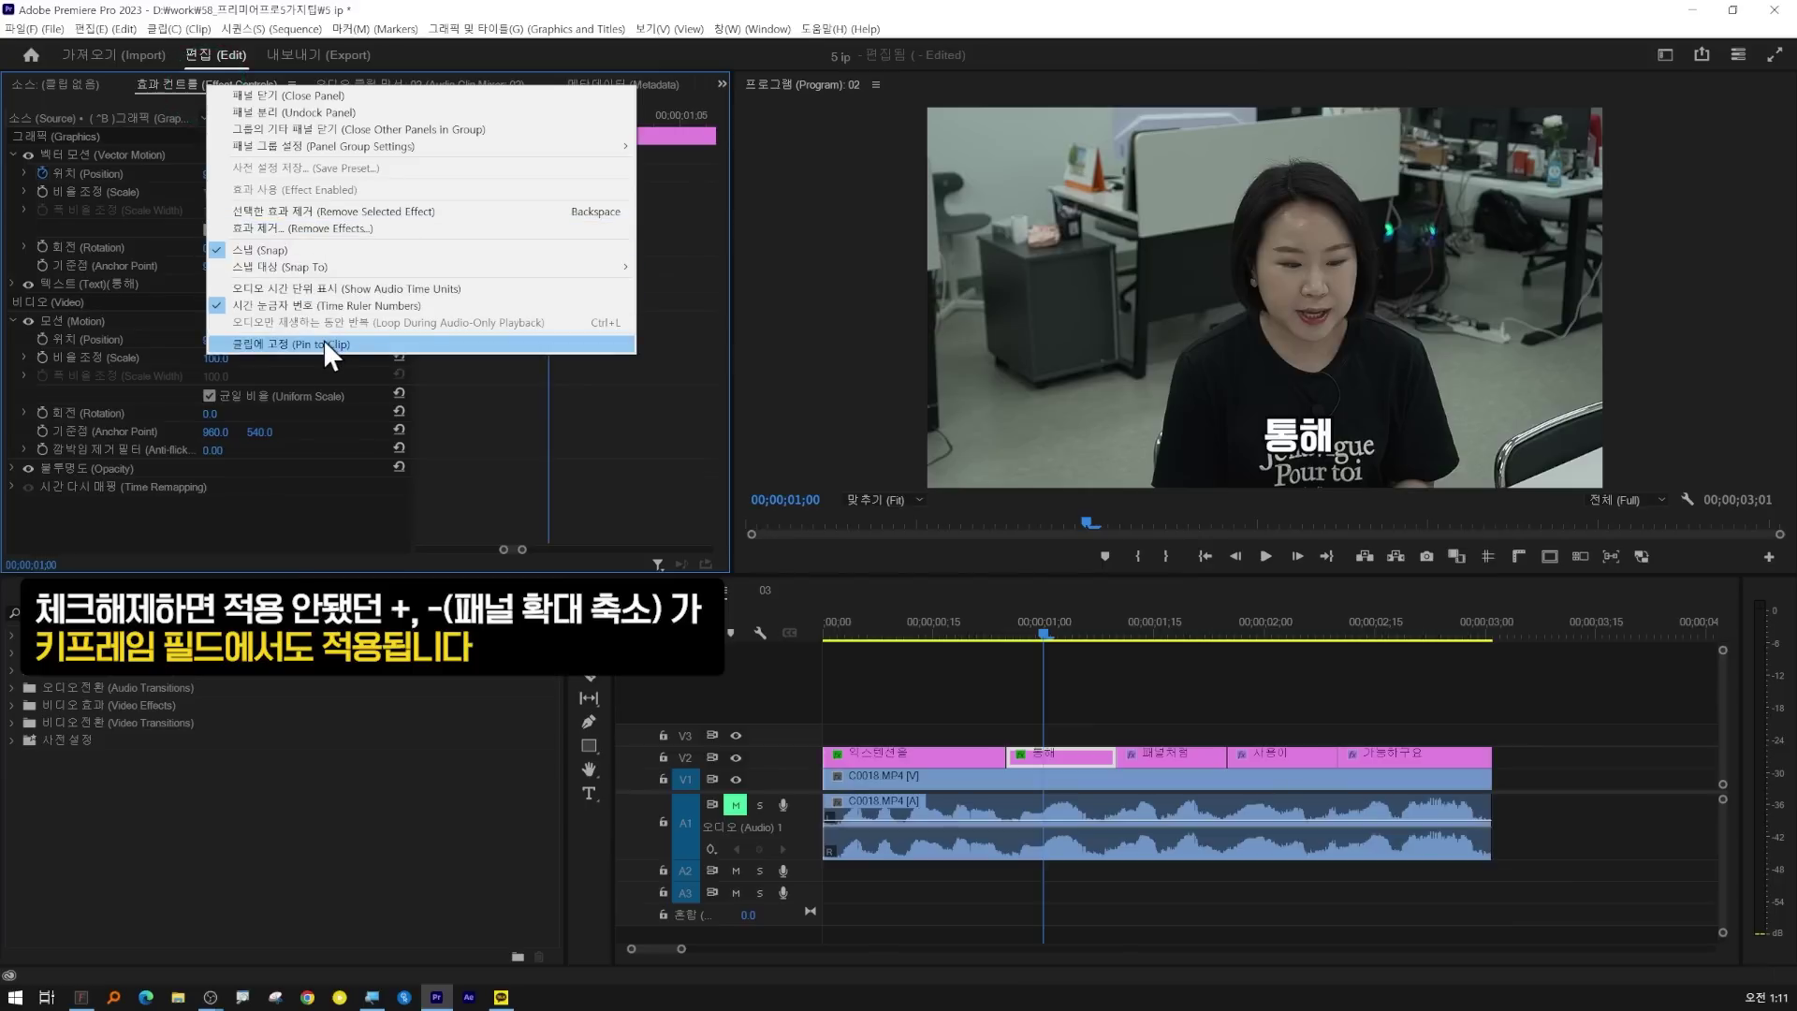
pyautogui.click(325, 344)
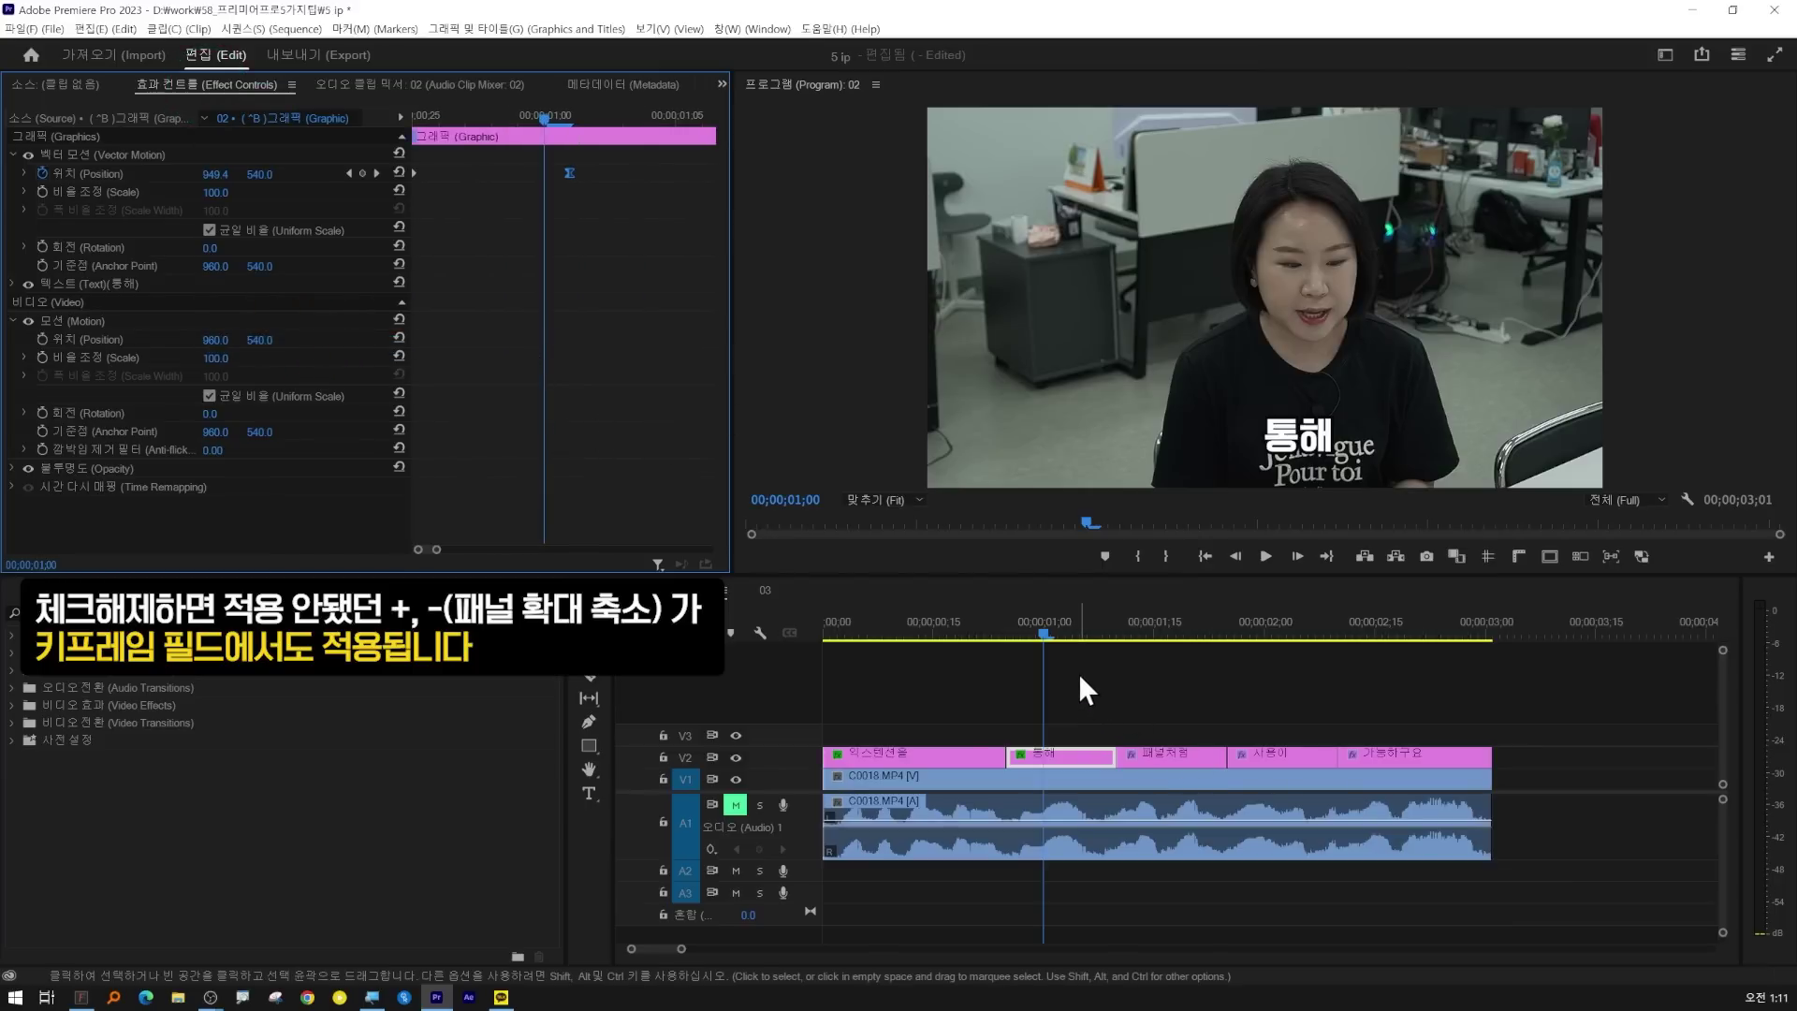
pyautogui.moveTo(278, 162)
pyautogui.mouseDown()
pyautogui.moveTo(393, 170)
pyautogui.moveTo(1119, 676)
pyautogui.moveTo(1156, 768)
pyautogui.mouseUp()
pyautogui.press('Escape')
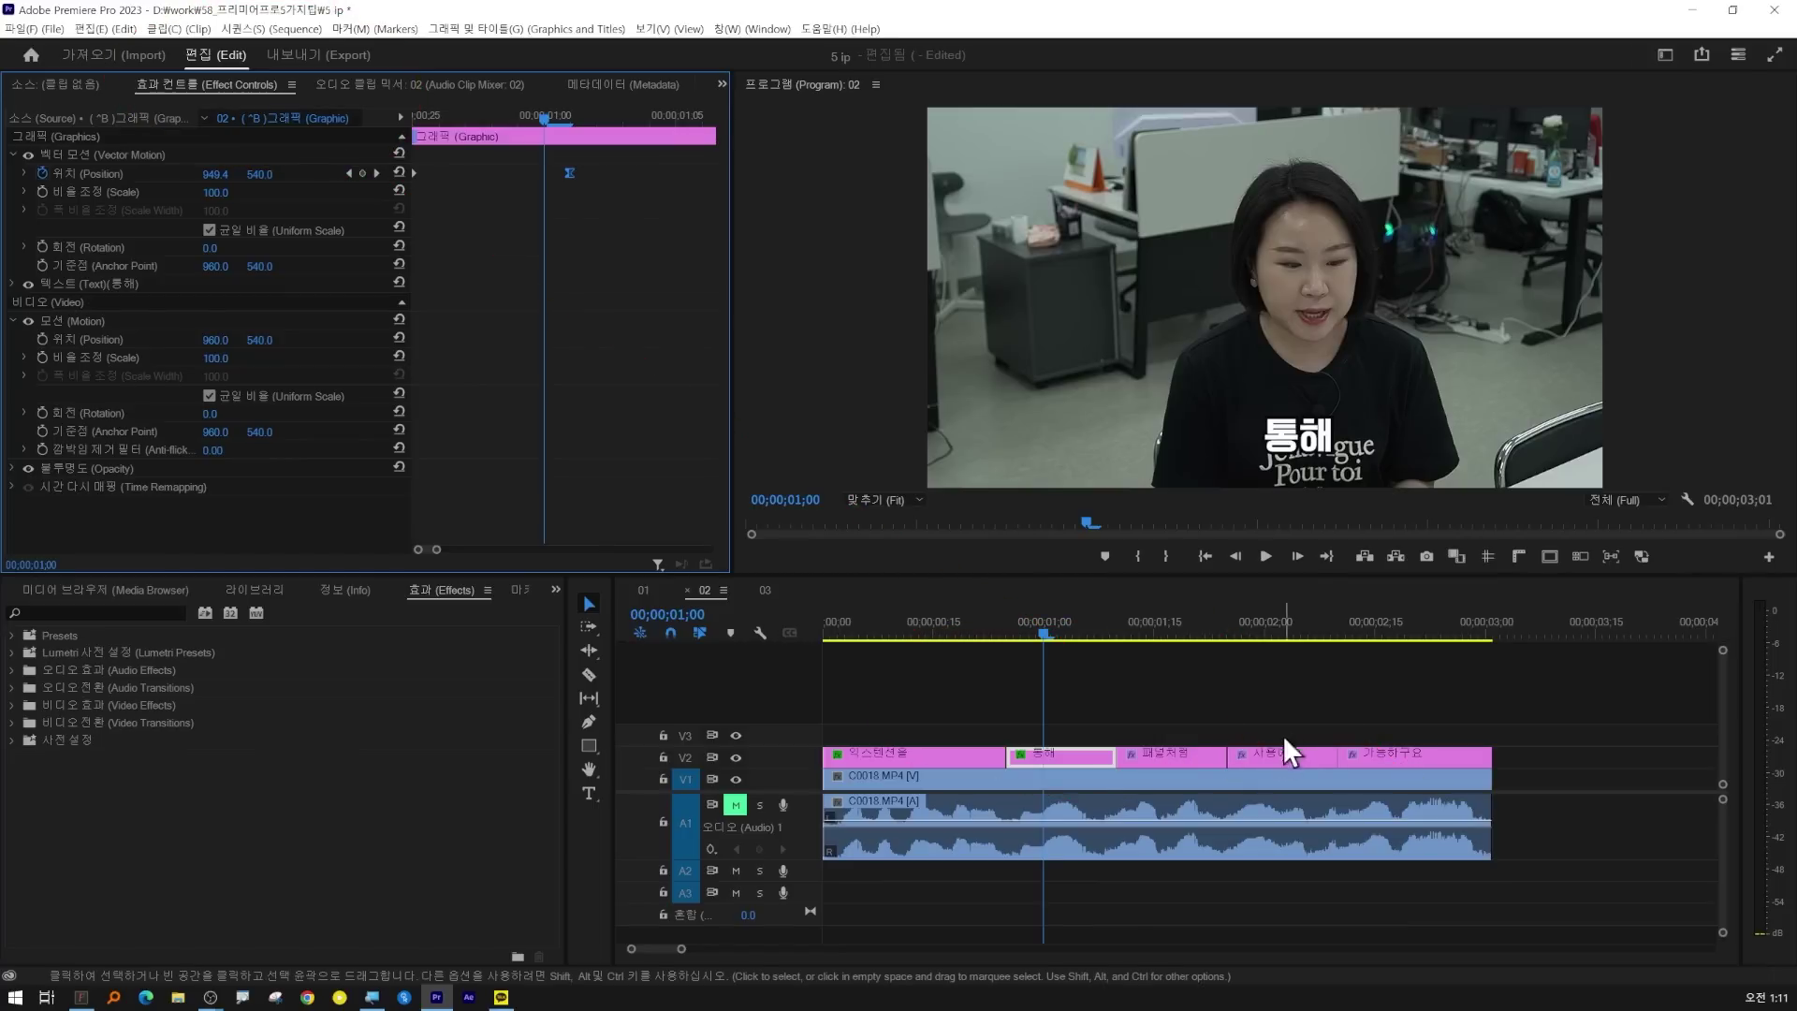
pyautogui.moveTo(1105, 791)
pyautogui.mouseDown()
pyautogui.moveTo(1043, 805)
pyautogui.moveTo(1139, 752)
pyautogui.moveTo(1058, 817)
pyautogui.mouseUp()
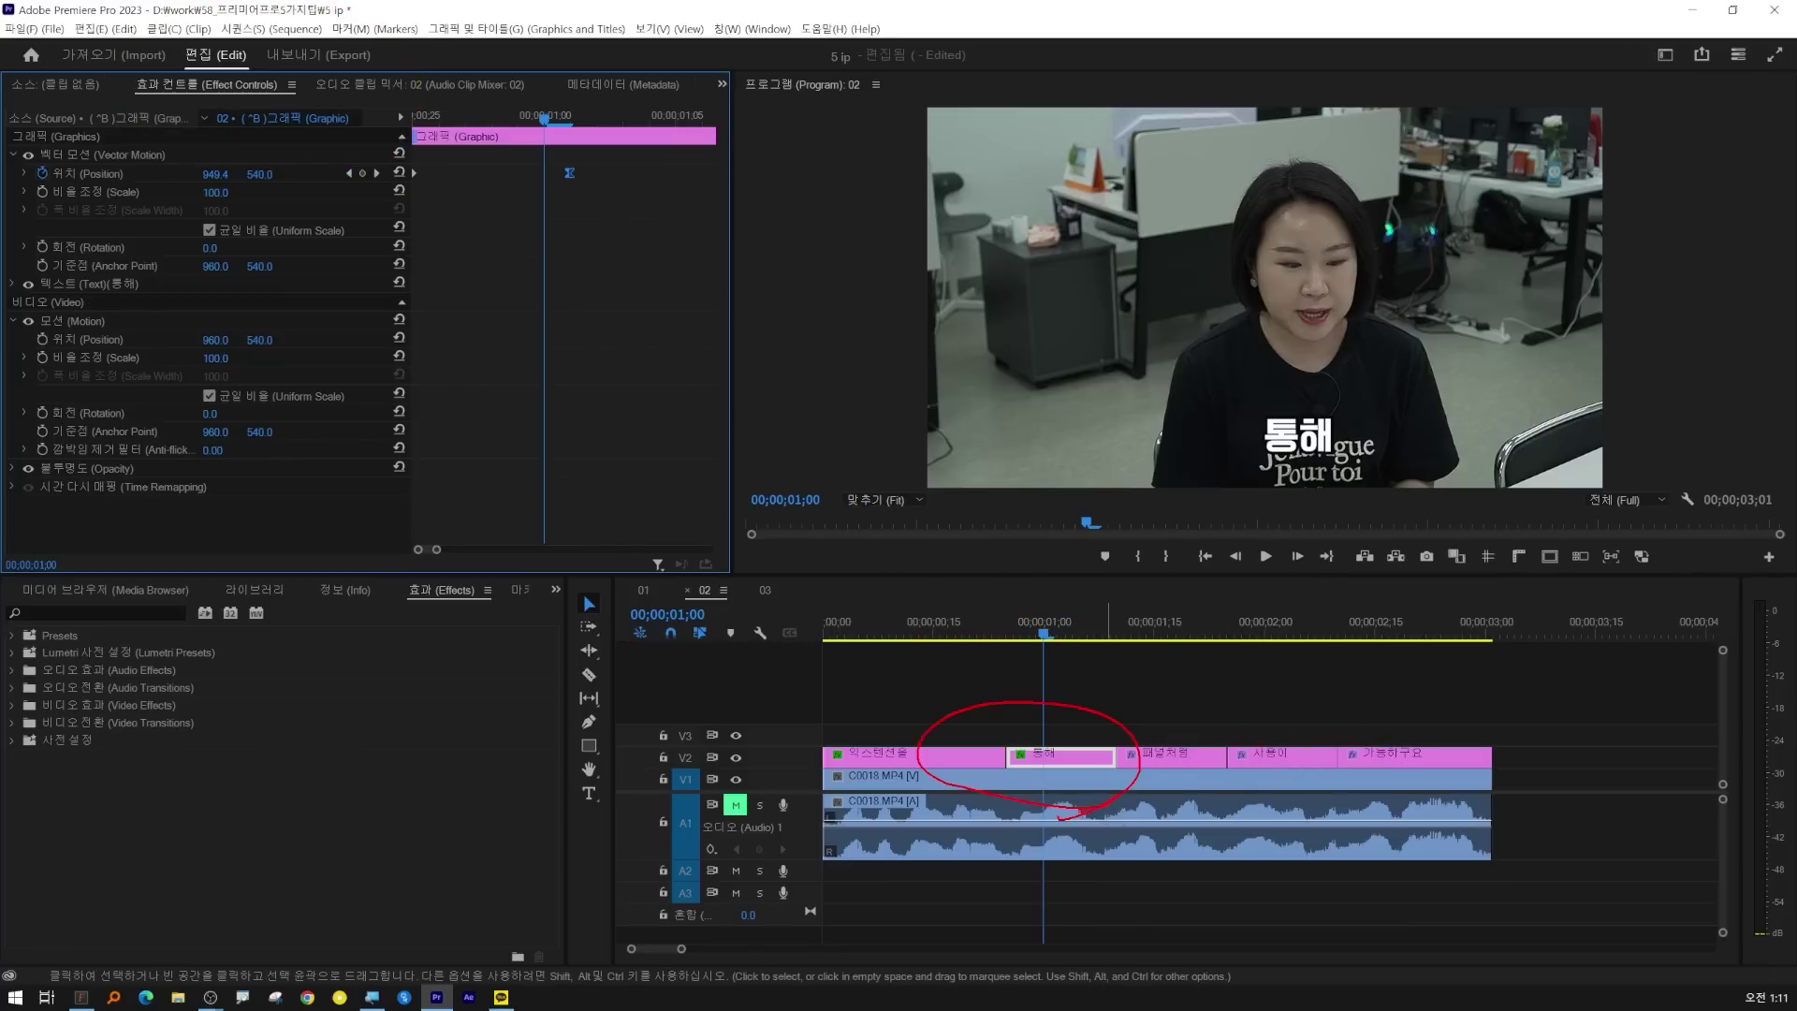
pyautogui.press('Escape')
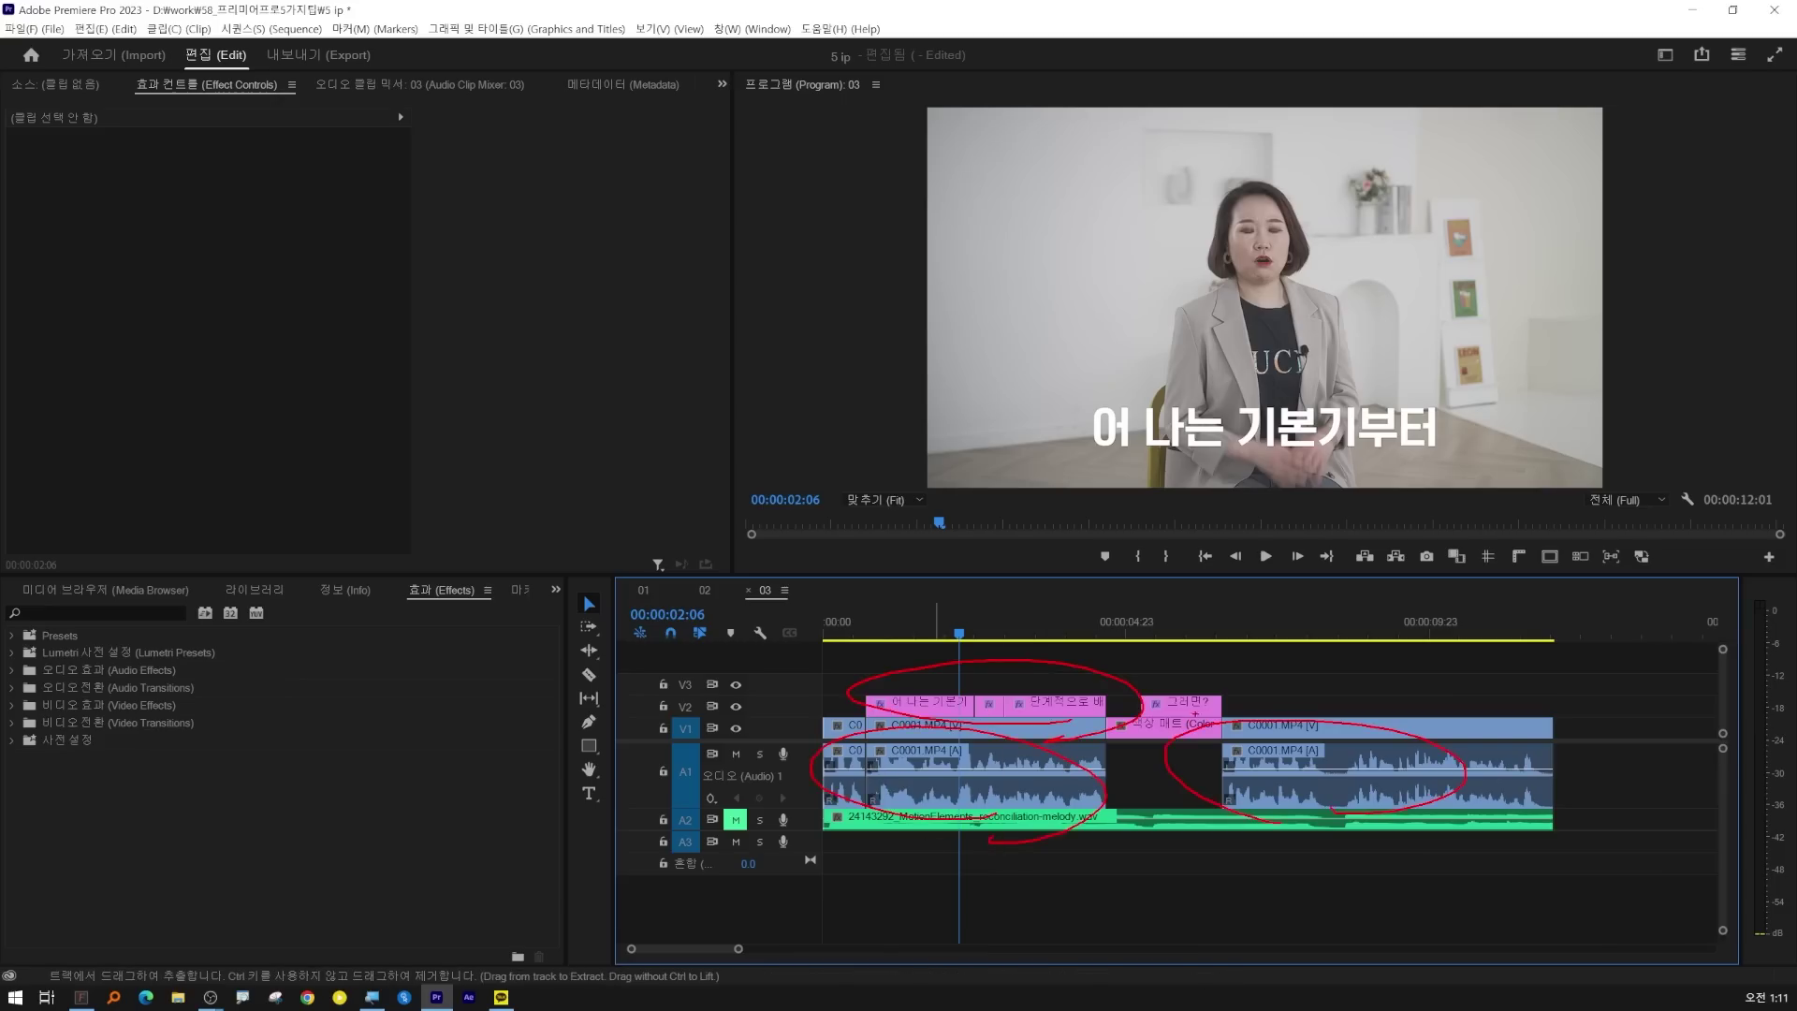
# - Scrub through sequence 03 to preview the 그러면? title and the opening caption
pyautogui.click(1132, 626)
pyautogui.moveTo(1126, 626); pyautogui.dragTo(1190, 617)
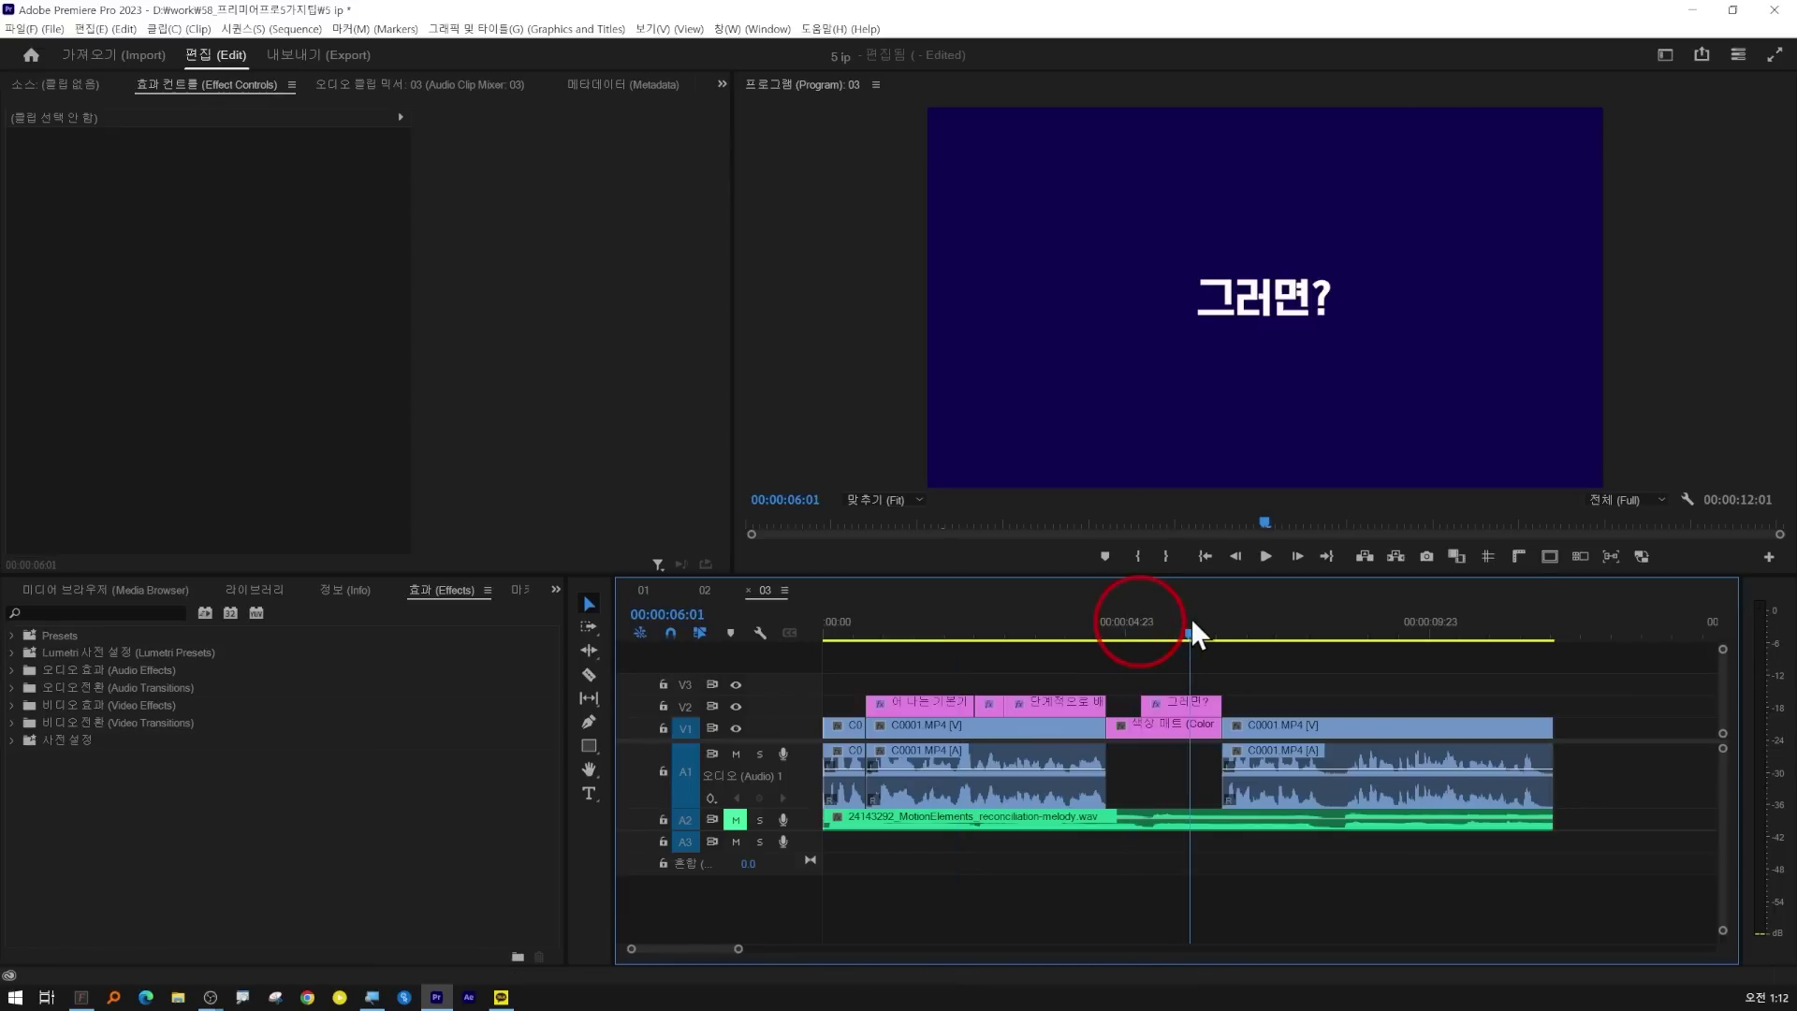
pyautogui.moveTo(1072, 622); pyautogui.dragTo(902, 625)
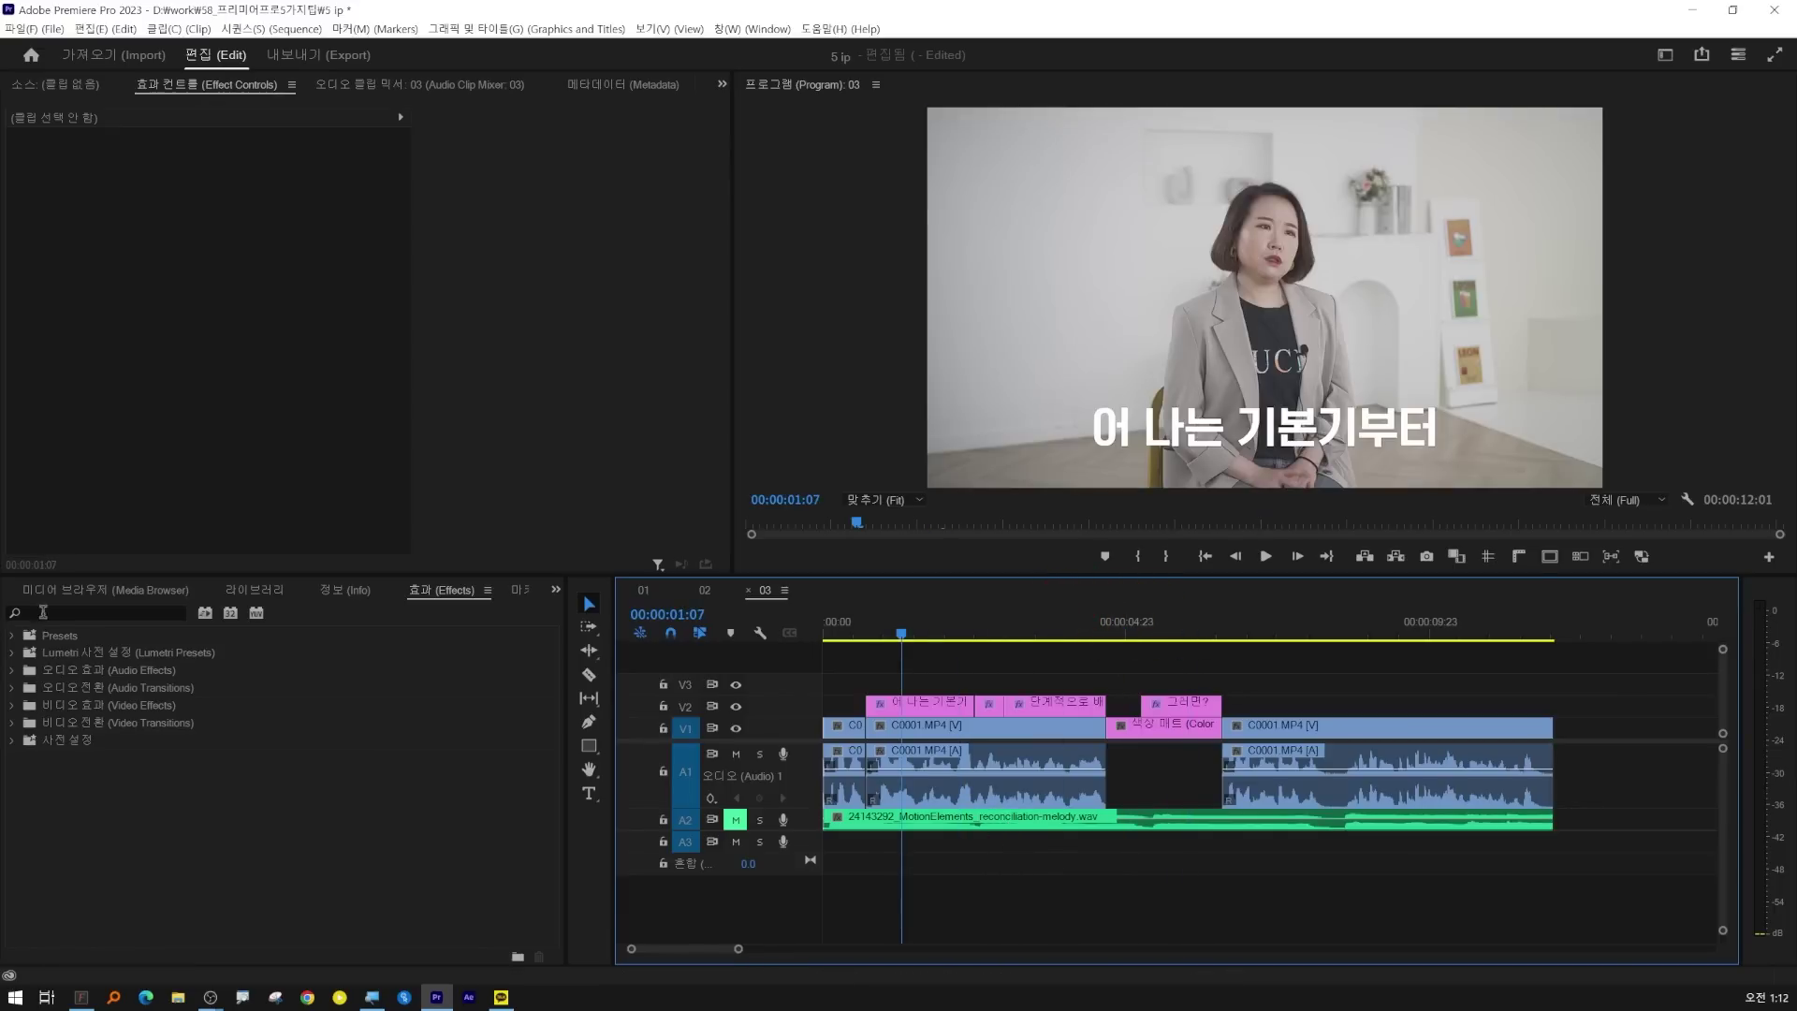
# - Place the comedy-bubble-pop sound at the first three captions on A3 and under the 그러면? caption on A1
pyautogui.hotkey('shift', '1')
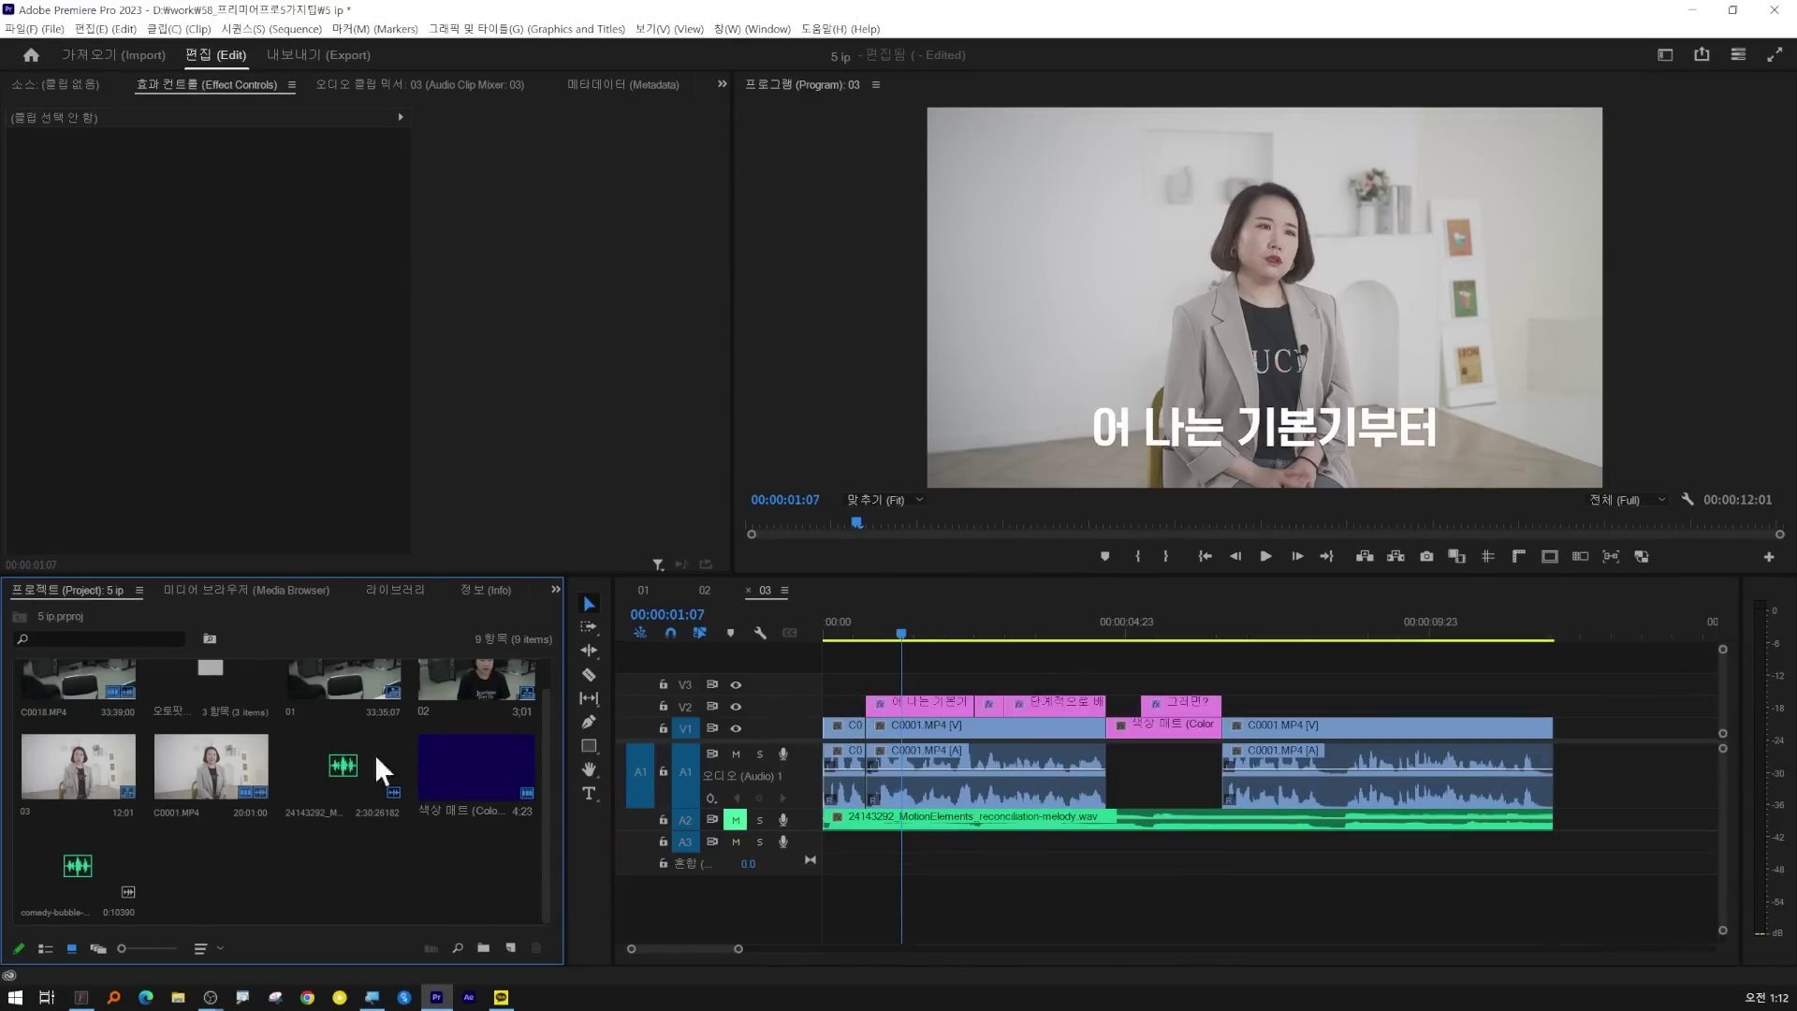
pyautogui.moveTo(77, 862); pyautogui.dragTo(829, 880)
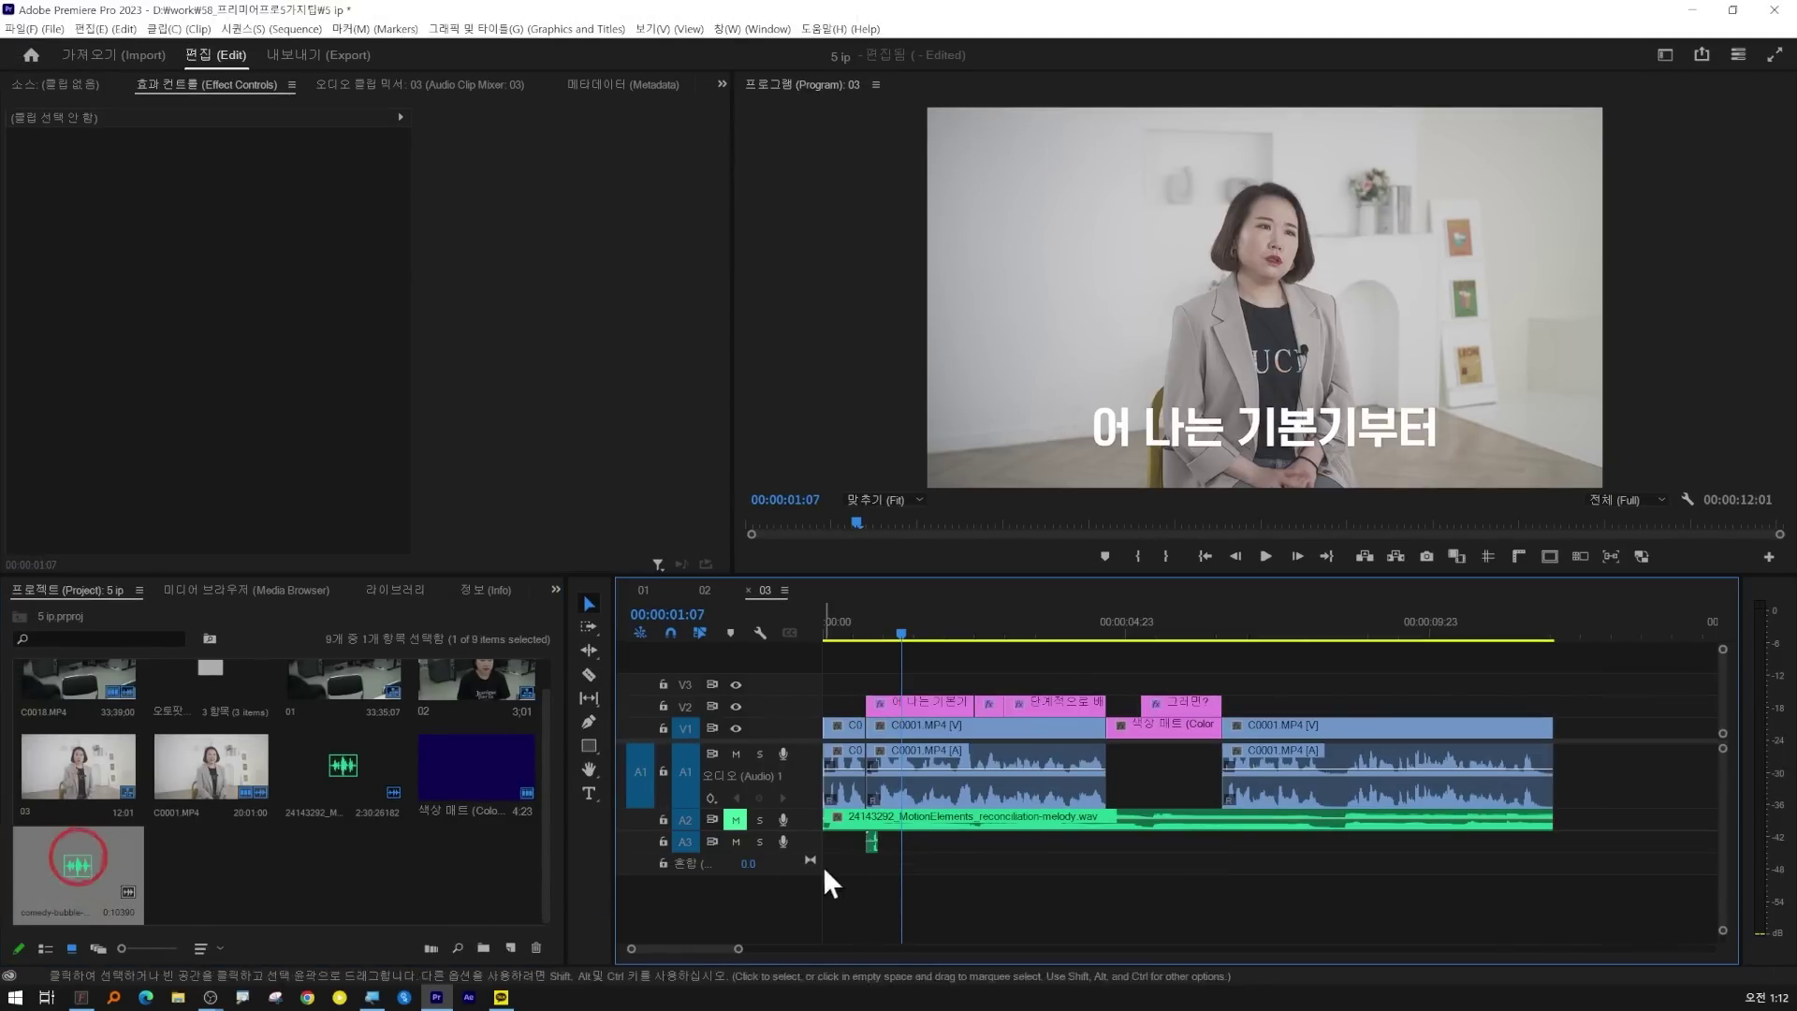
pyautogui.moveTo(111, 866); pyautogui.dragTo(1009, 843)
pyautogui.moveTo(117, 865); pyautogui.dragTo(1151, 777)
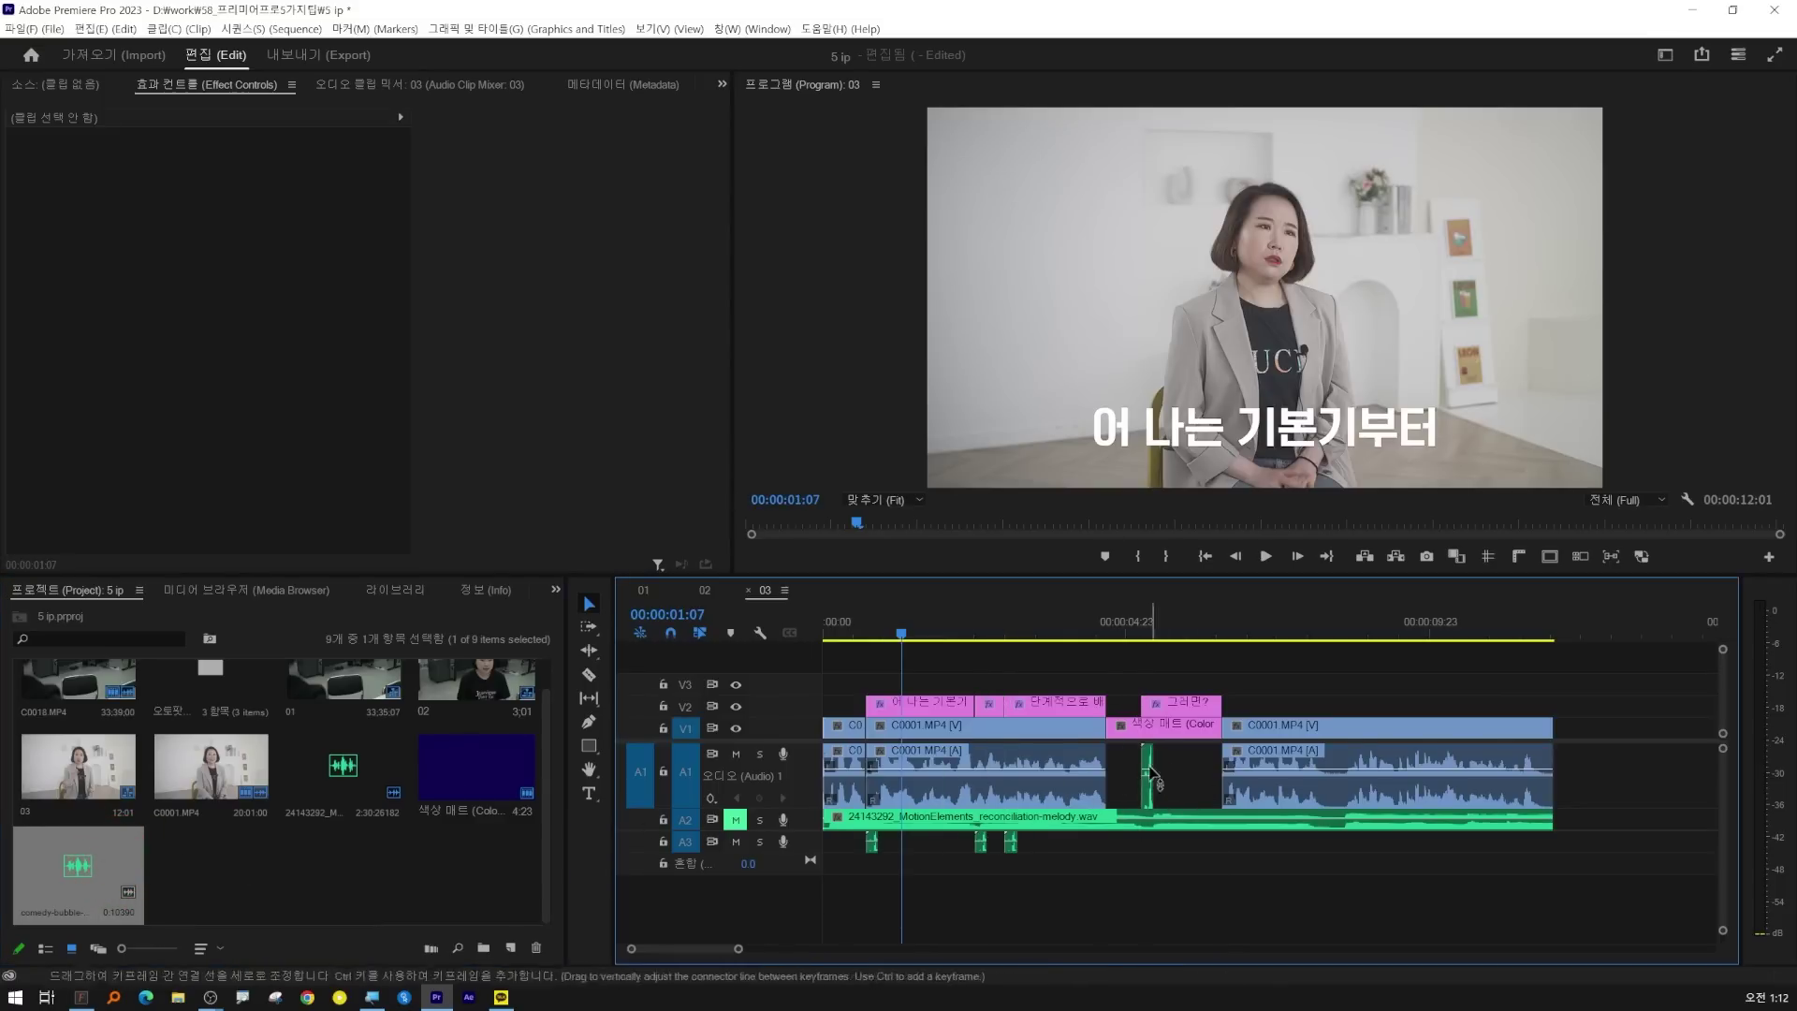
# - Play the opening of sequence 03 to hear the bubble-pop sound at the first caption
pyautogui.press('space')
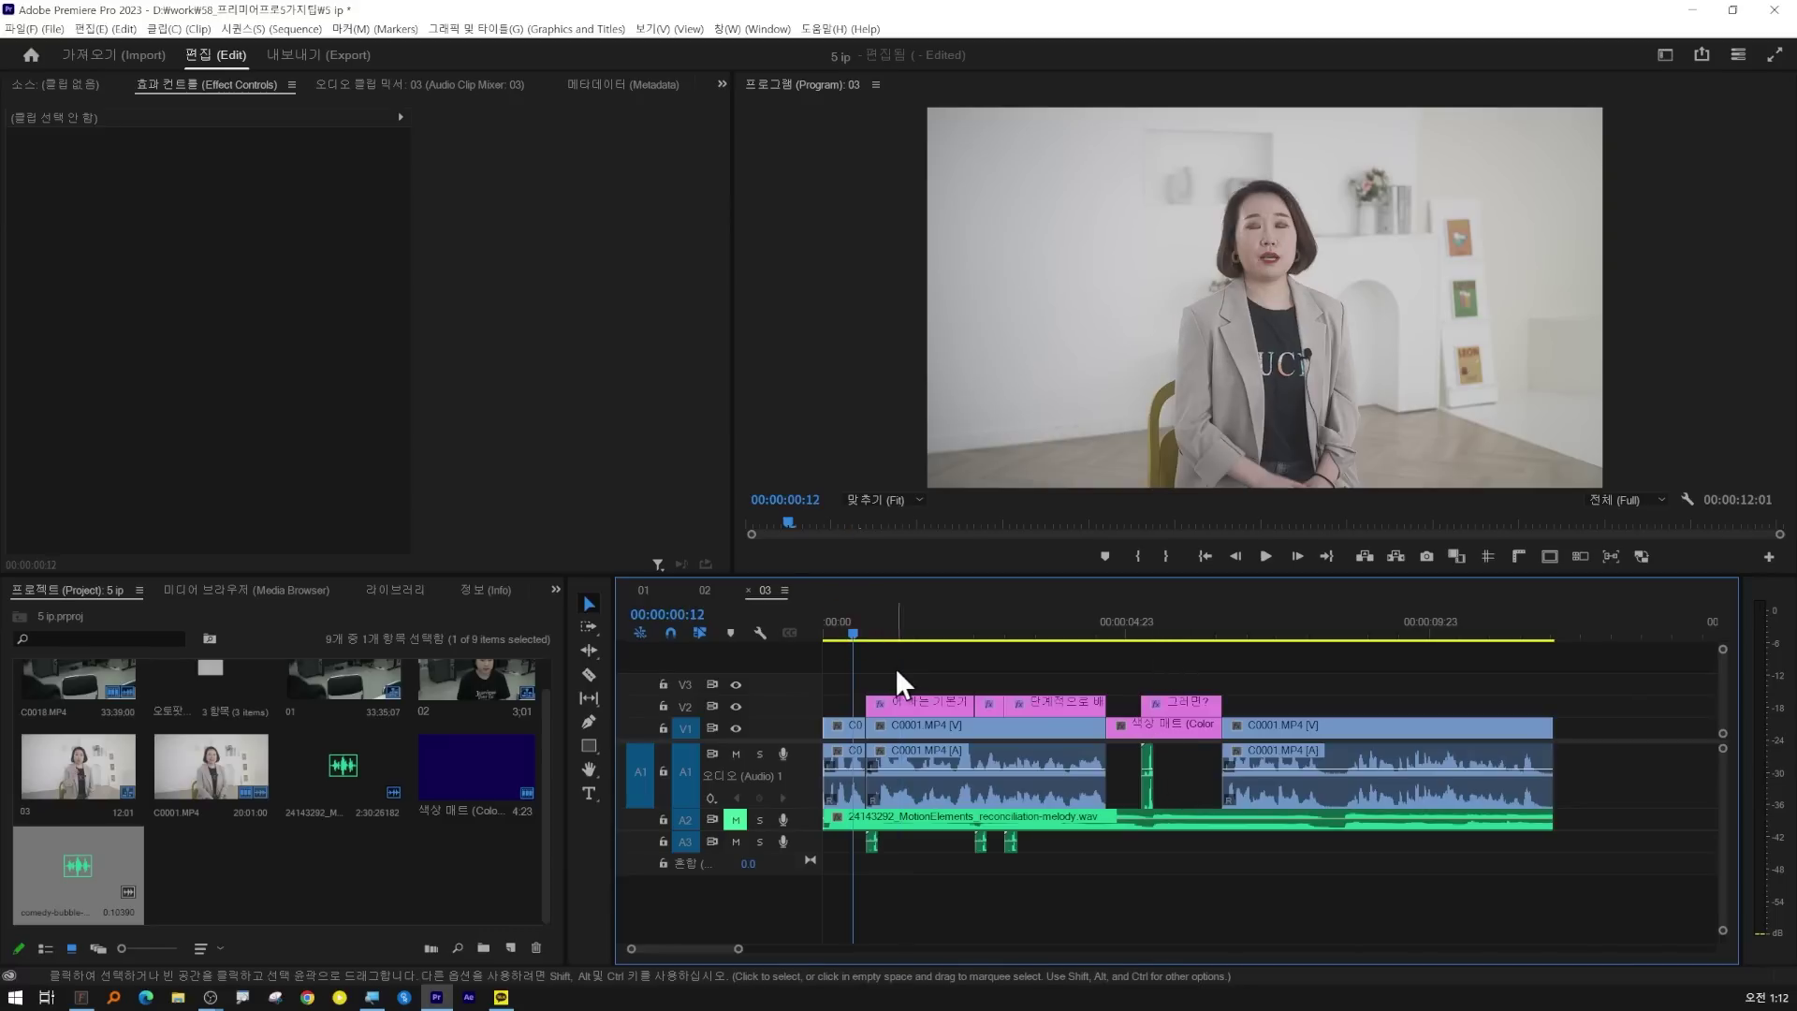
pyautogui.press('space')
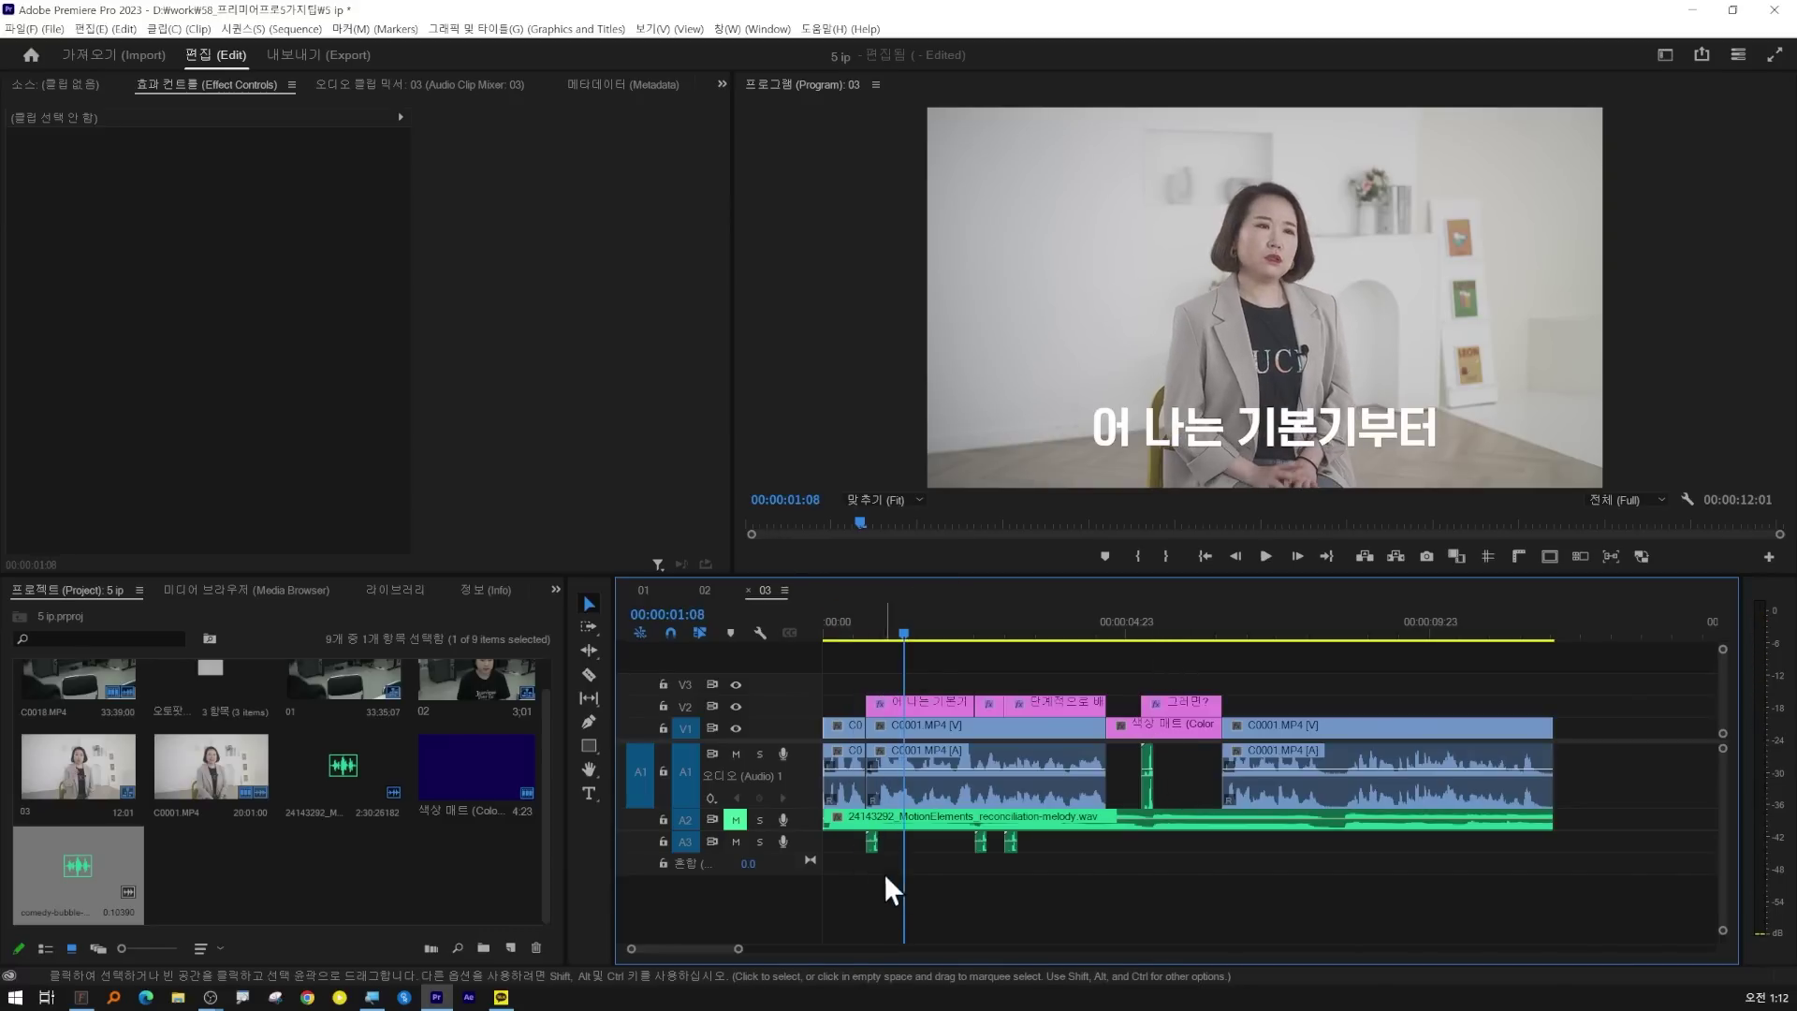
pyautogui.press('space')
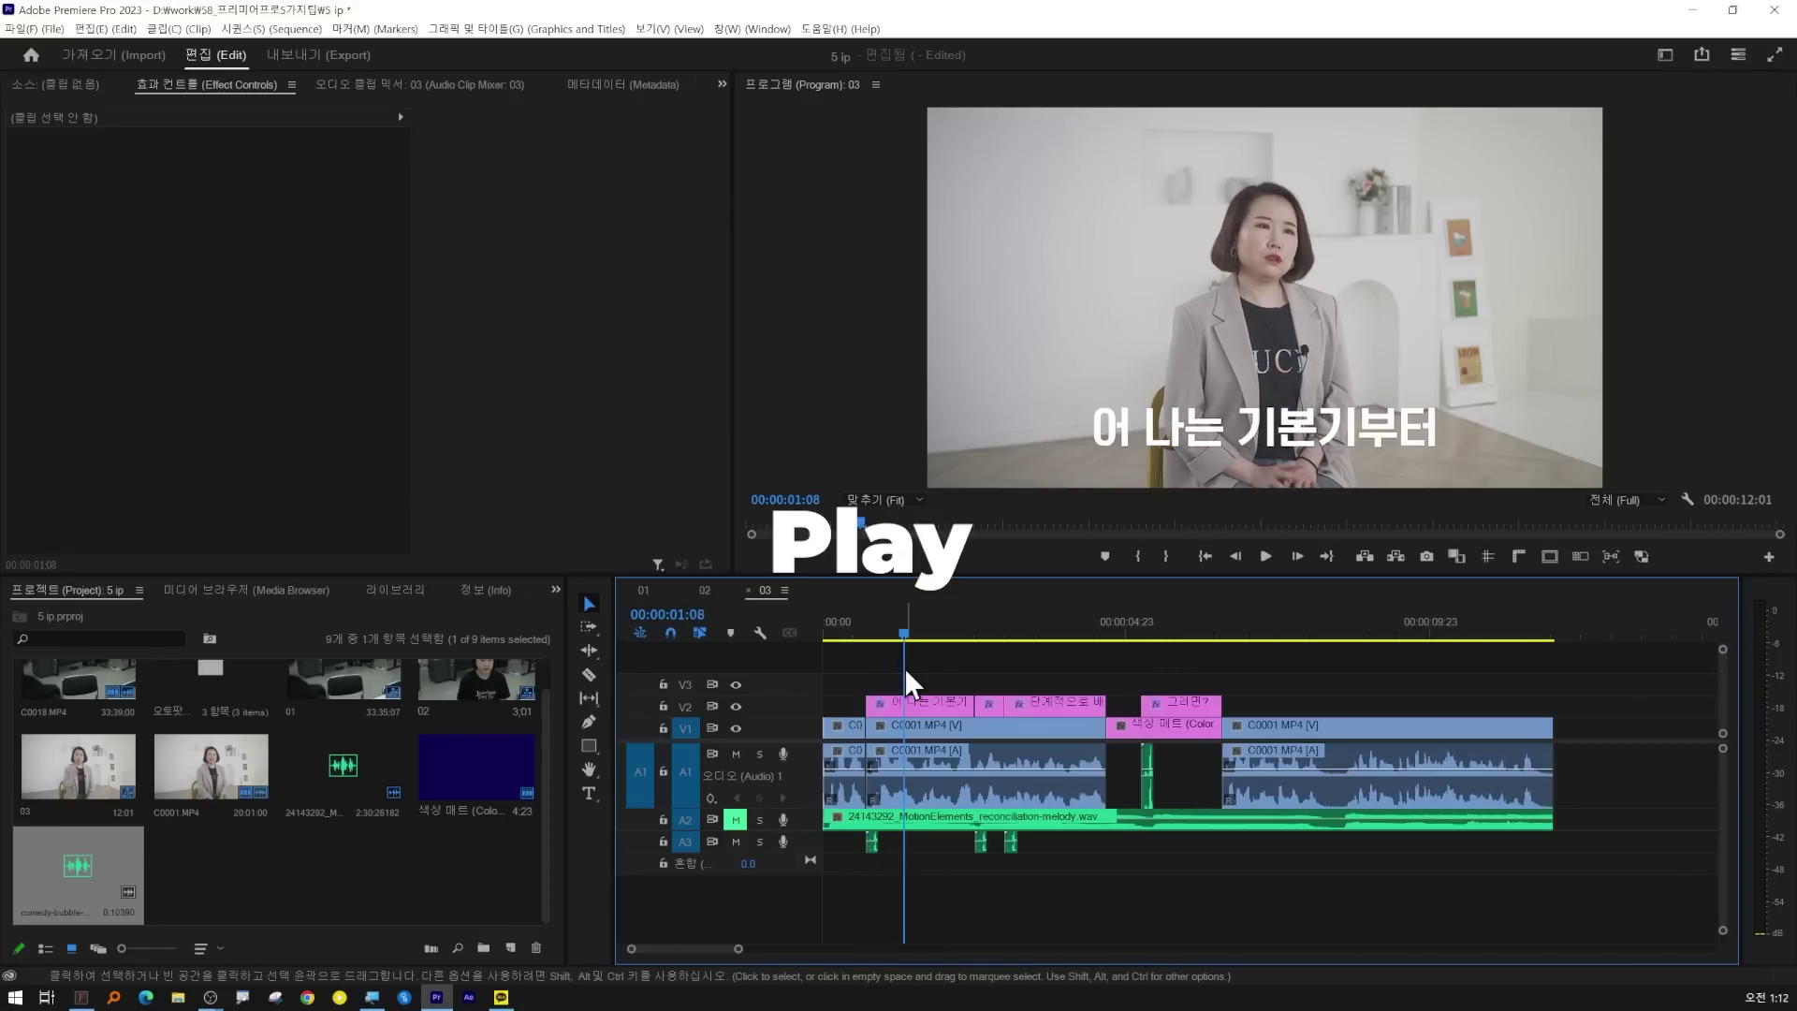
pyautogui.press('space')
# - Expand track A3 and lower the volume of its three bubble-pop clips, the second one by about -7.5 dB
pyautogui.doubleClick(811, 848)
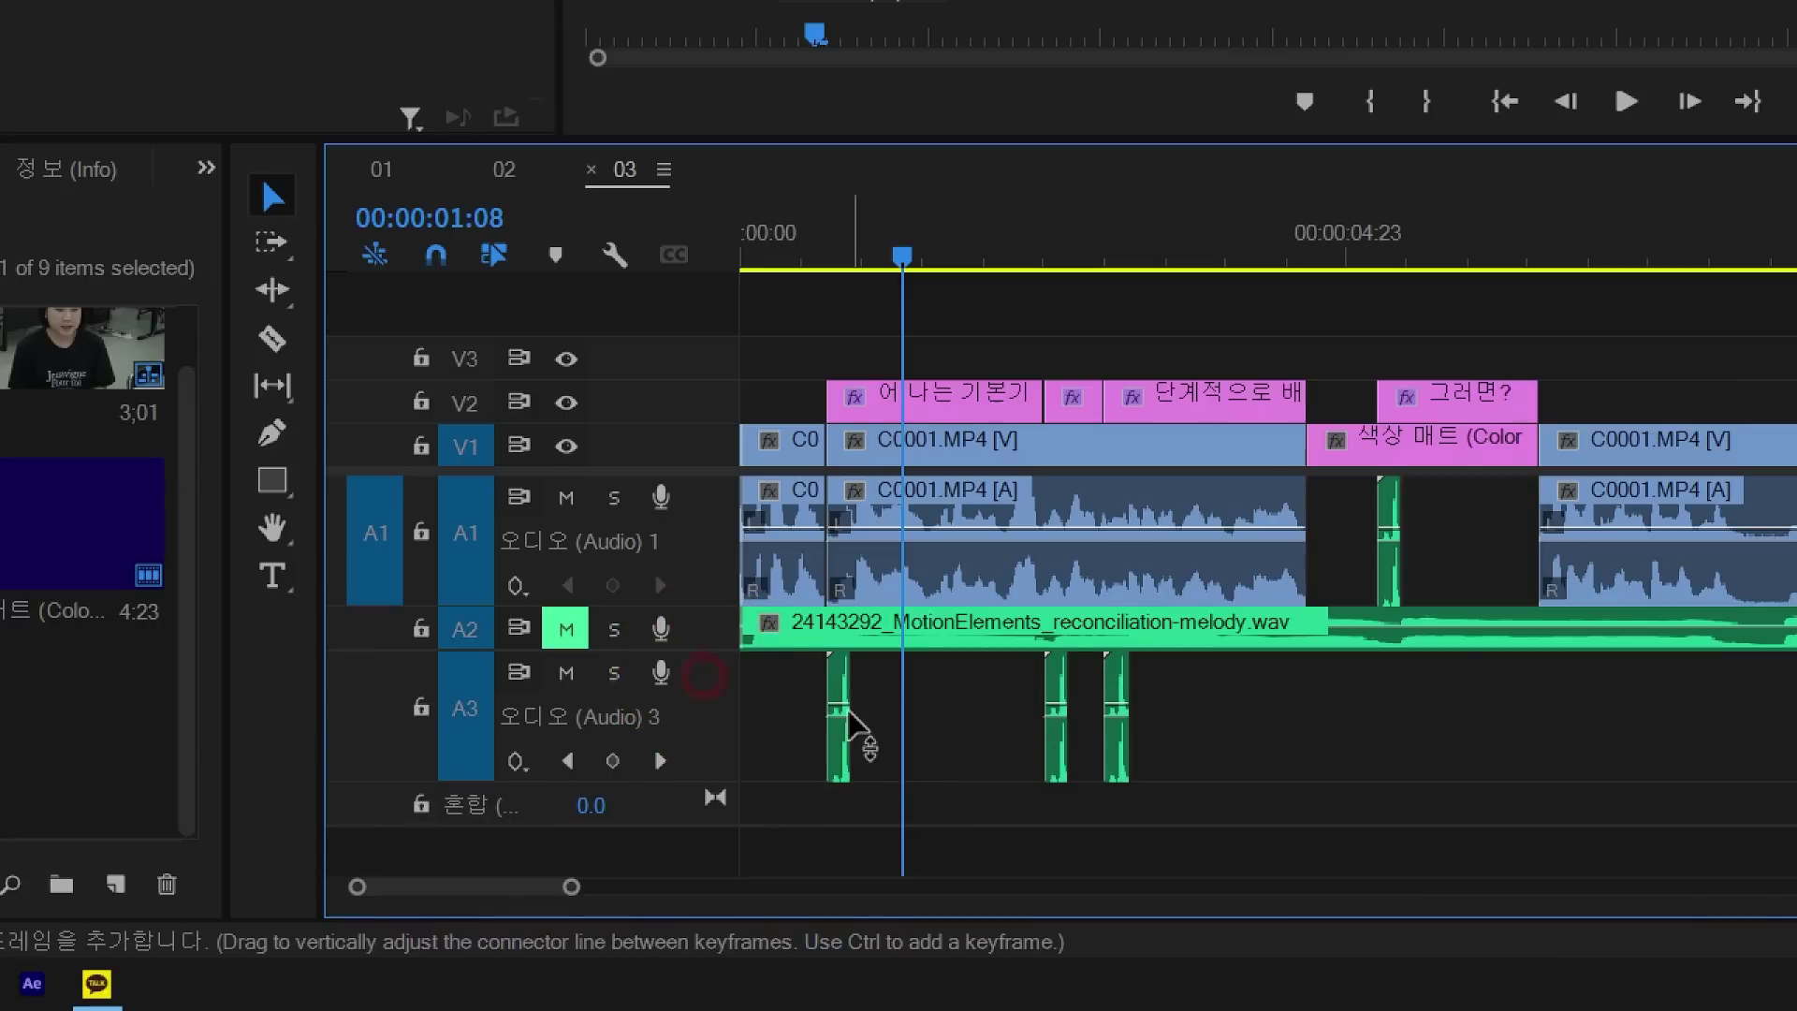
pyautogui.click(871, 841)
pyautogui.click(1055, 712)
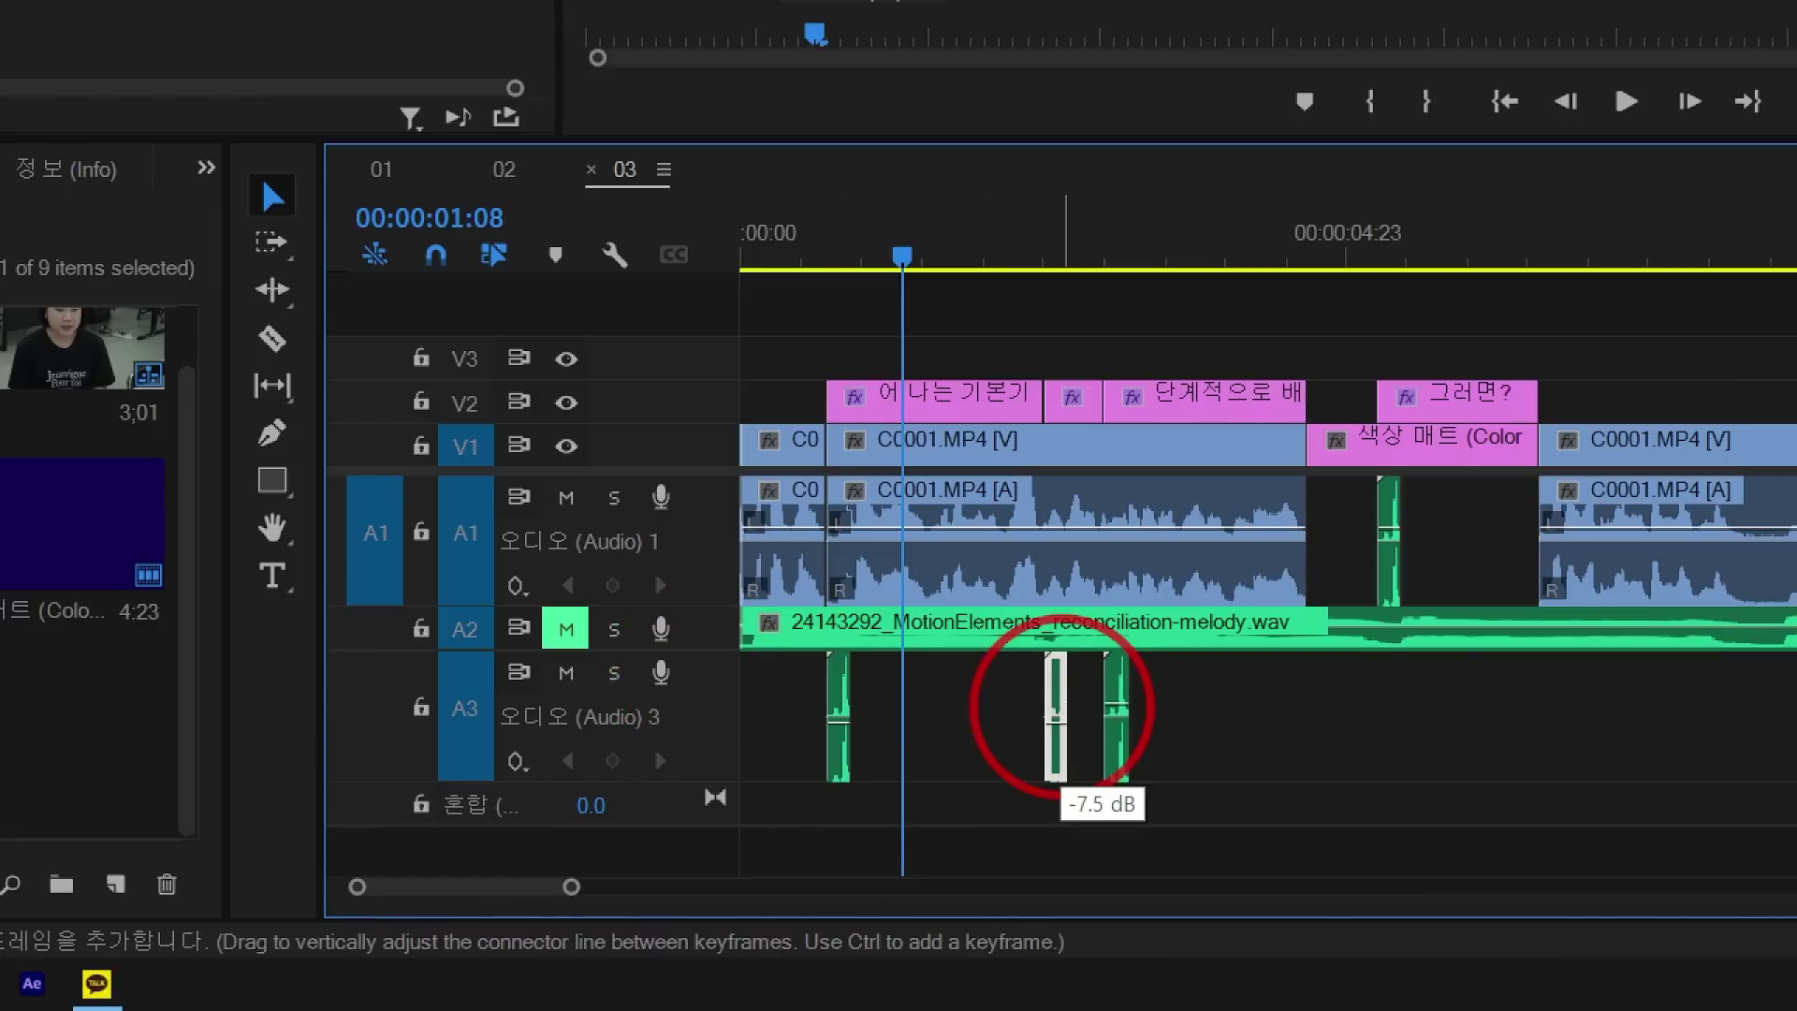
pyautogui.click(1116, 716)
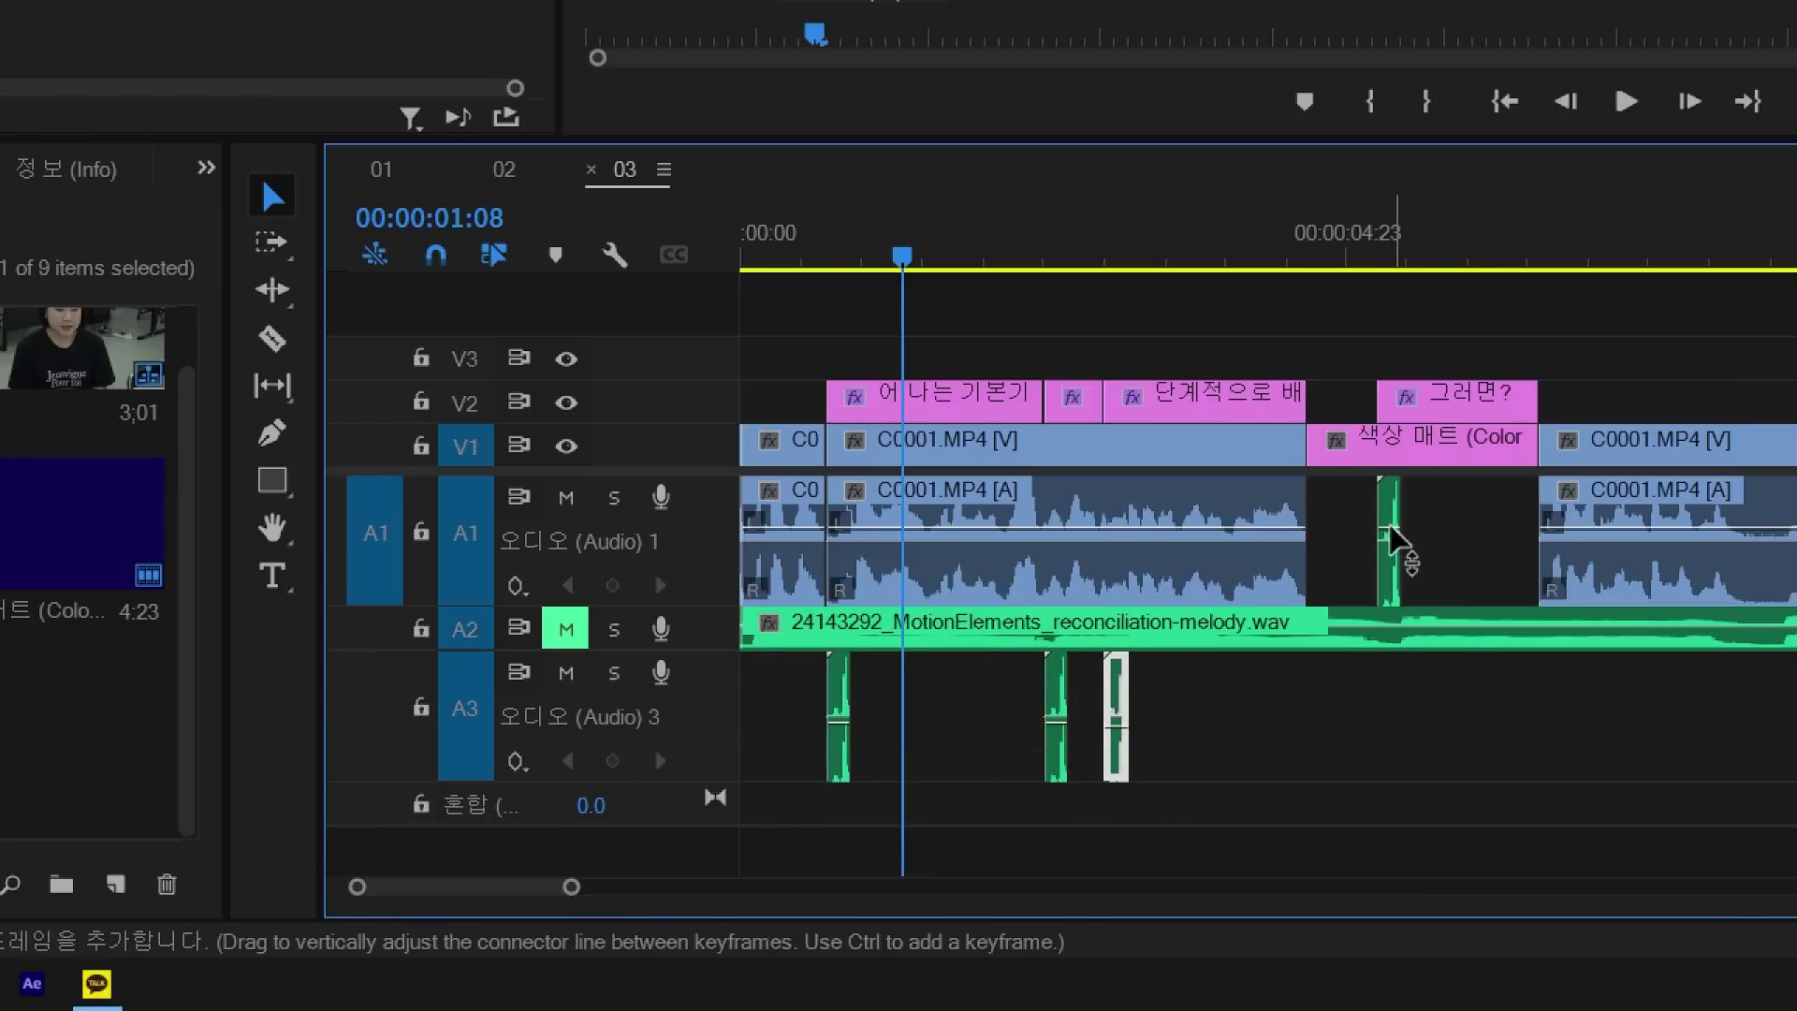
# - Remove the bubble-pop clips from tracks A1 and A3, starting with the one under the 그러면? caption
pyautogui.click(1389, 561)
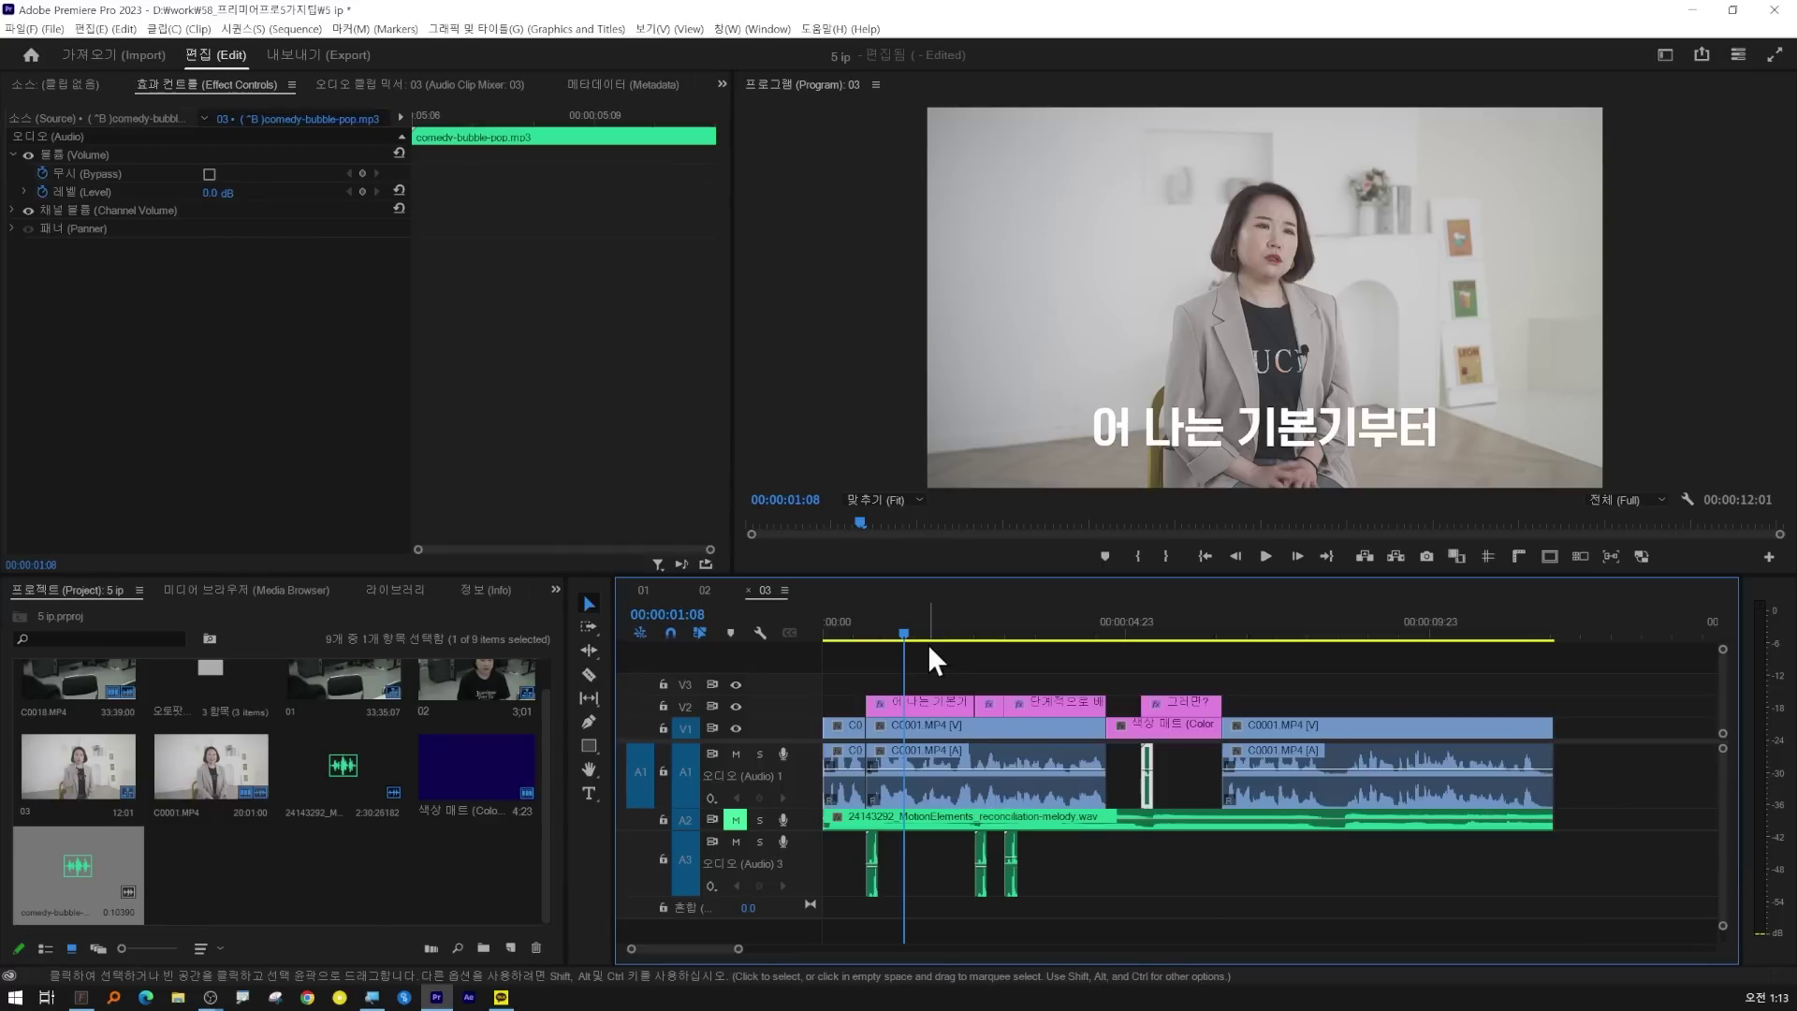
pyautogui.press('Delete')
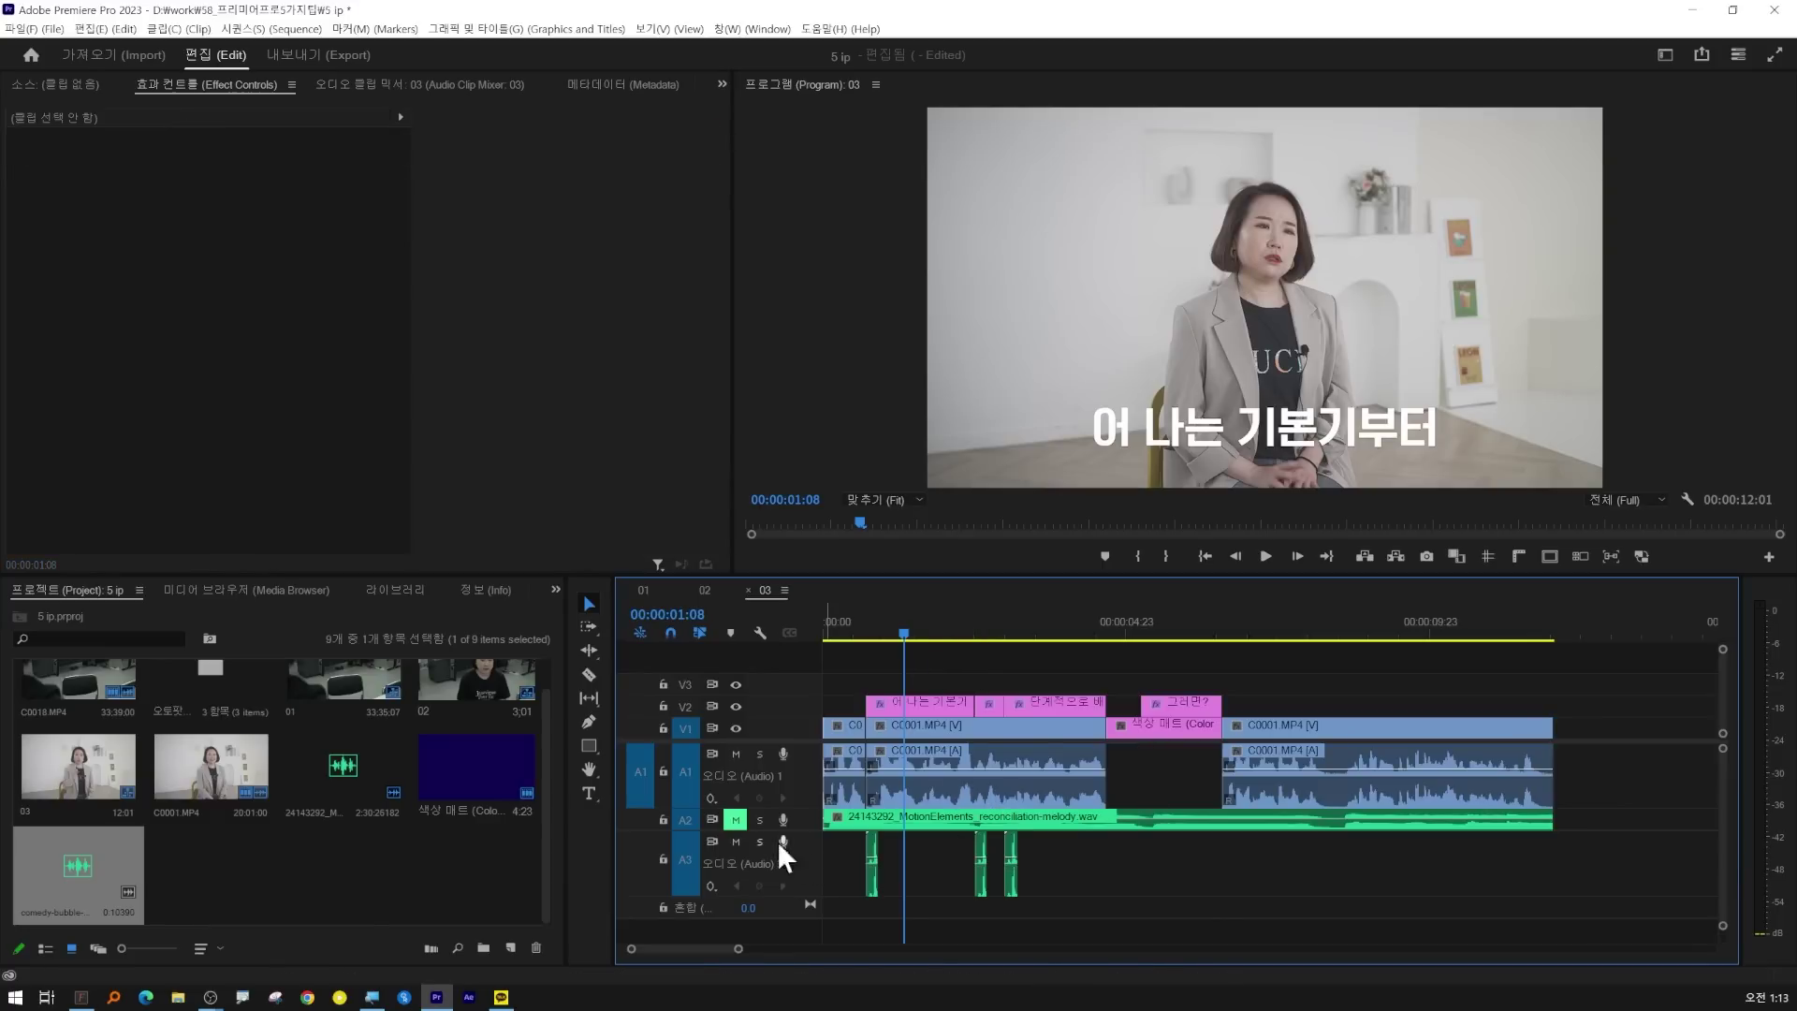
pyautogui.moveTo(1010, 854)
pyautogui.mouseDown()
pyautogui.moveTo(1146, 782)
pyautogui.moveTo(1136, 802)
pyautogui.mouseUp()
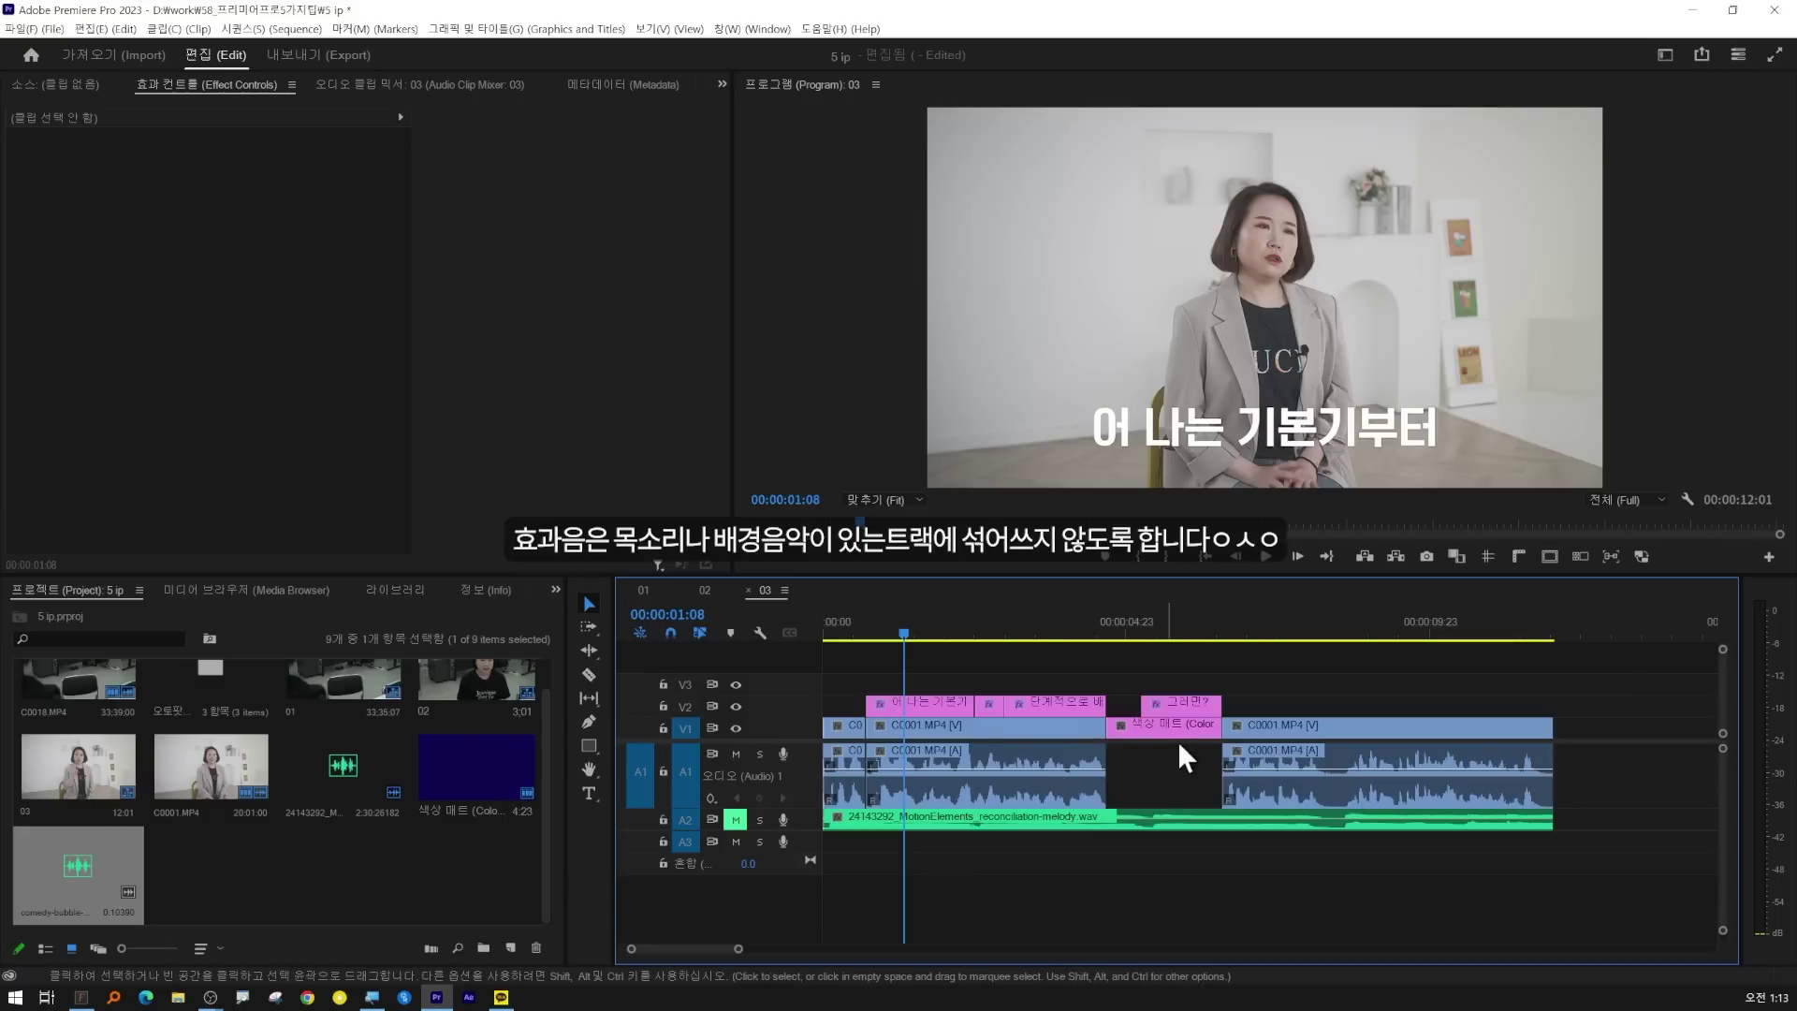
# - Place the comedy-bubble-pop sound on track A3 at the start of each of the four captions
pyautogui.click(70, 869)
pyautogui.moveTo(65, 864); pyautogui.dragTo(871, 840)
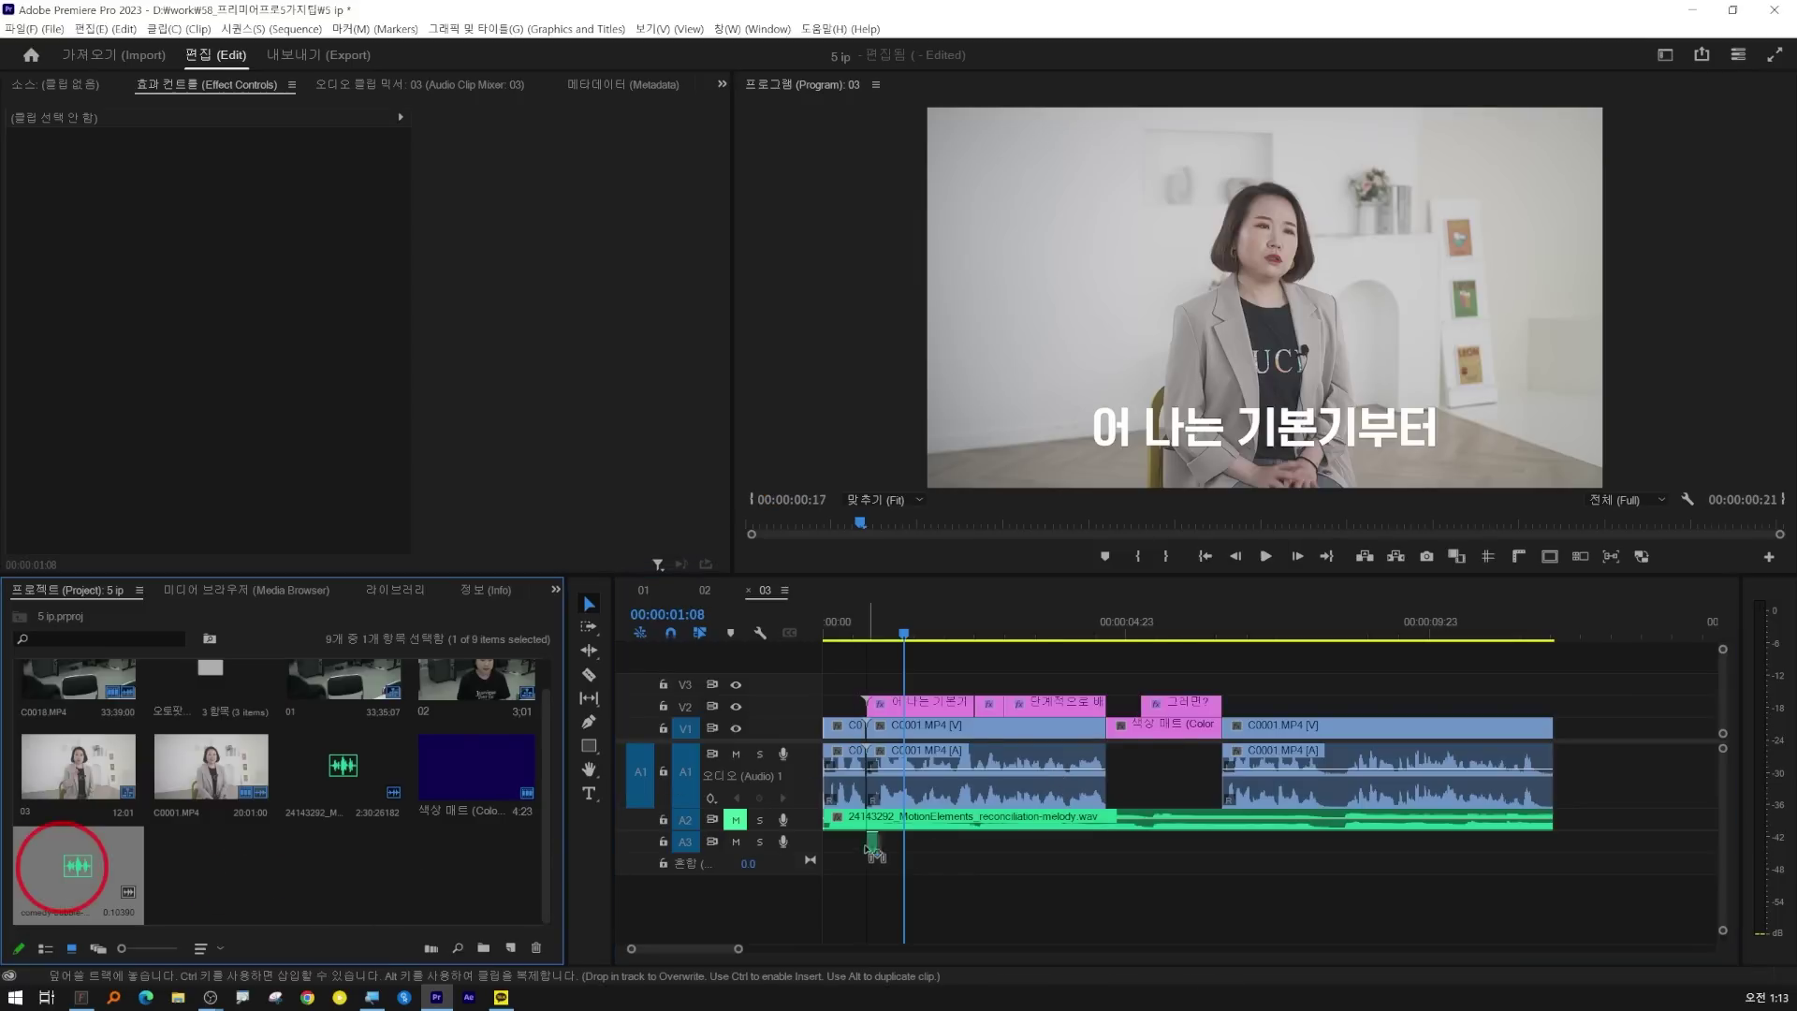
pyautogui.moveTo(75, 870); pyautogui.dragTo(980, 841)
pyautogui.moveTo(65, 869); pyautogui.dragTo(1151, 842)
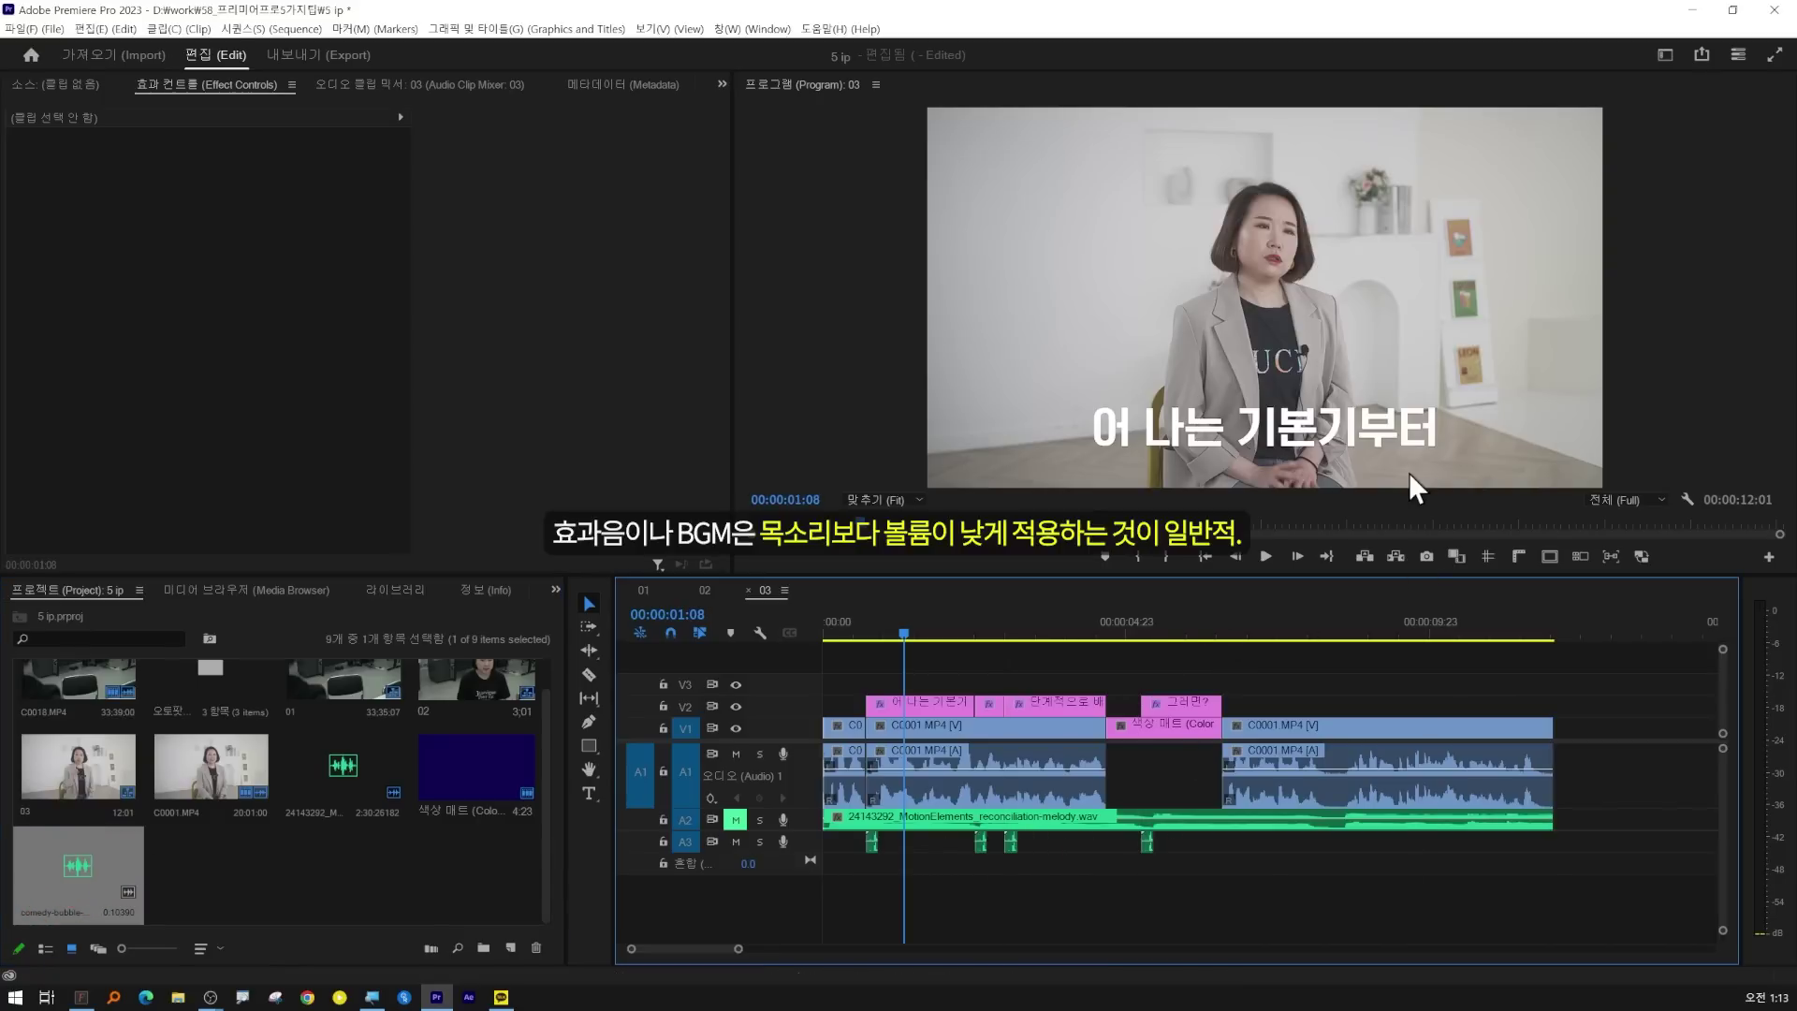
# - Expand track A3 and slightly lower the volume lines of its first three bubble-pop clips
pyautogui.click(906, 670)
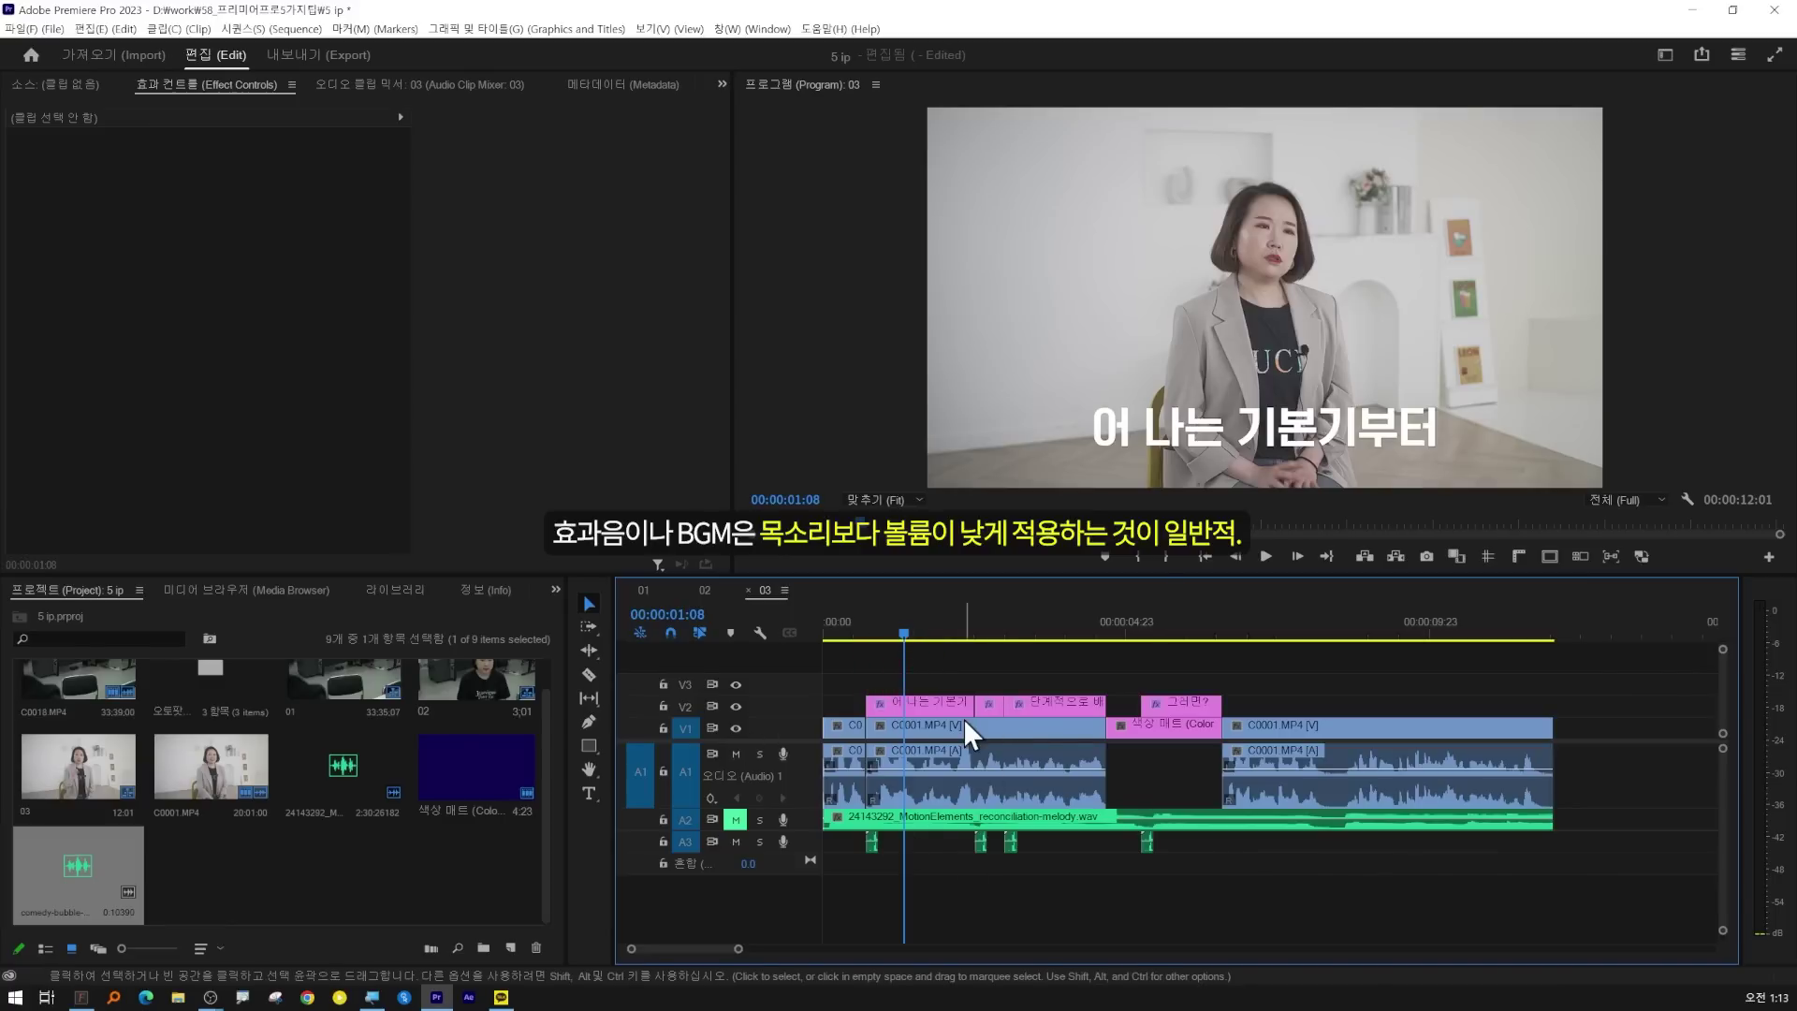
pyautogui.doubleClick(803, 839)
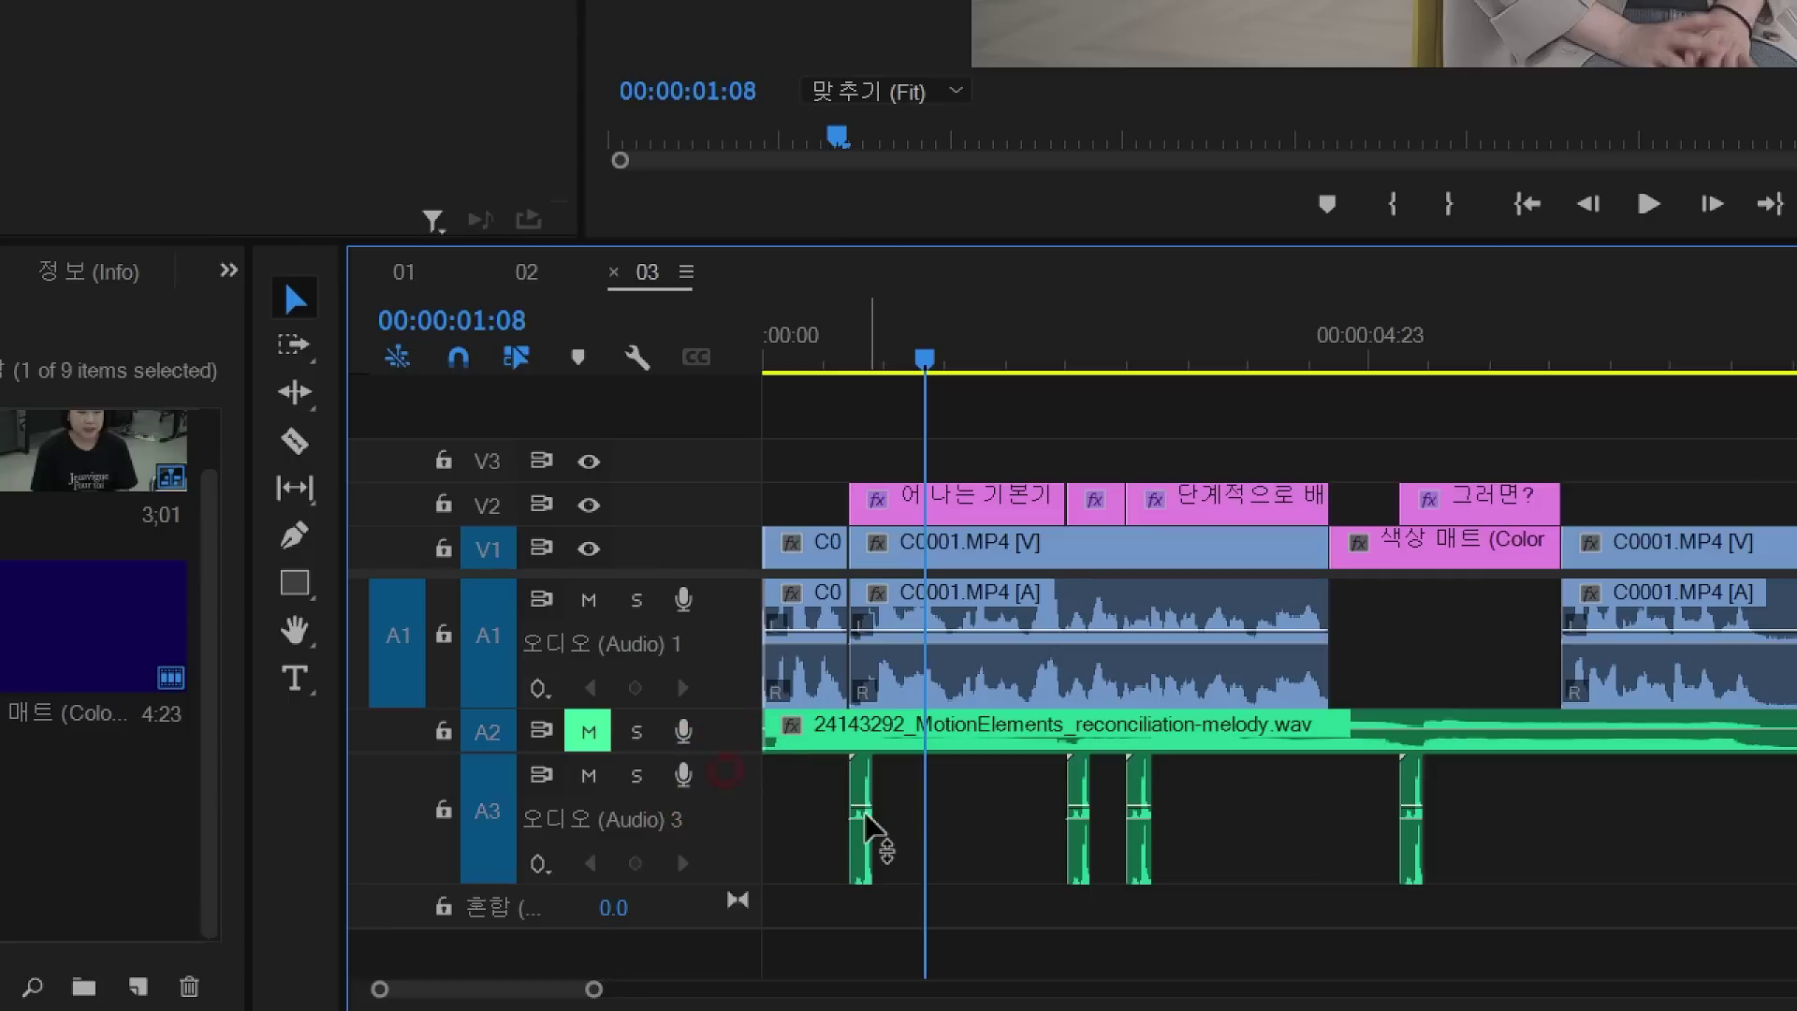
pyautogui.moveTo(862, 813); pyautogui.dragTo(861, 829)
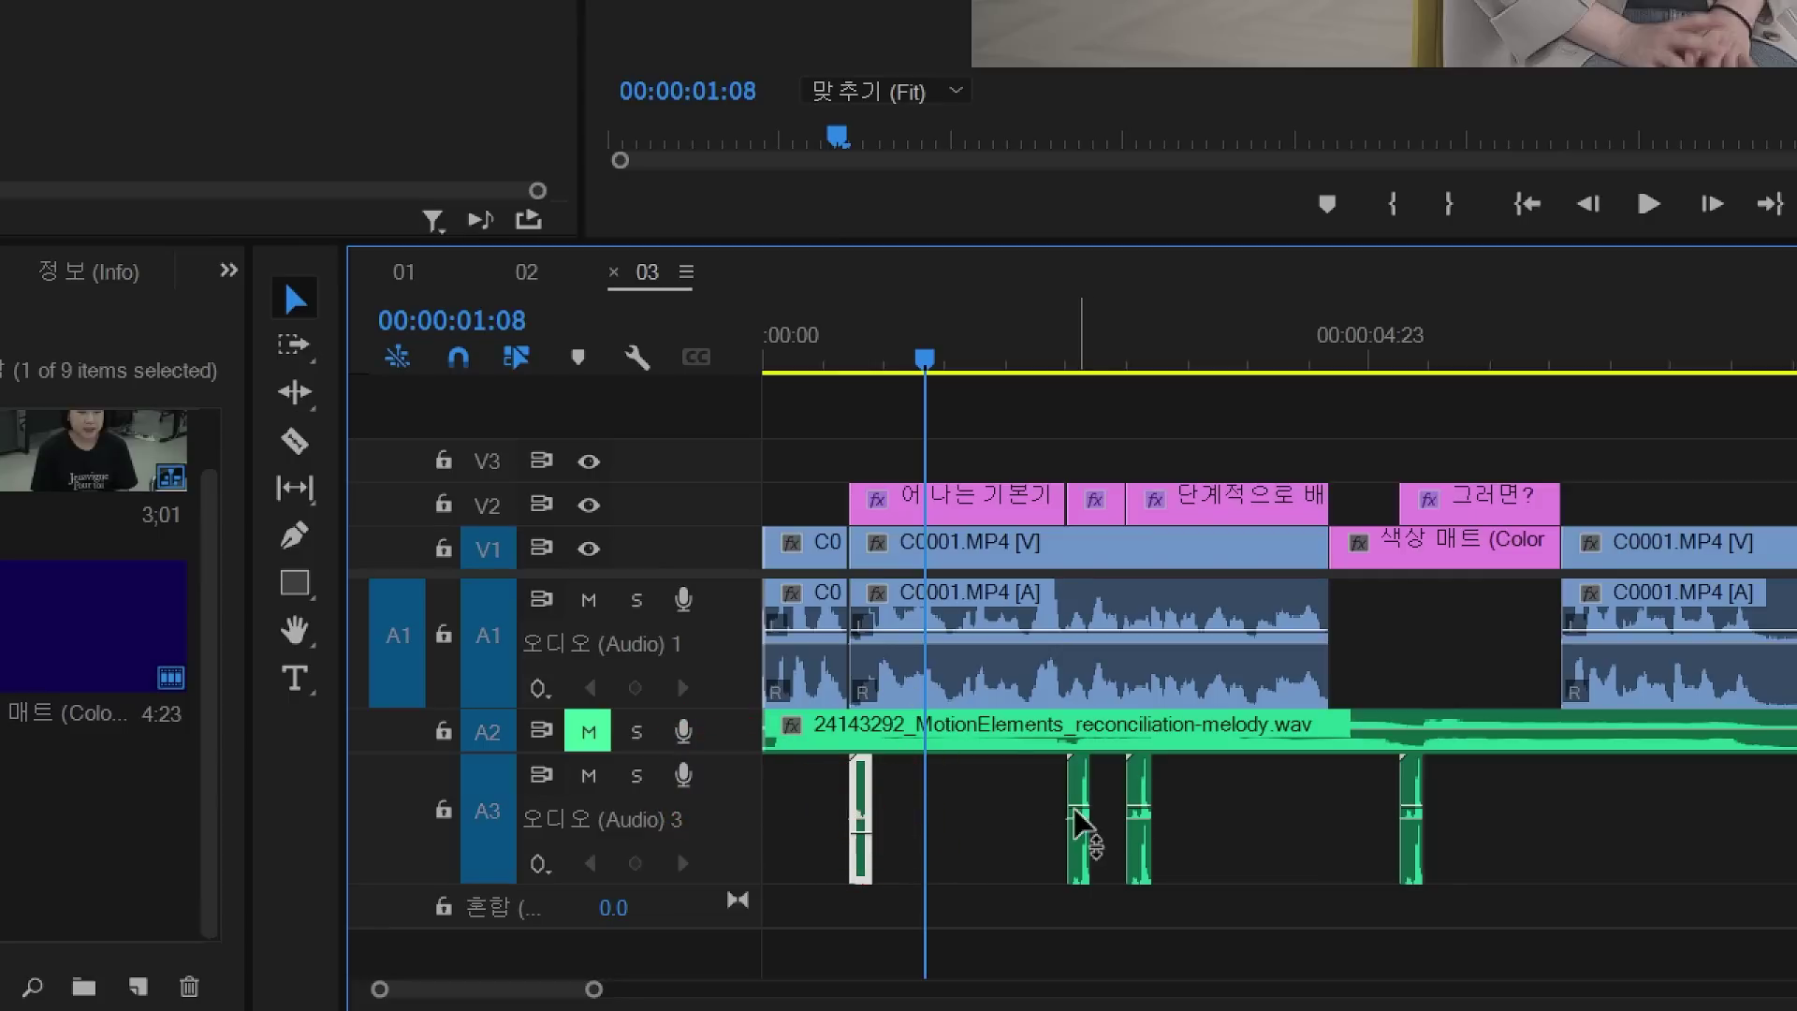
pyautogui.moveTo(1079, 811); pyautogui.dragTo(1138, 830)
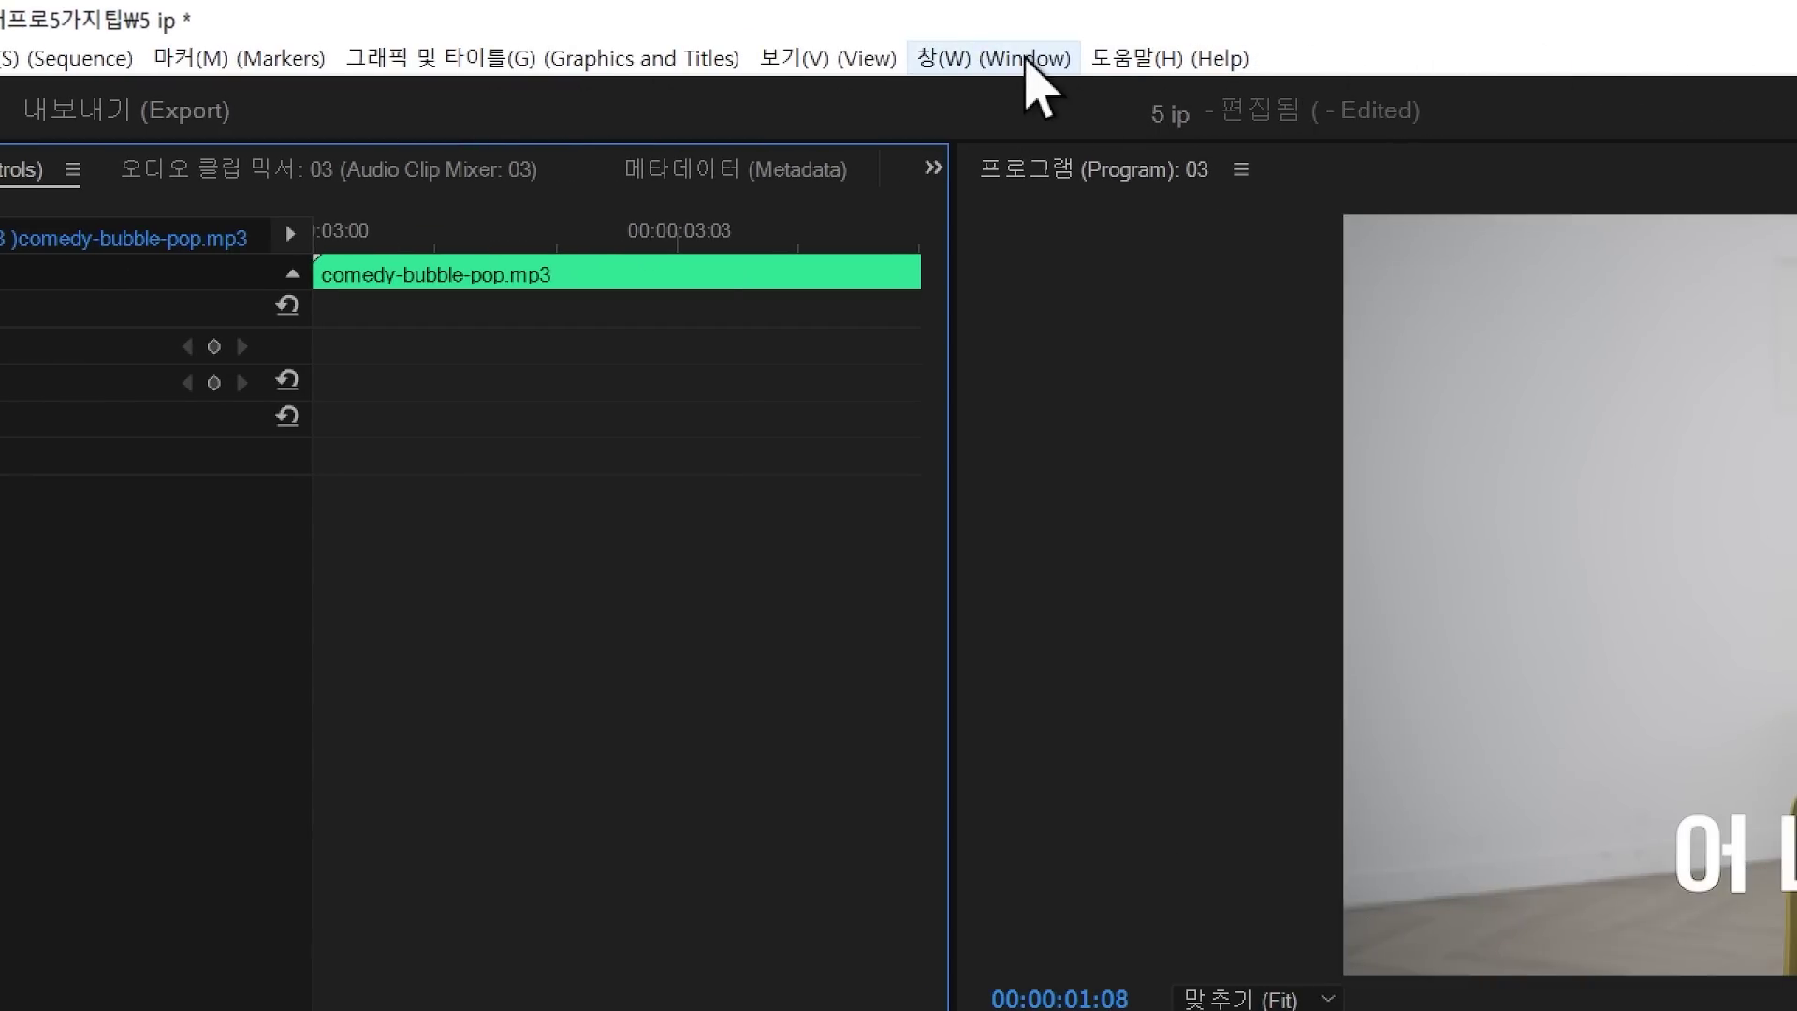
# - Show the Audio Track Mixer for sequence 03 and enlarge its area until the track faders are in view
pyautogui.click(1028, 62)
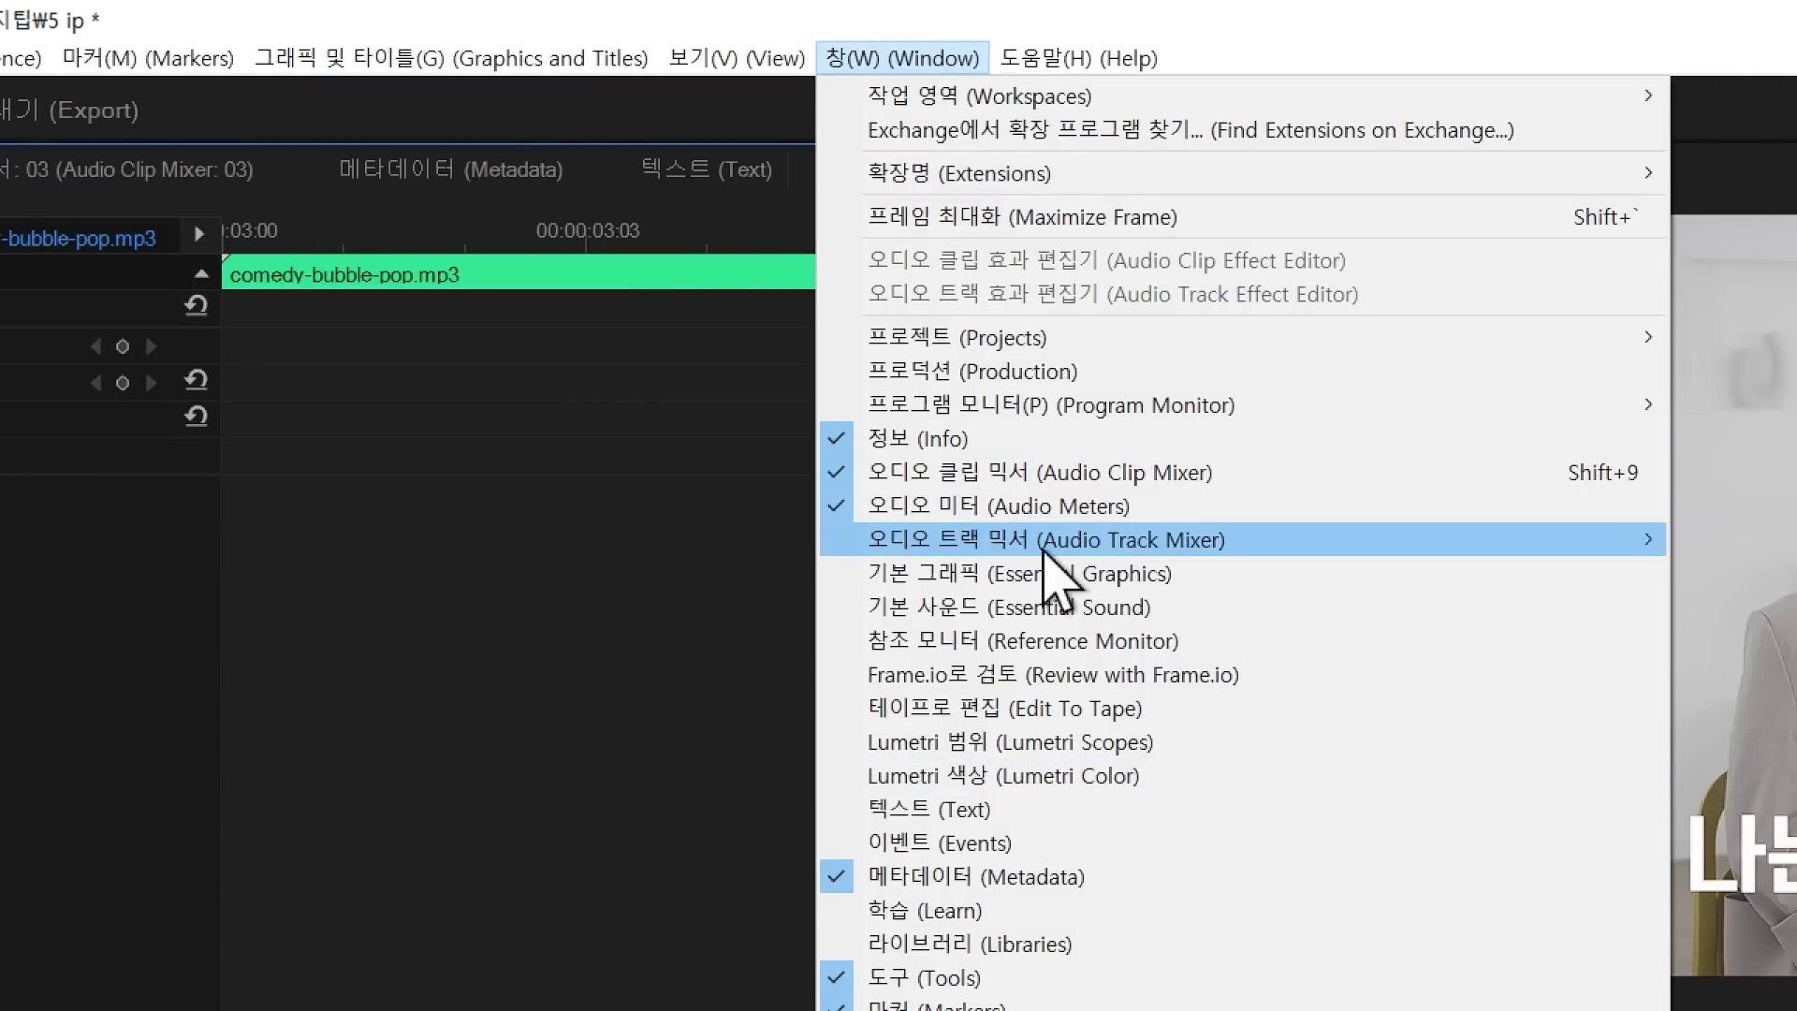
pyautogui.moveTo(1043, 552)
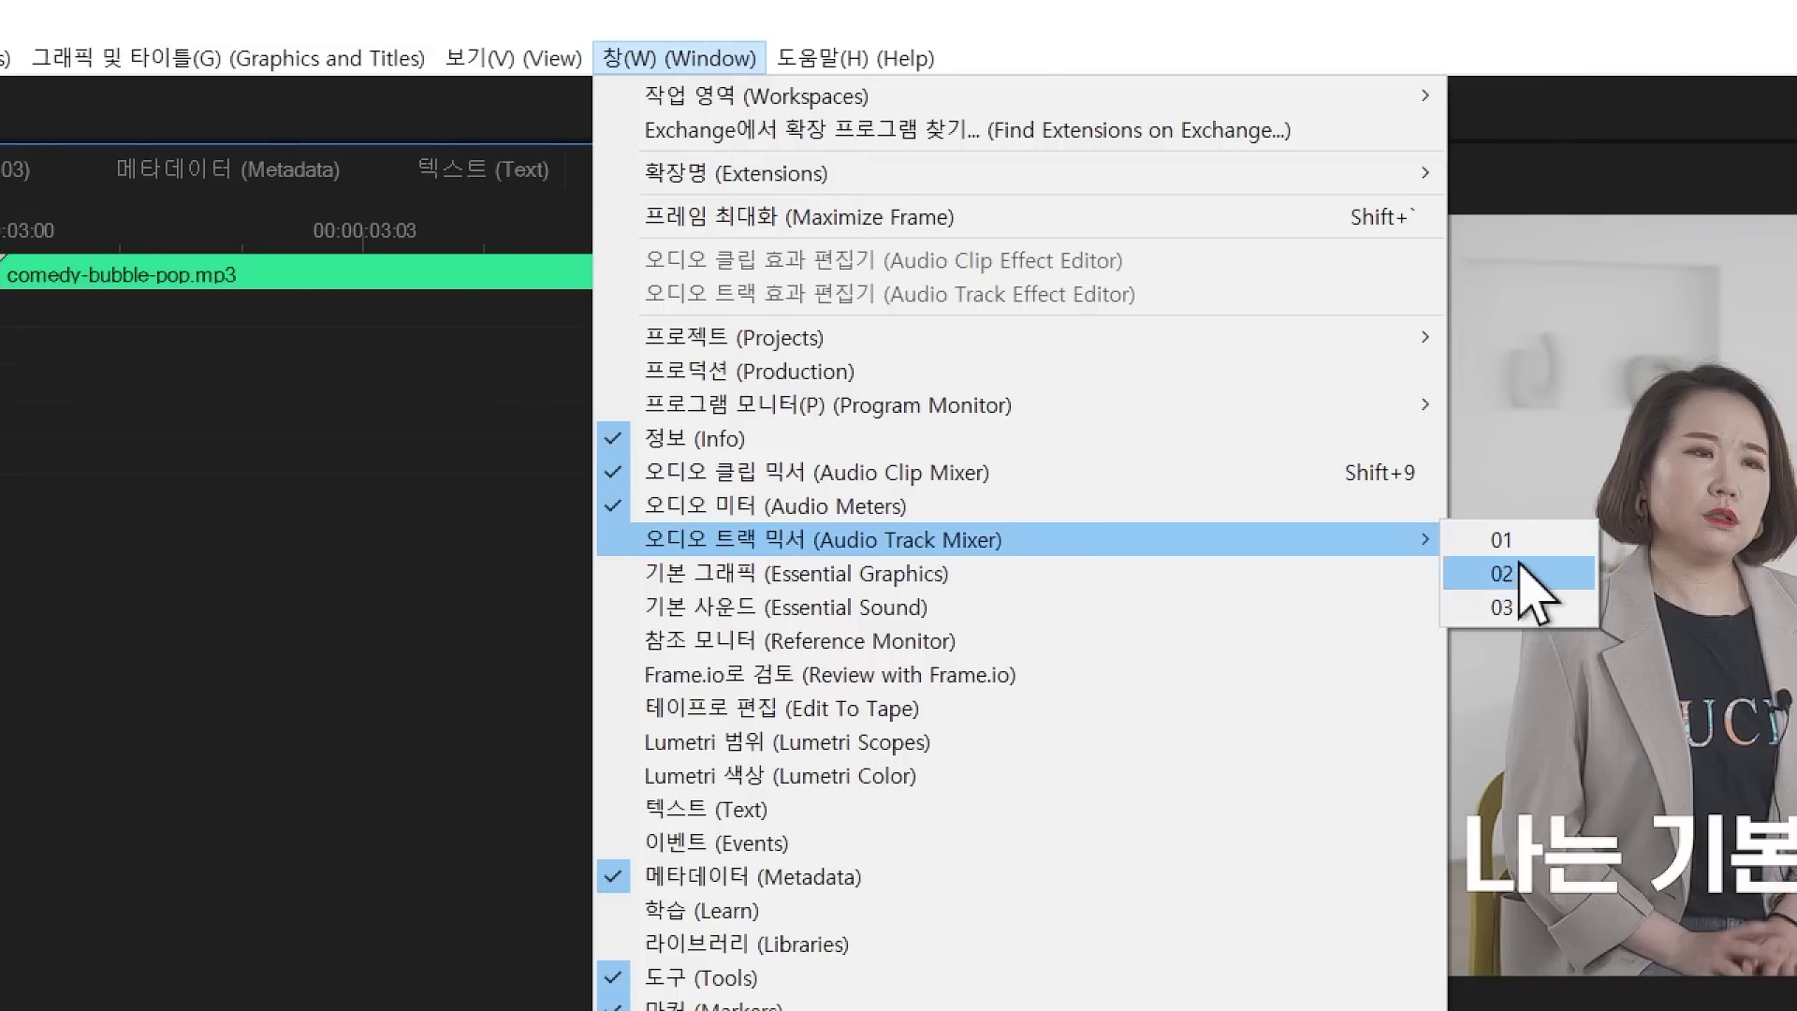
pyautogui.click(1534, 606)
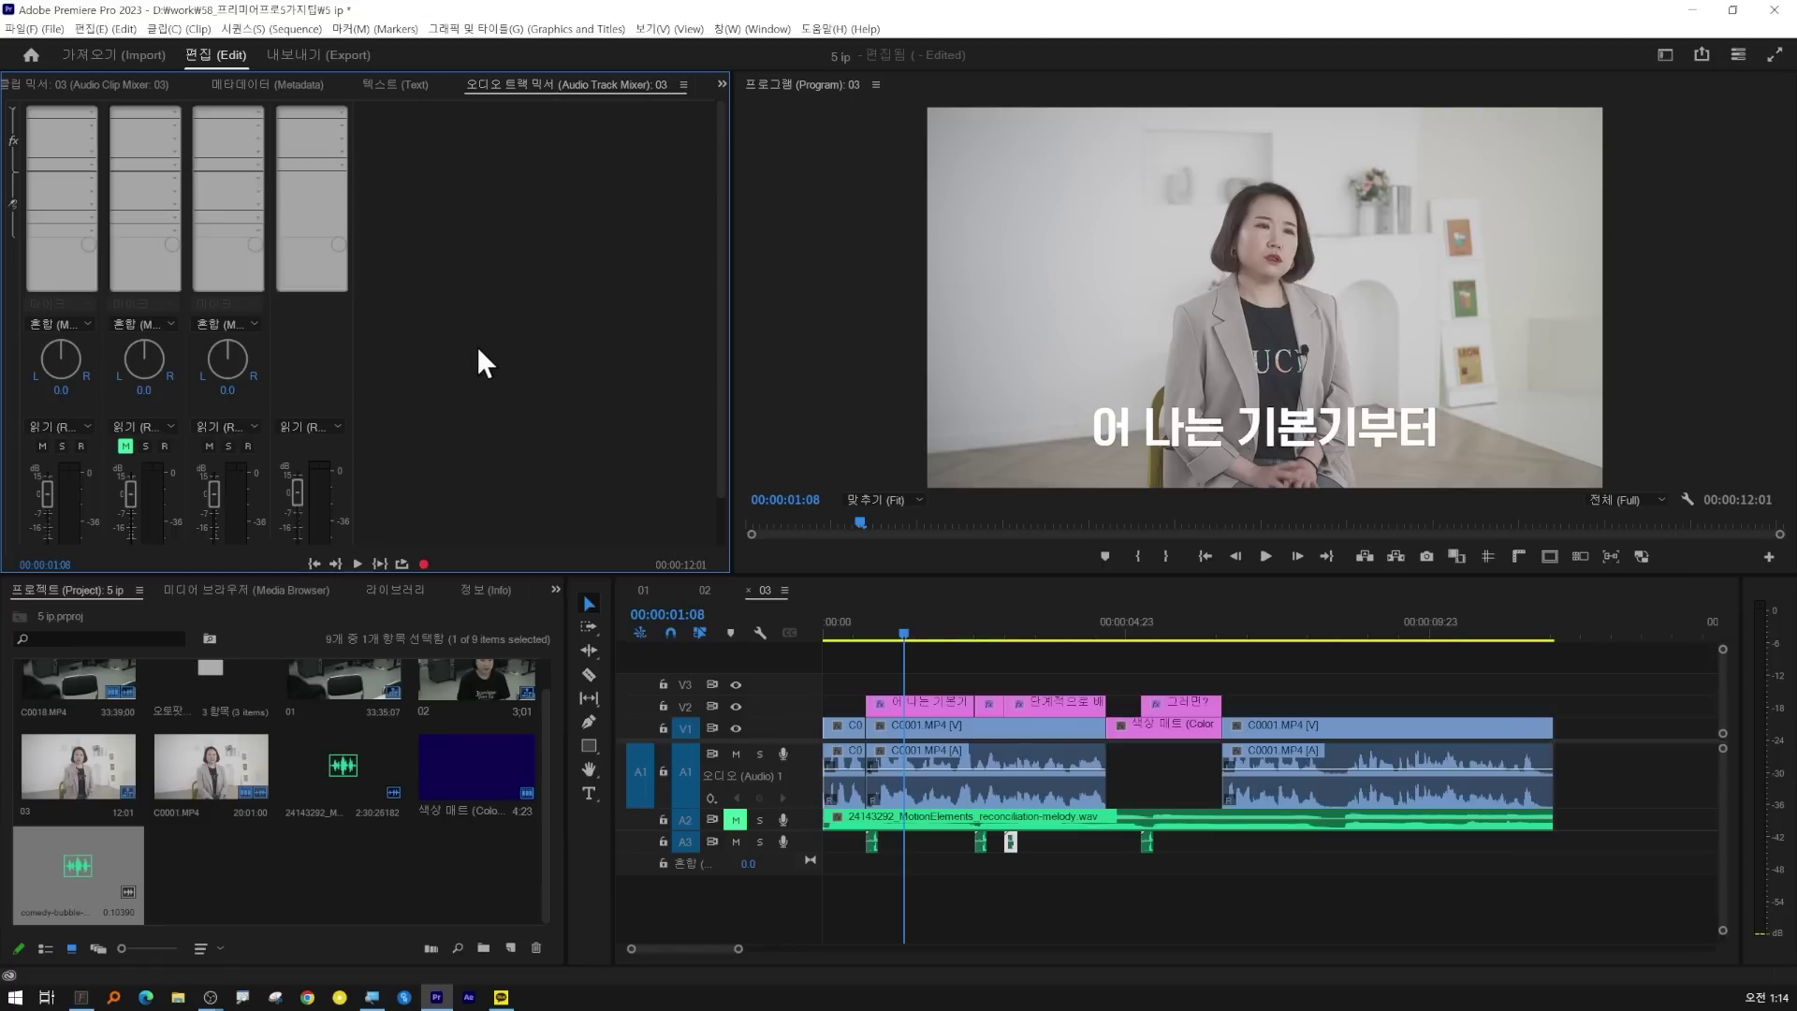
pyautogui.scroll(-2, 481, 344)
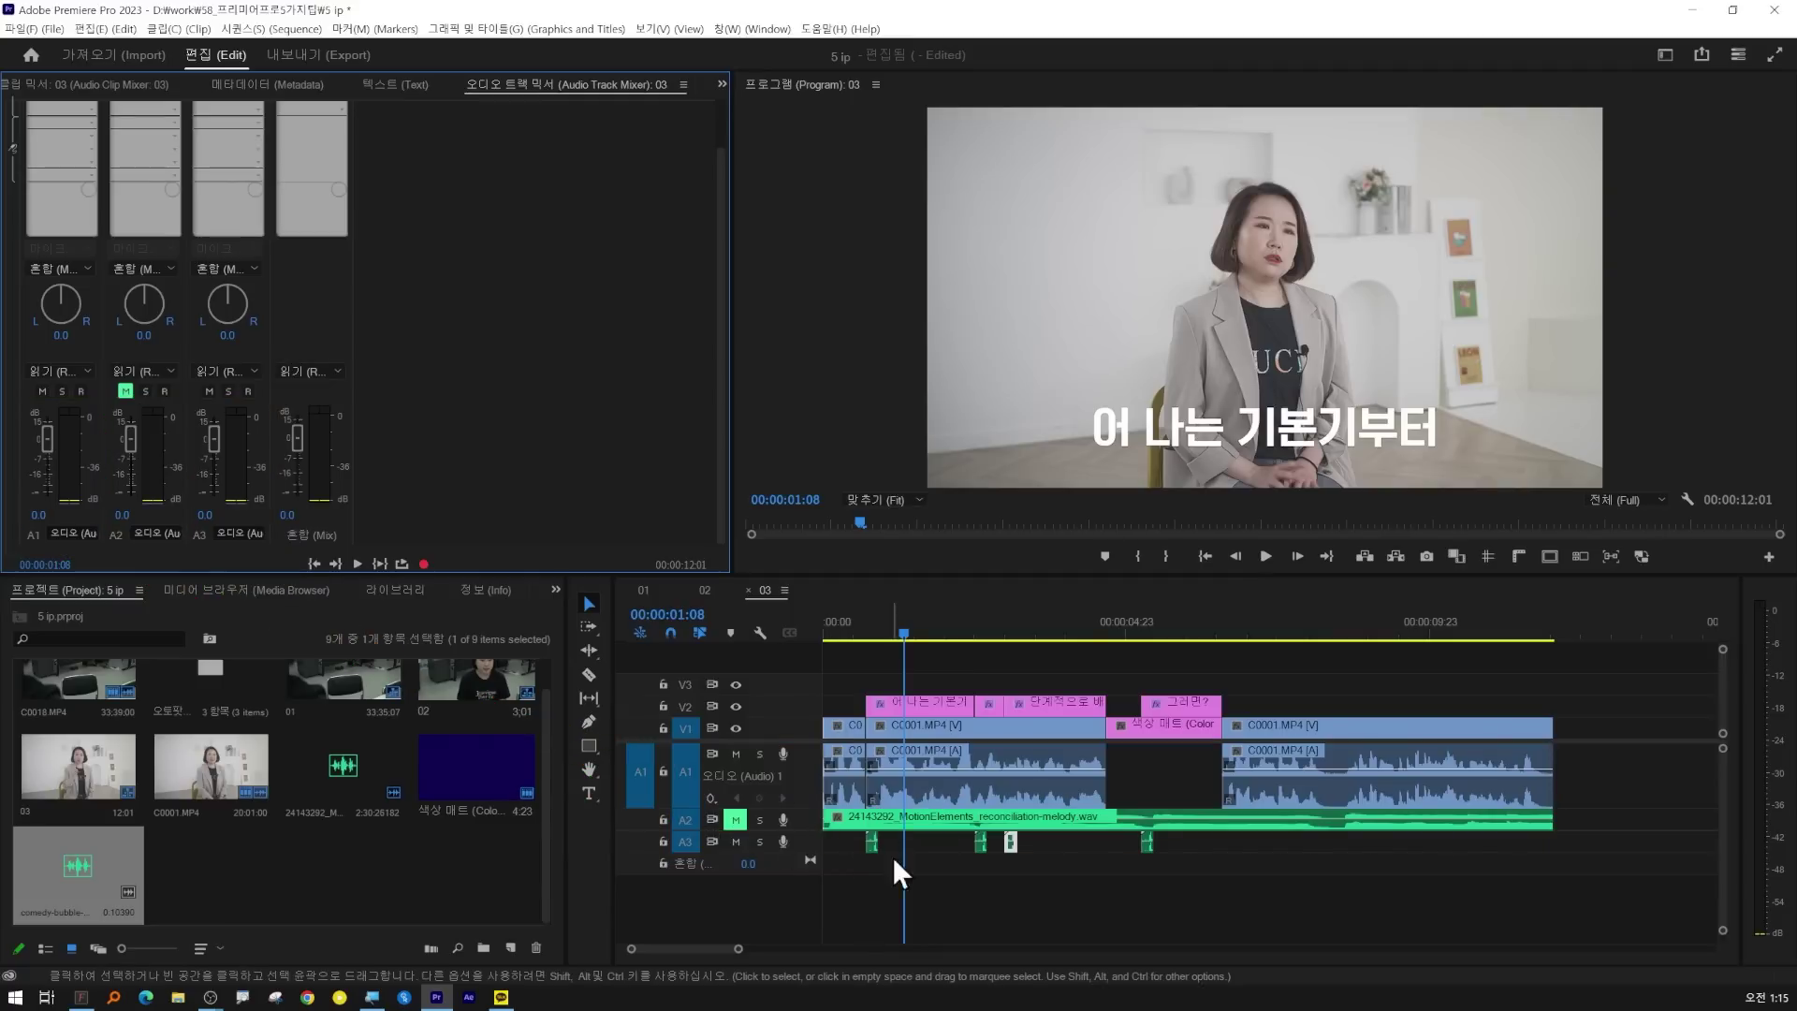
pyautogui.moveTo(732, 574); pyautogui.dragTo(731, 580)
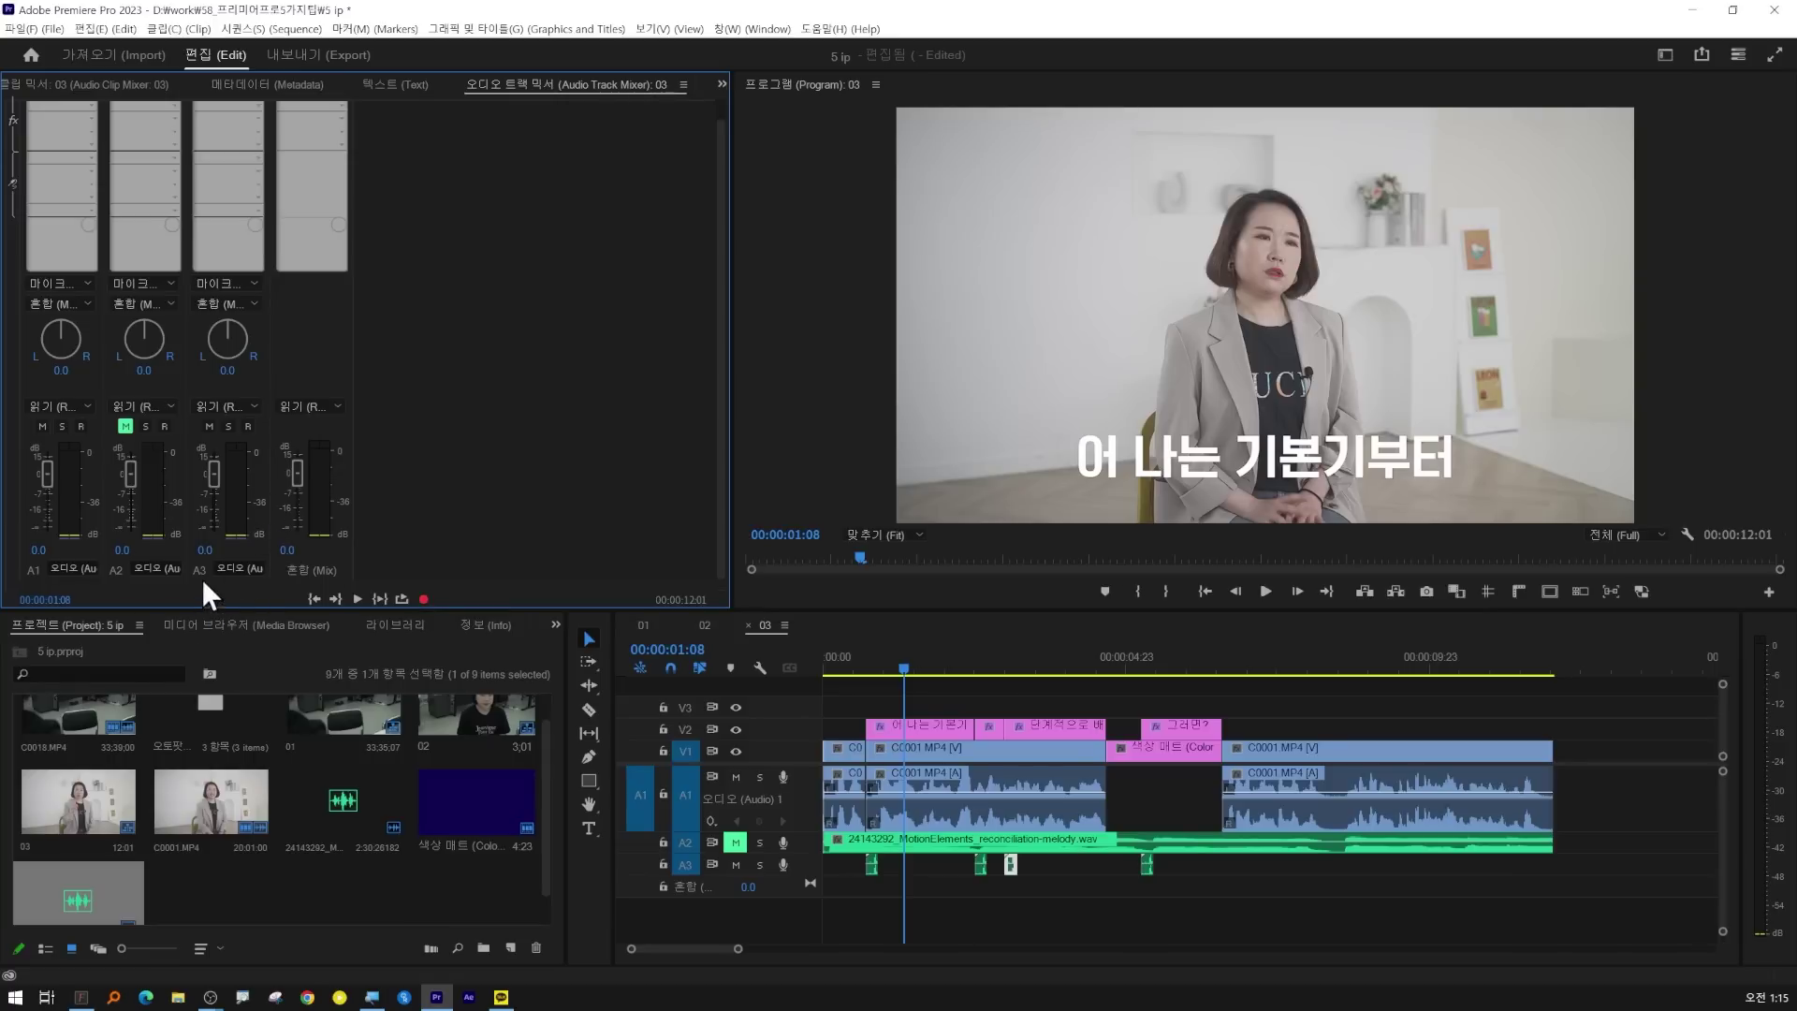
# - Lower the volume fader of track A3 slightly in the mixer and play the sequence from near the start
pyautogui.moveTo(212, 473); pyautogui.dragTo(215, 492)
pyautogui.click(857, 661)
pyautogui.press('space')
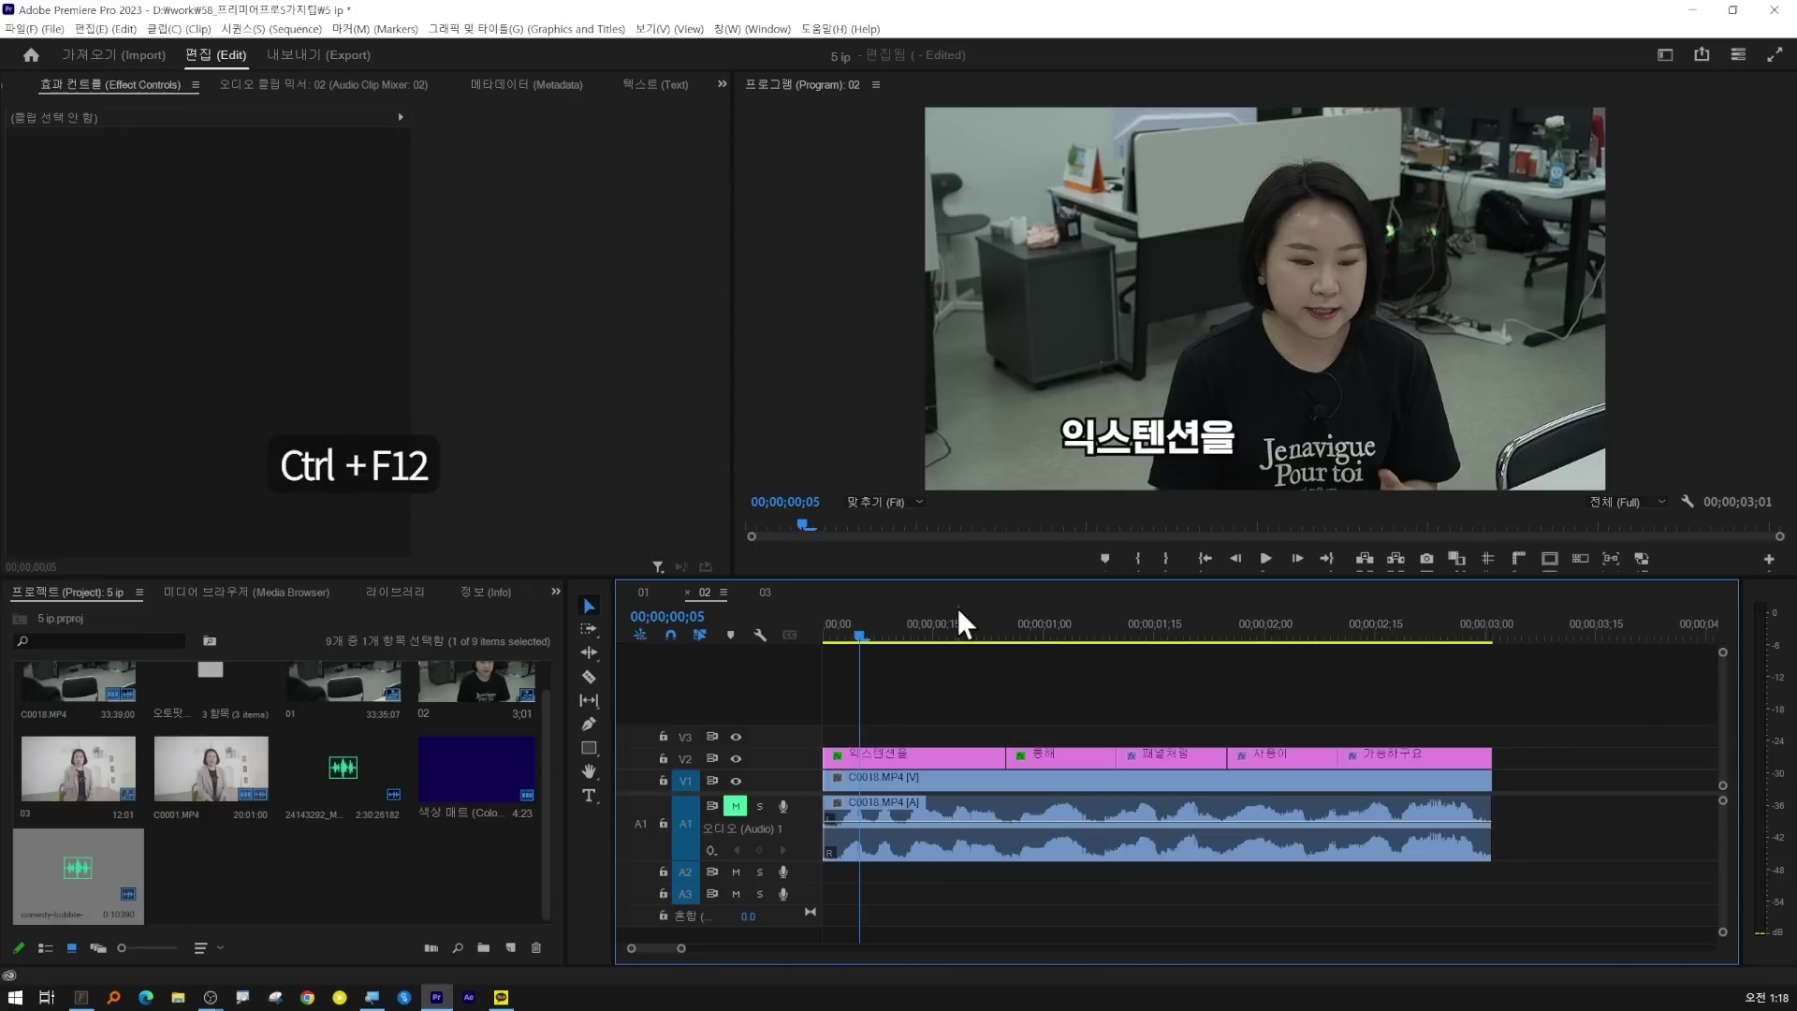
# - Open the Console and switch it to Debug Database View
pyautogui.hotkey('ctrl', 'F12')
pyautogui.moveTo(1011, 276); pyautogui.dragTo(781, 351)
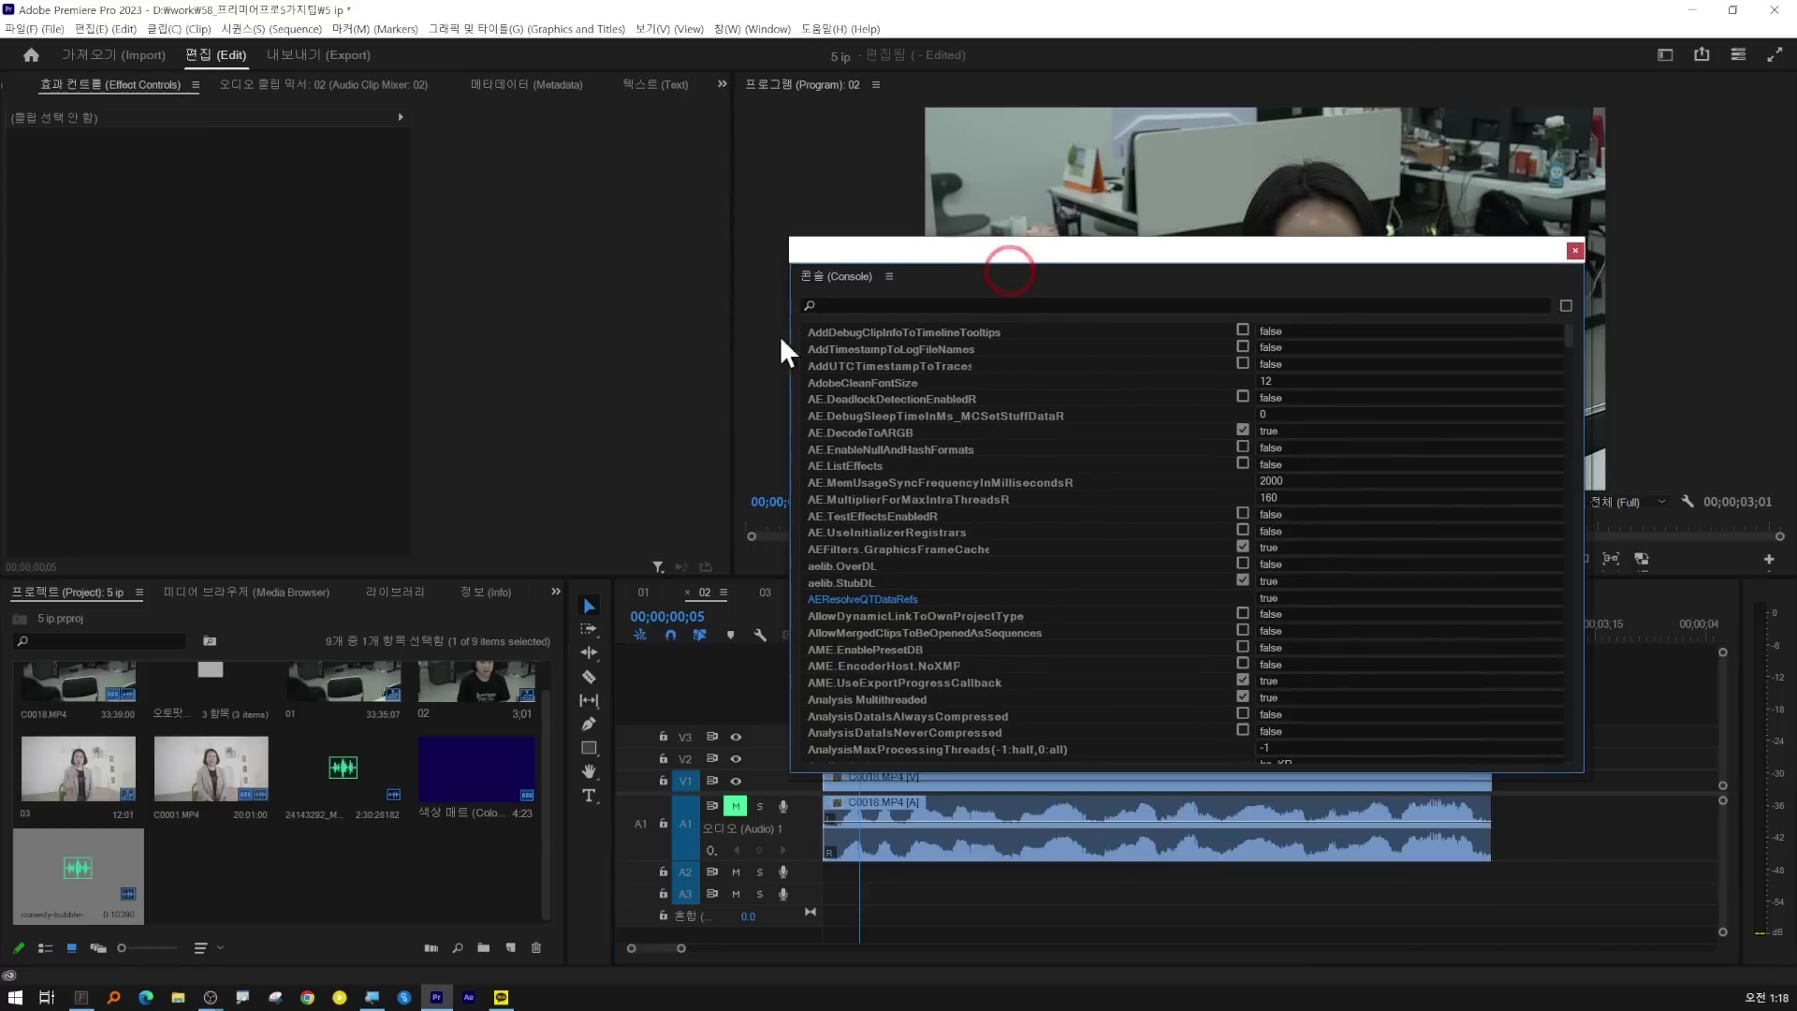
pyautogui.rightClick(848, 280)
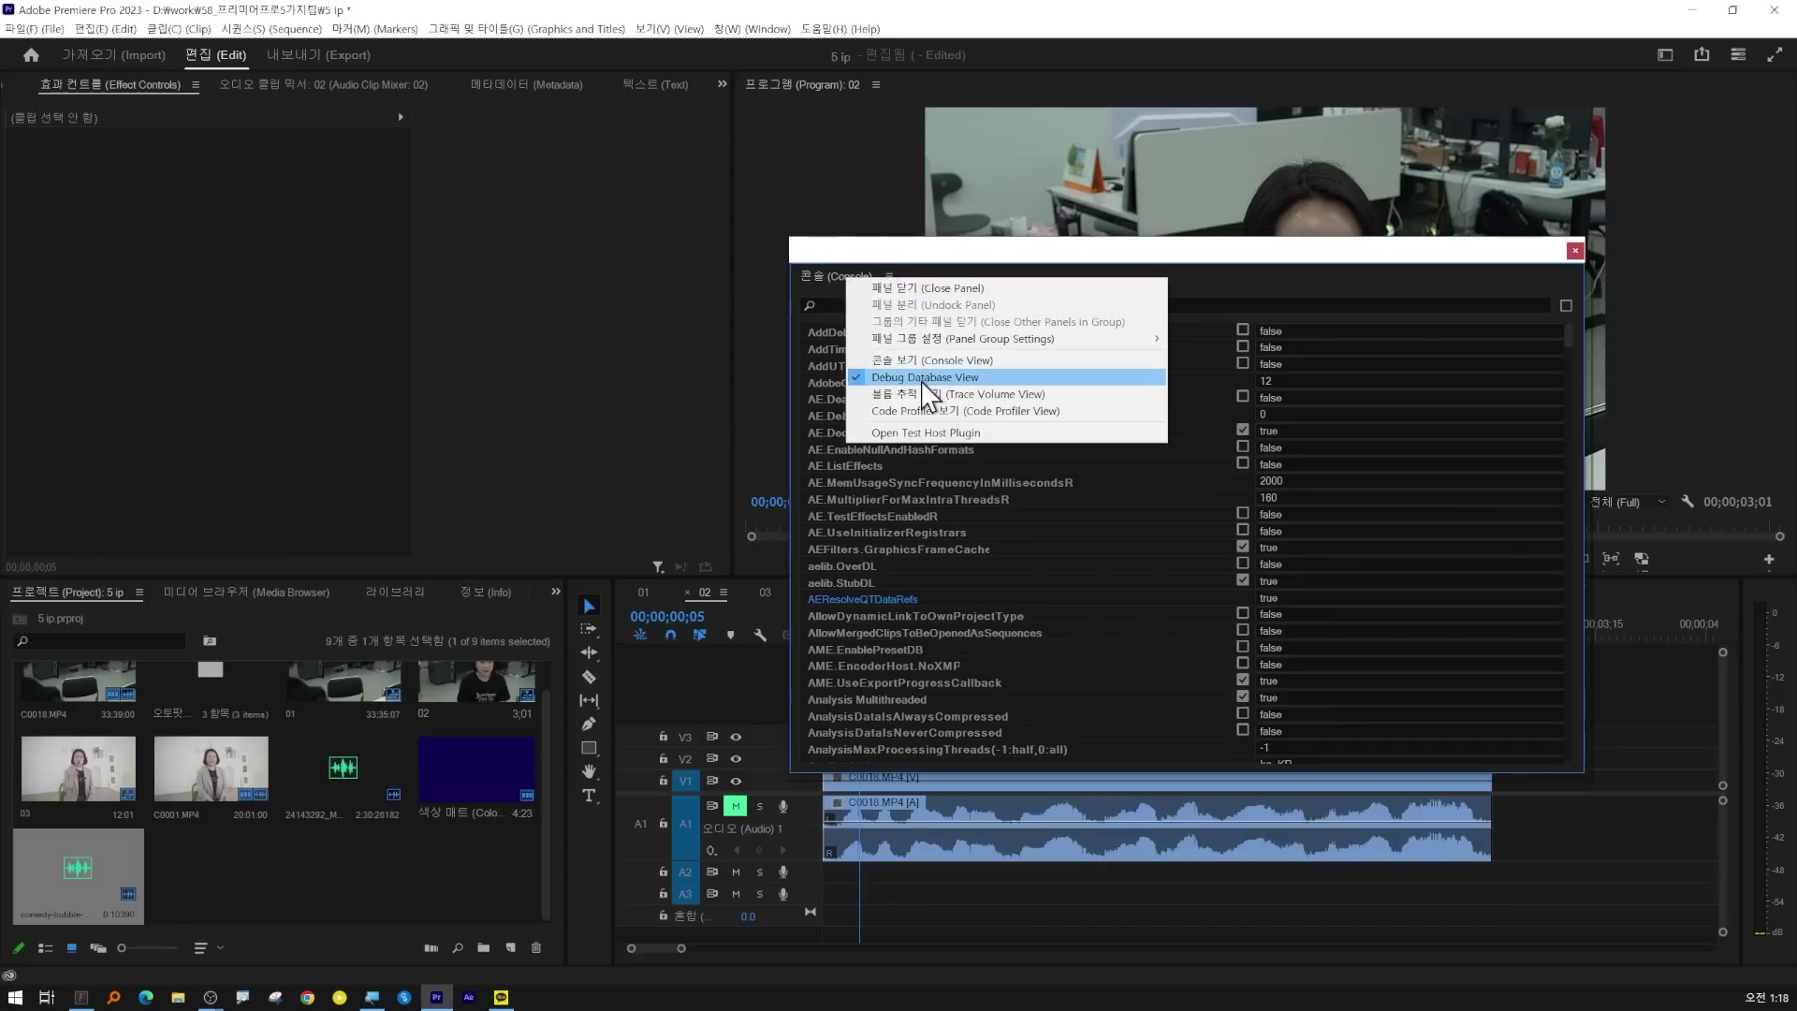
pyautogui.click(941, 382)
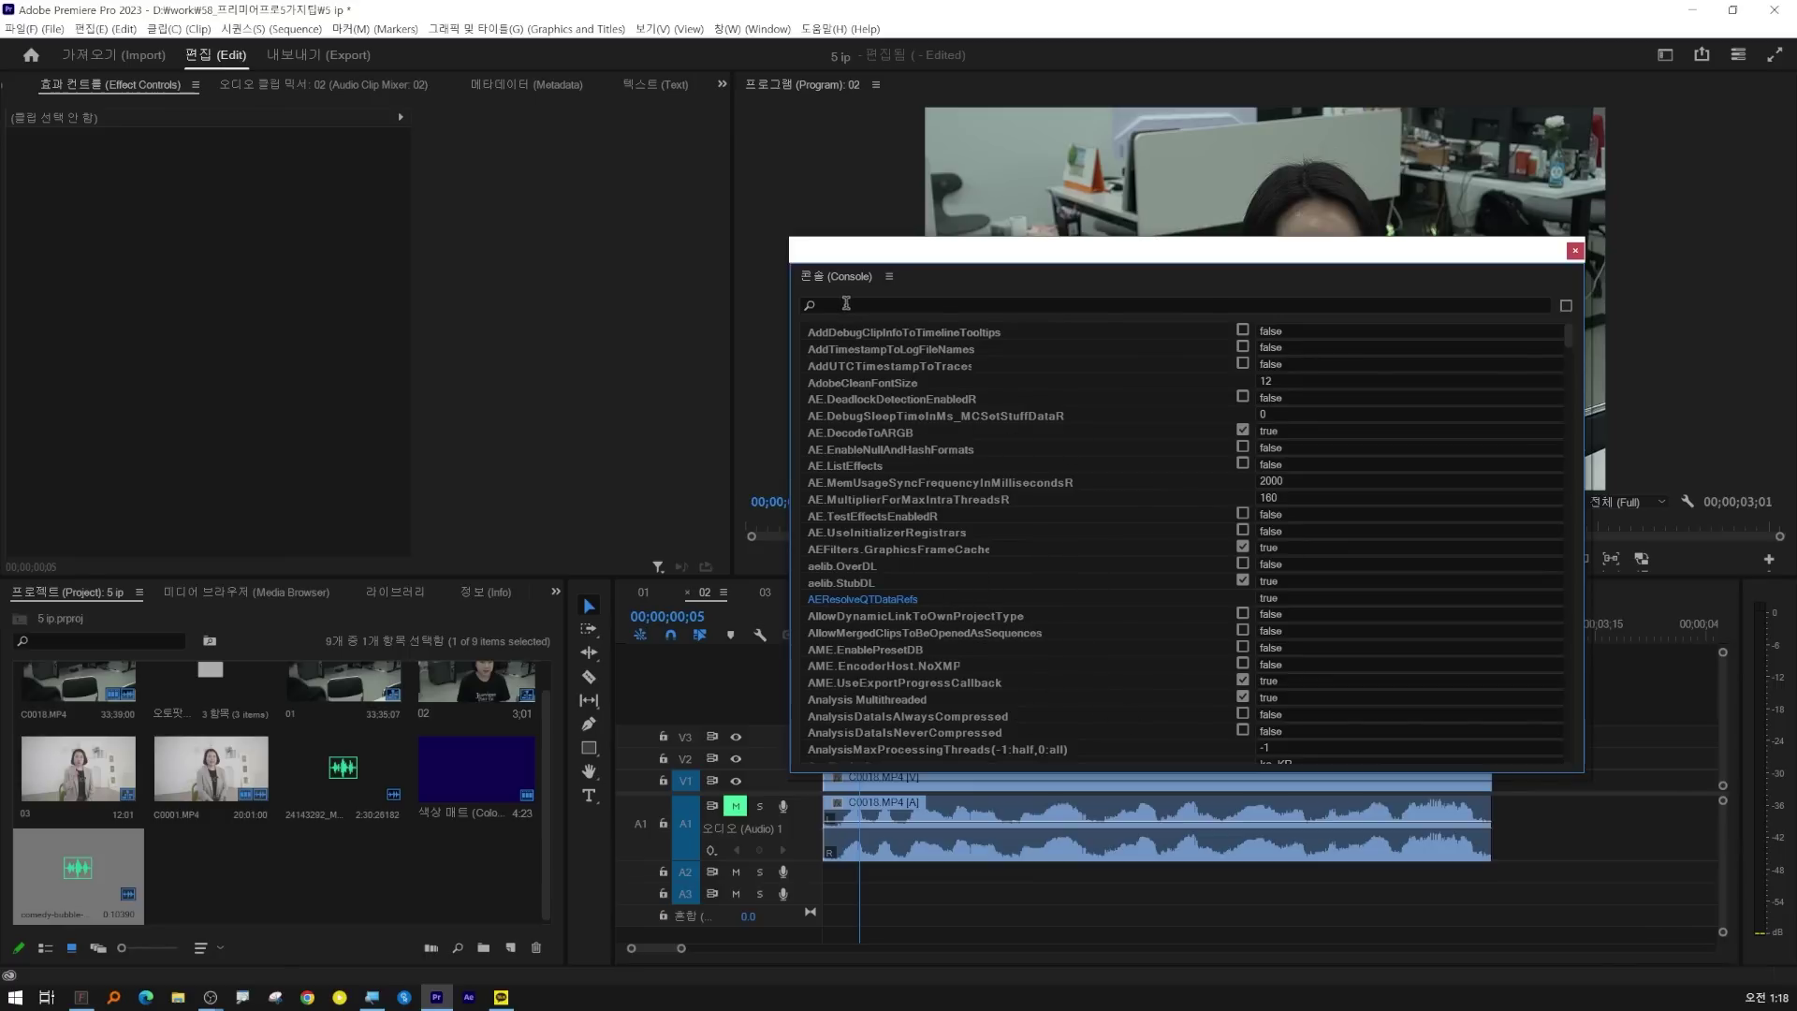
# - Search the debug database for "lang" to view the application language settings
pyautogui.click(845, 306)
pyautogui.write('lang')
pyautogui.click(1380, 505)
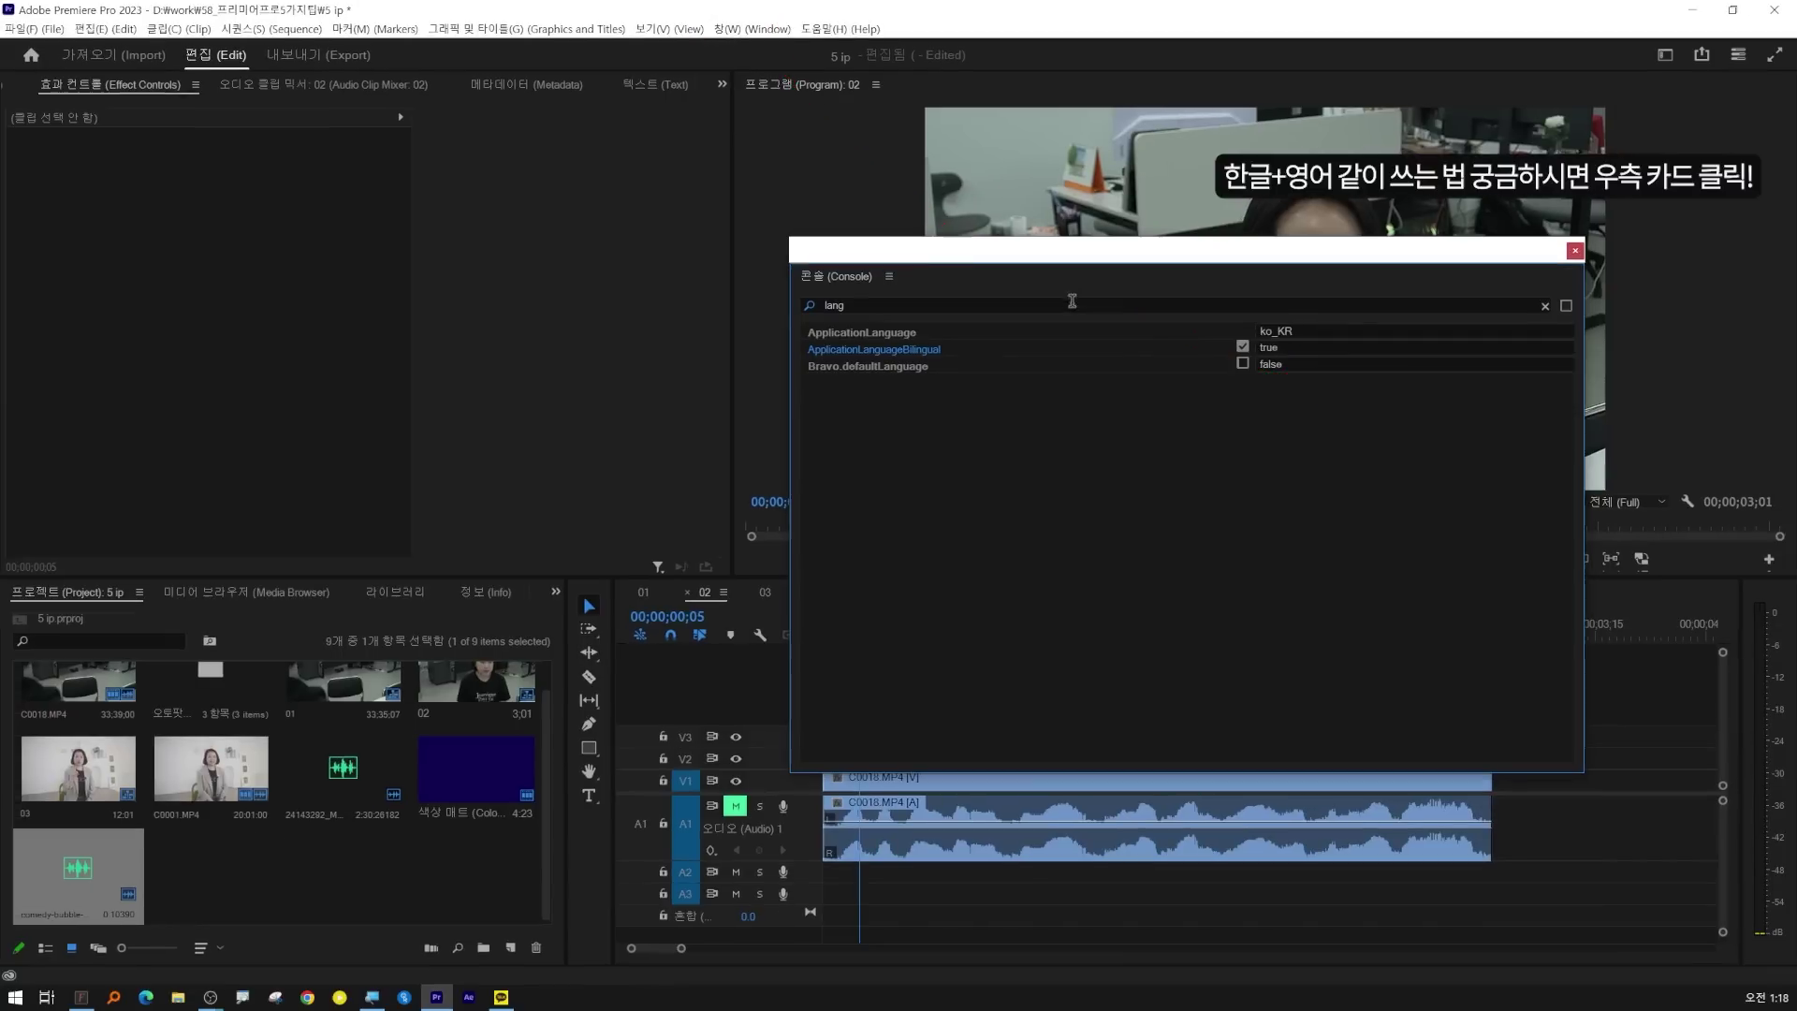
# - Filter the debug database by "color", turn on Enable_Theme_Colorizing and close the Console
pyautogui.doubleClick(914, 610)
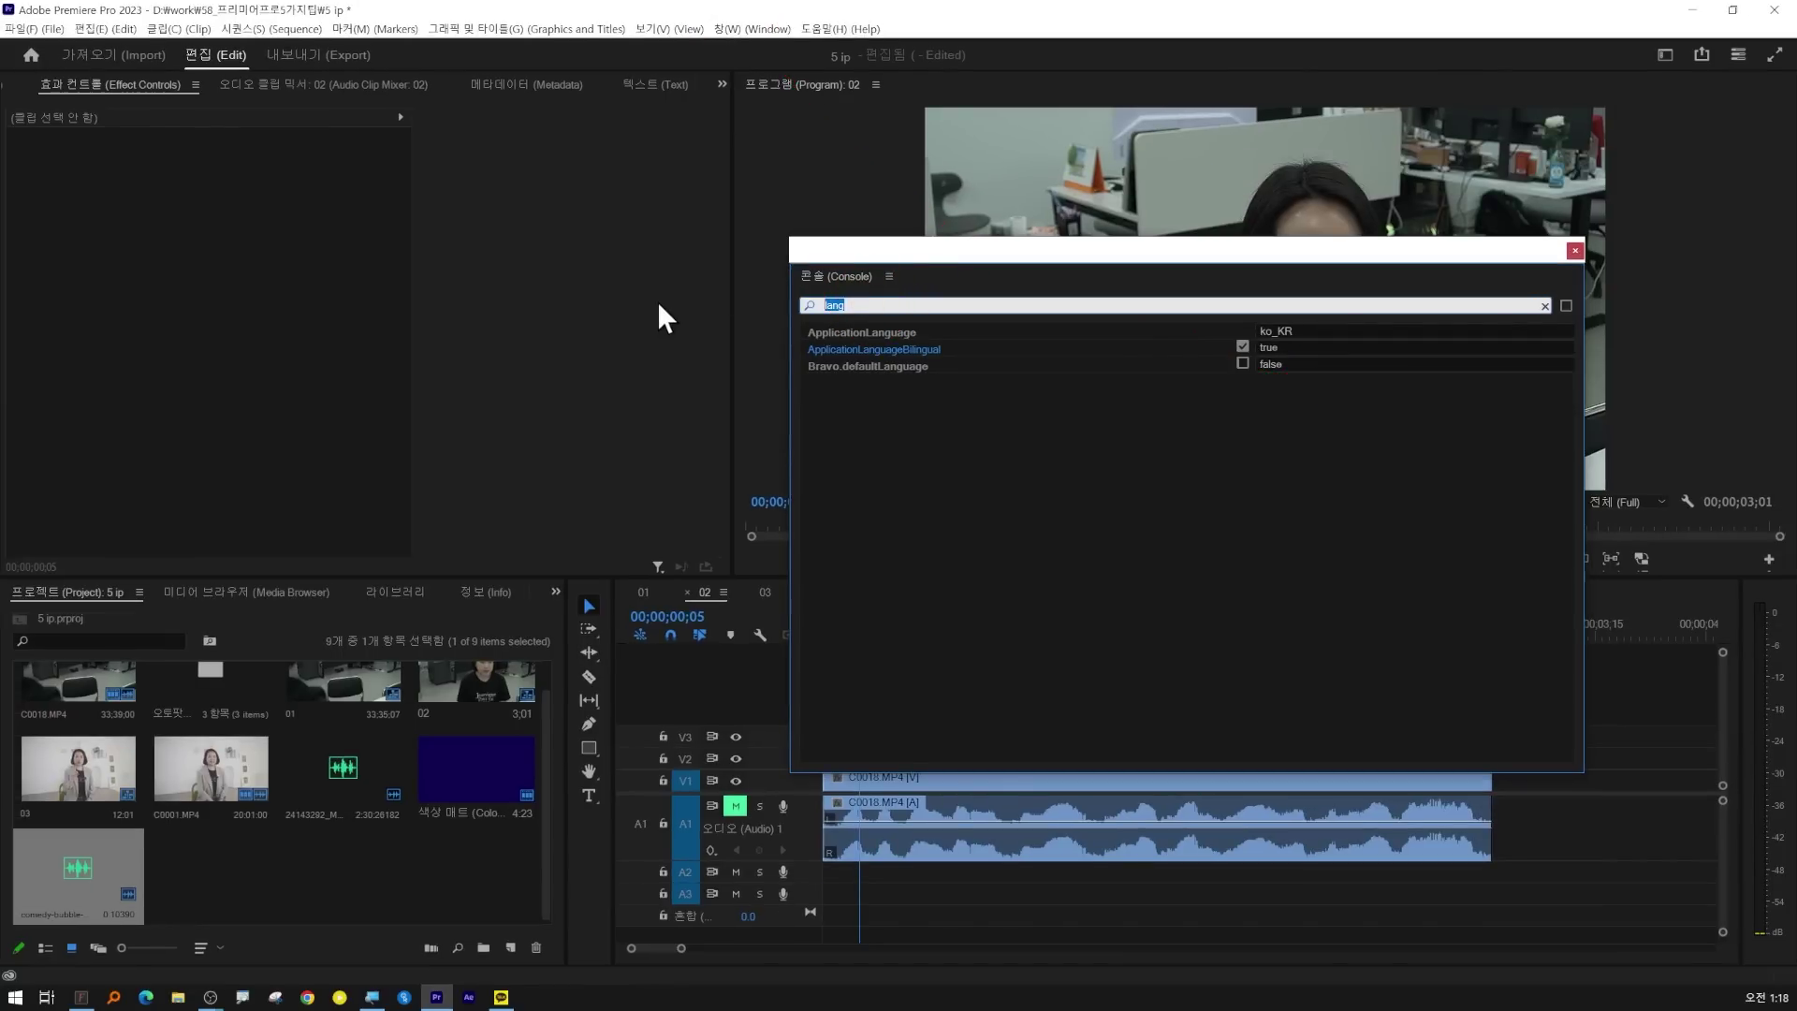
pyautogui.write('color')
pyautogui.press('Return')
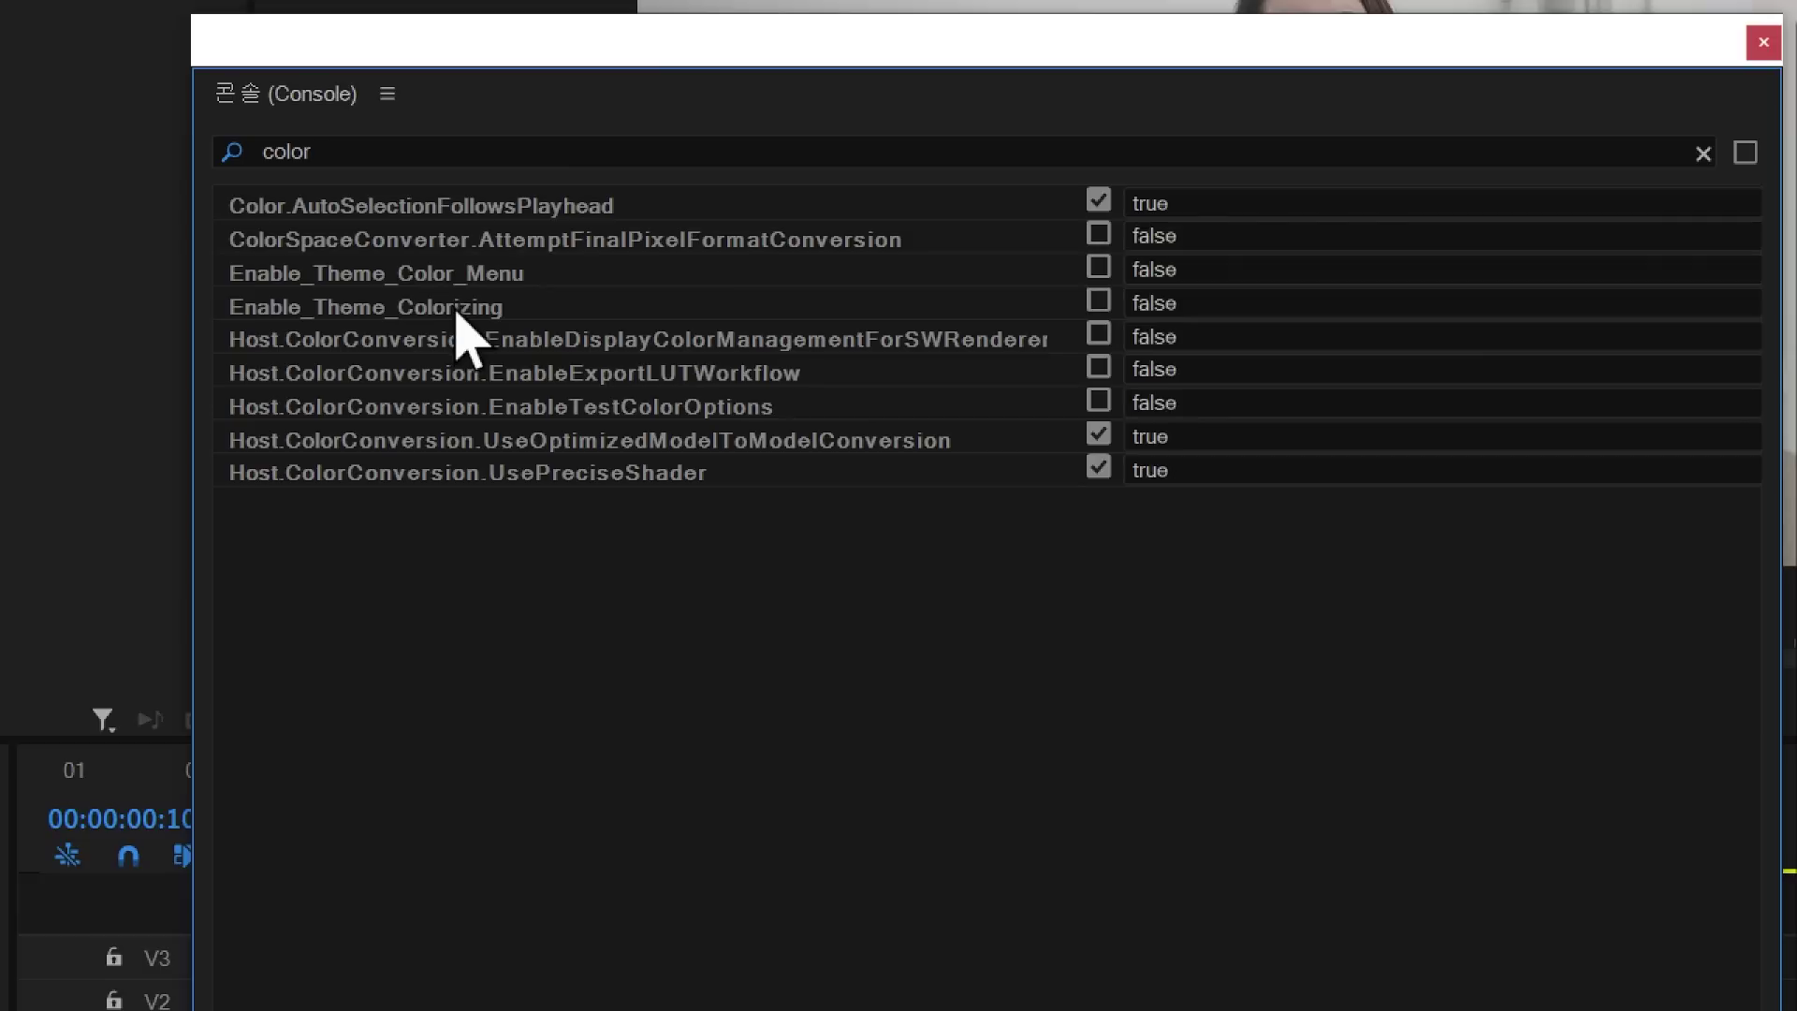
pyautogui.click(1099, 301)
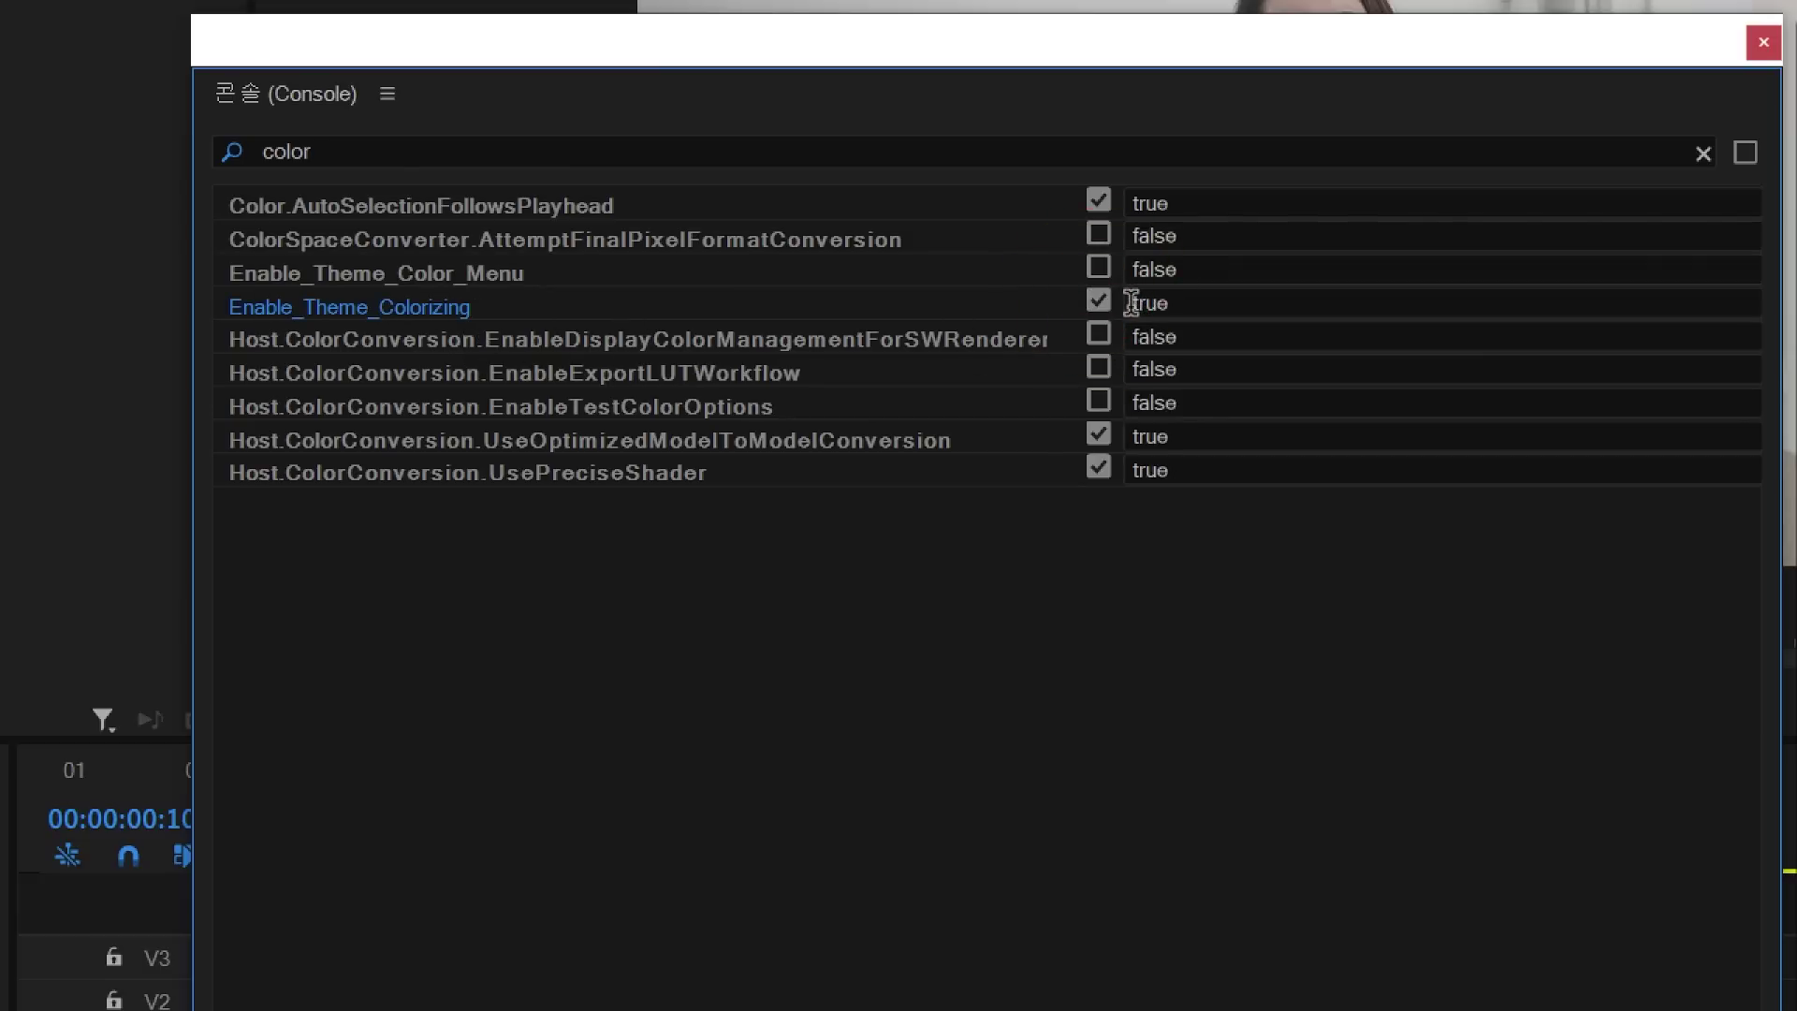
pyautogui.click(1763, 42)
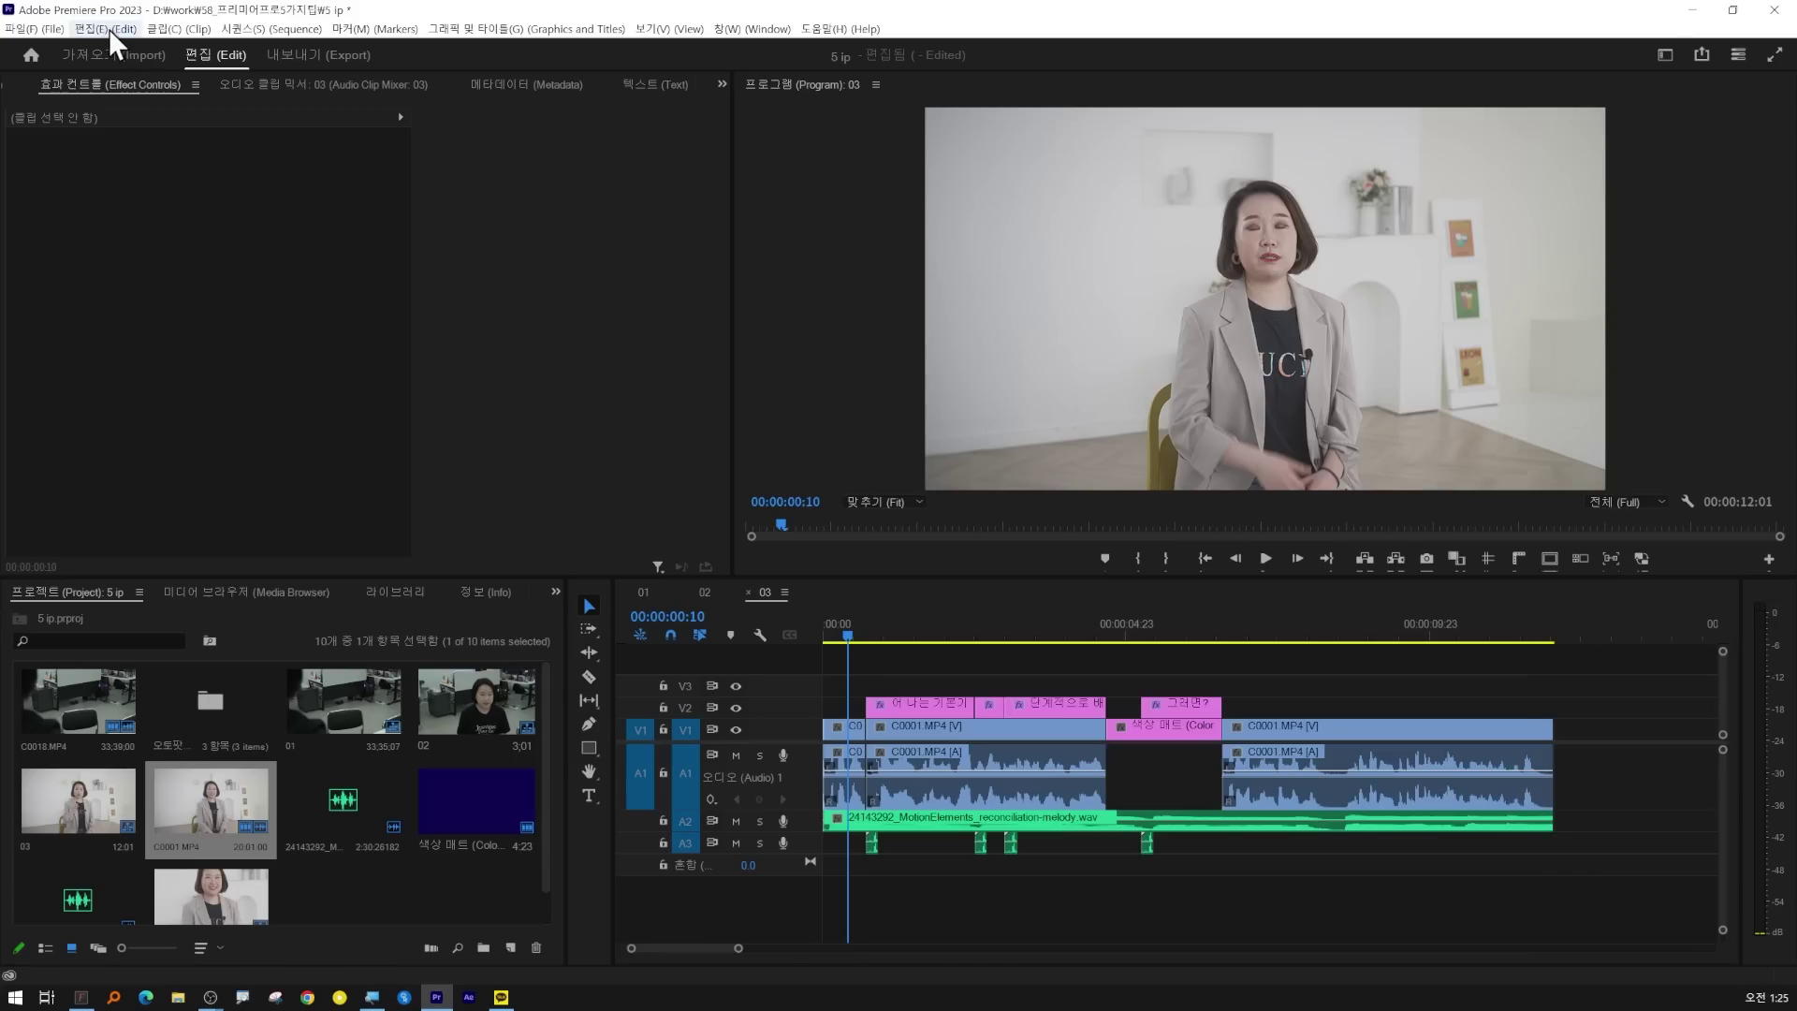
# - Open the Appearance preferences and bring up the color picker for the highlight color
pyautogui.click(109, 29)
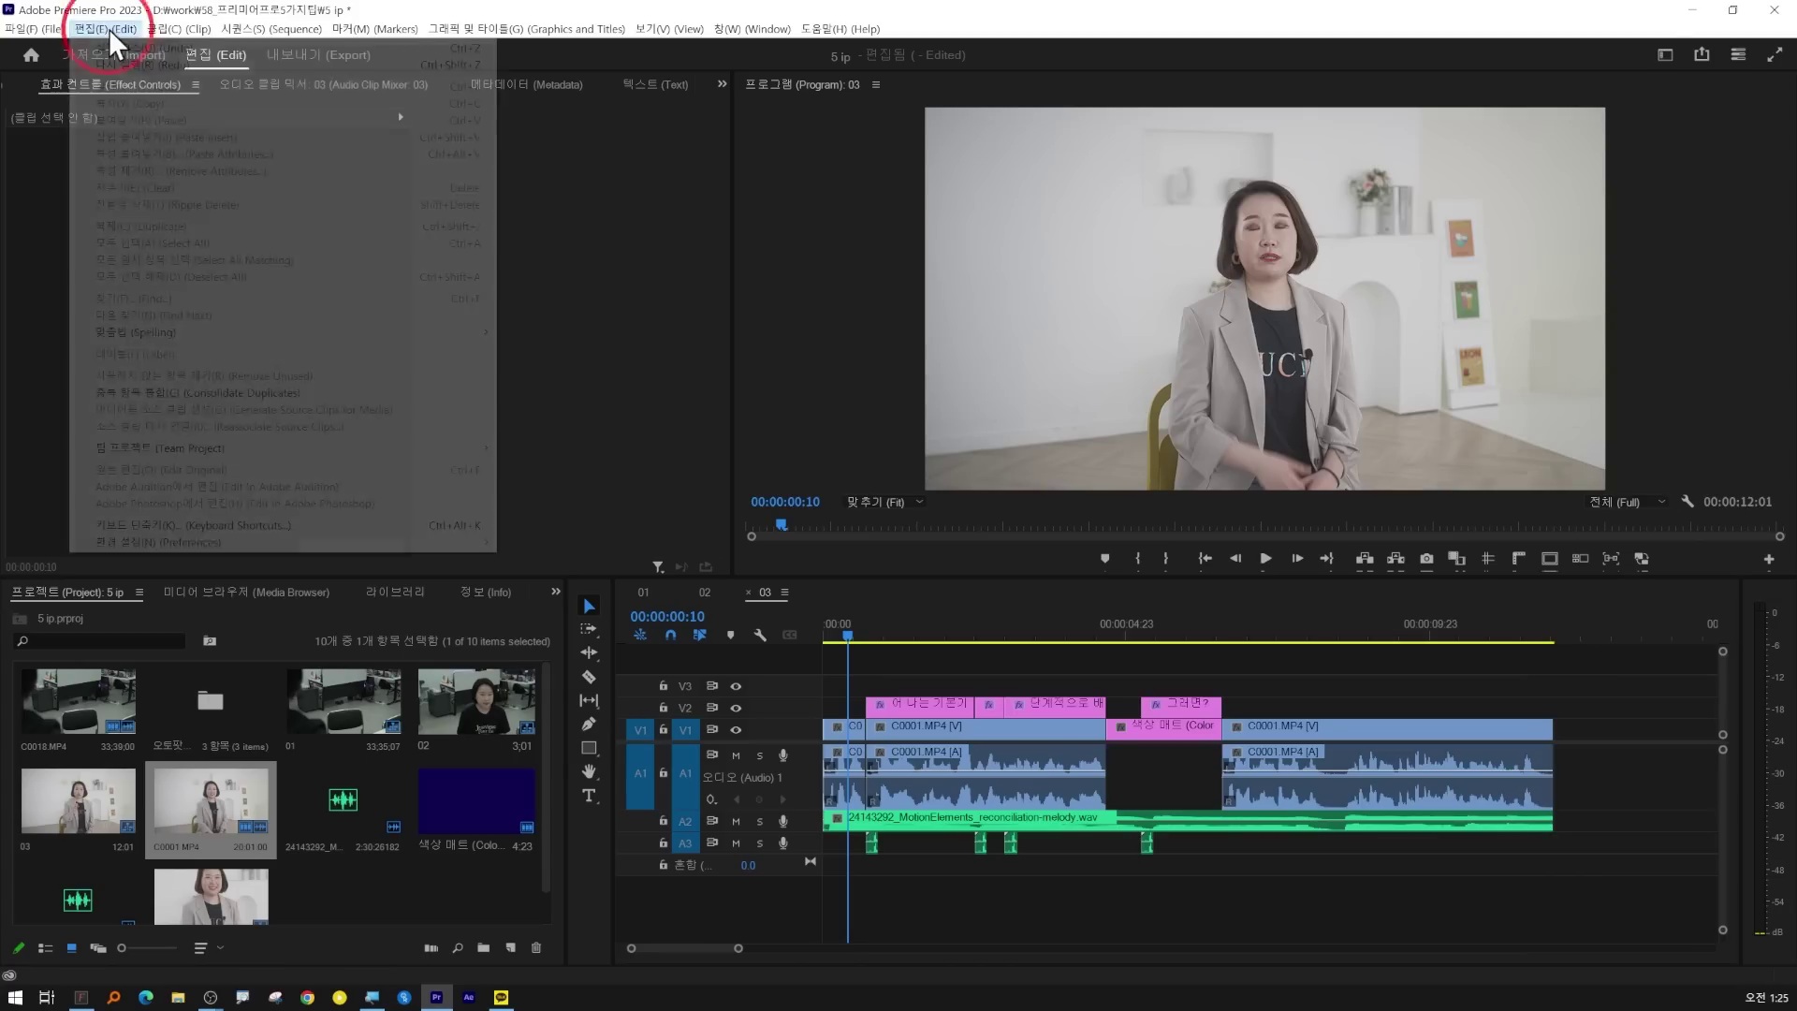
pyautogui.moveTo(216, 546)
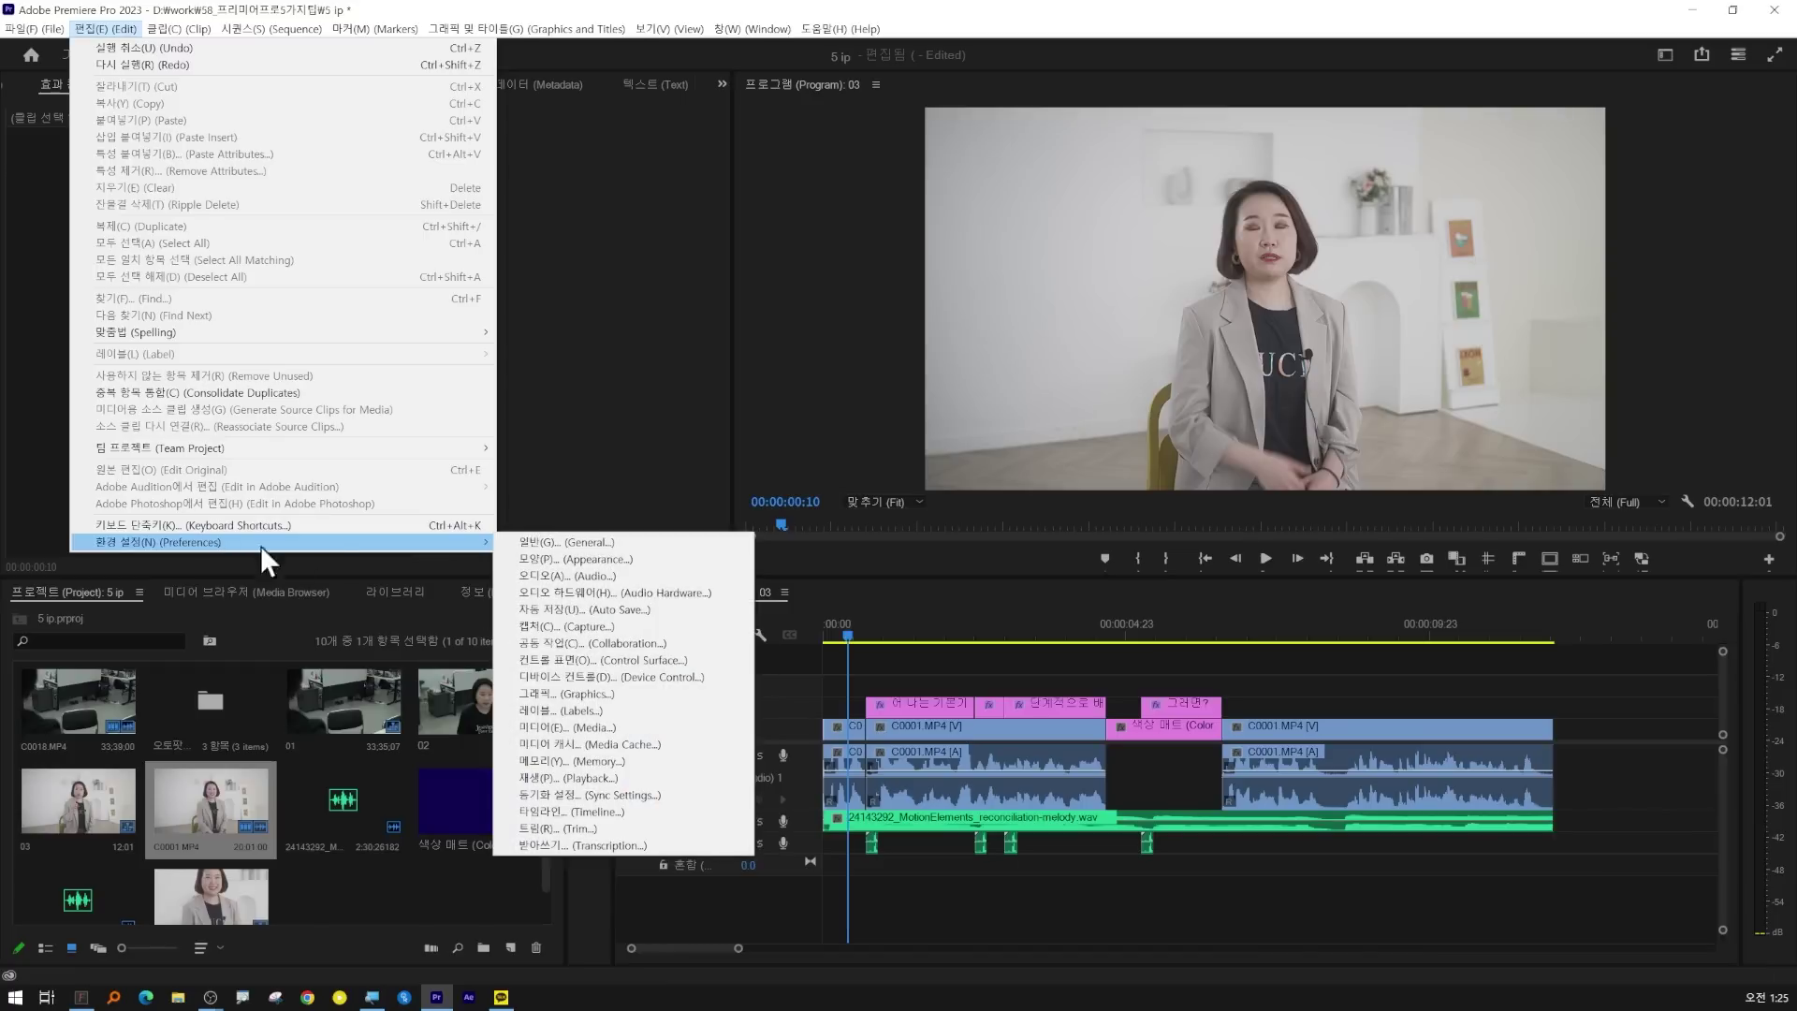
pyautogui.click(626, 559)
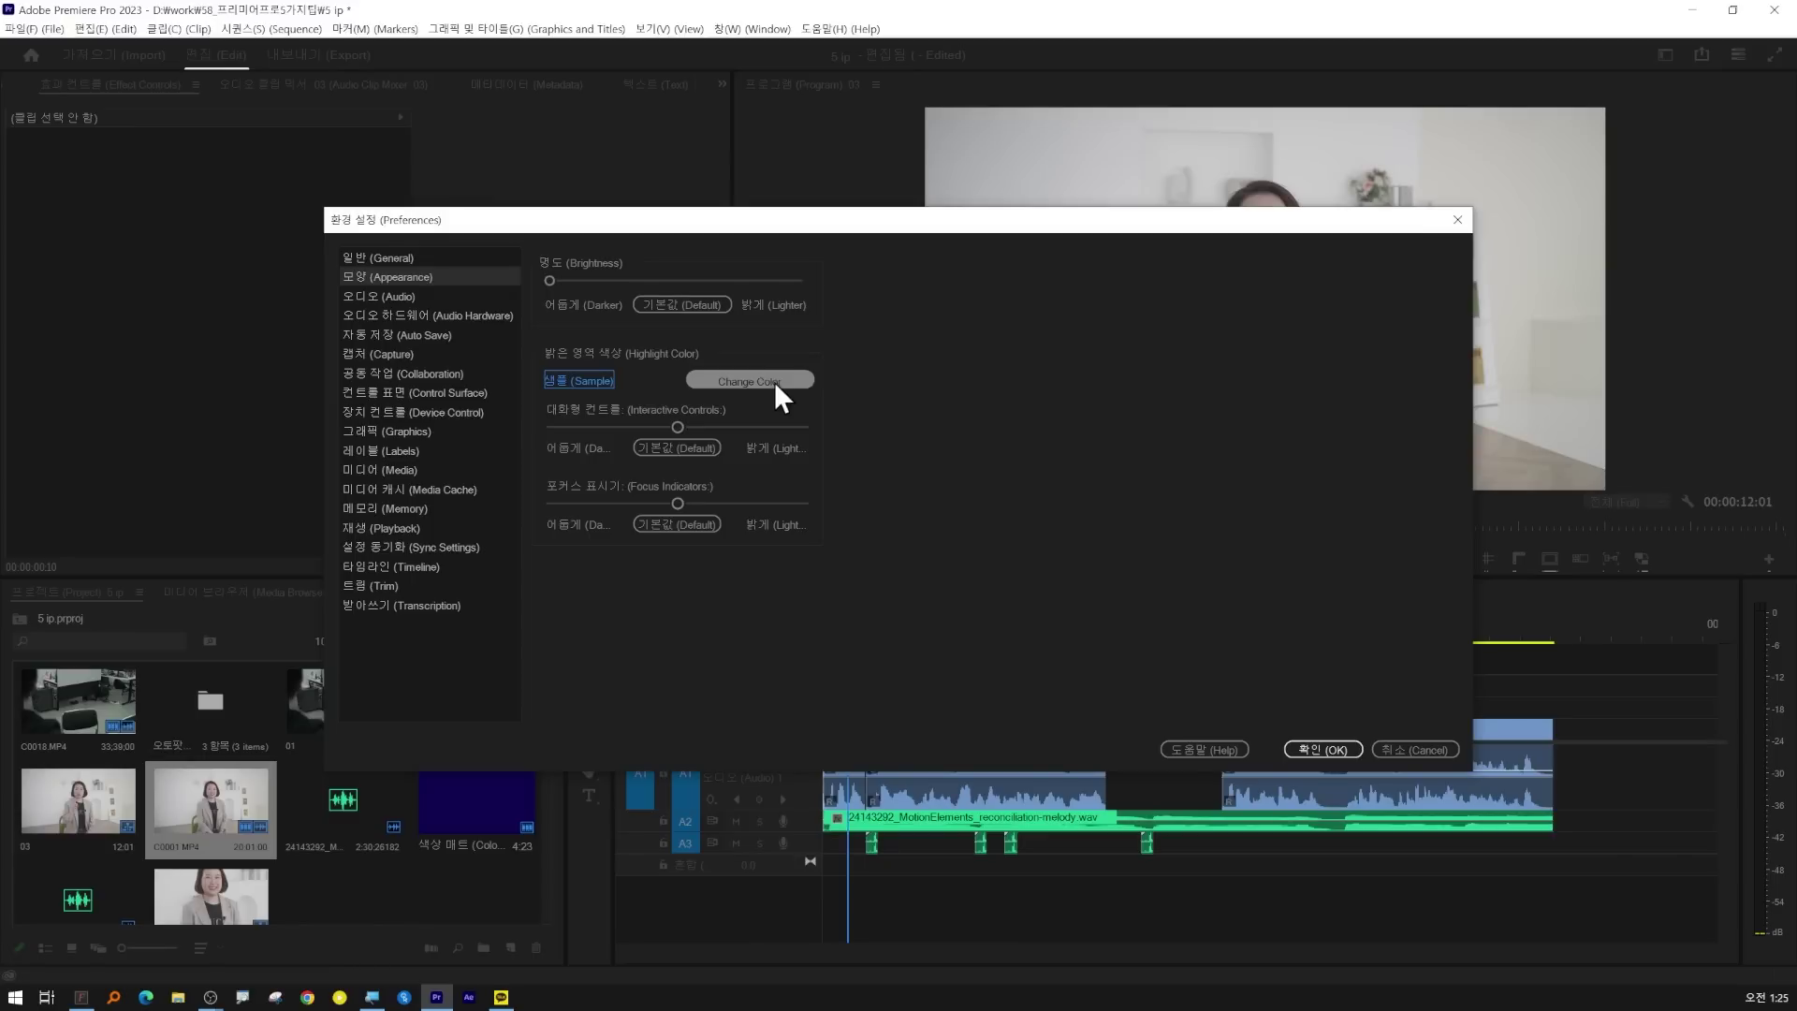
pyautogui.click(773, 380)
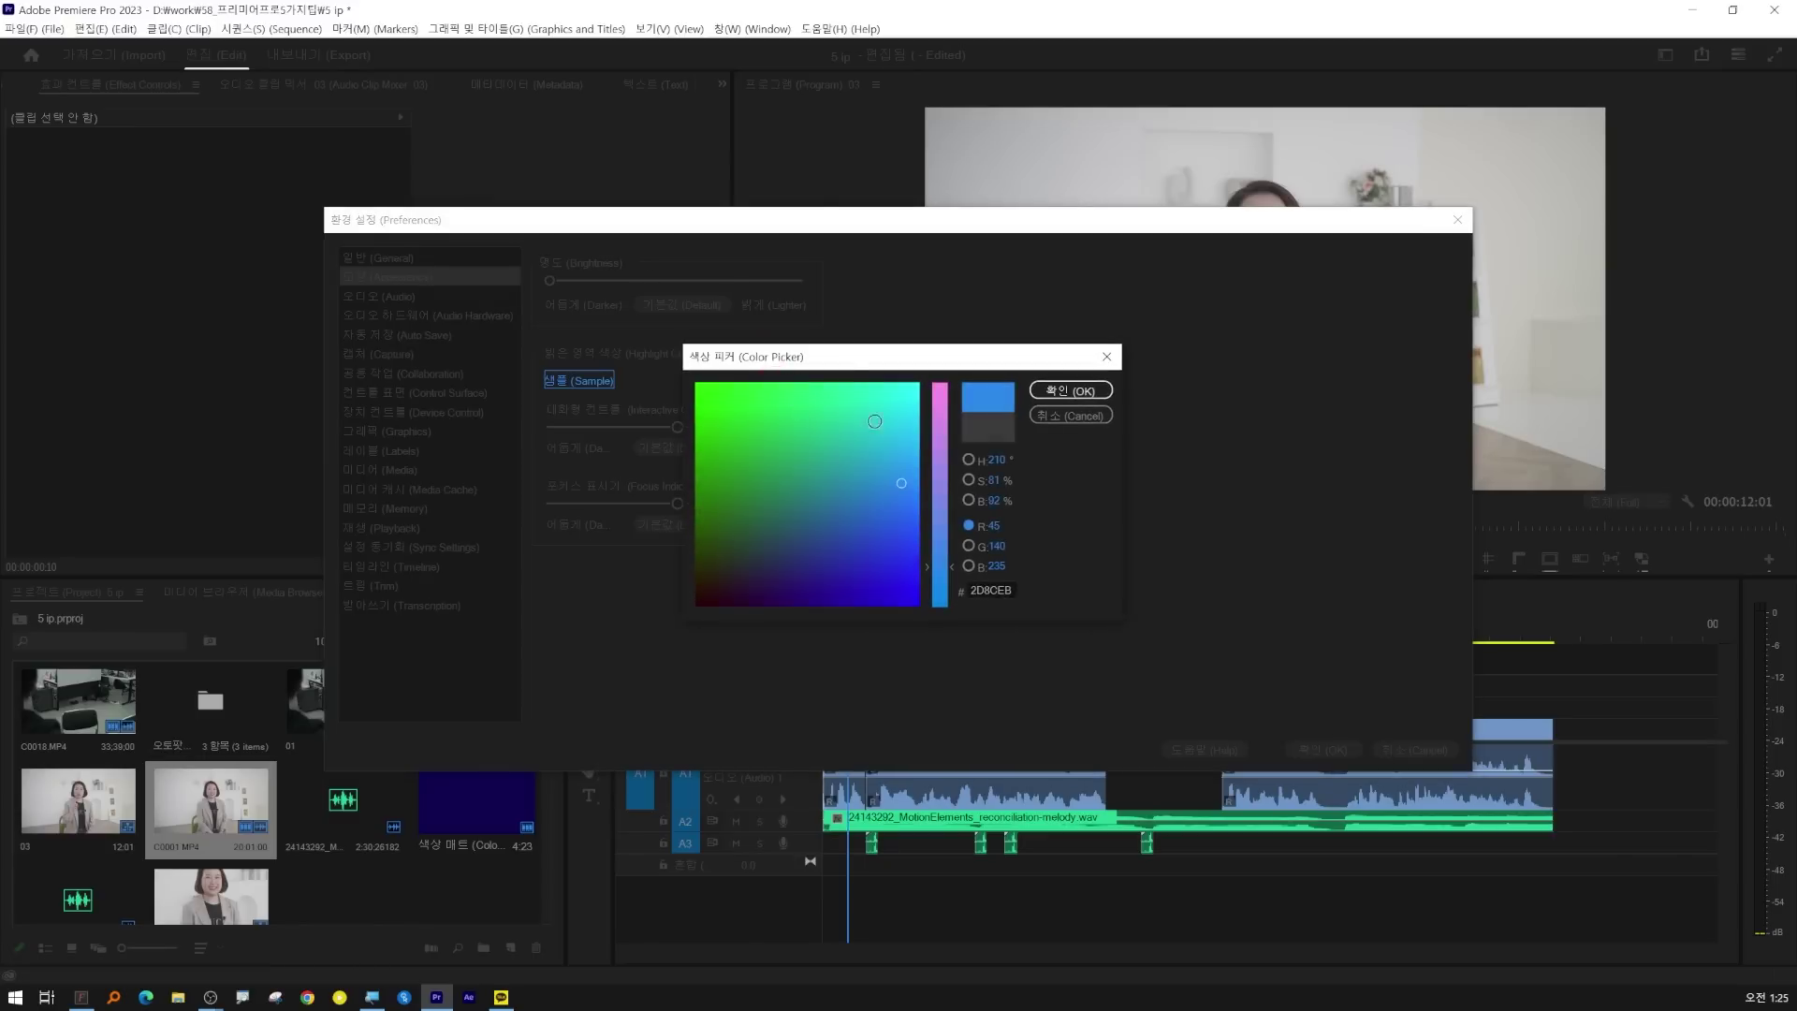
# - Try out different highlight colors in the color picker, including dark red 62001B, turquoise 62FFF0 and violet 6266B8
pyautogui.click(1046, 398)
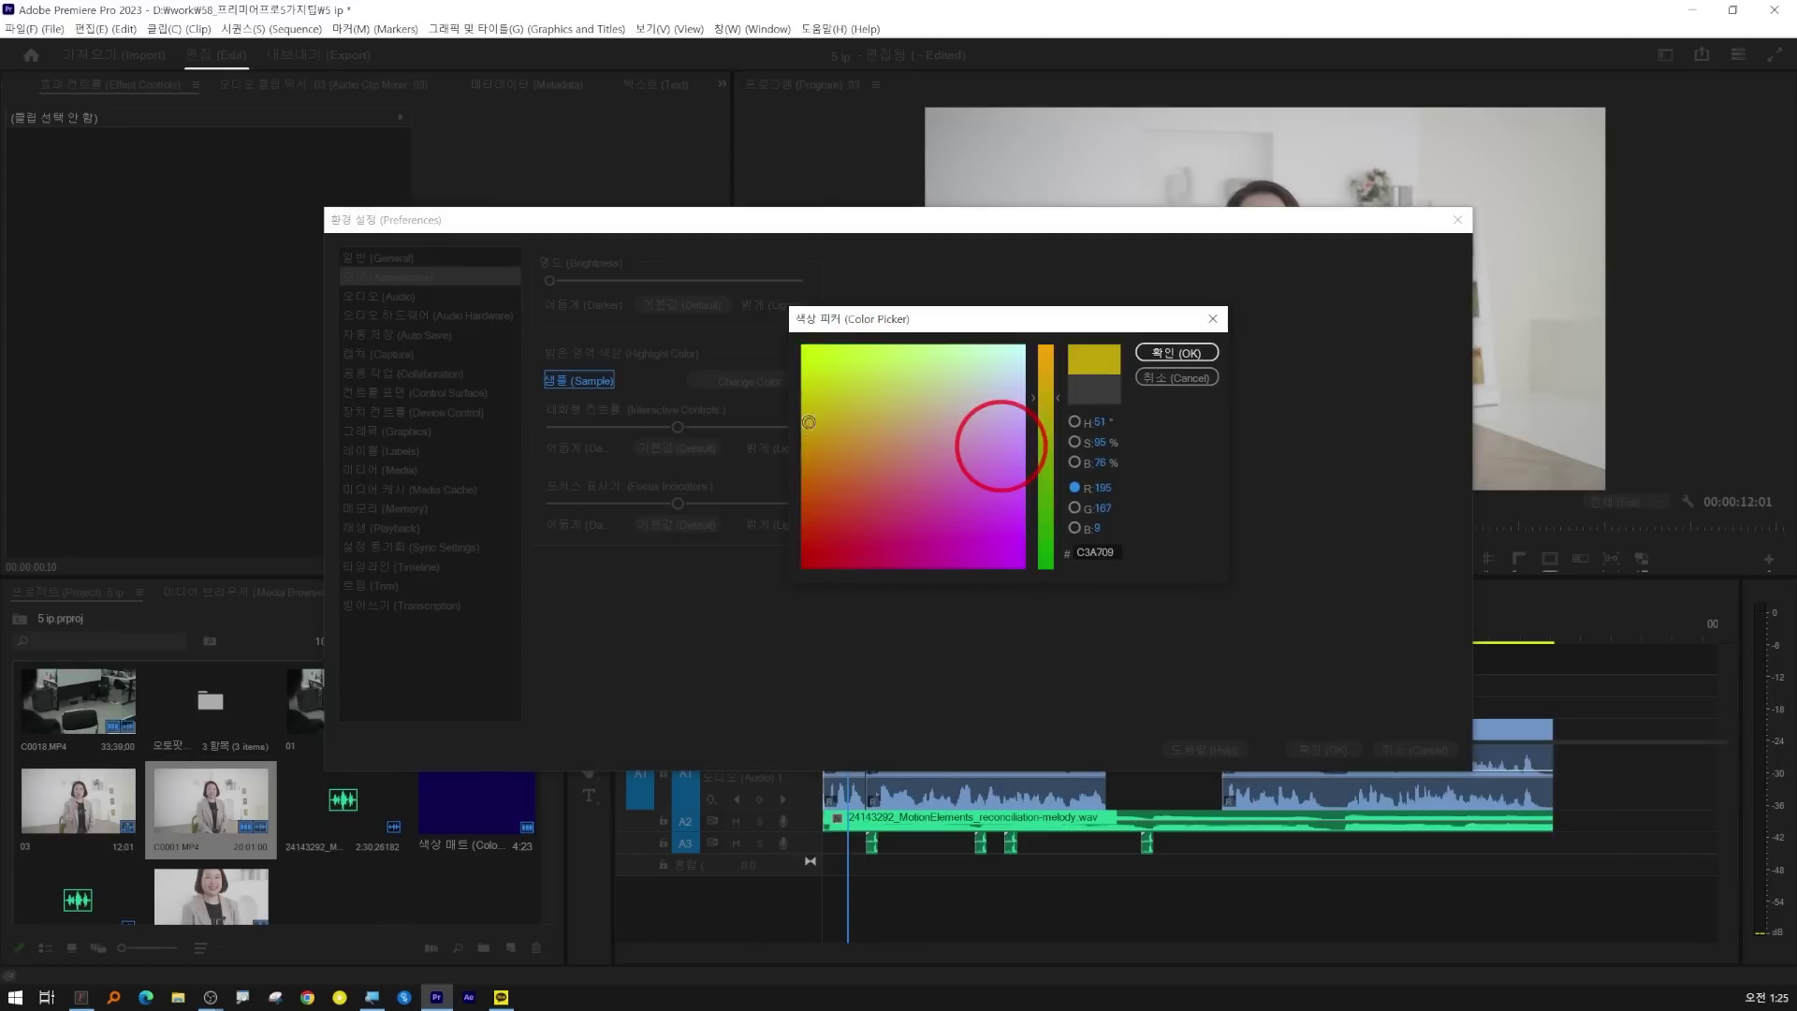
pyautogui.click(983, 348)
pyautogui.moveTo(1052, 432); pyautogui.dragTo(1046, 482)
pyautogui.moveTo(838, 552); pyautogui.dragTo(825, 586)
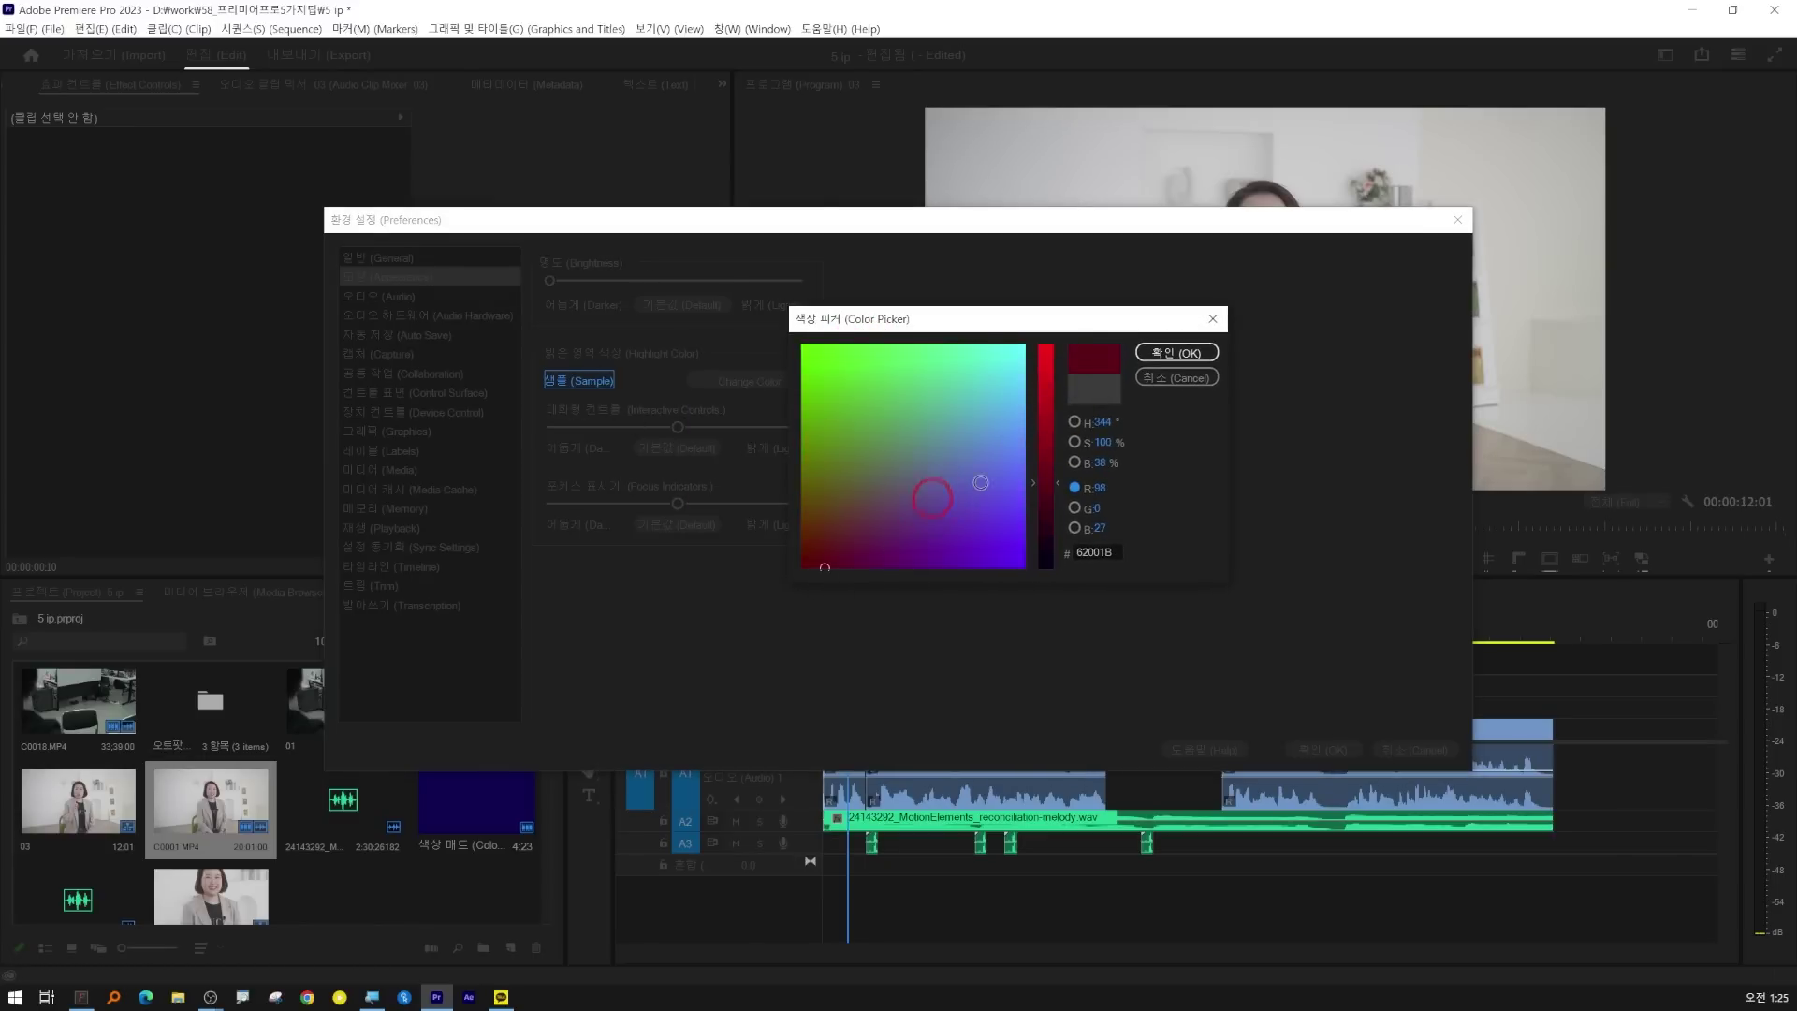
pyautogui.moveTo(979, 482); pyautogui.dragTo(1013, 333)
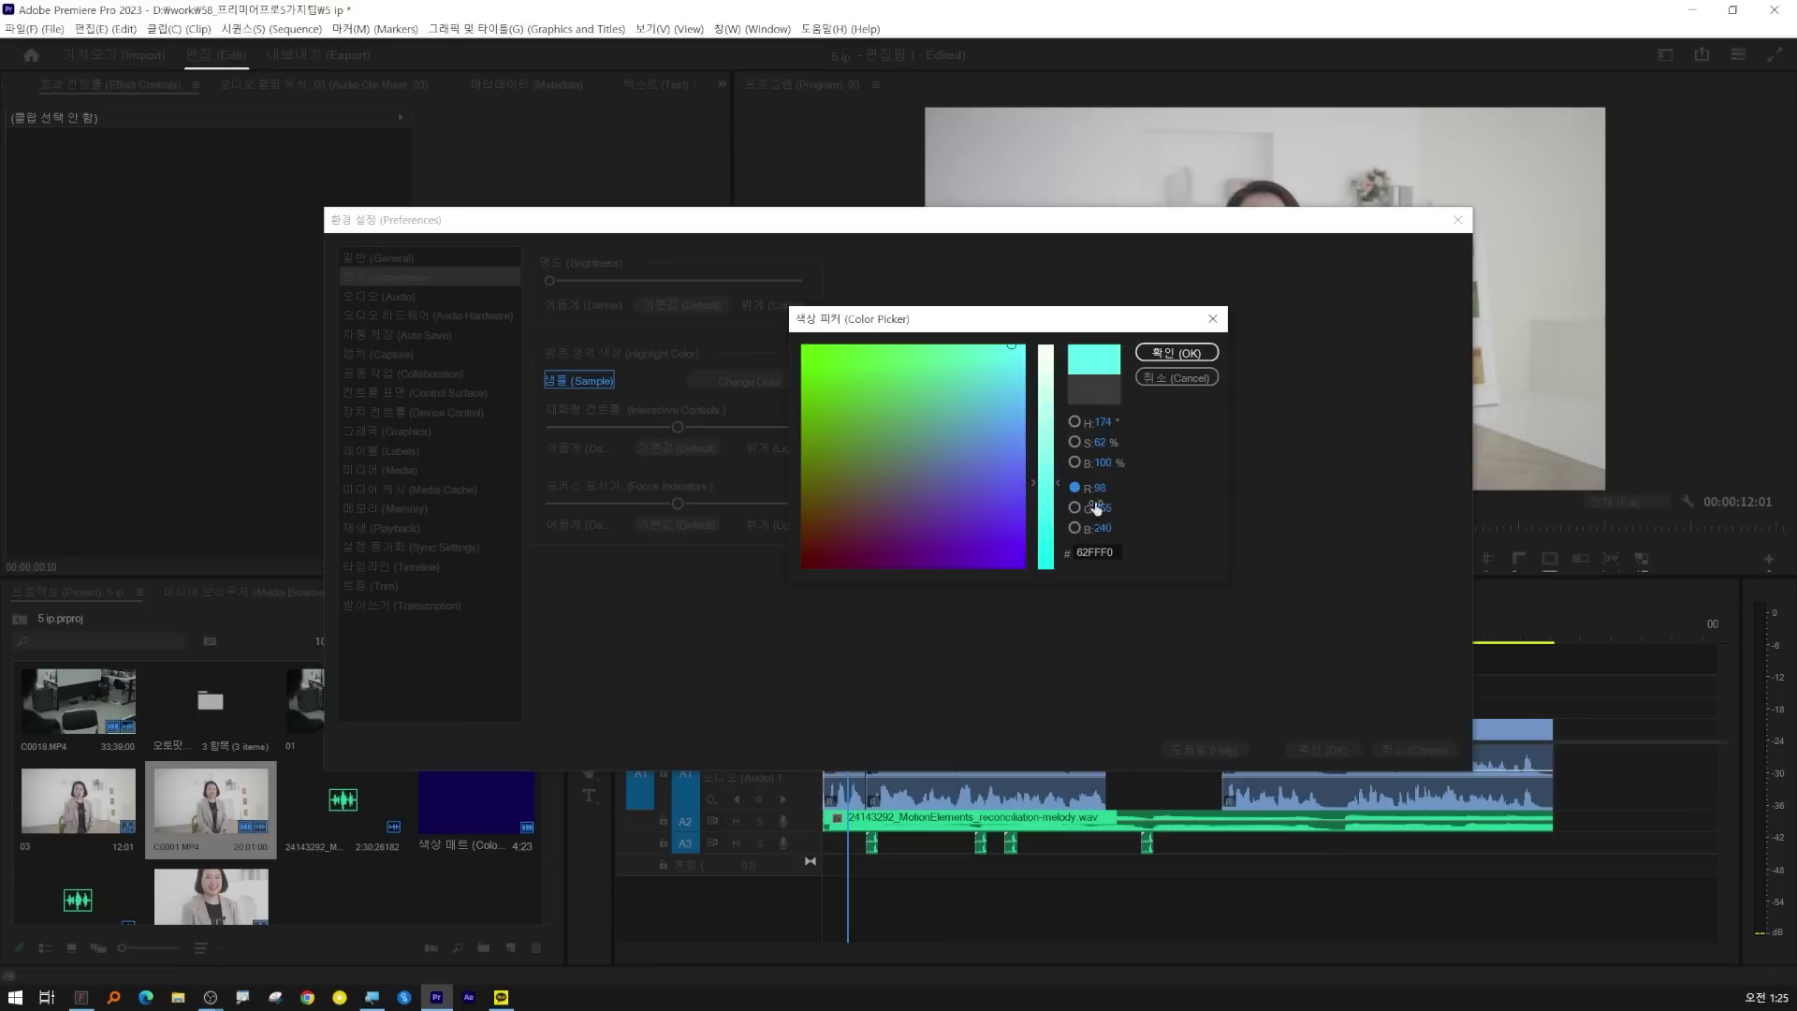
pyautogui.moveTo(866, 456); pyautogui.dragTo(961, 478)
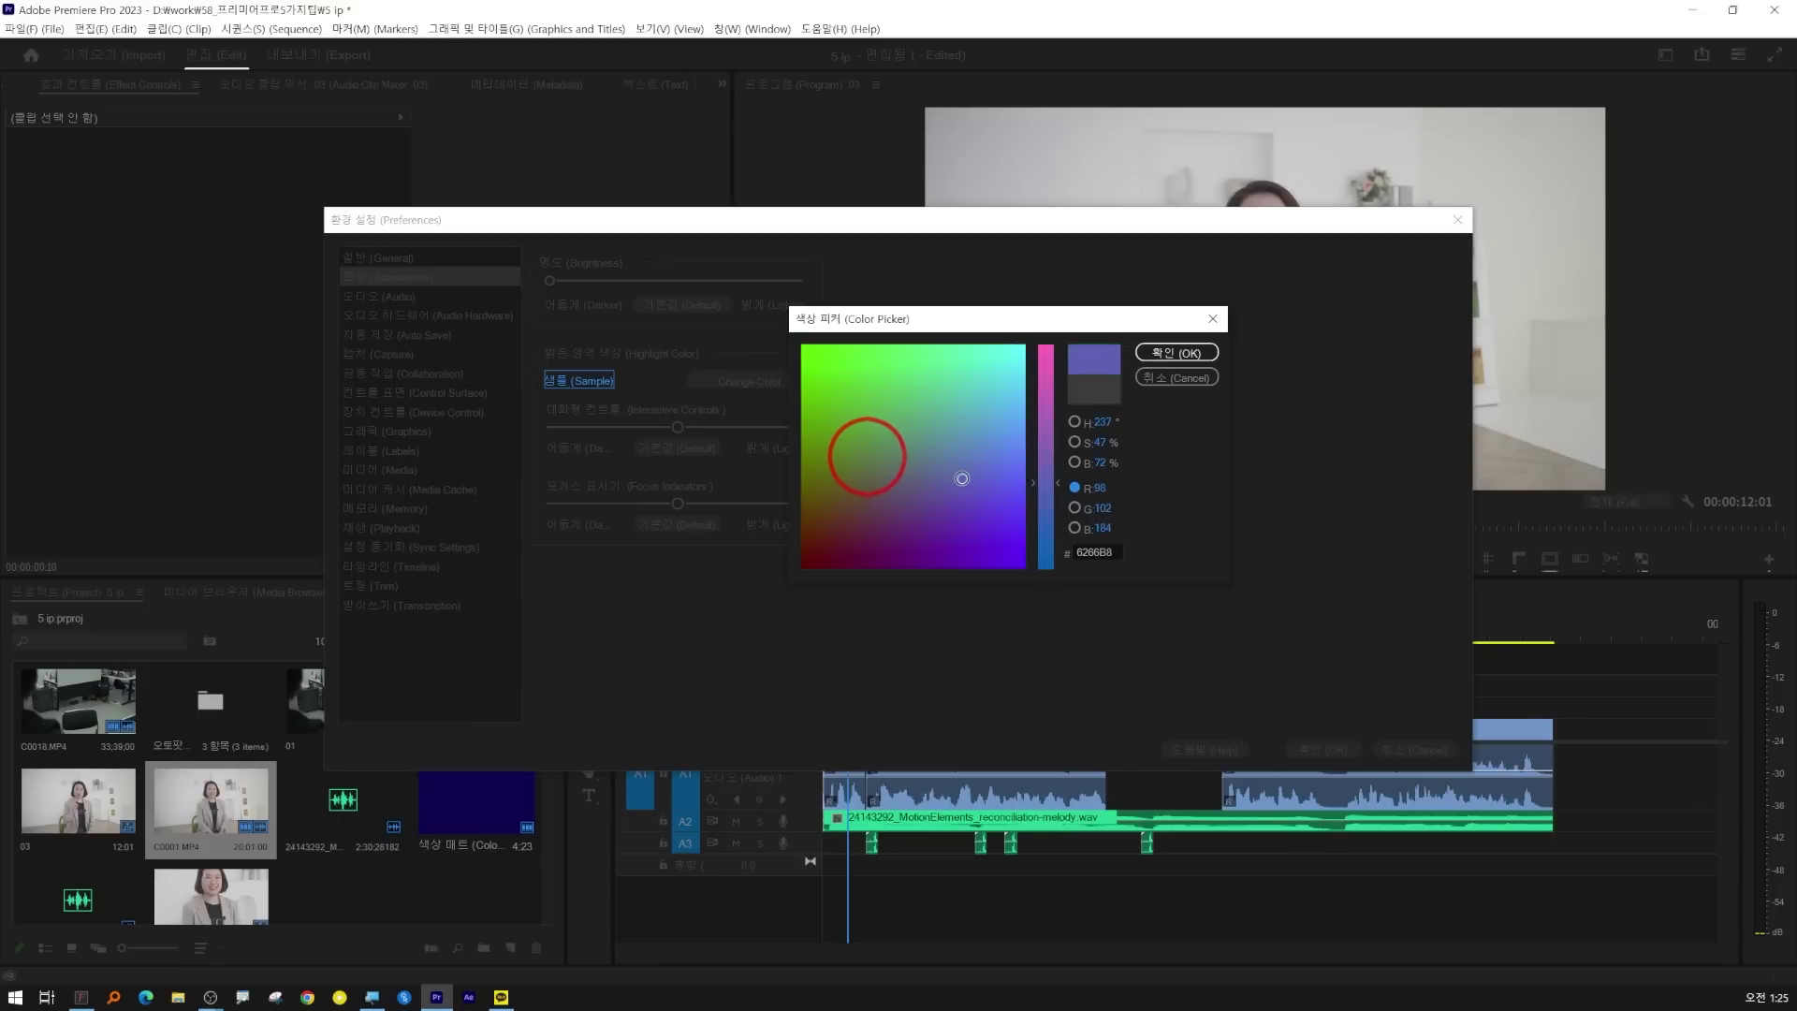
# - Pick a yellow highlight color using the hue model and apply the preferences
pyautogui.click(1075, 421)
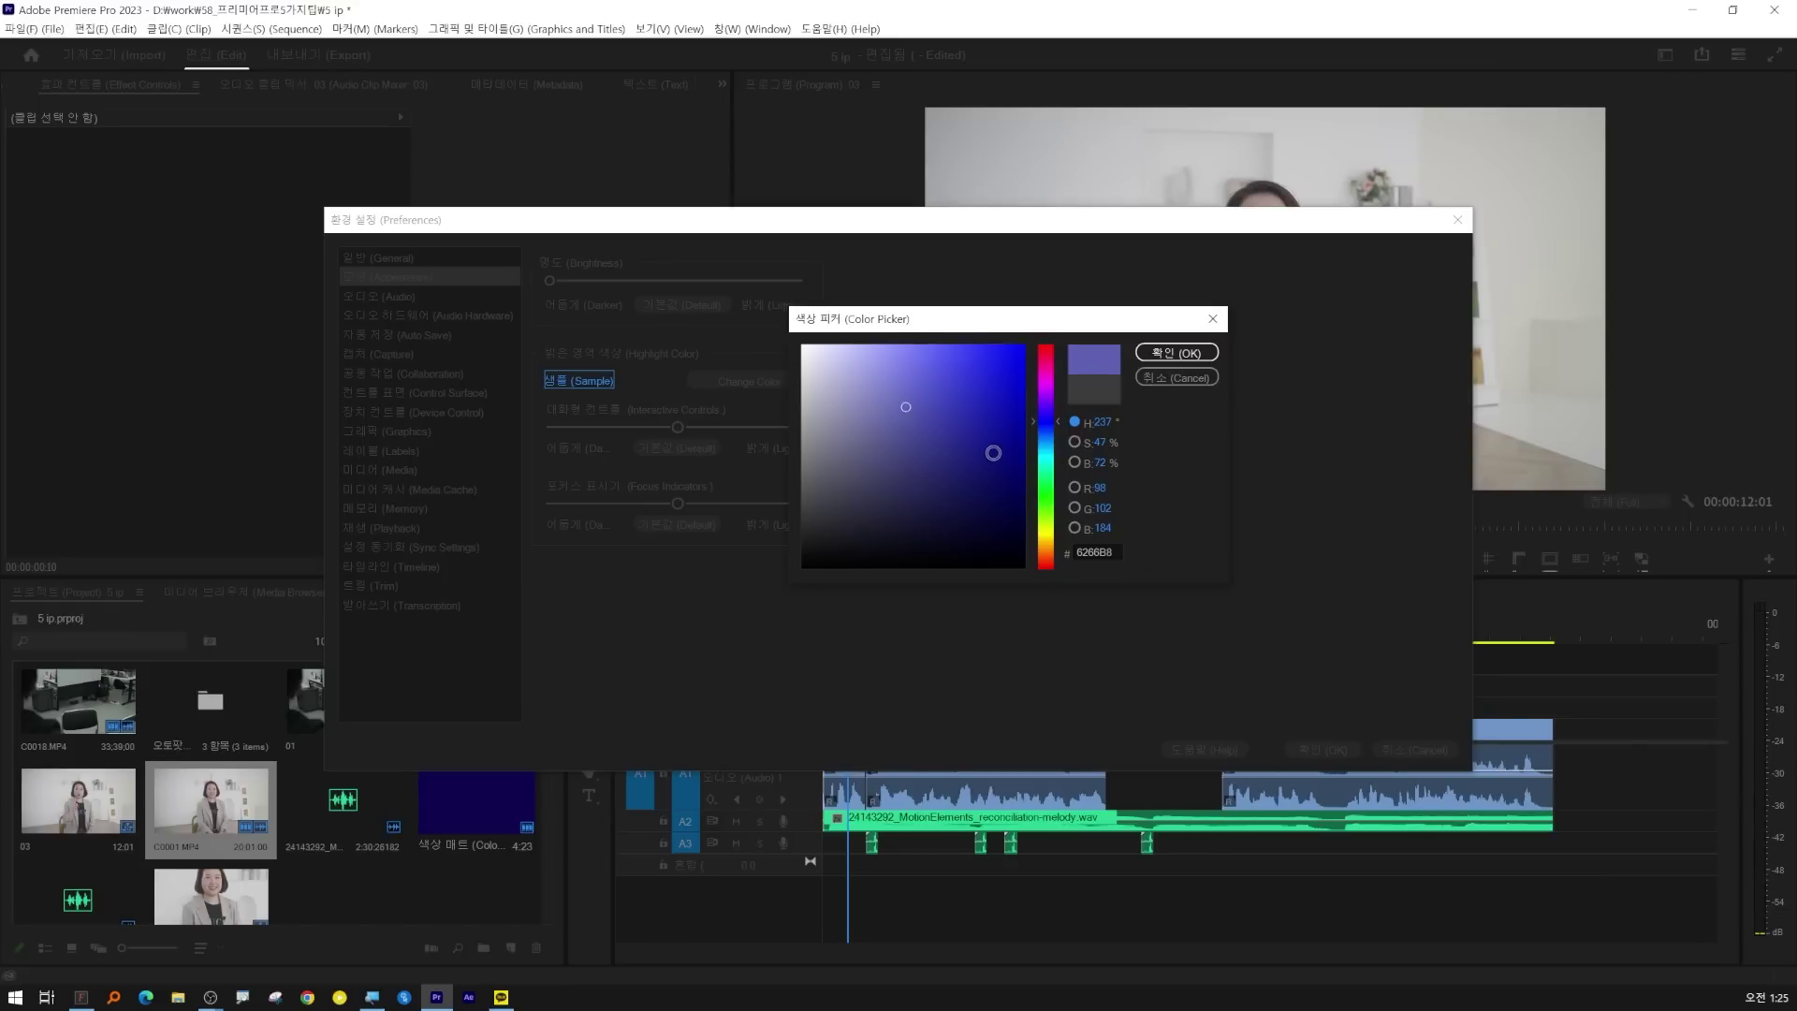
pyautogui.moveTo(1046, 425); pyautogui.dragTo(1044, 530)
pyautogui.click(1179, 353)
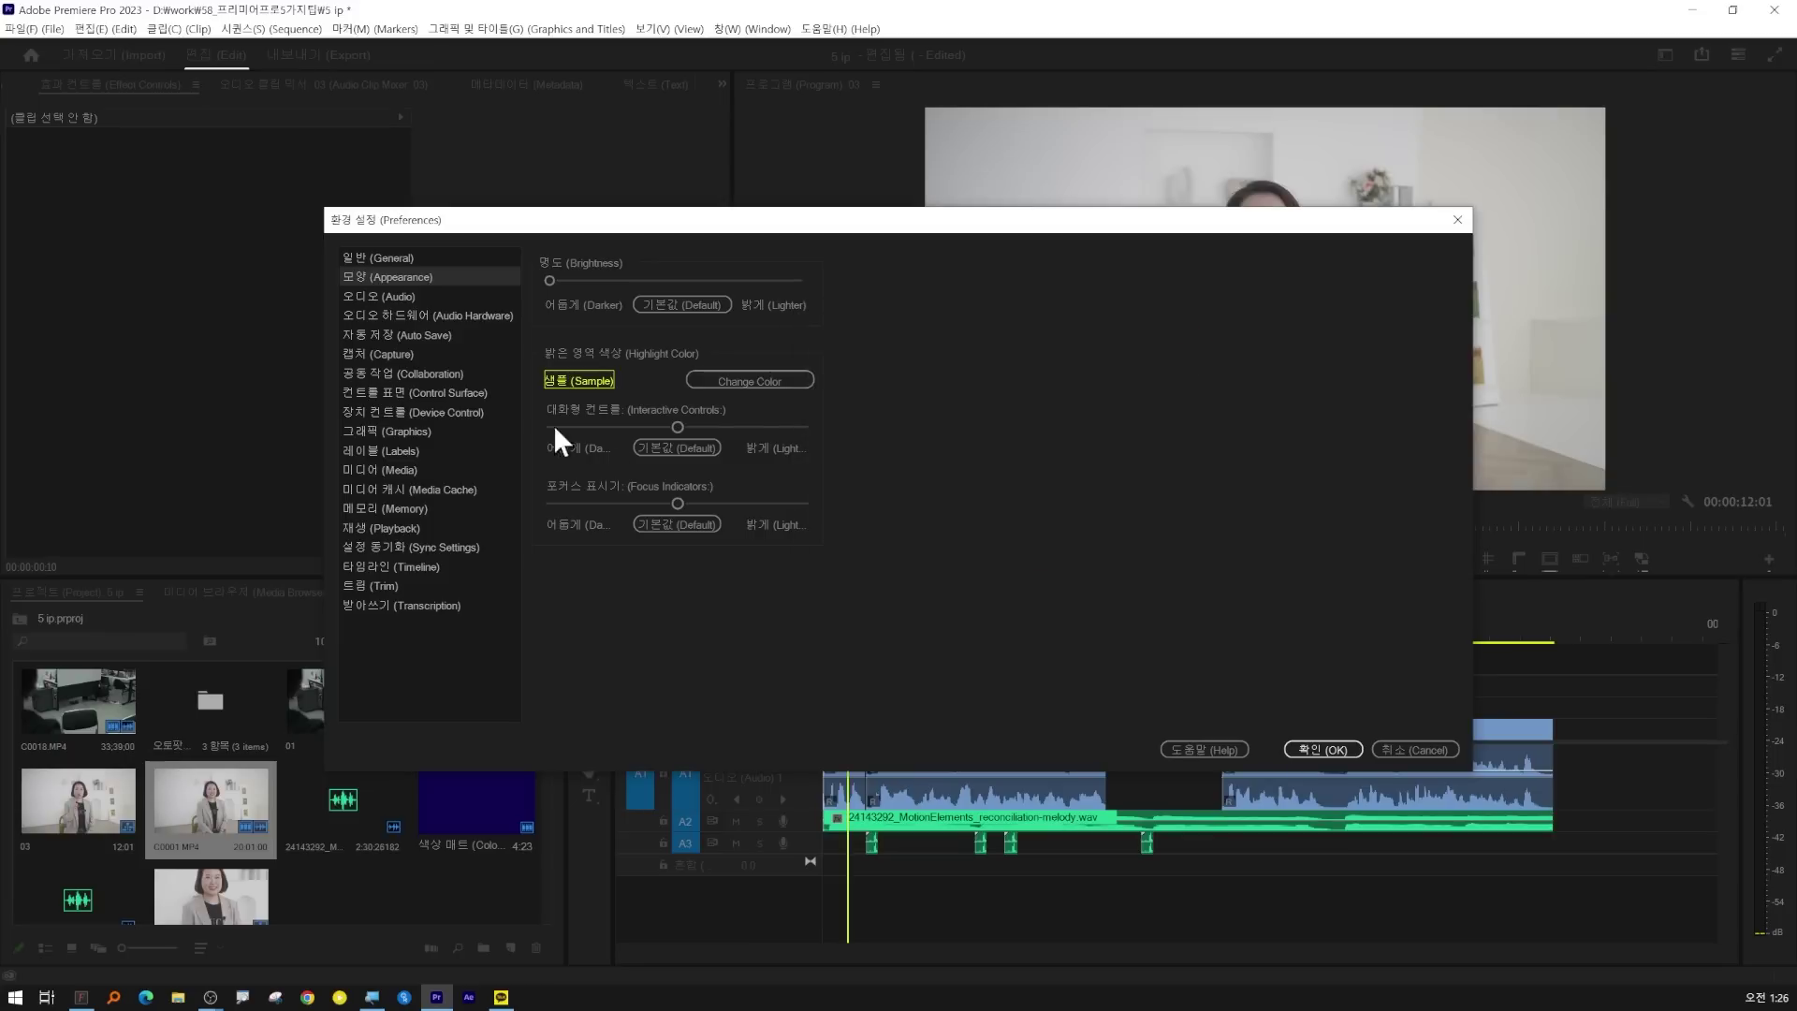
pyautogui.click(1322, 750)
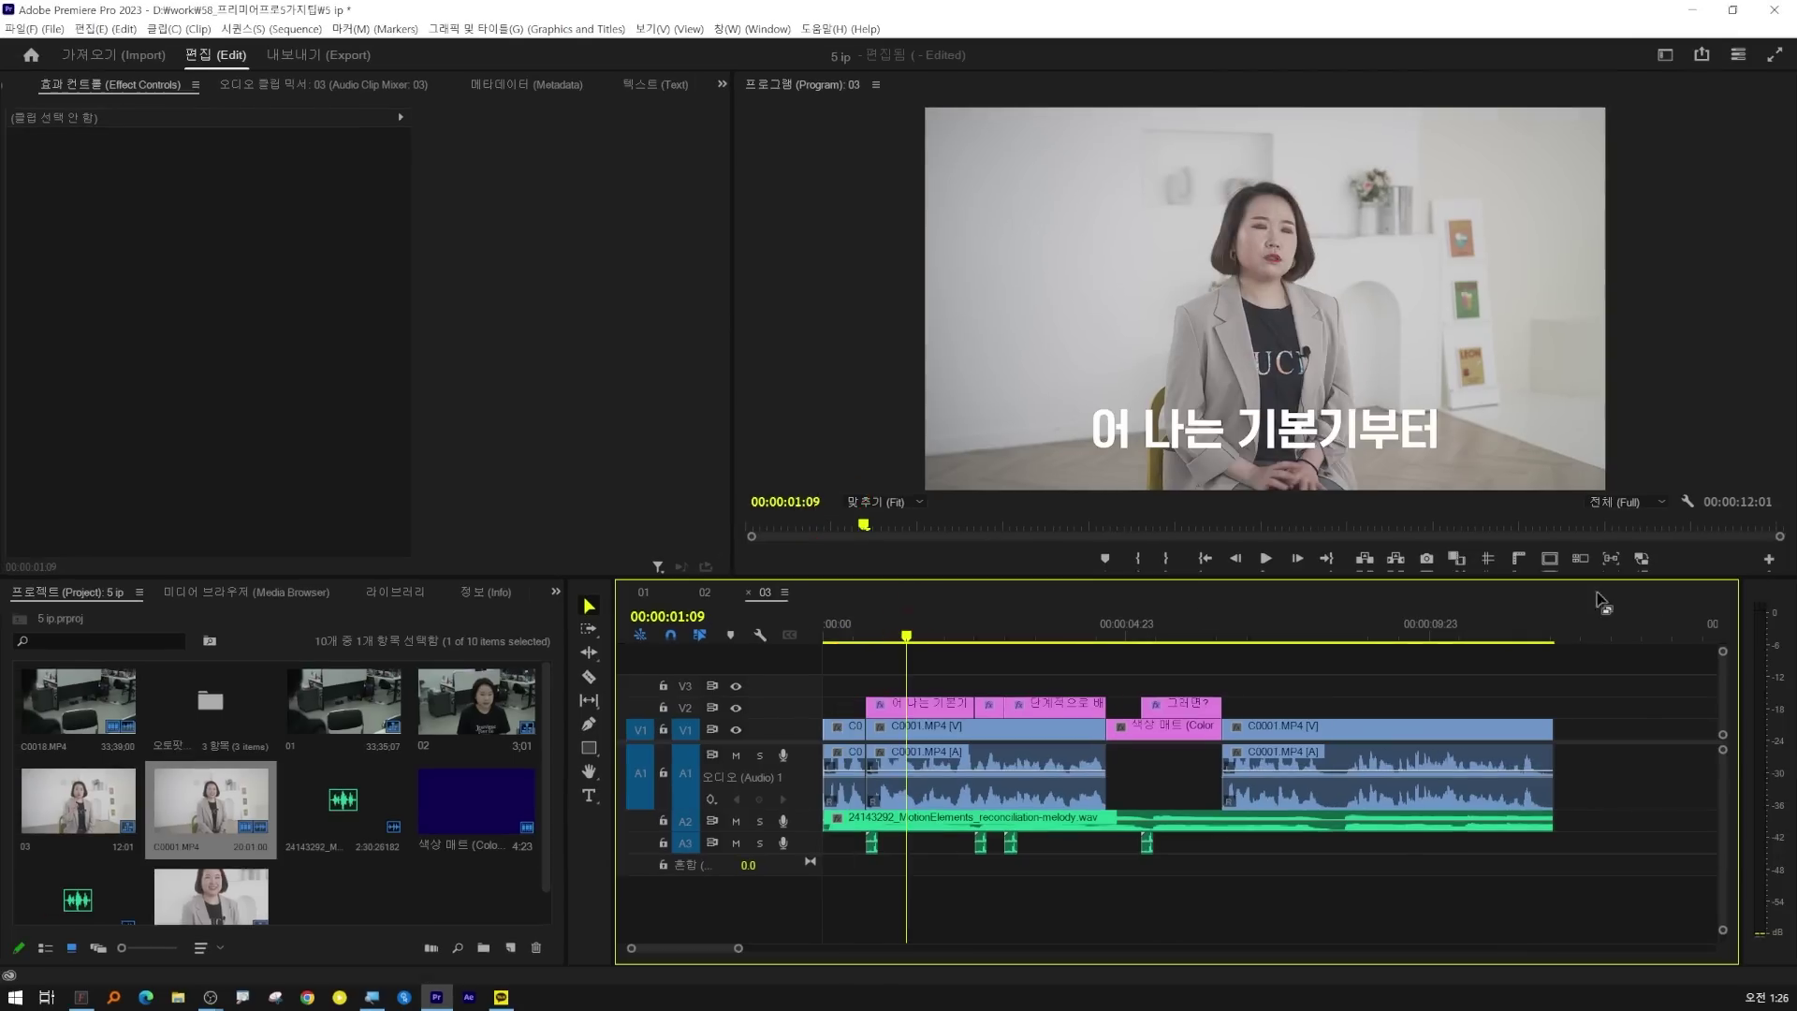
# - Place C0001.MP4 at the start of V1 in the new sequence, keeping the existing sequence settings, and return to sequence 03
pyautogui.moveTo(211, 776)
pyautogui.mouseDown()
pyautogui.moveTo(1035, 705)
pyautogui.moveTo(862, 786)
pyautogui.mouseUp()
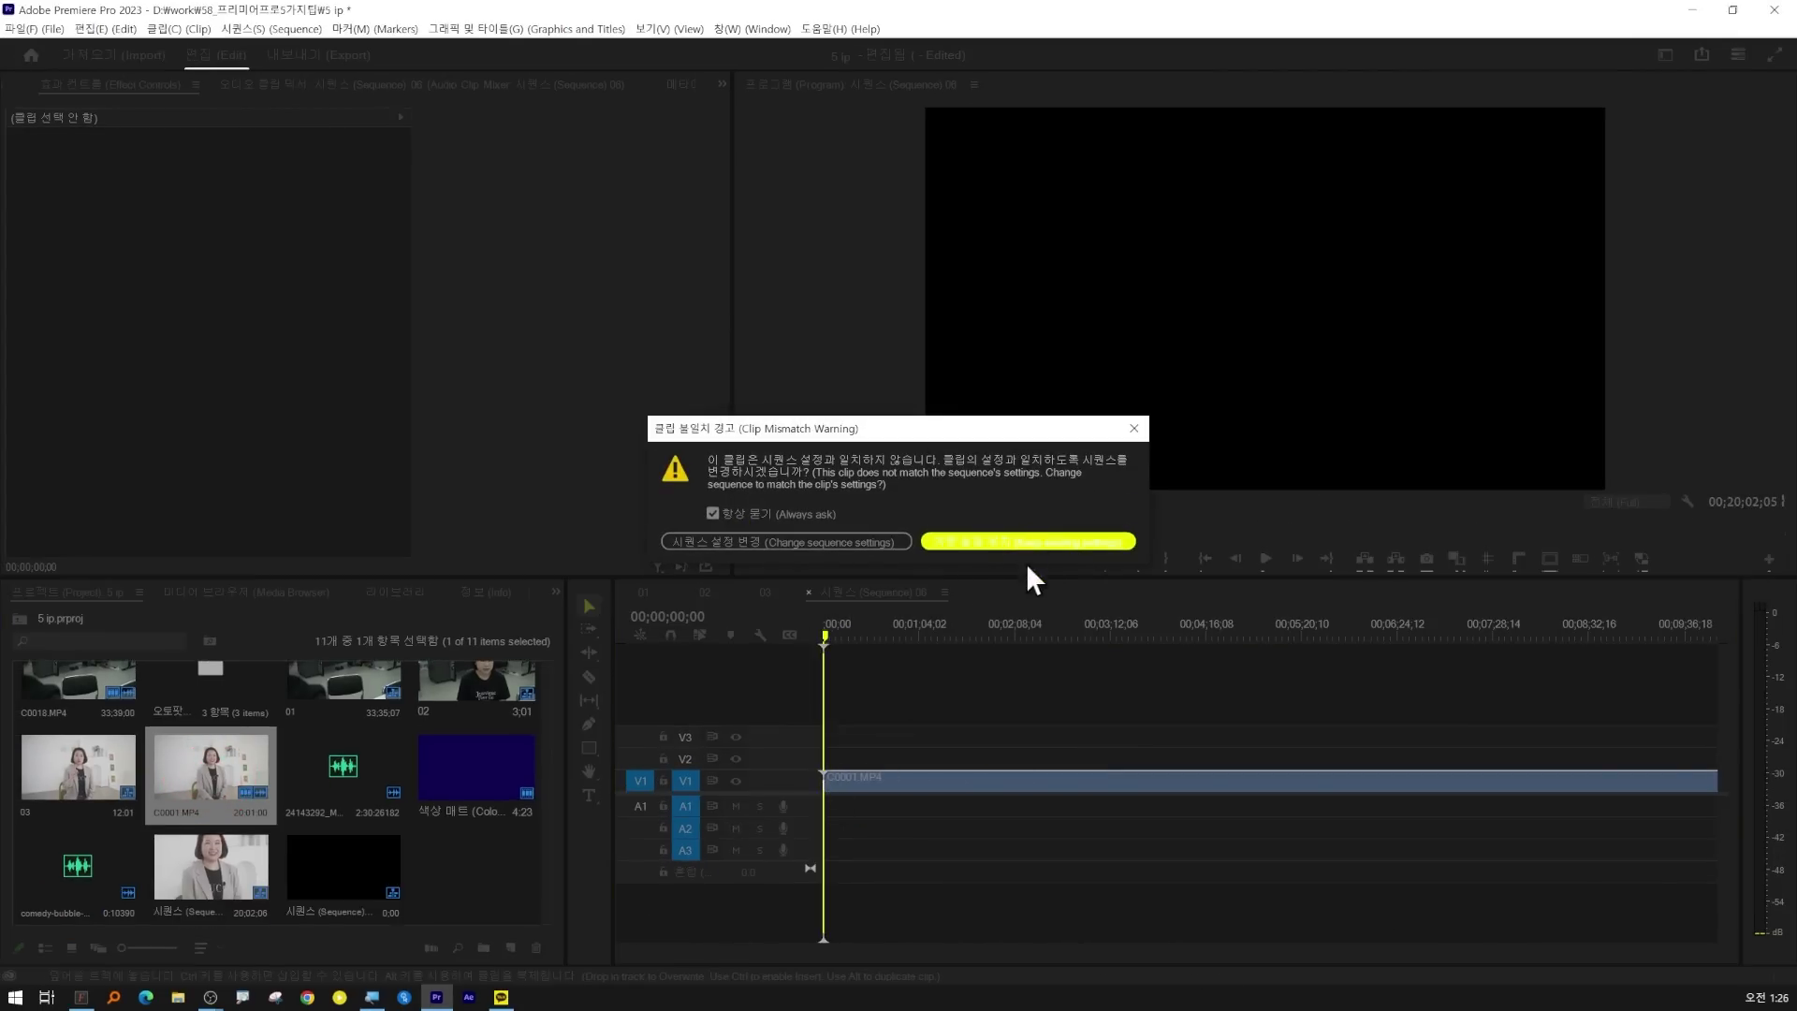
pyautogui.click(1059, 542)
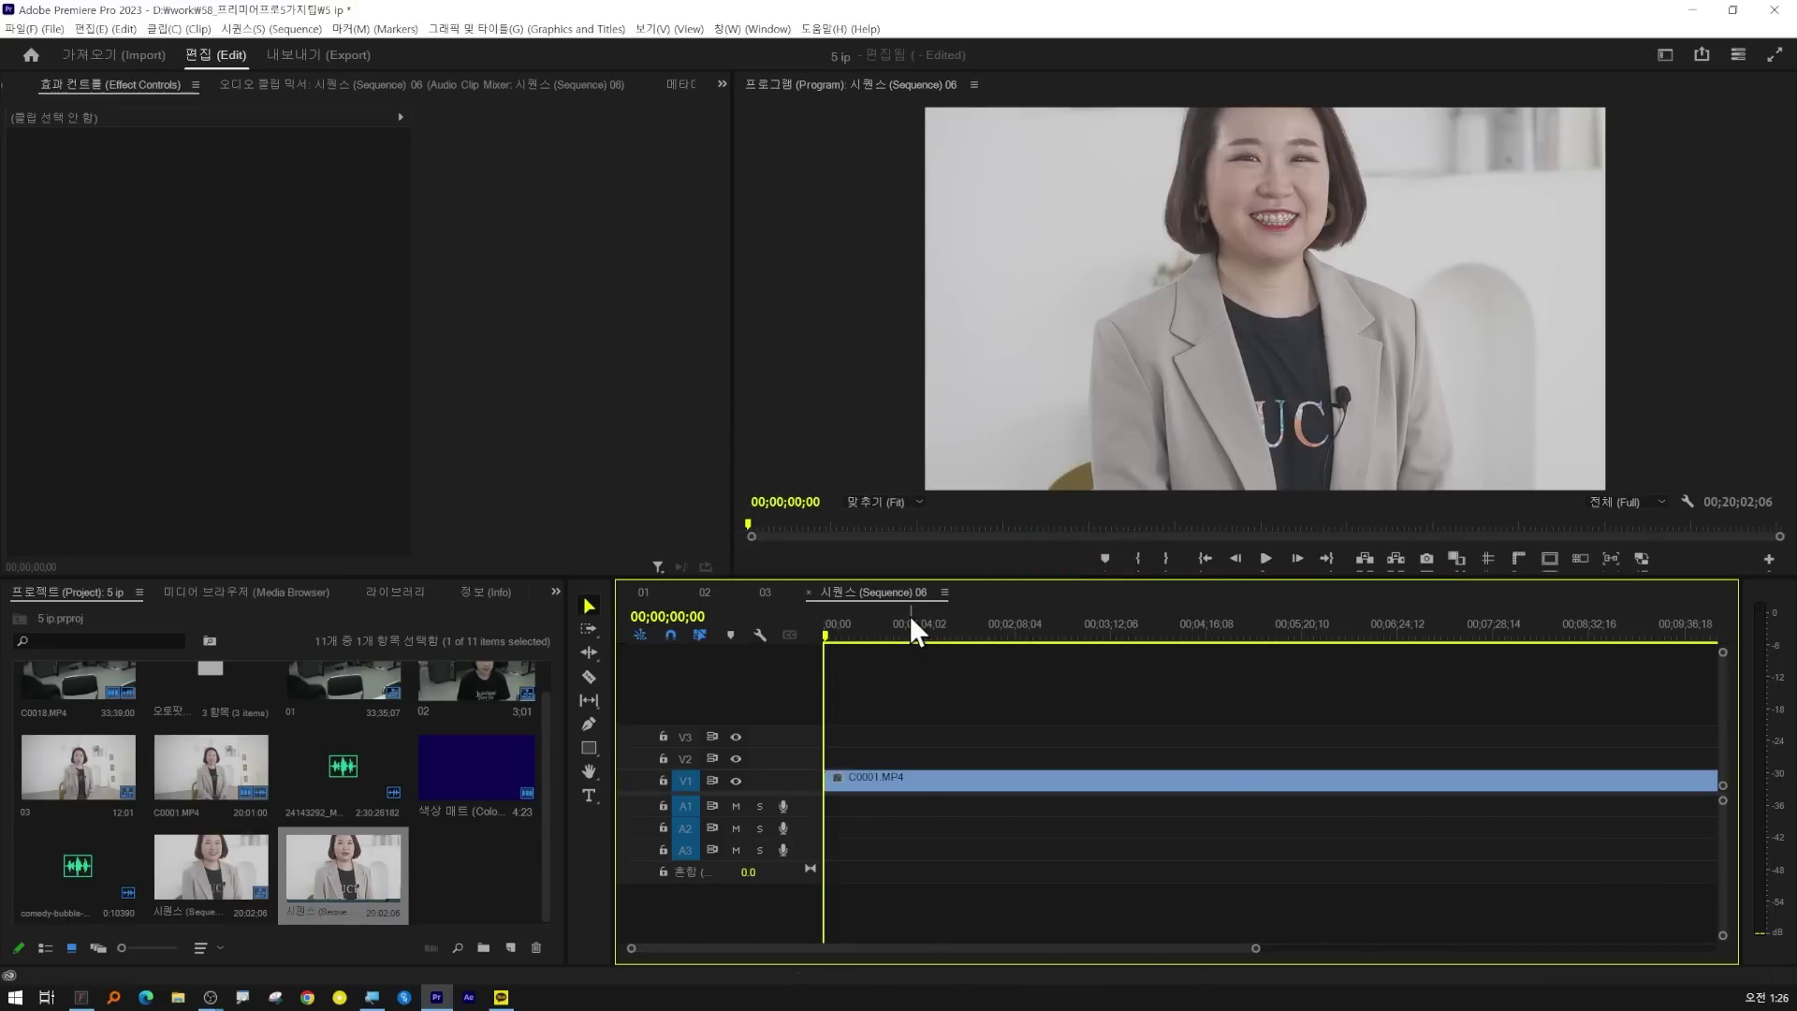
pyautogui.click(765, 592)
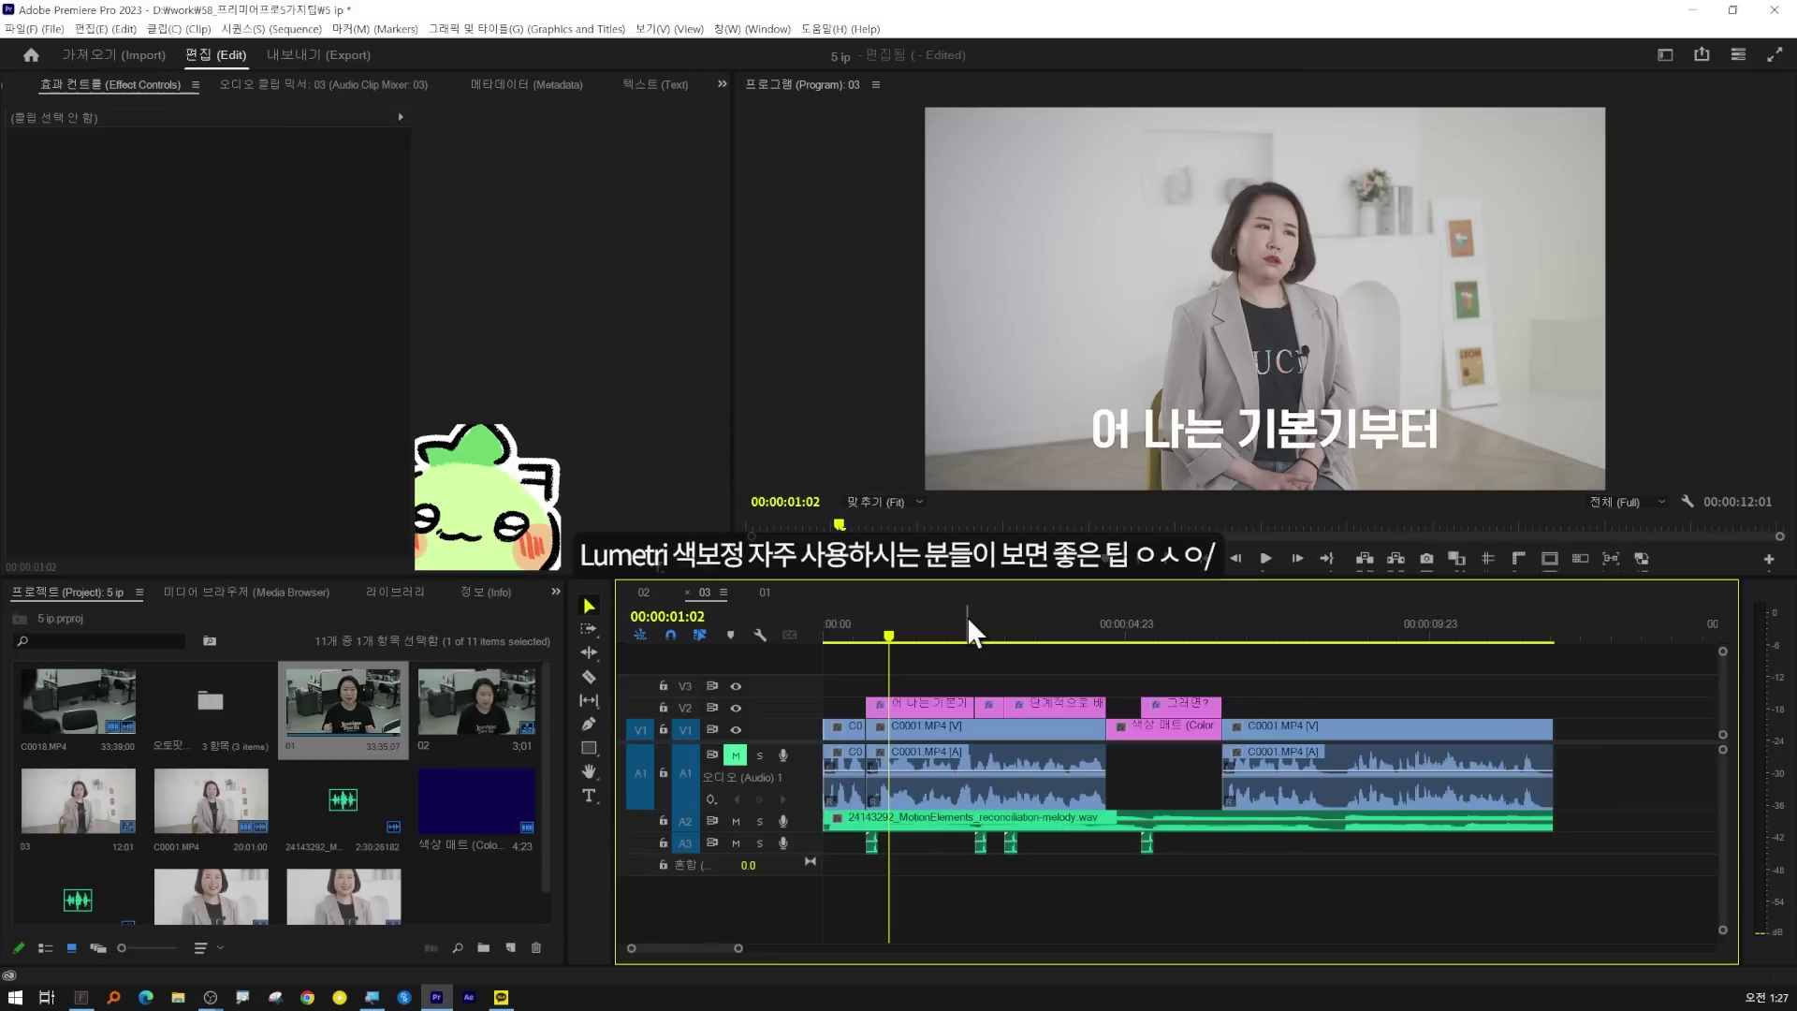
# - Play sequence 03, scrub the playhead to 00:00:01:19 and deselect the clip beneath it
pyautogui.press('space')
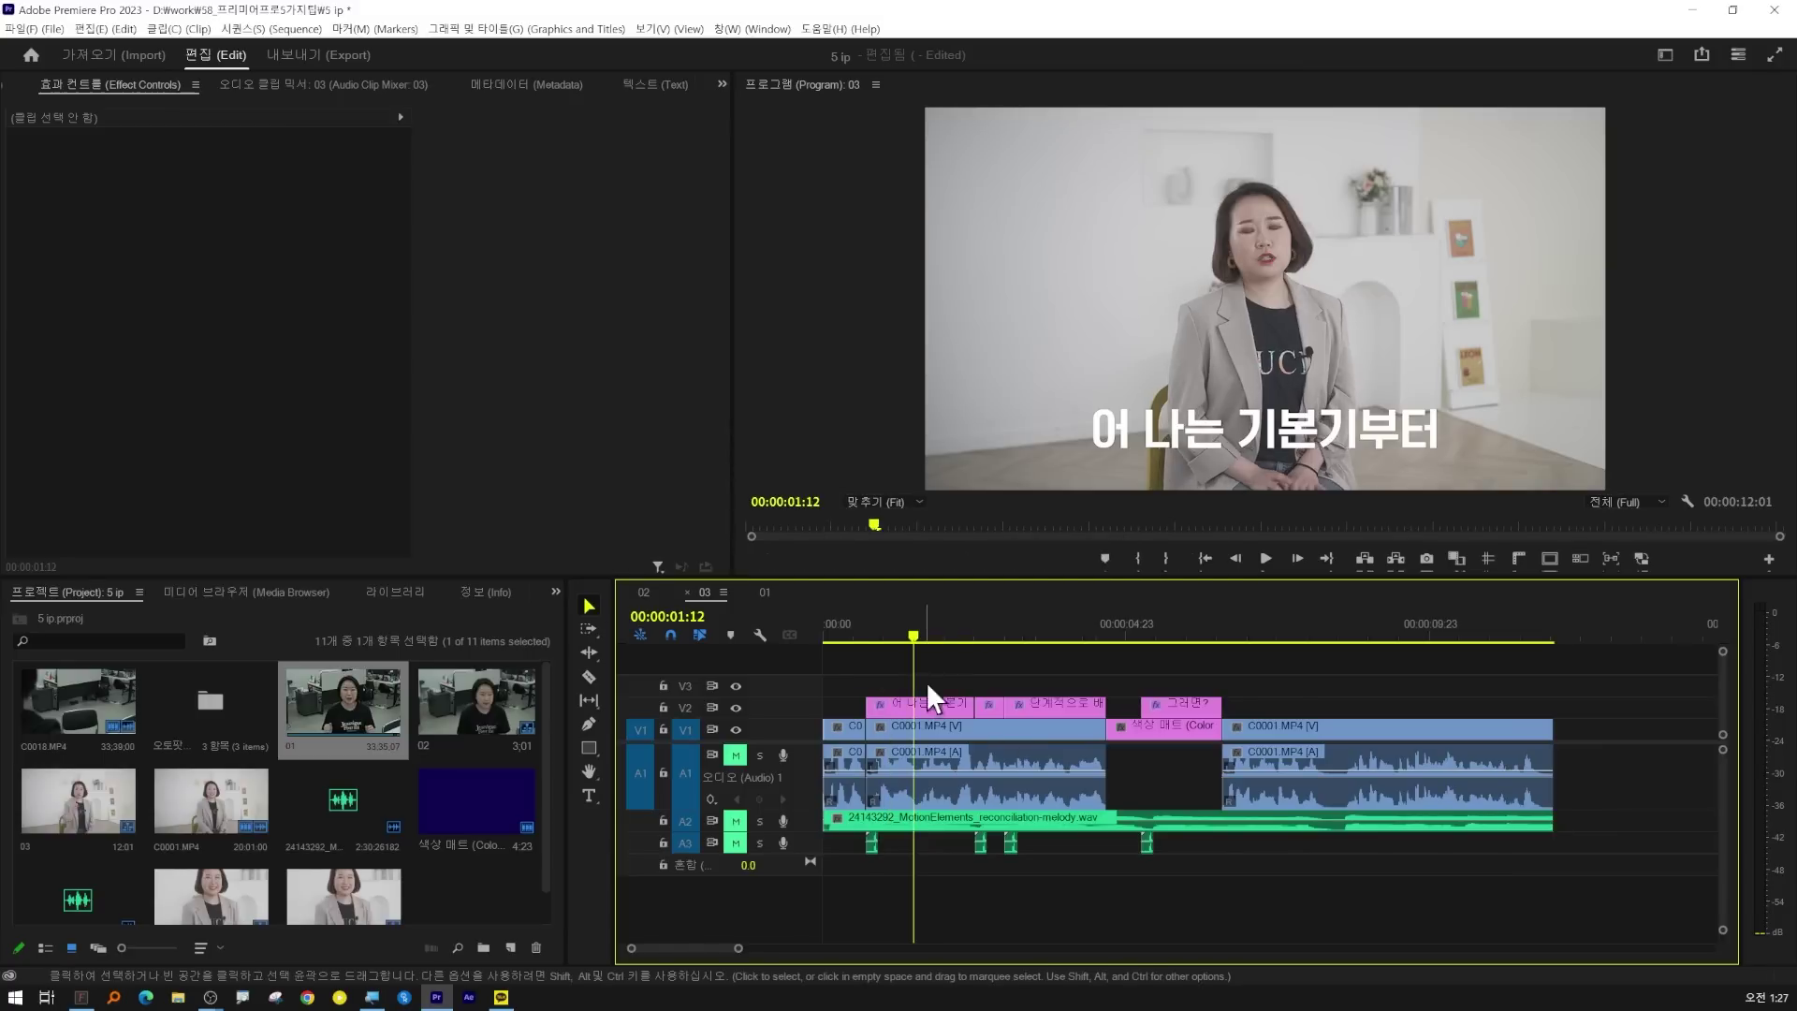
pyautogui.moveTo(908, 634)
pyautogui.mouseDown()
pyautogui.moveTo(842, 632)
pyautogui.moveTo(1313, 657)
pyautogui.moveTo(857, 635)
pyautogui.moveTo(930, 656)
pyautogui.mouseUp()
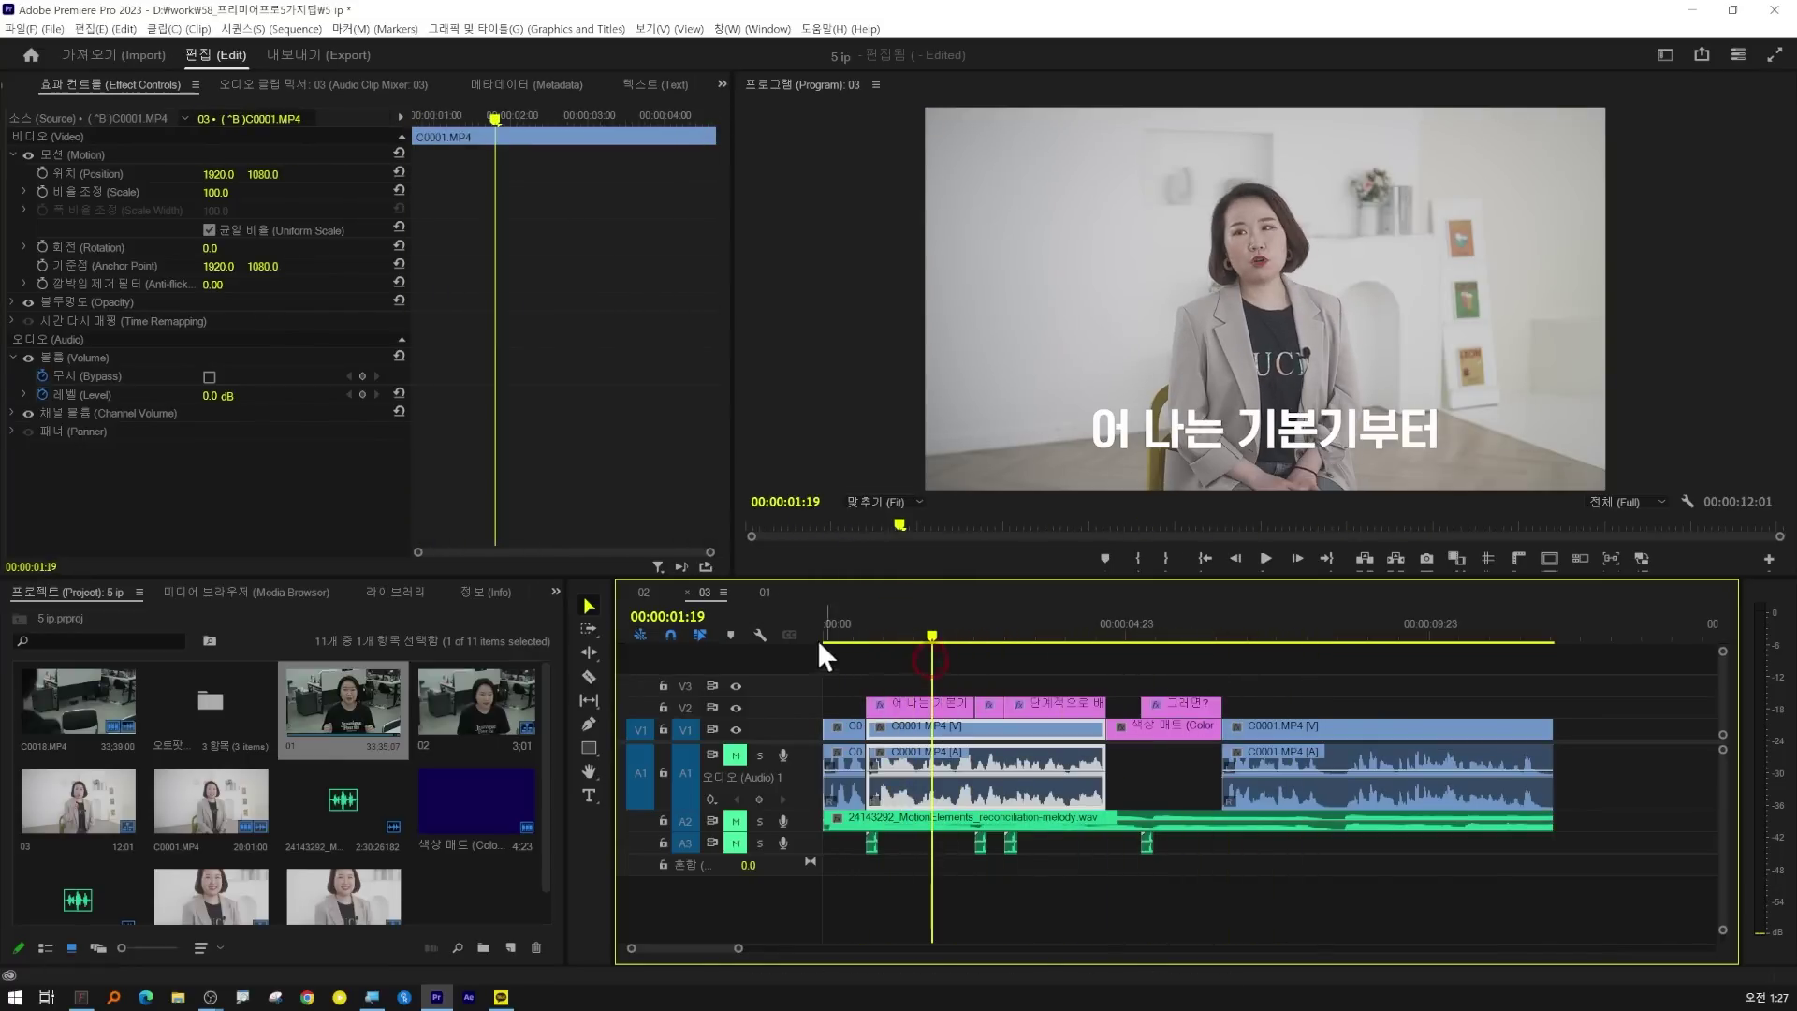
pyautogui.click(889, 679)
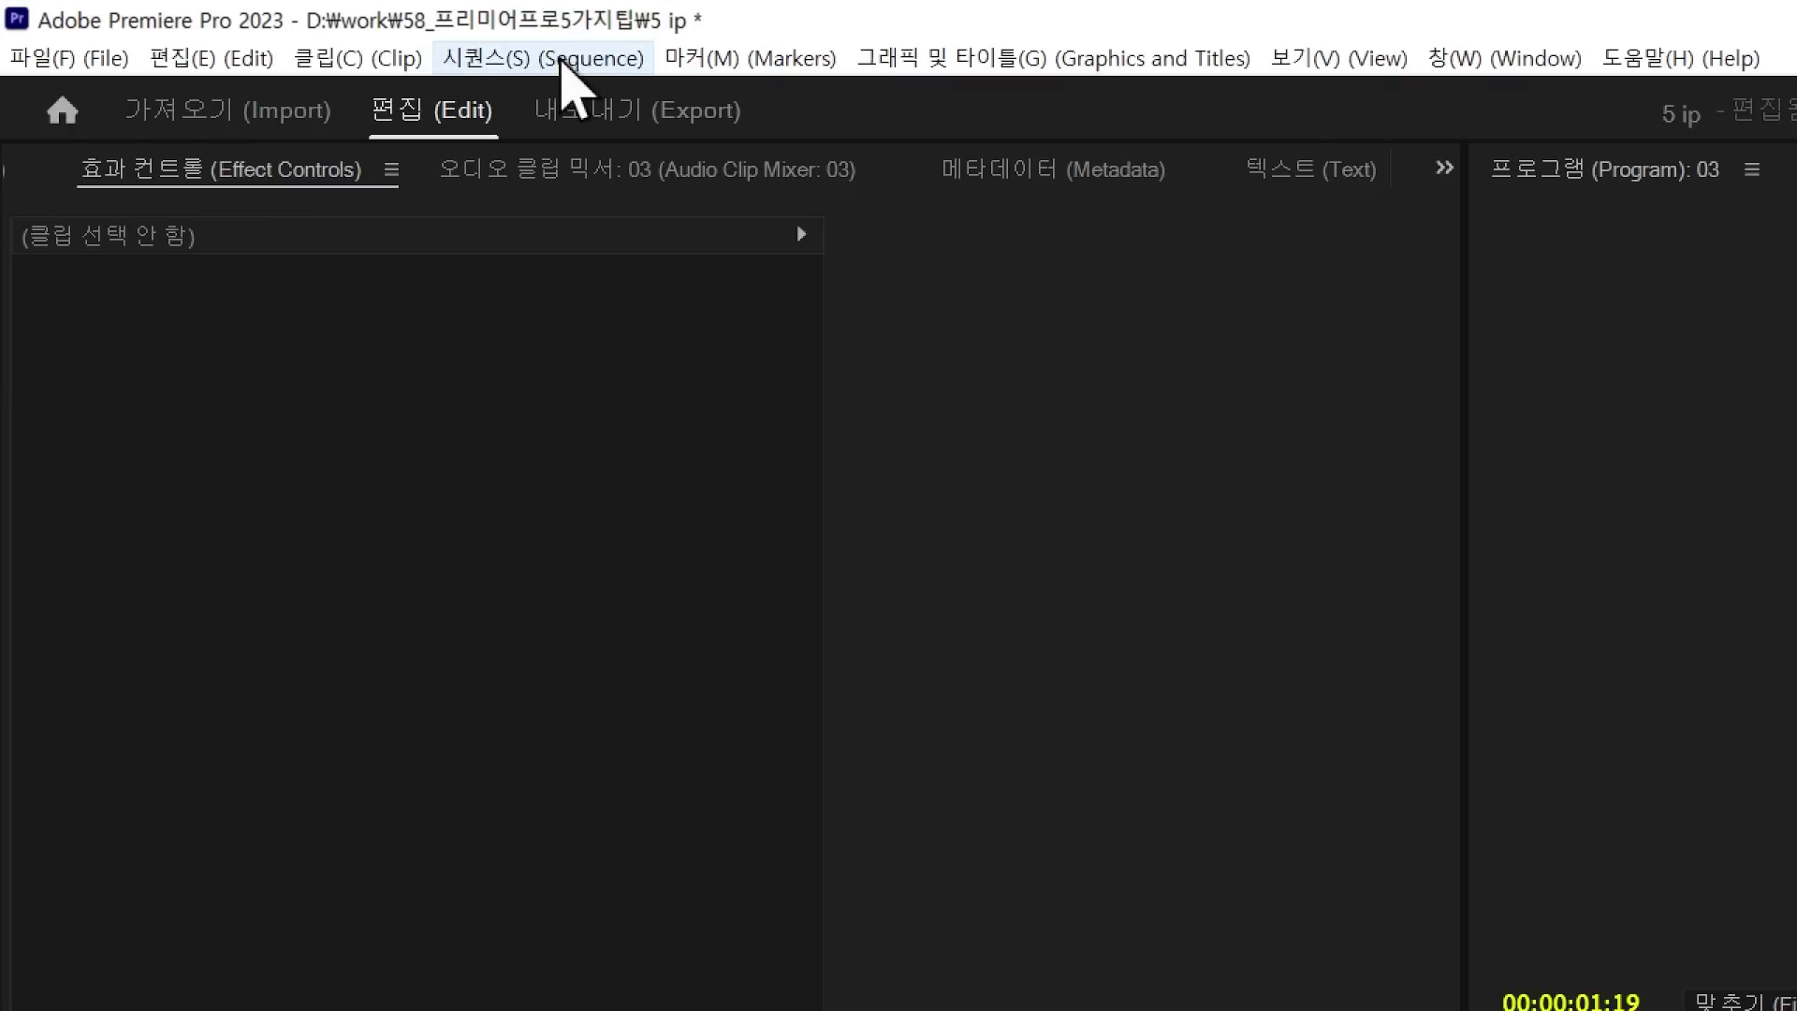
# - Scrub sequence 03 to 00:00:02:12 and turn off Selection Follows Playhead for the sequence
pyautogui.click(560, 59)
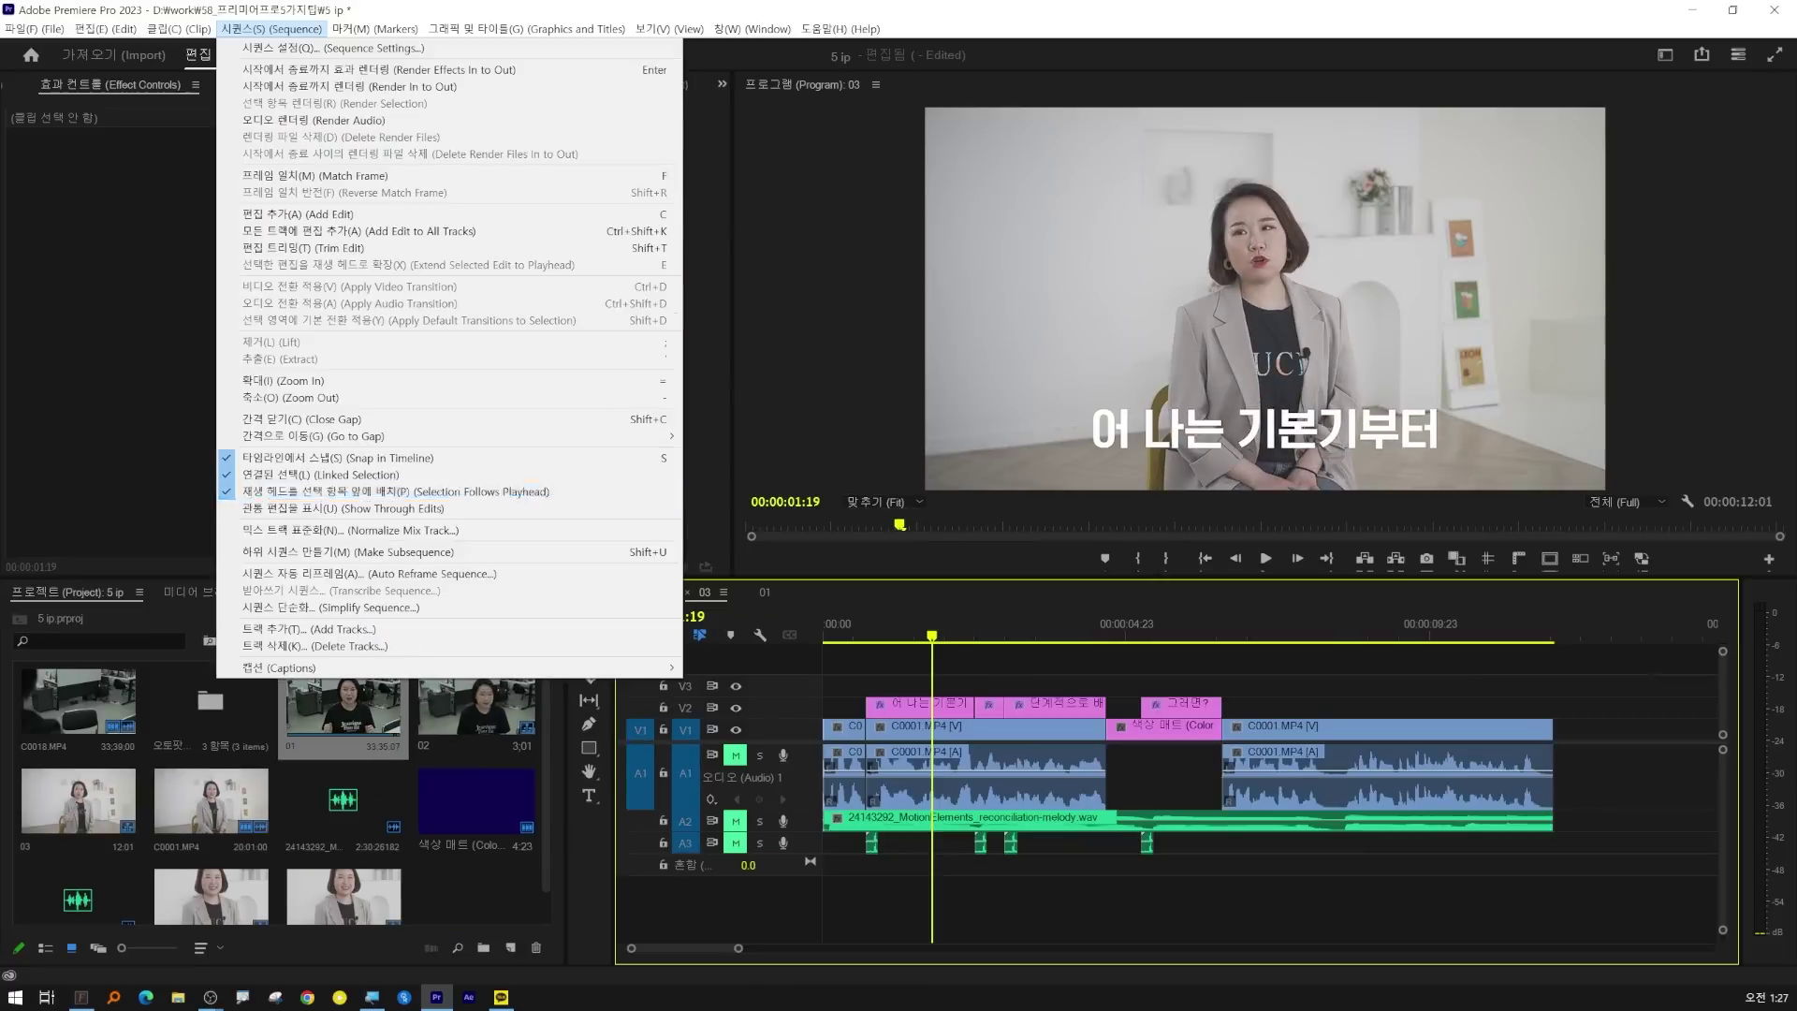
pyautogui.moveTo(936, 630); pyautogui.dragTo(1010, 672)
pyautogui.click(998, 666)
pyautogui.click(1011, 672)
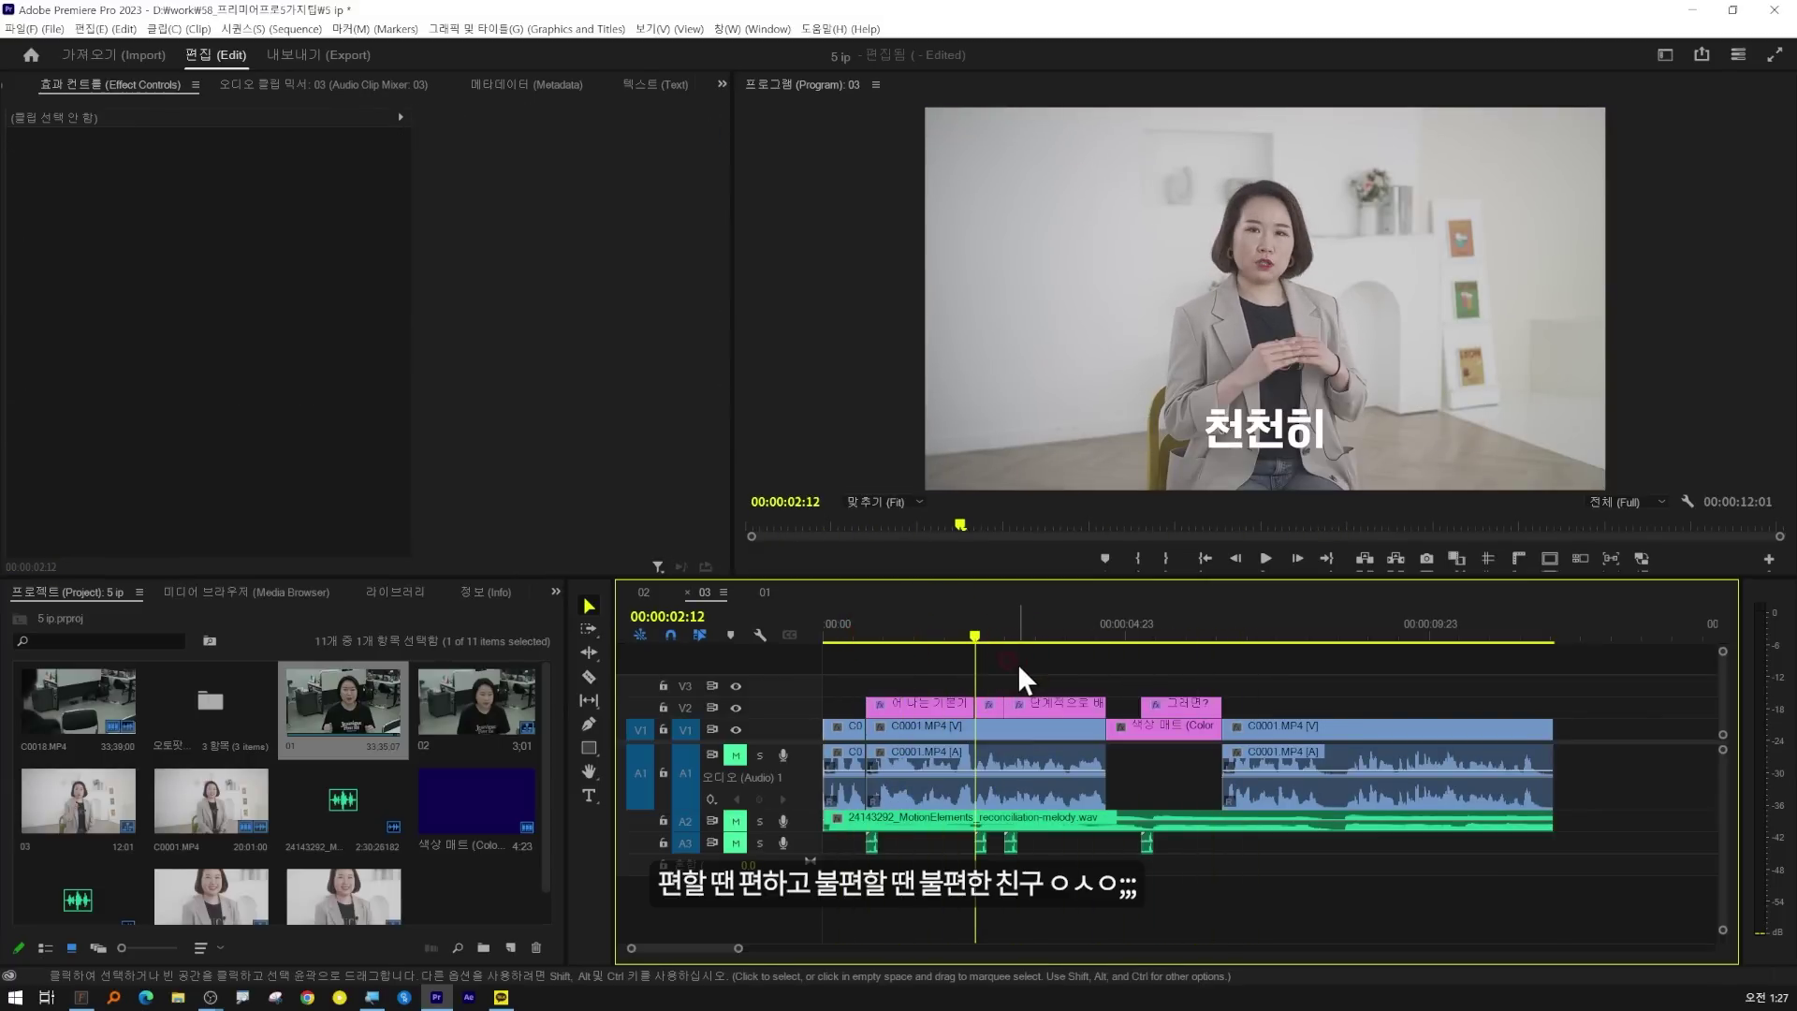
pyautogui.click(251, 34)
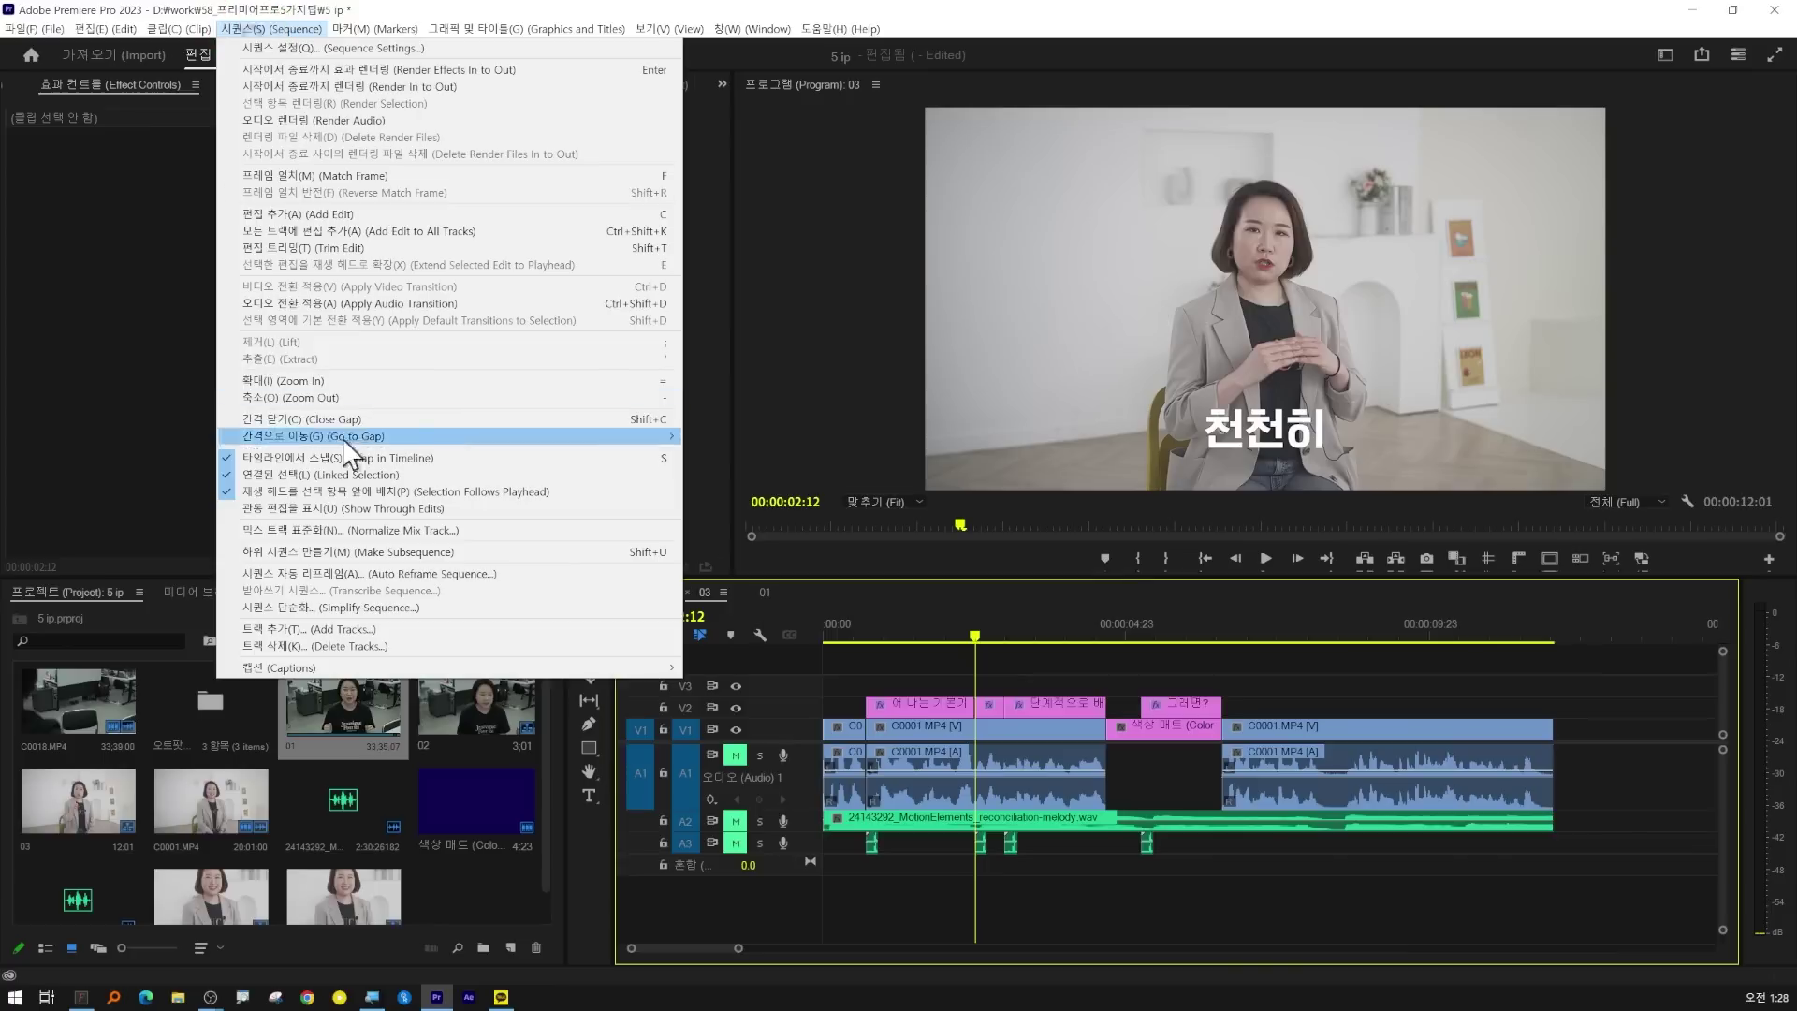
pyautogui.click(378, 492)
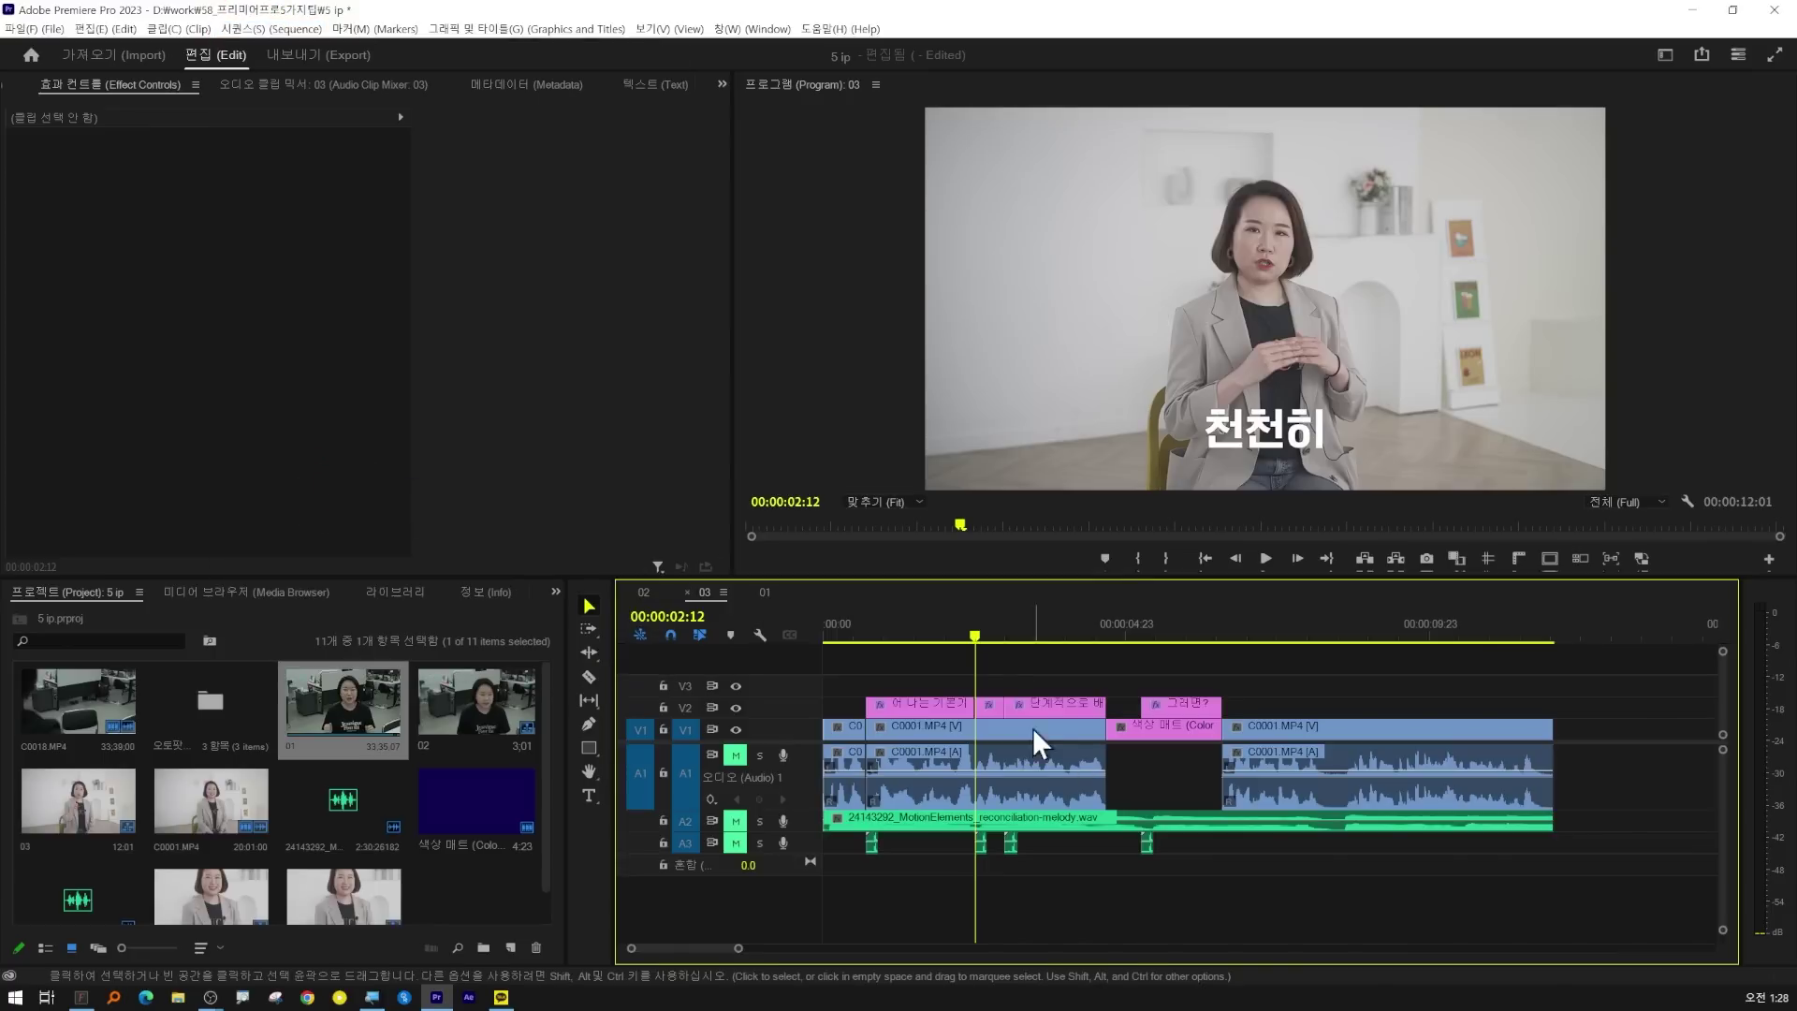
# - Scrub sequence 03 to 00:00:00:23 and switch to the Color workspace
pyautogui.moveTo(974, 638); pyautogui.dragTo(881, 646)
pyautogui.click(934, 687)
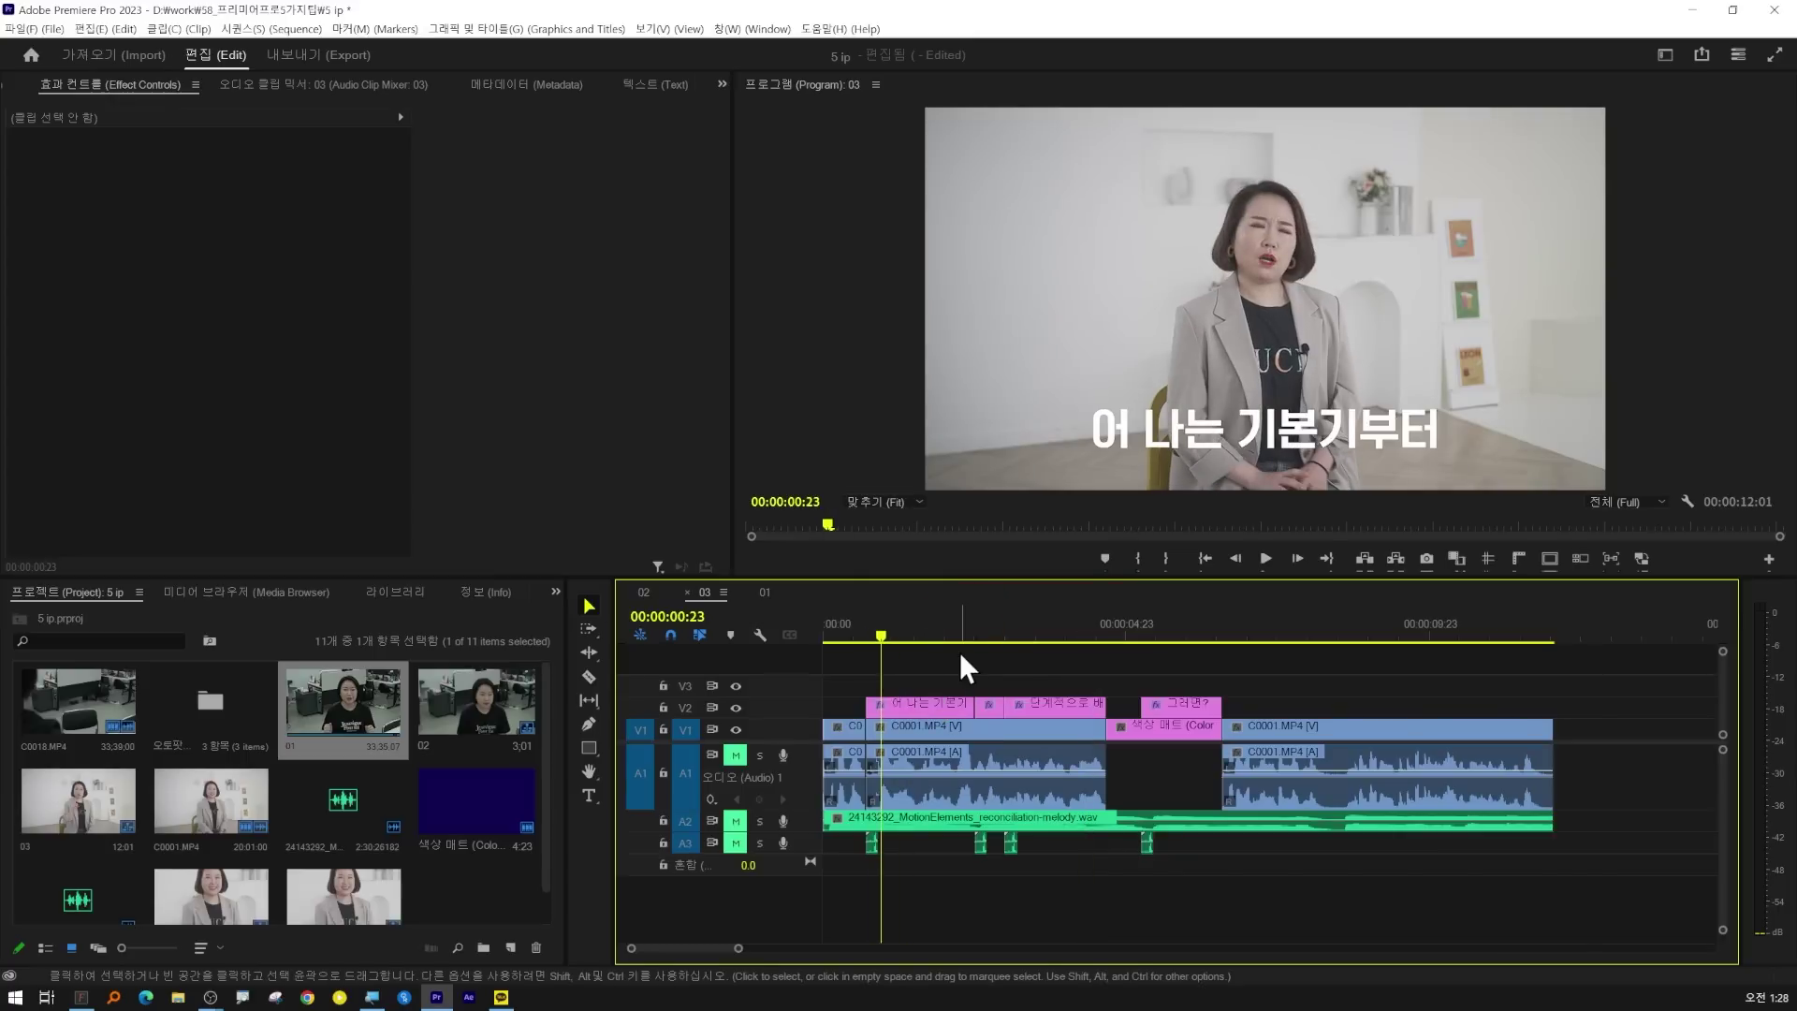
pyautogui.click(1665, 54)
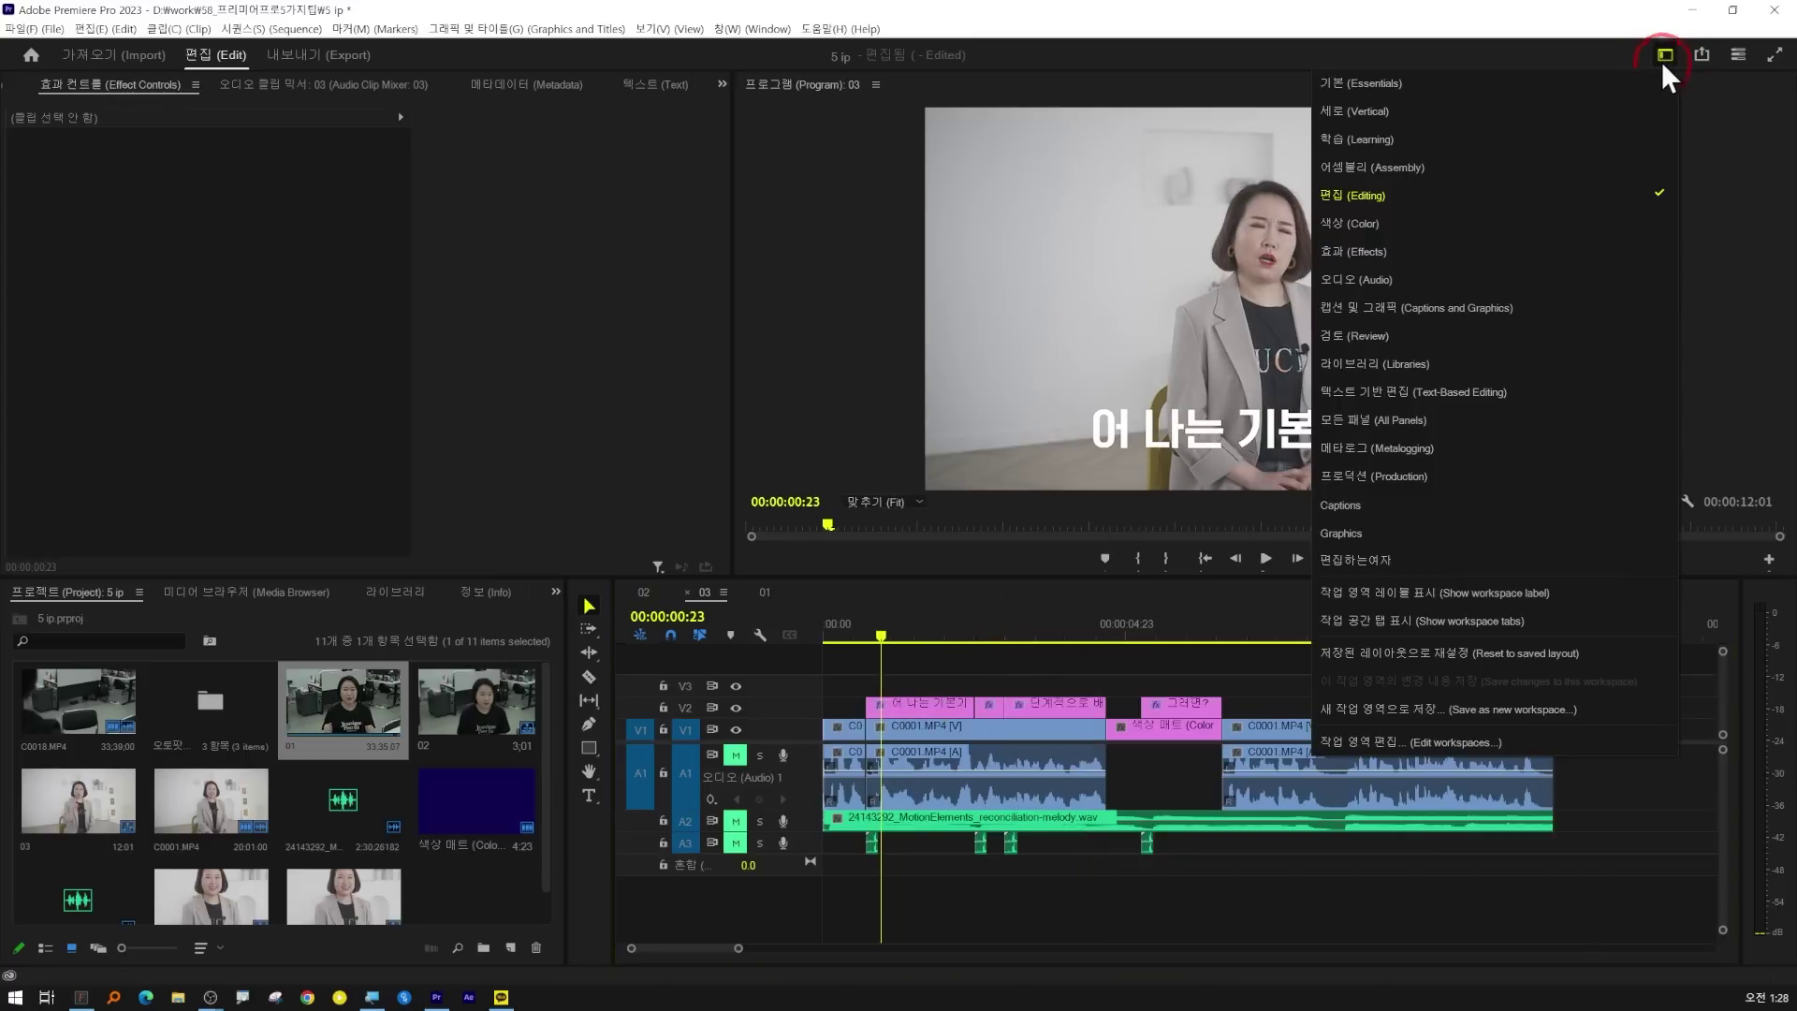
pyautogui.click(1399, 225)
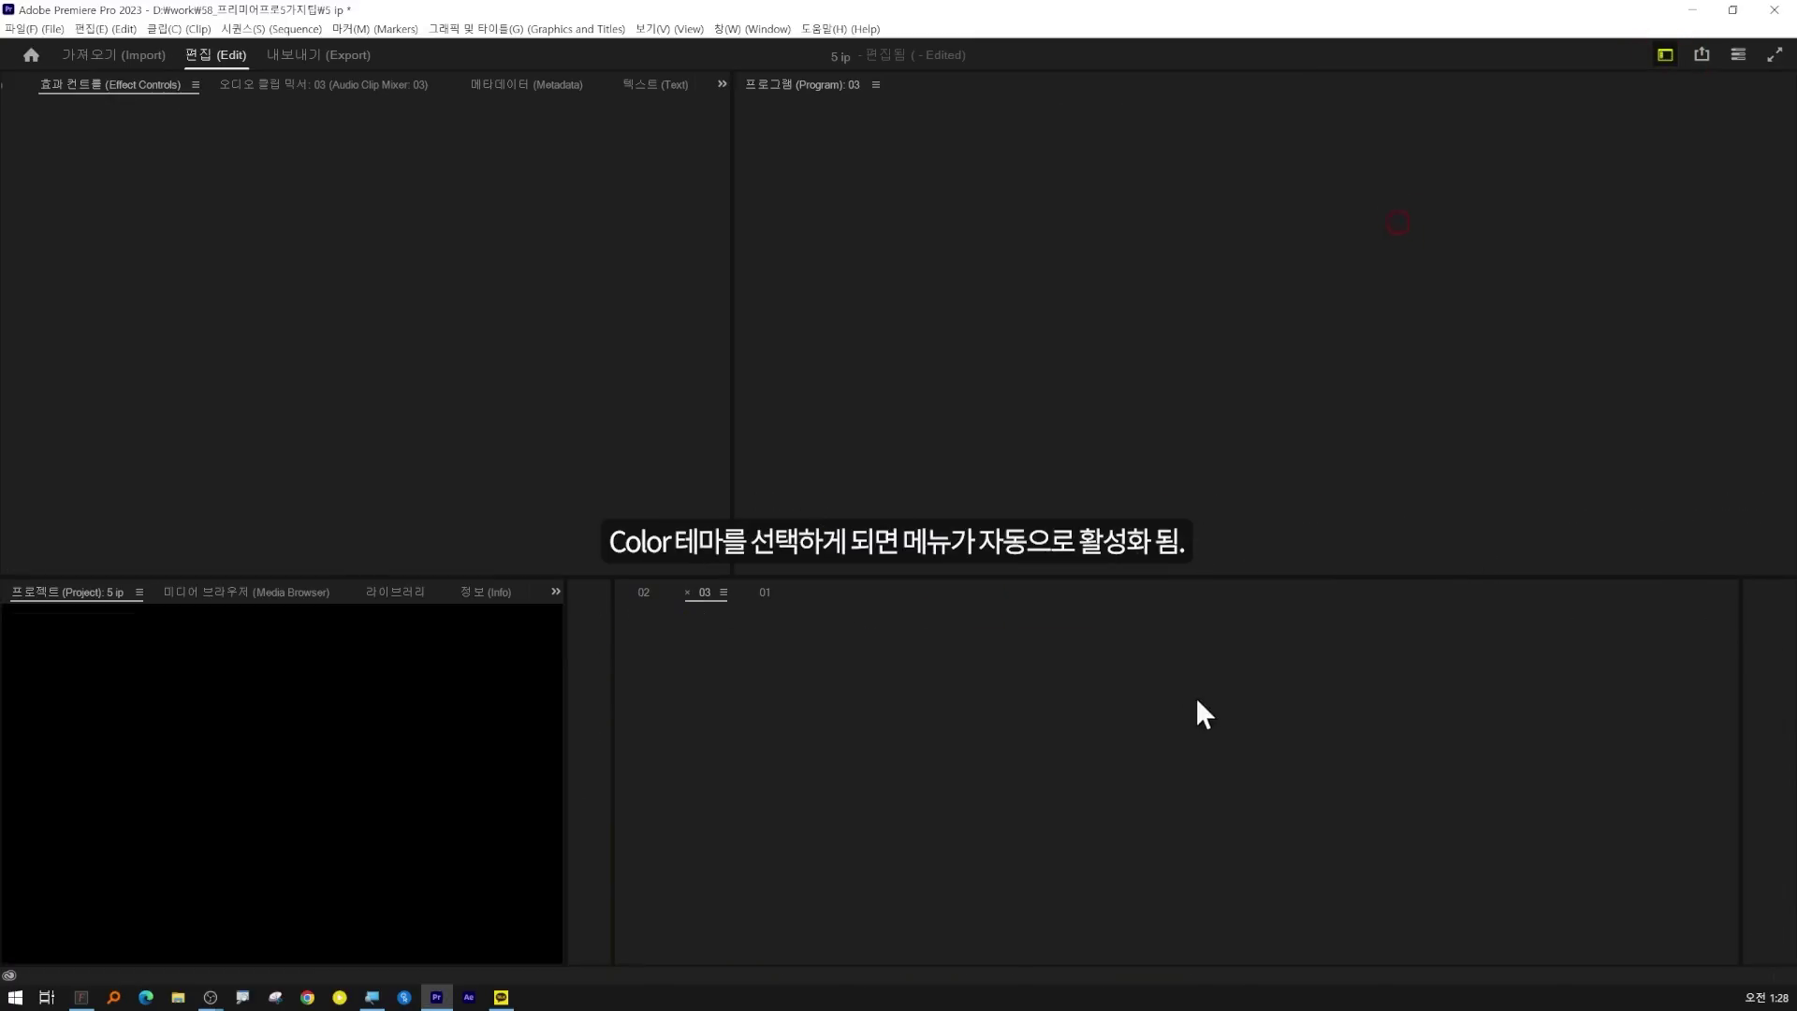
# - Turn off Selection Follows Playhead for sequence 03 and scrub to 00:00:02:03
pyautogui.click(272, 29)
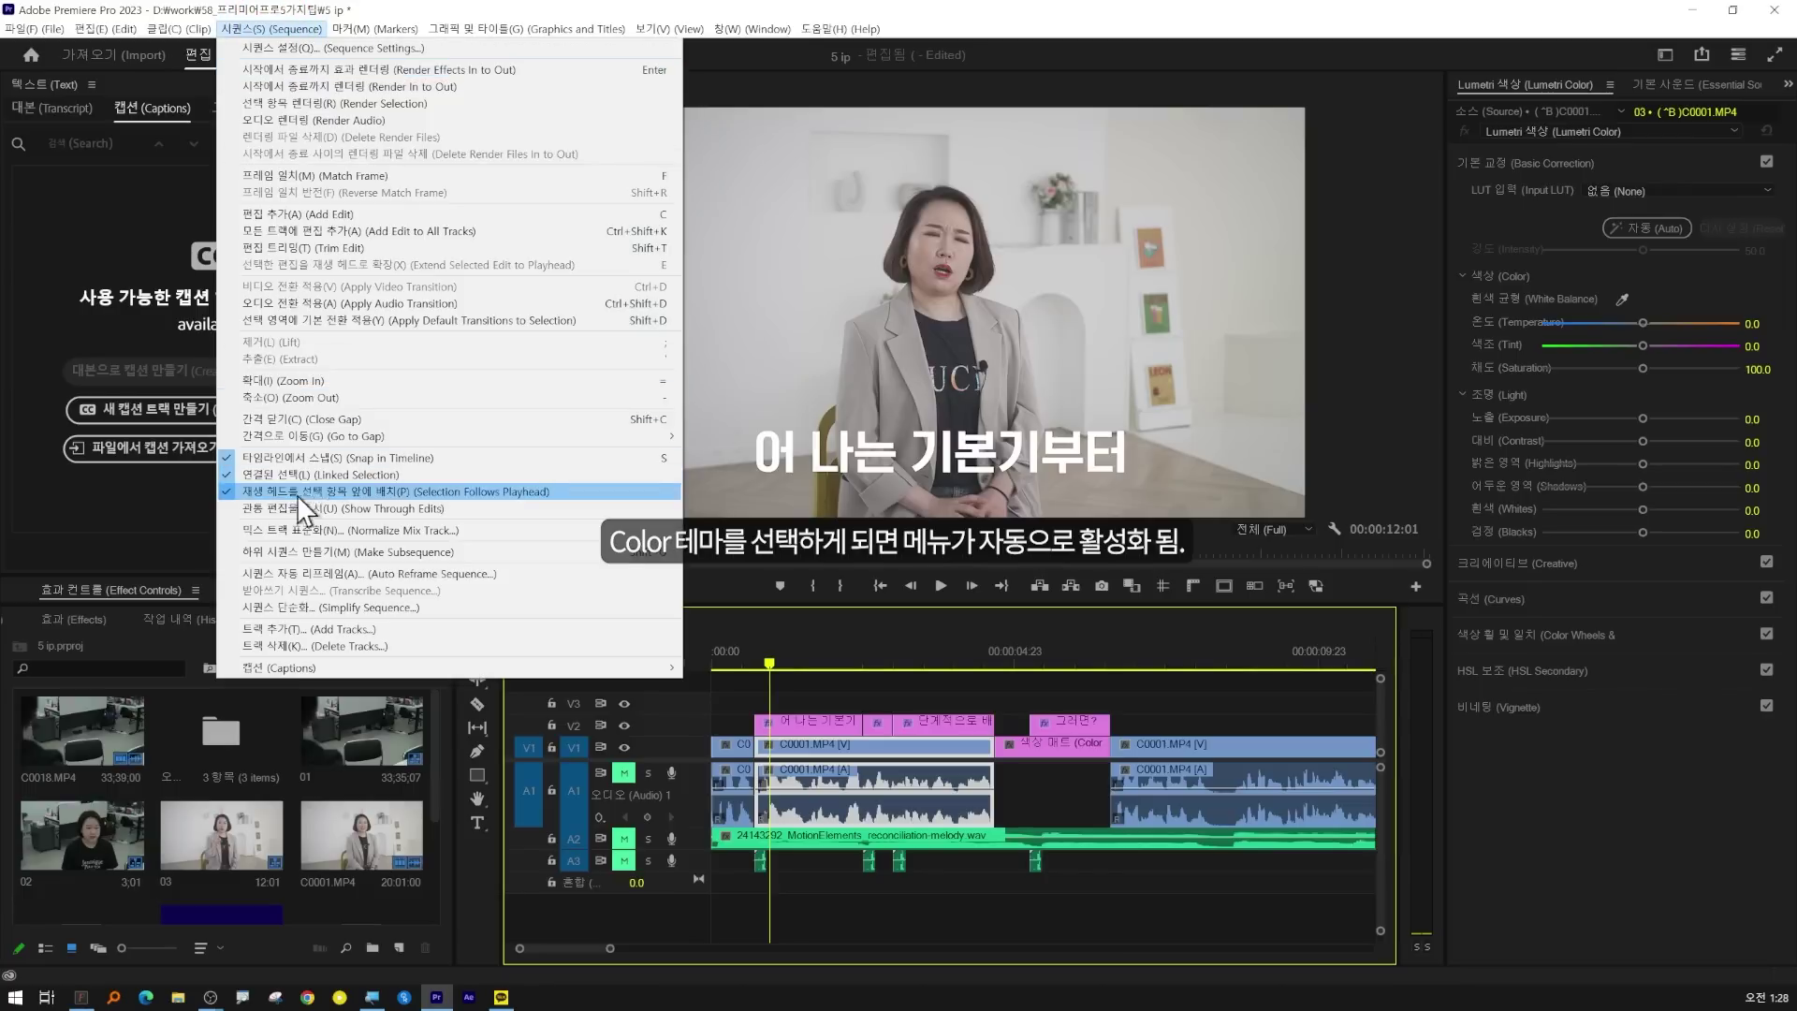
pyautogui.click(940, 687)
pyautogui.moveTo(775, 659); pyautogui.dragTo(841, 666)
# - Return to the Editing workspace, check the state of Selection Follows Playhead, and scrub to 00:00:05:22
pyautogui.click(1664, 56)
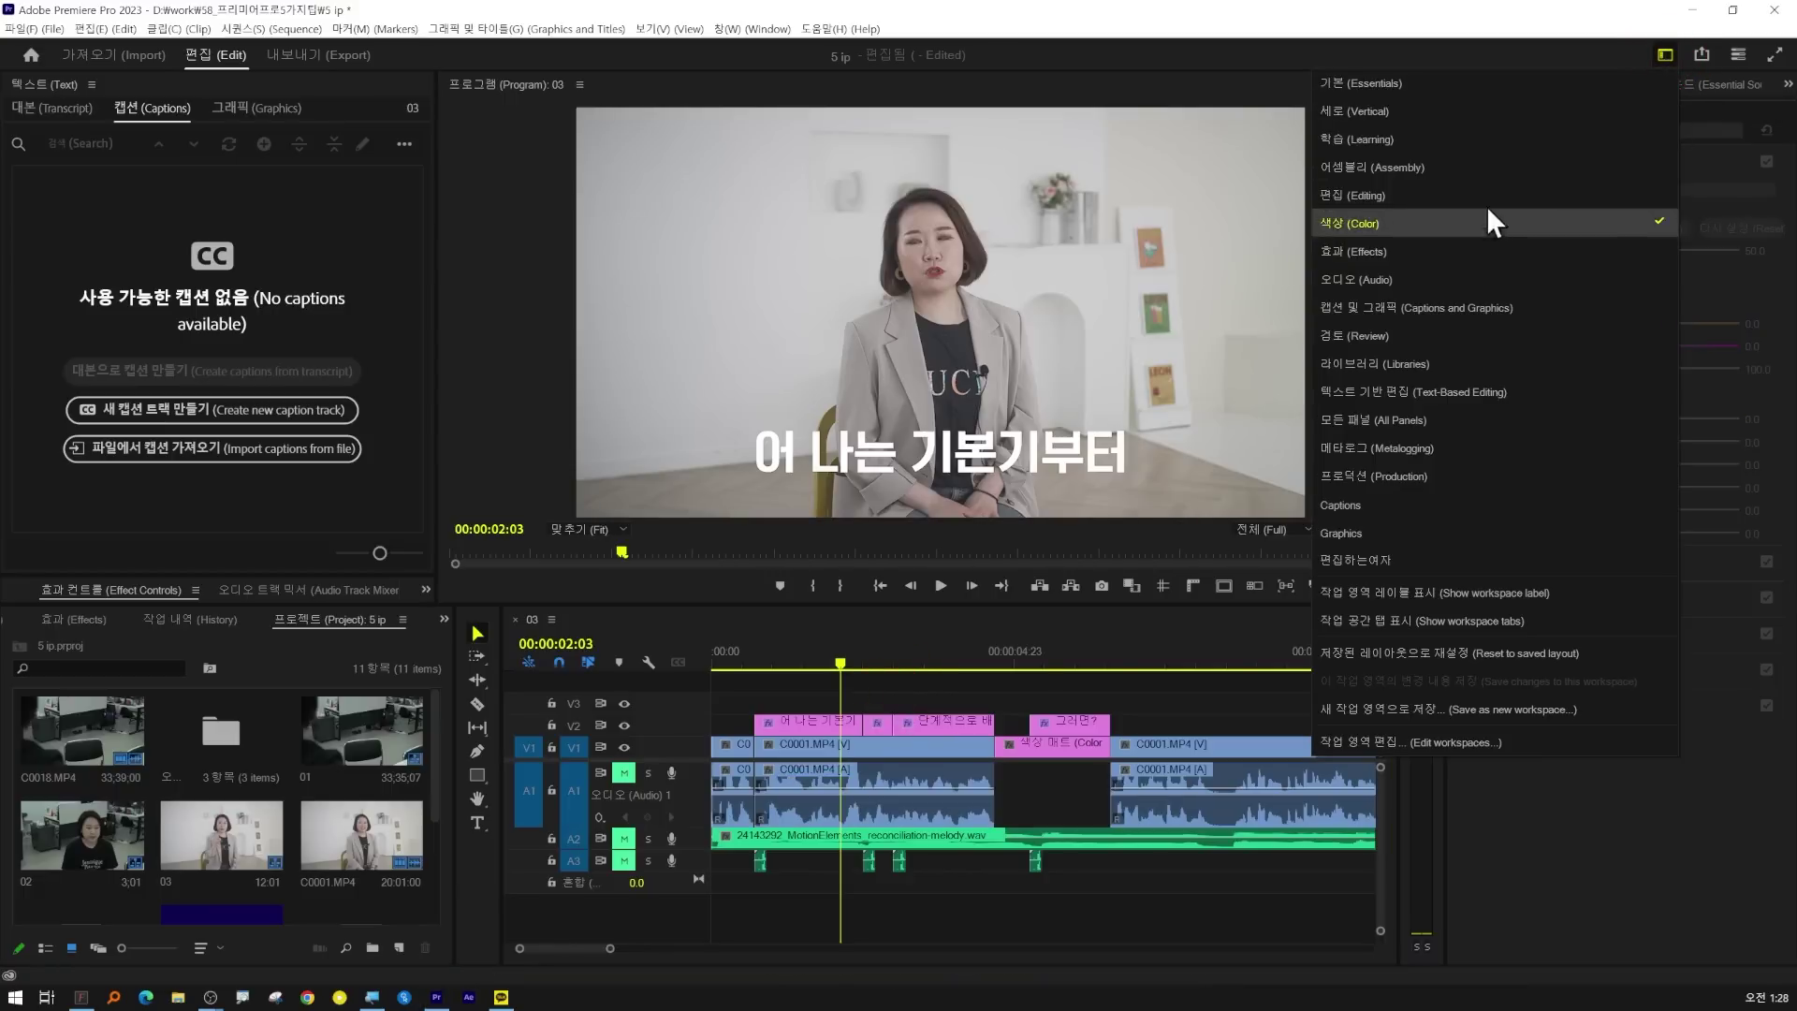
pyautogui.click(1486, 199)
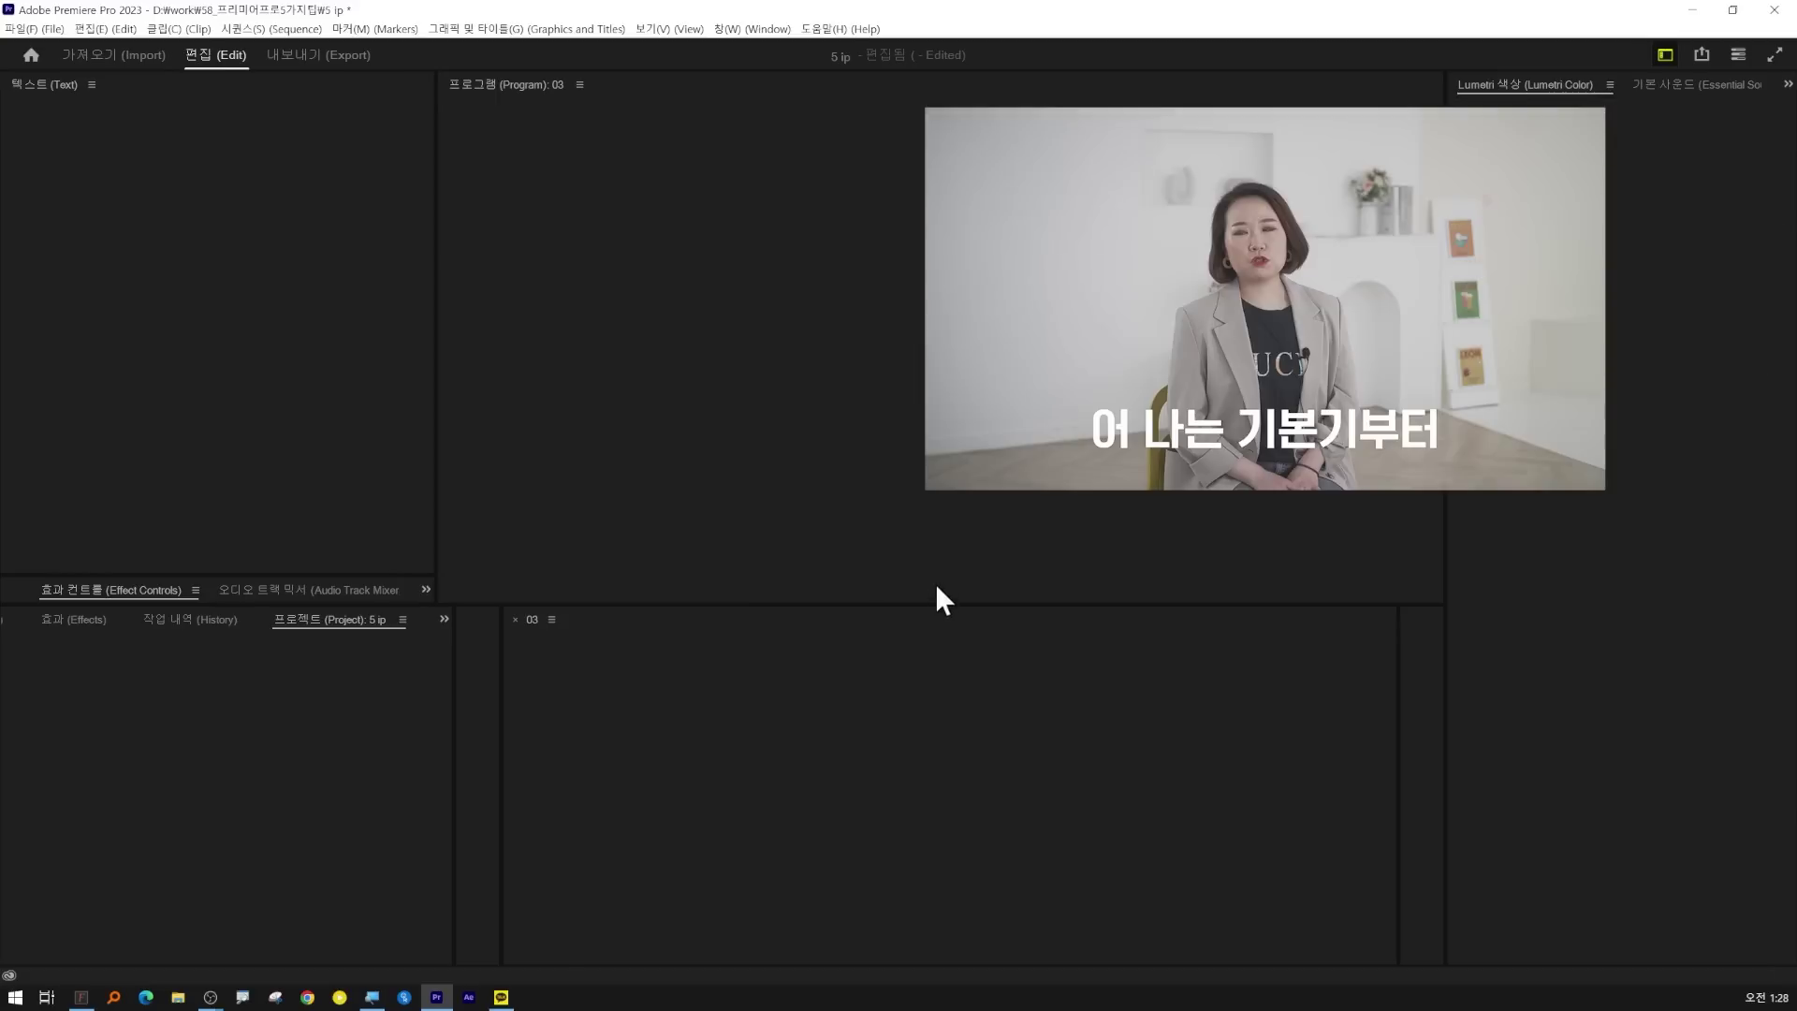
pyautogui.click(271, 33)
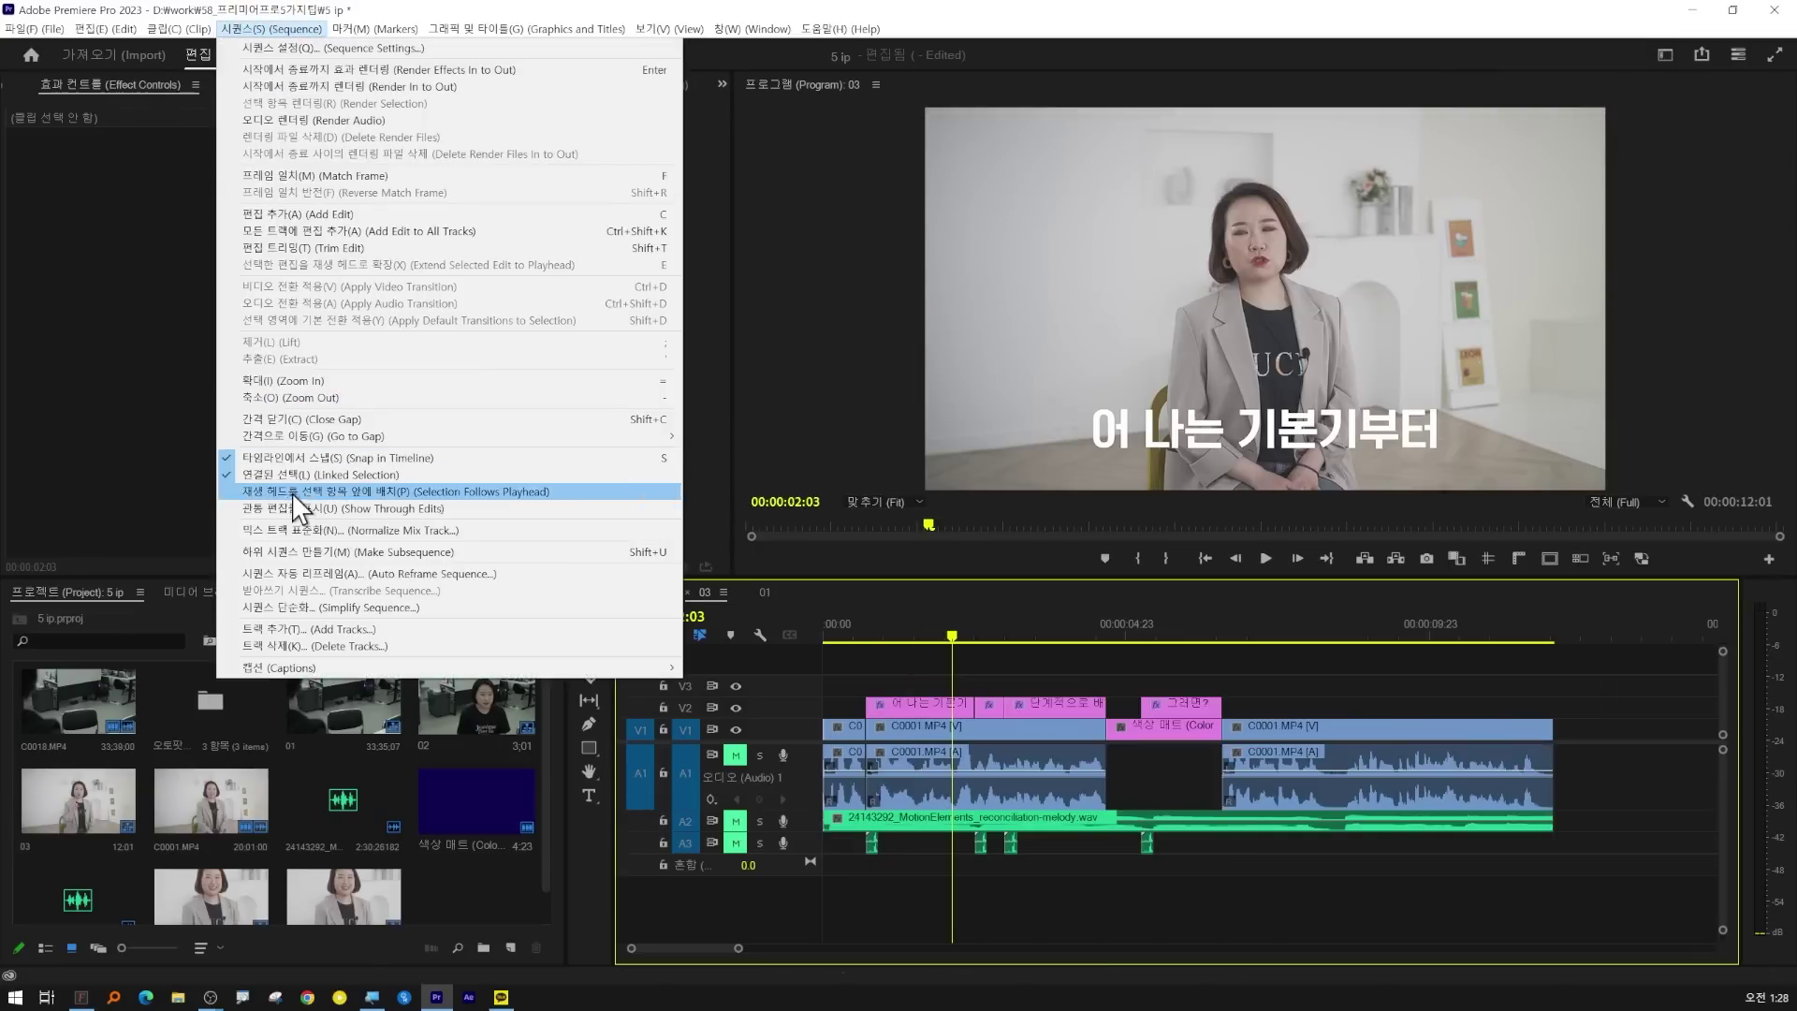
pyautogui.moveTo(939, 632); pyautogui.dragTo(1179, 638)
# - Switch to the Color workspace, scrub to 00:00:02:06, and turn off Selection Follows Playhead again
pyautogui.click(1664, 54)
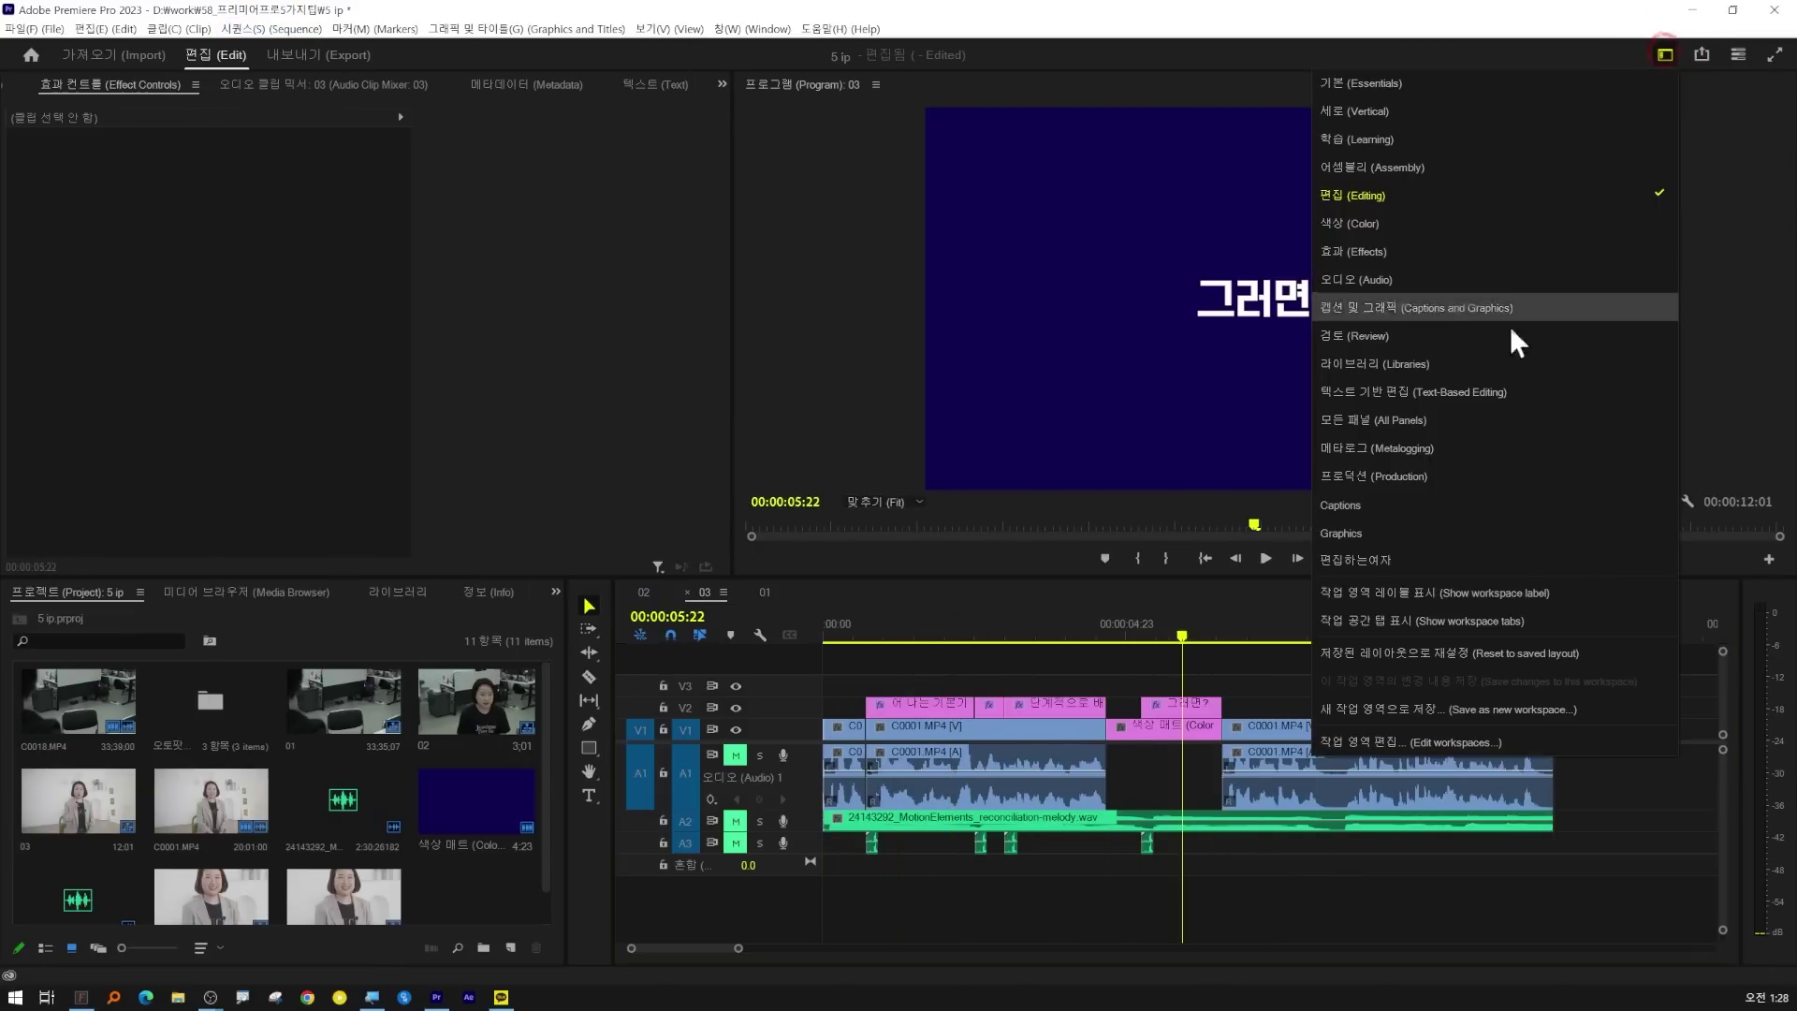
pyautogui.click(1421, 224)
pyautogui.moveTo(941, 655); pyautogui.dragTo(847, 655)
pyautogui.click(277, 27)
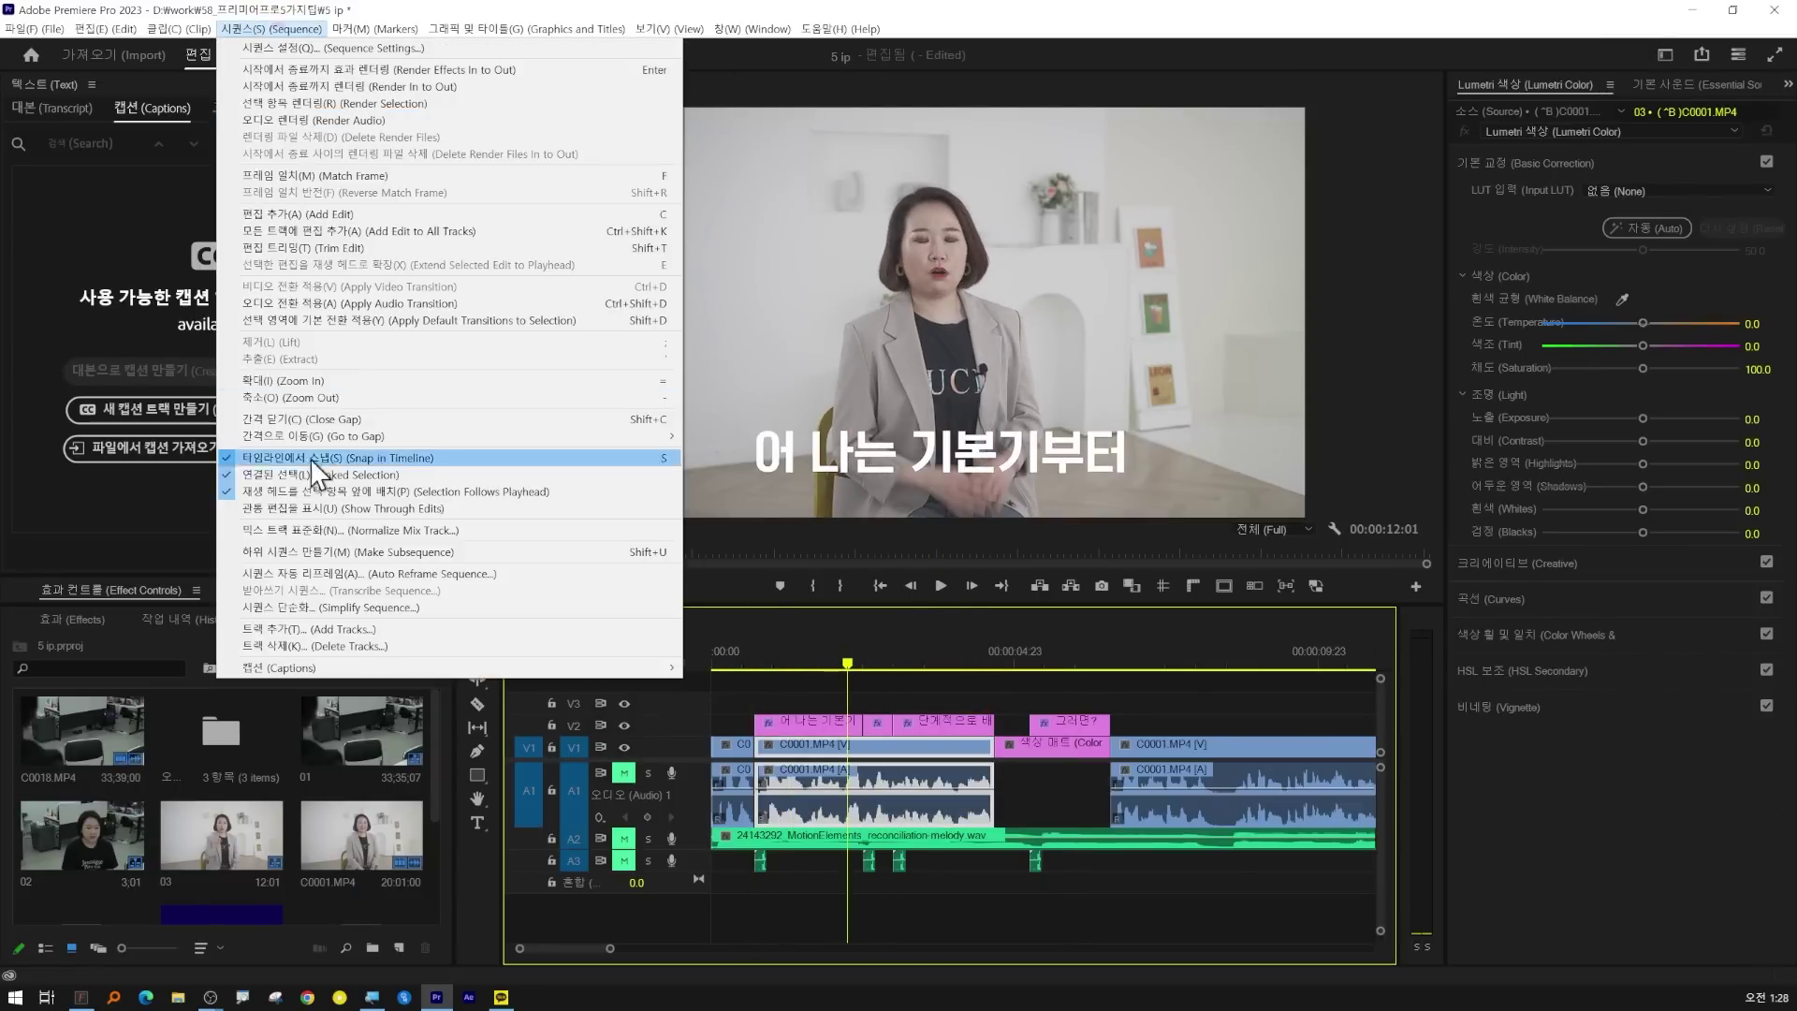
pyautogui.click(316, 496)
# - Switch back to the Editing workspace and scrub sequence 03 to 00:00:00:12
pyautogui.click(1665, 54)
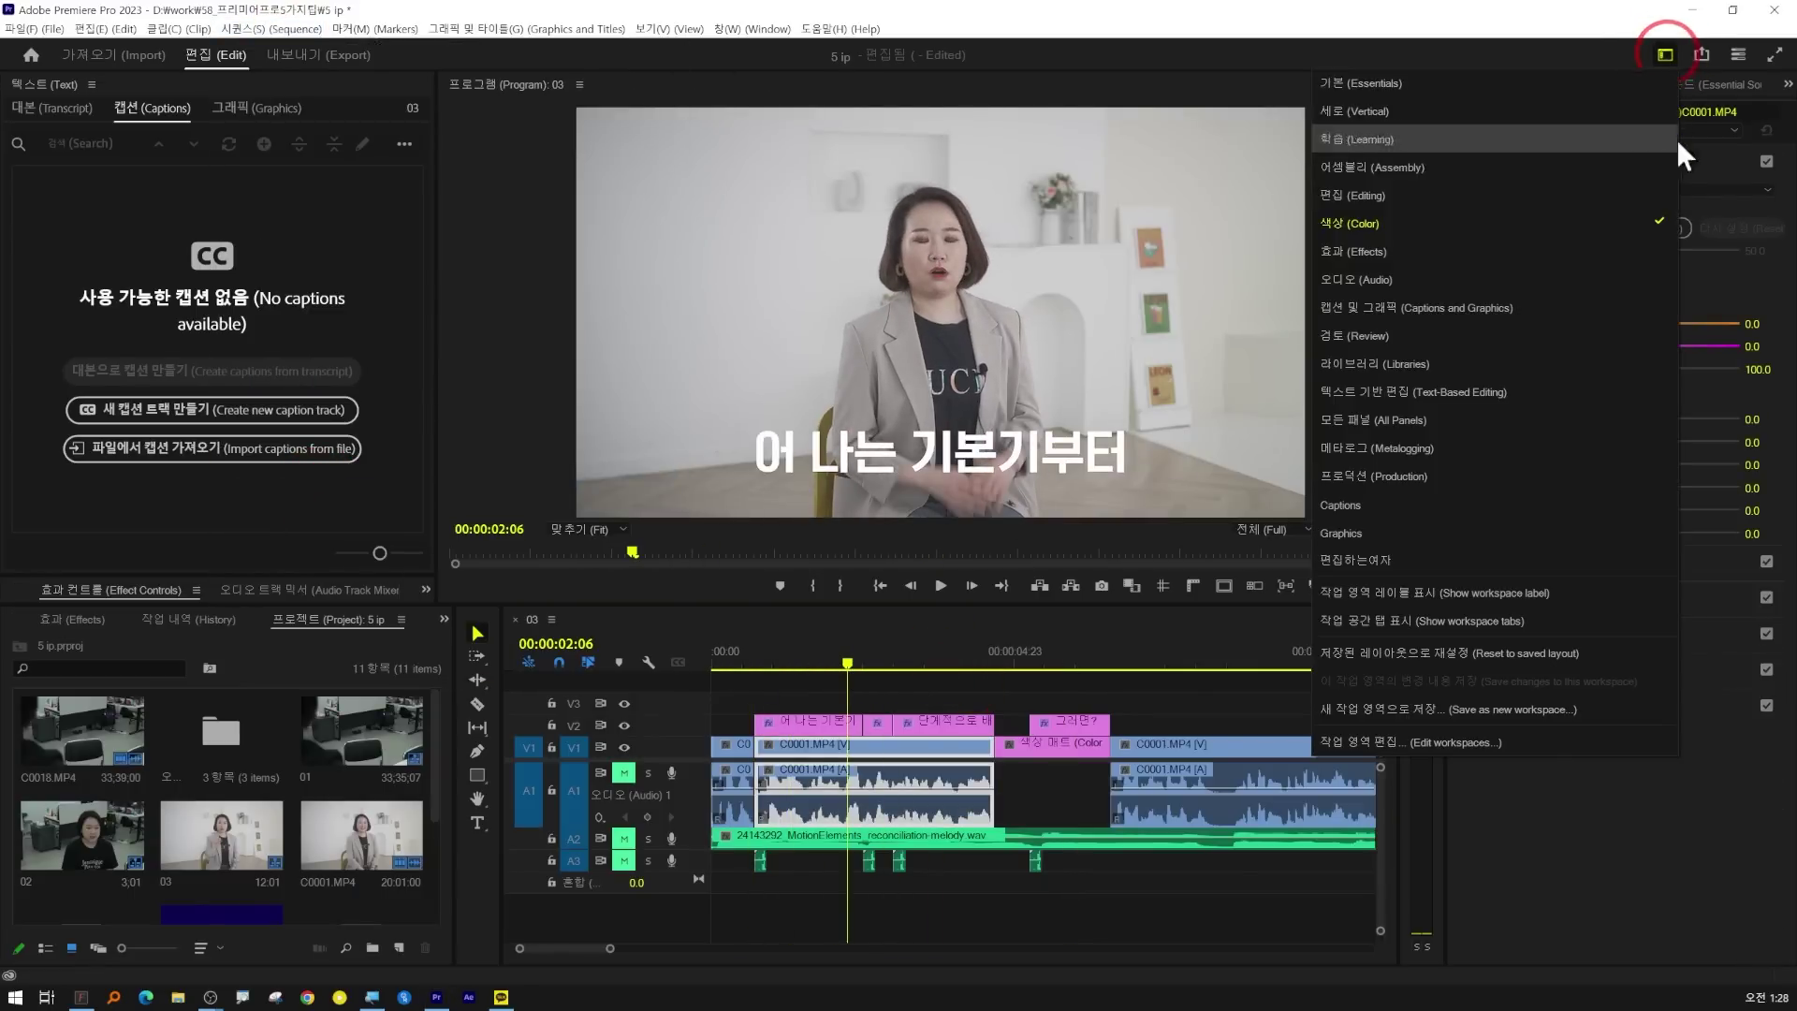
pyautogui.click(1557, 200)
pyautogui.moveTo(930, 626); pyautogui.dragTo(852, 625)
# - Reopen the Color workspace and scrub sequence 03 to 00:00:00:08
pyautogui.click(1665, 55)
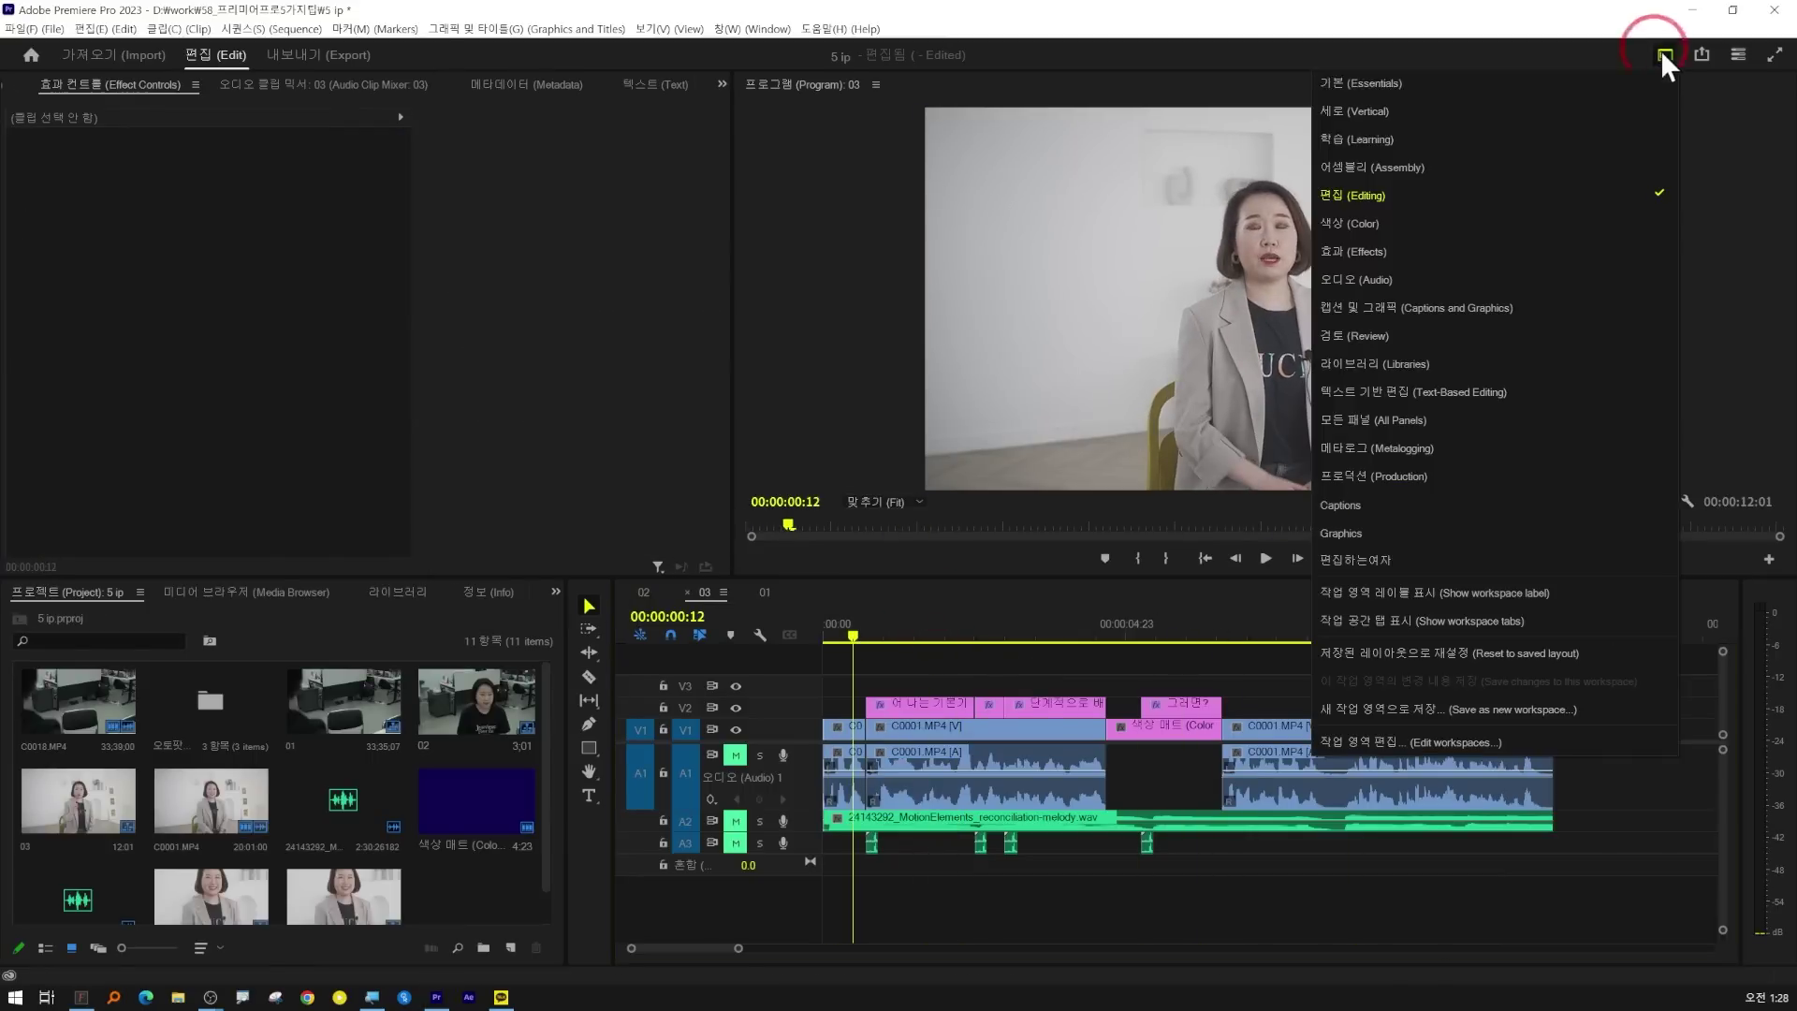
pyautogui.click(1463, 230)
pyautogui.moveTo(759, 650)
pyautogui.mouseDown()
pyautogui.moveTo(1099, 648)
pyautogui.moveTo(694, 640)
pyautogui.moveTo(1217, 643)
pyautogui.moveTo(731, 648)
pyautogui.mouseUp()
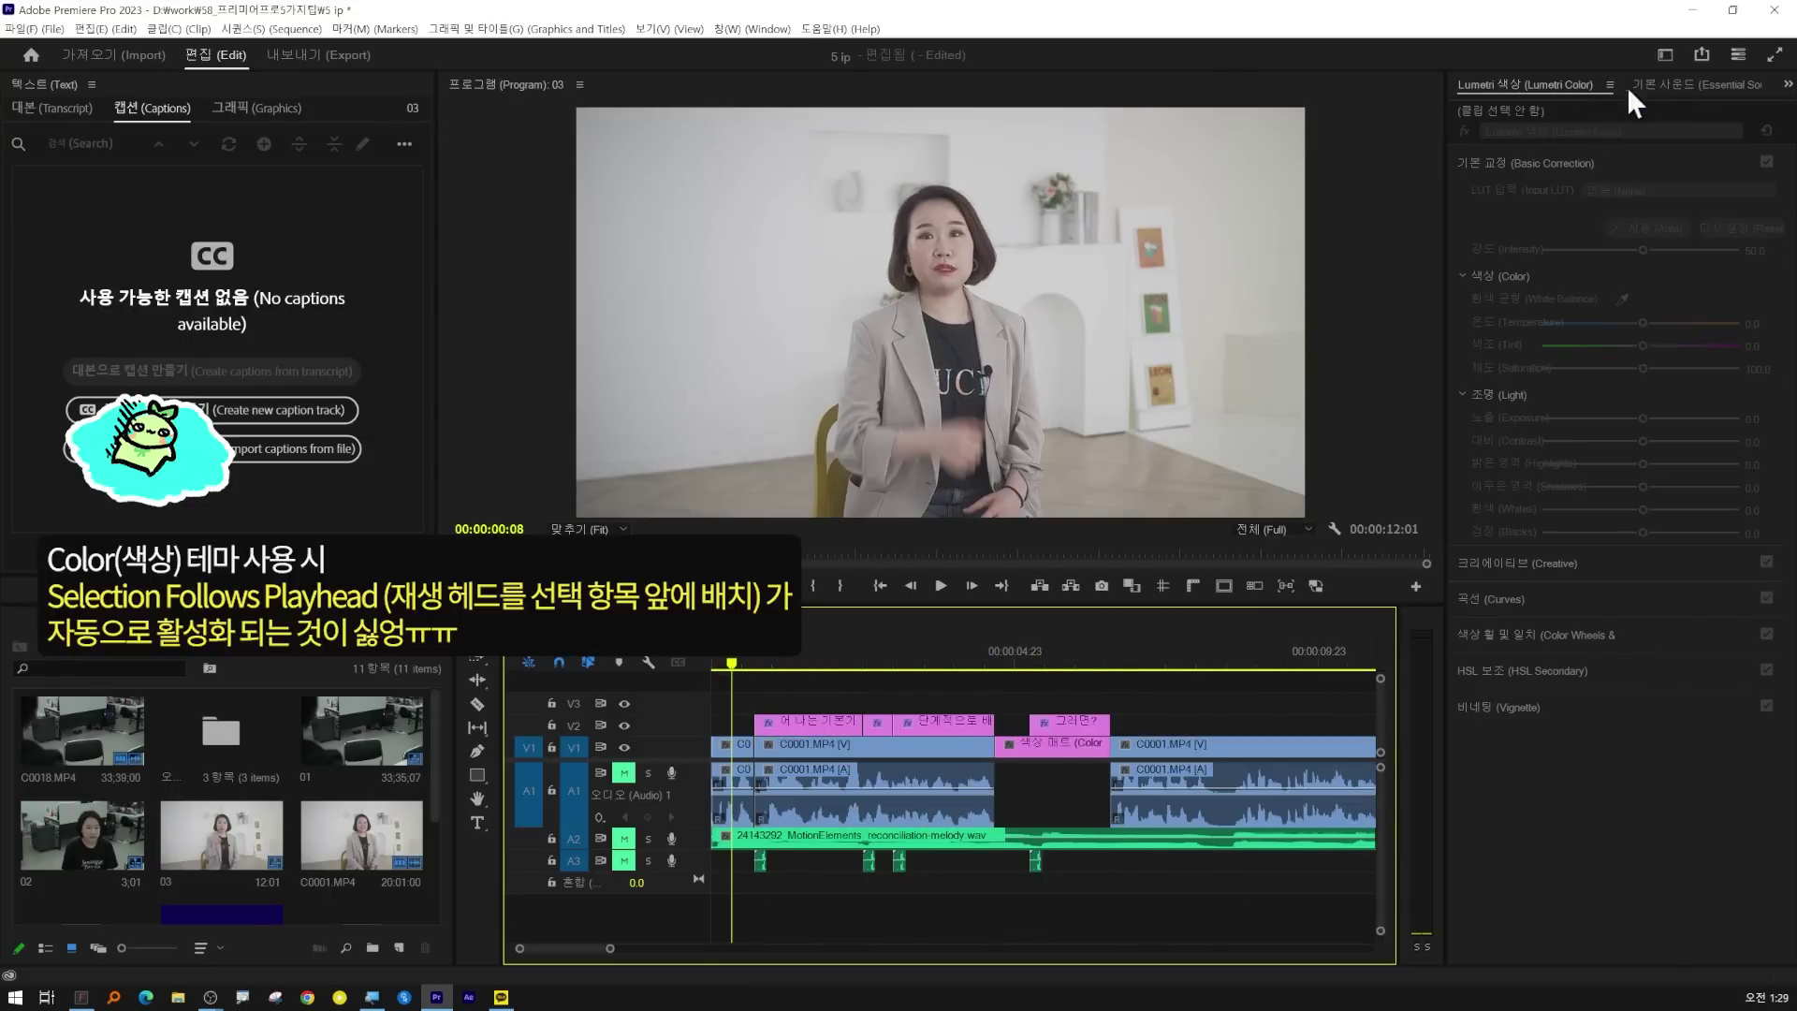
# - Scrub to 00:00:03:22, clear the clip selection, and return to the Editing workspace
pyautogui.click(1665, 54)
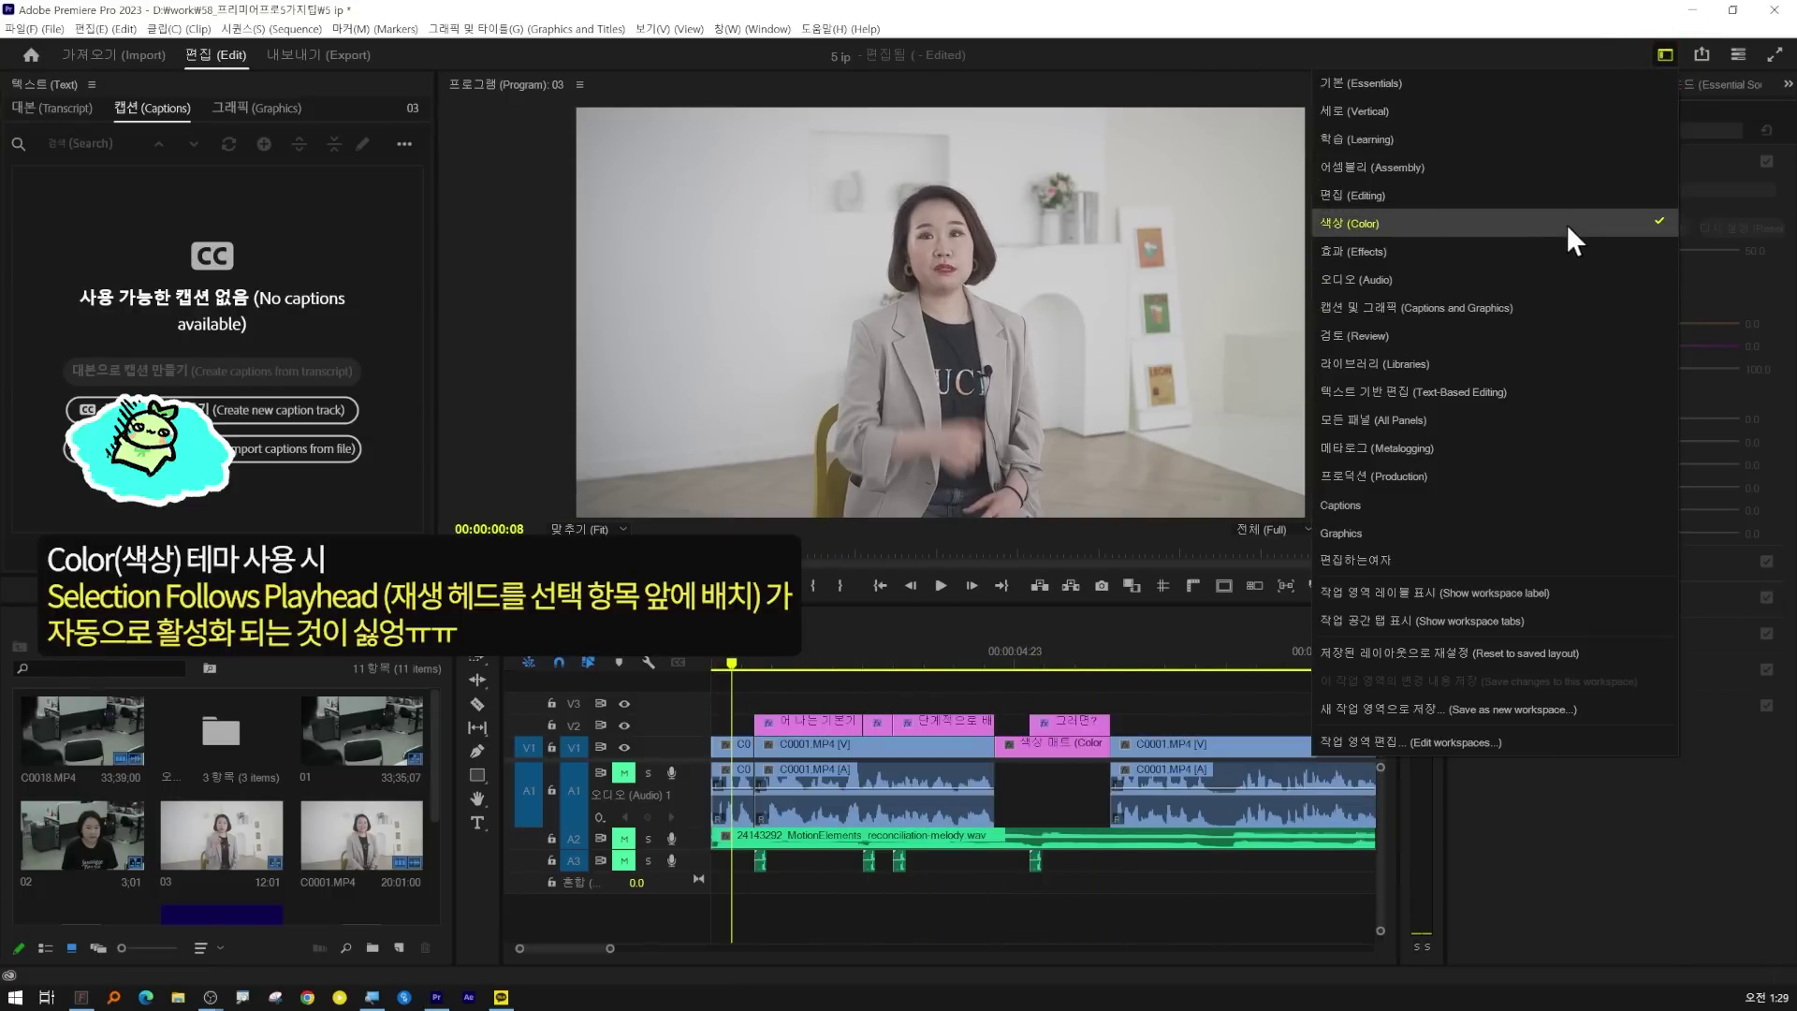
pyautogui.click(738, 660)
pyautogui.click(945, 663)
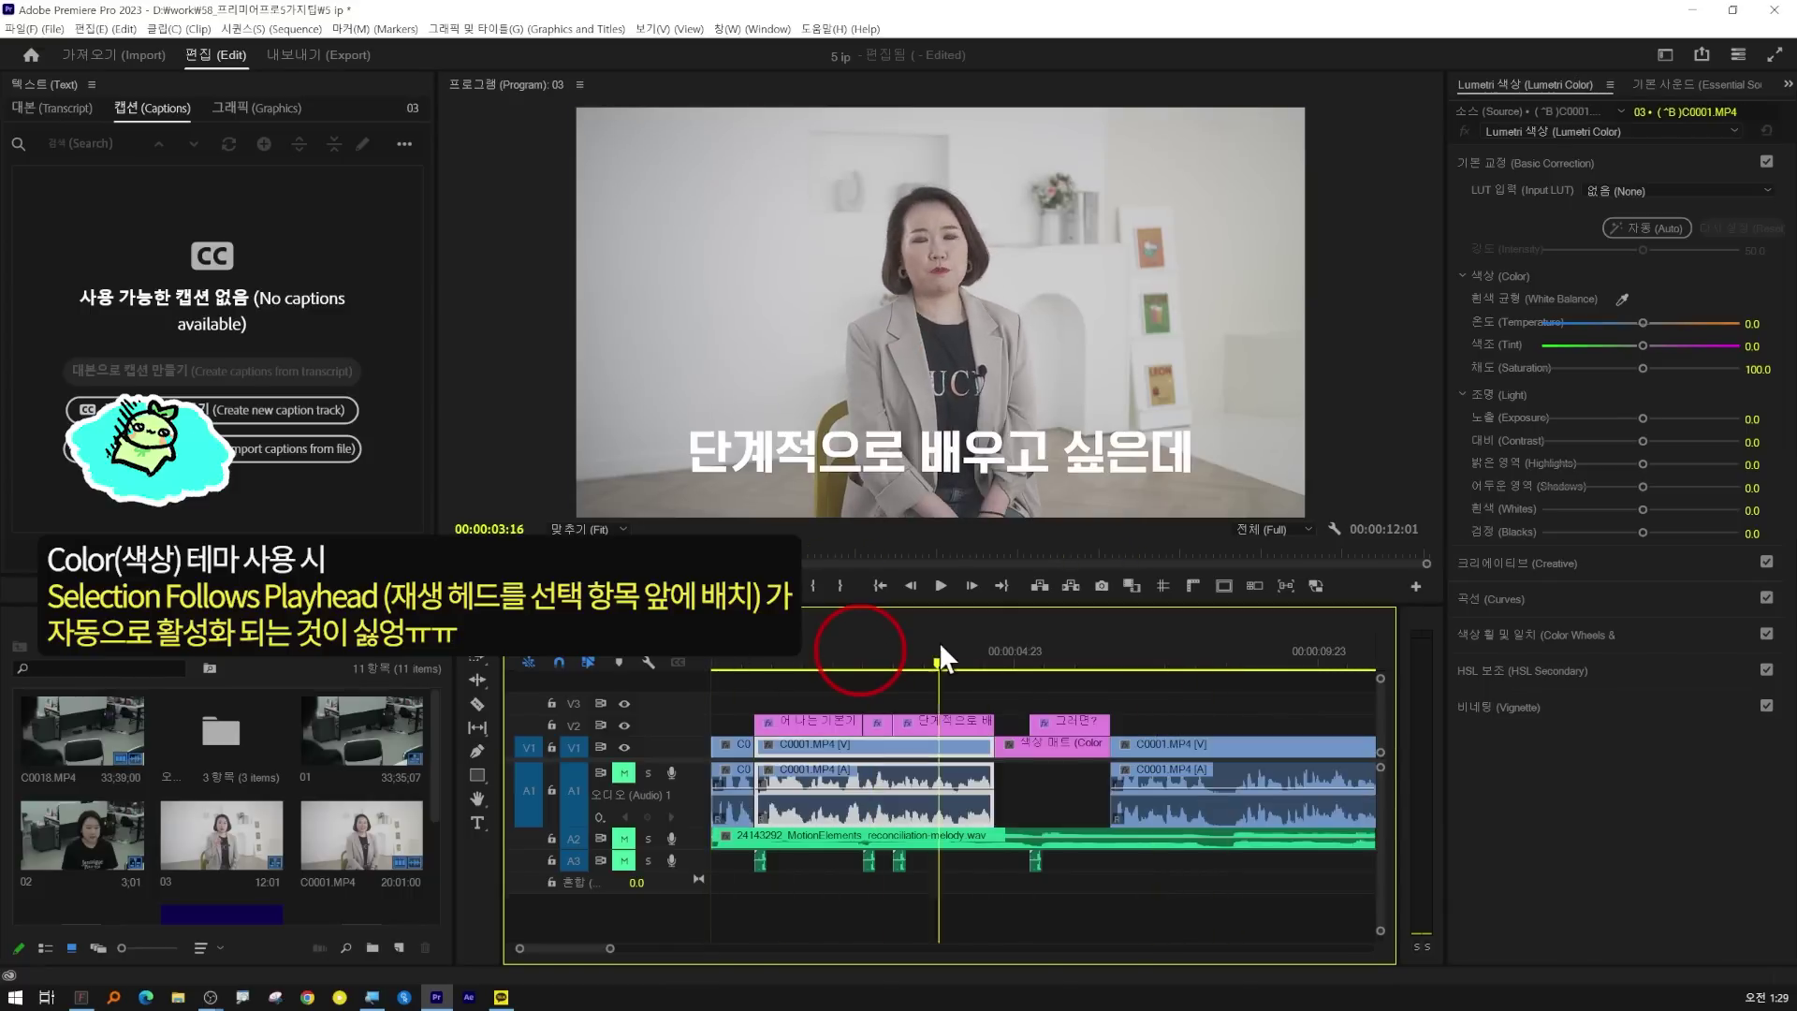
pyautogui.click(1057, 676)
pyautogui.click(1667, 49)
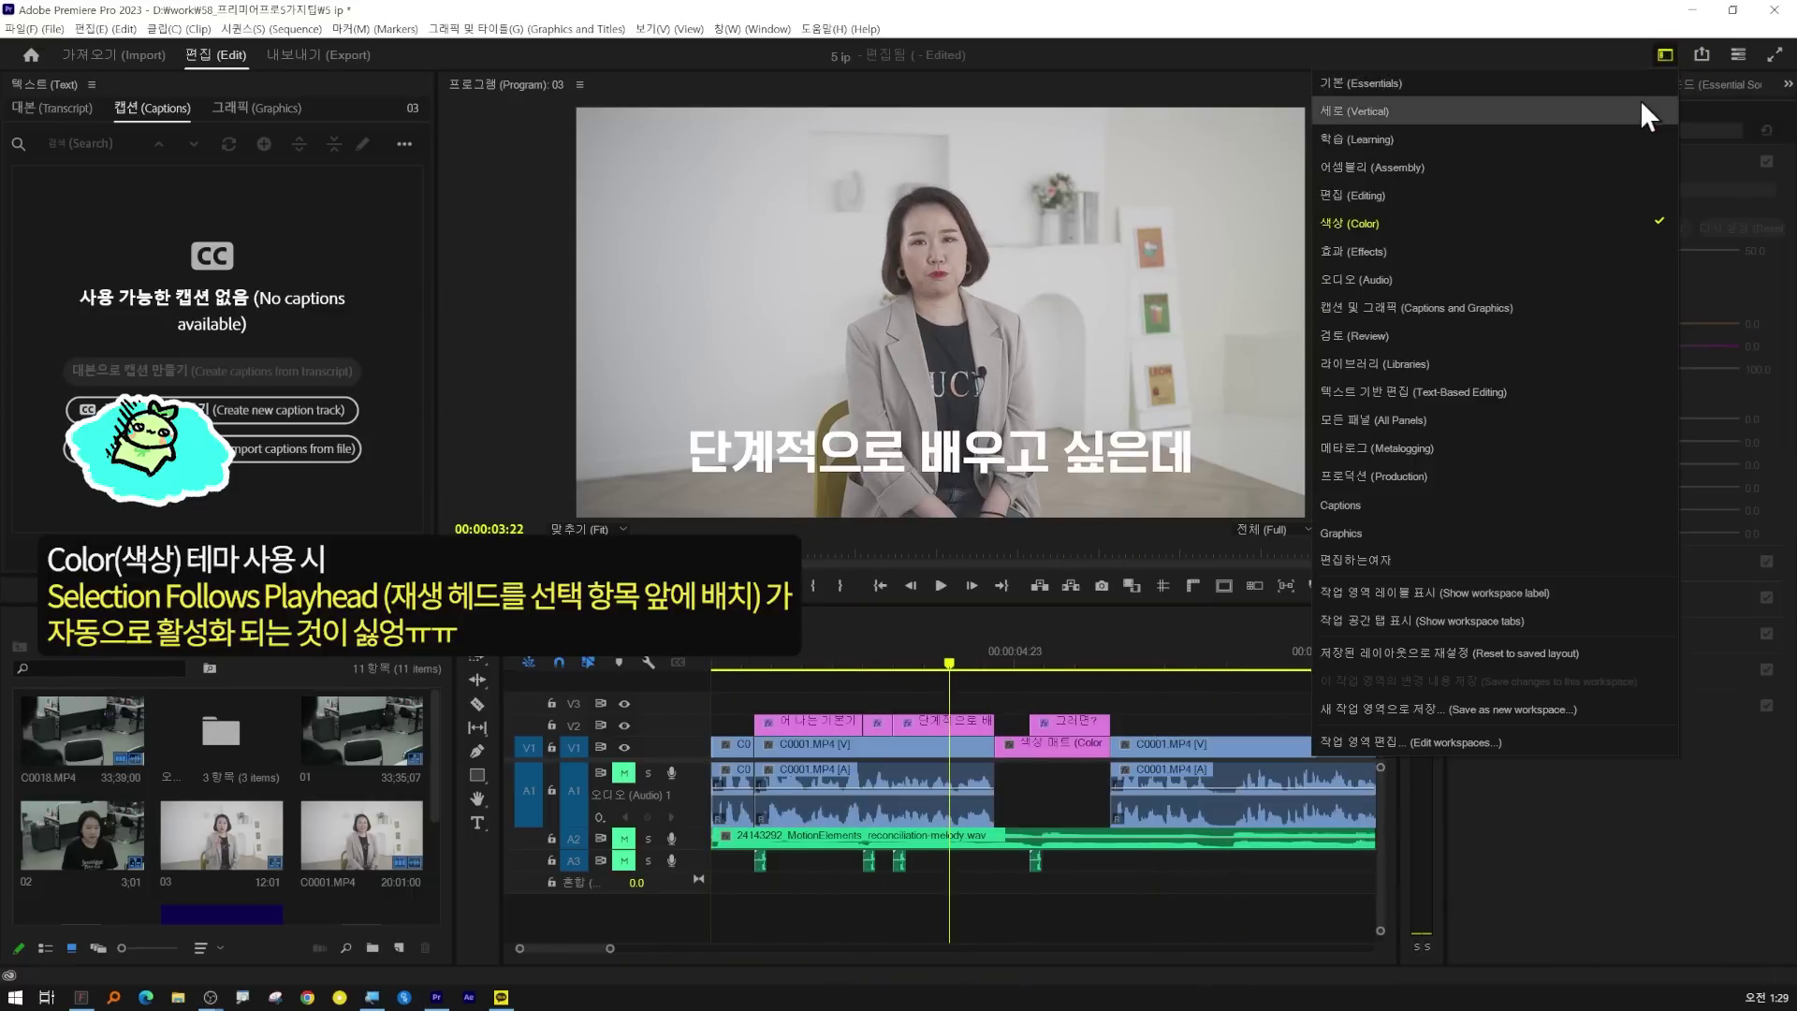
pyautogui.click(1597, 221)
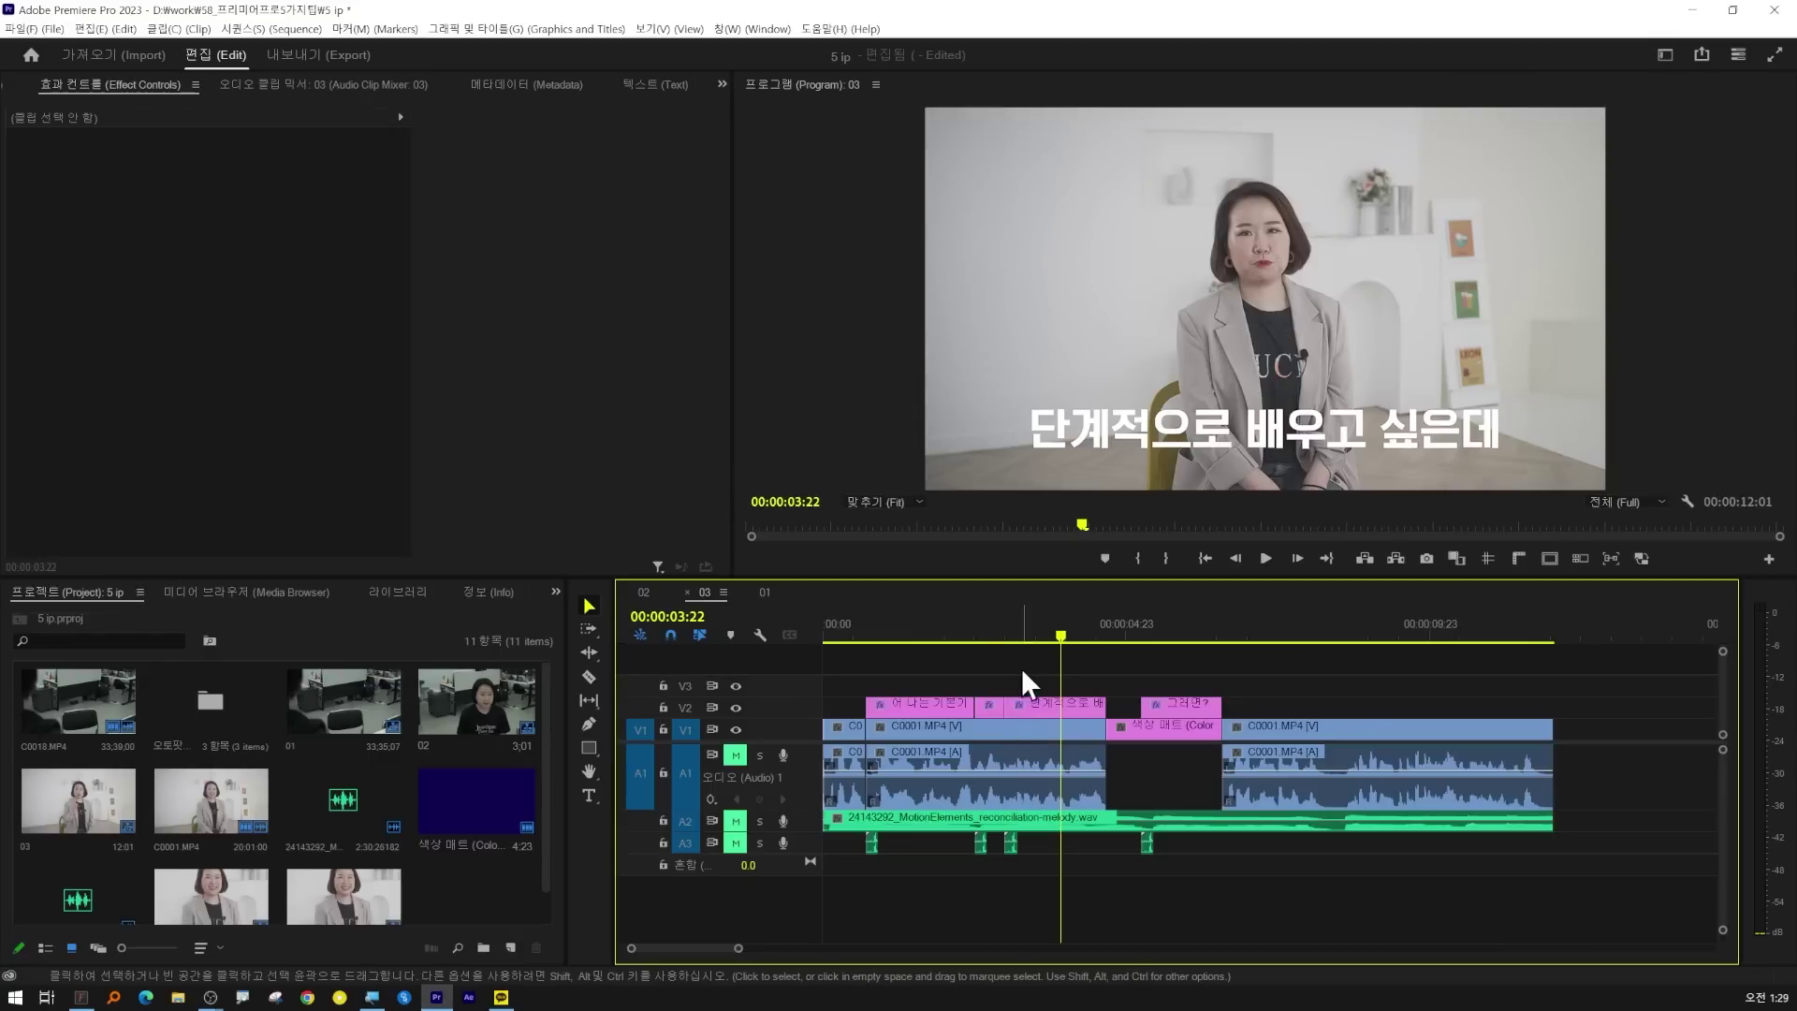
# - Search the Console for "playhead", set Color.AutoSelectionFollowsPlayhead to false, and close the Console
pyautogui.hotkey('ctrl', 'F12')
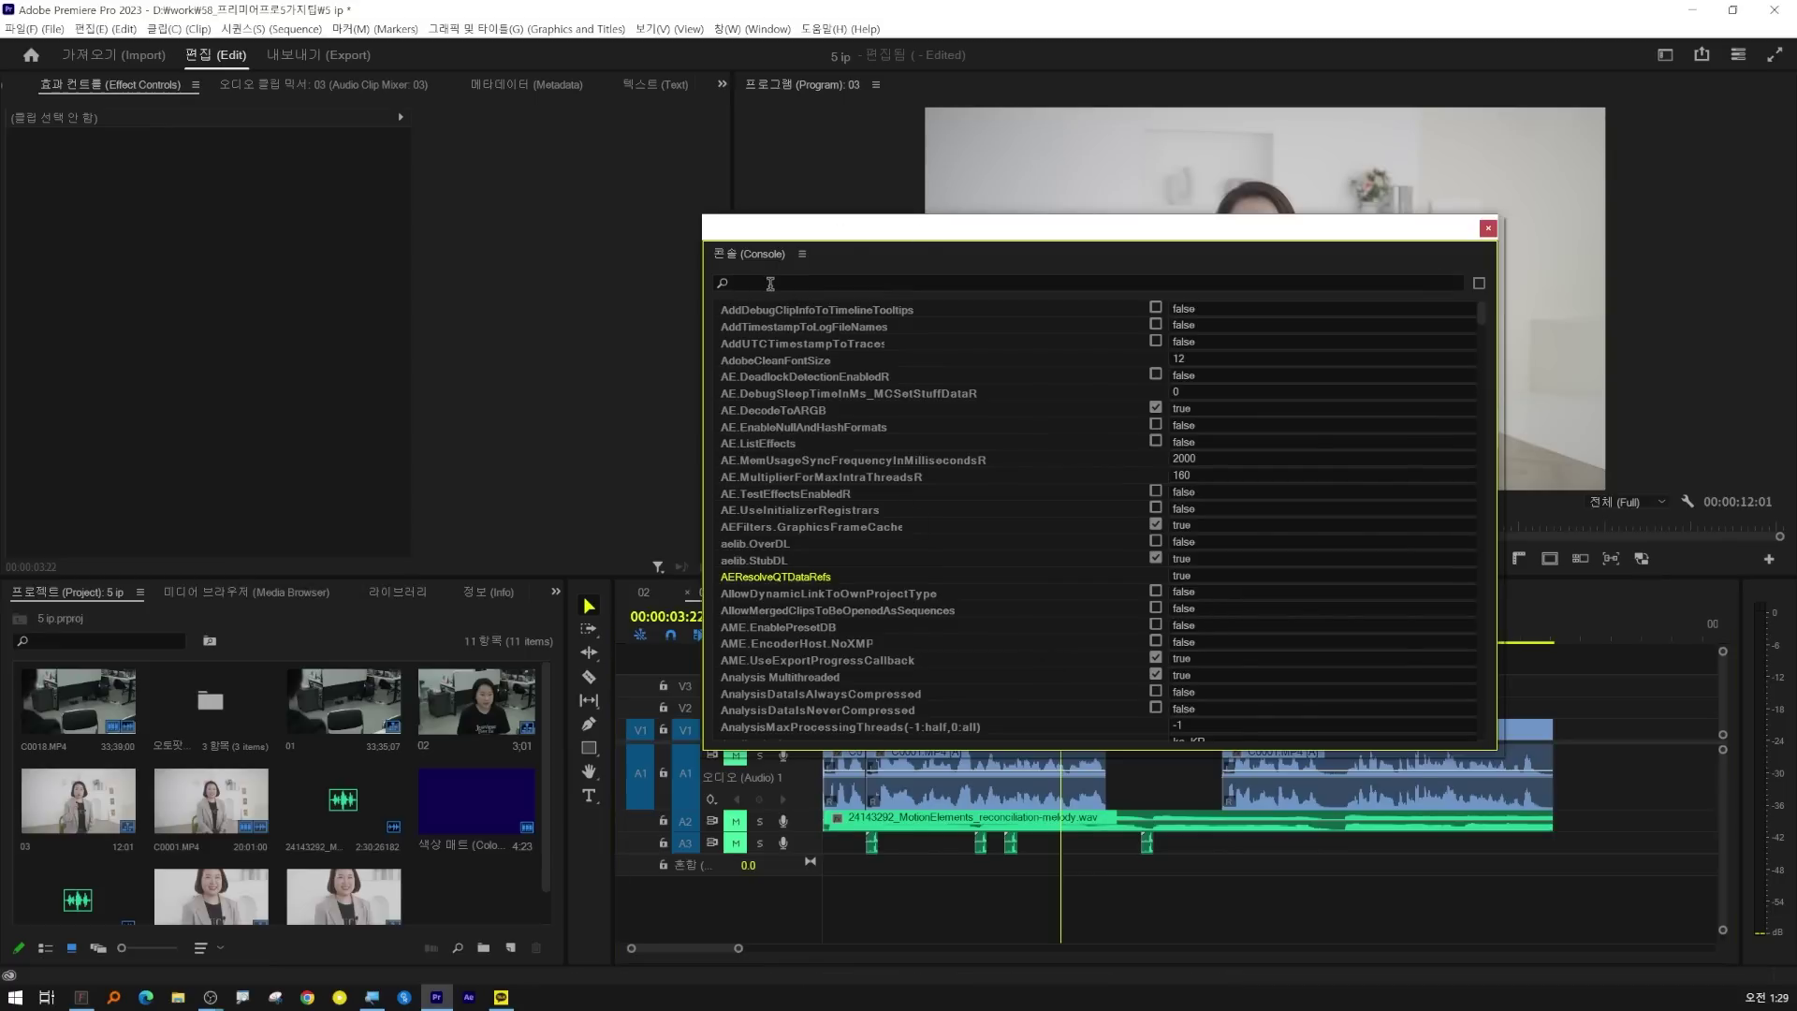
pyautogui.click(769, 284)
pyautogui.write('play')
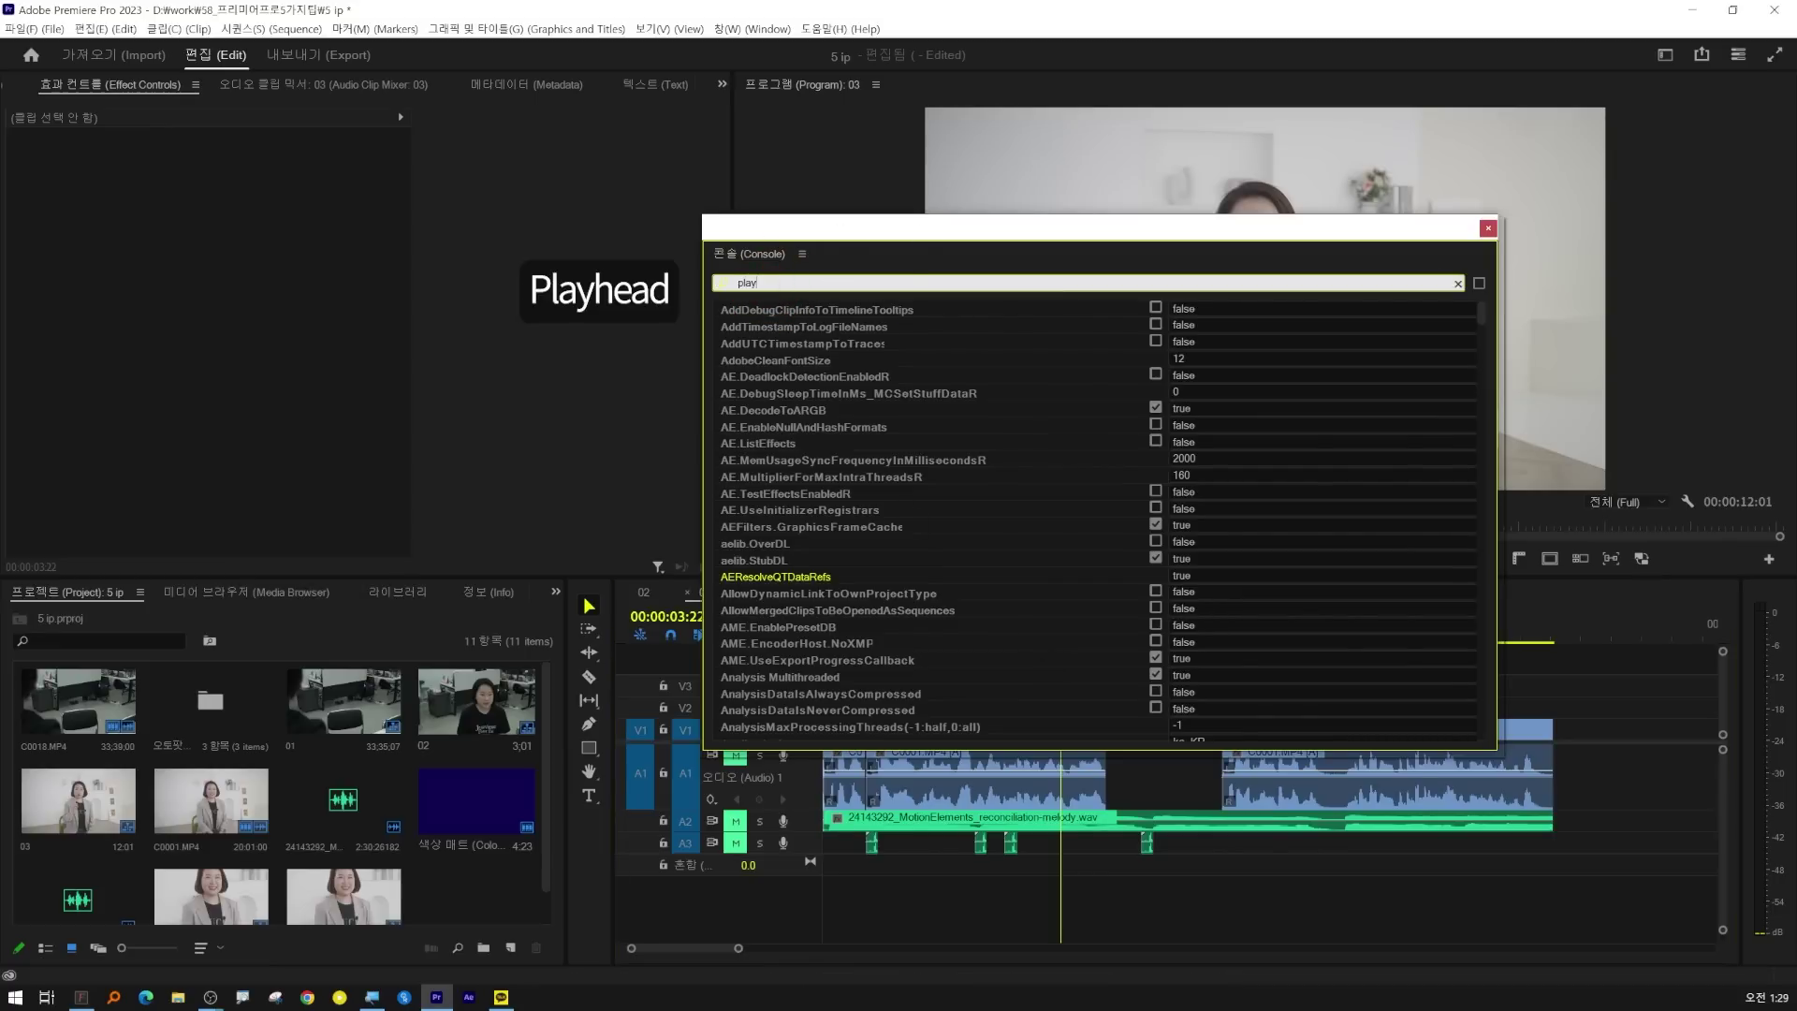
pyautogui.write('head')
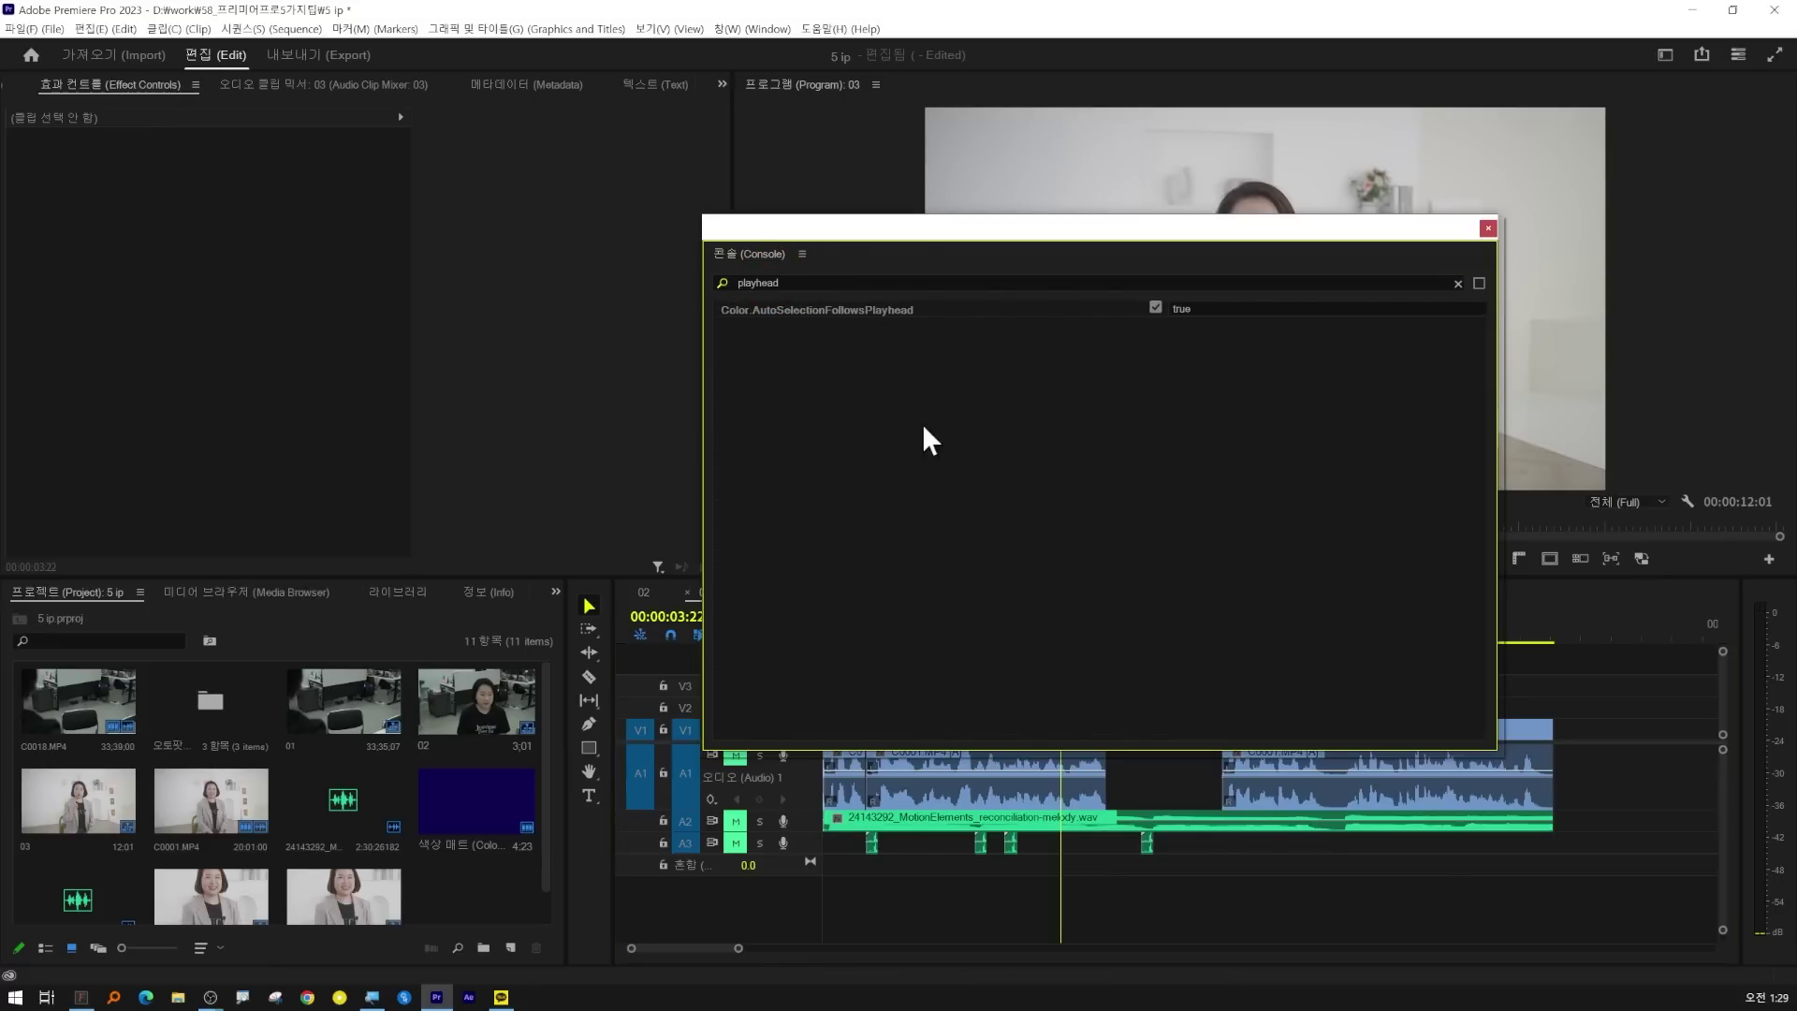
pyautogui.moveTo(1094, 334); pyautogui.dragTo(1287, 283)
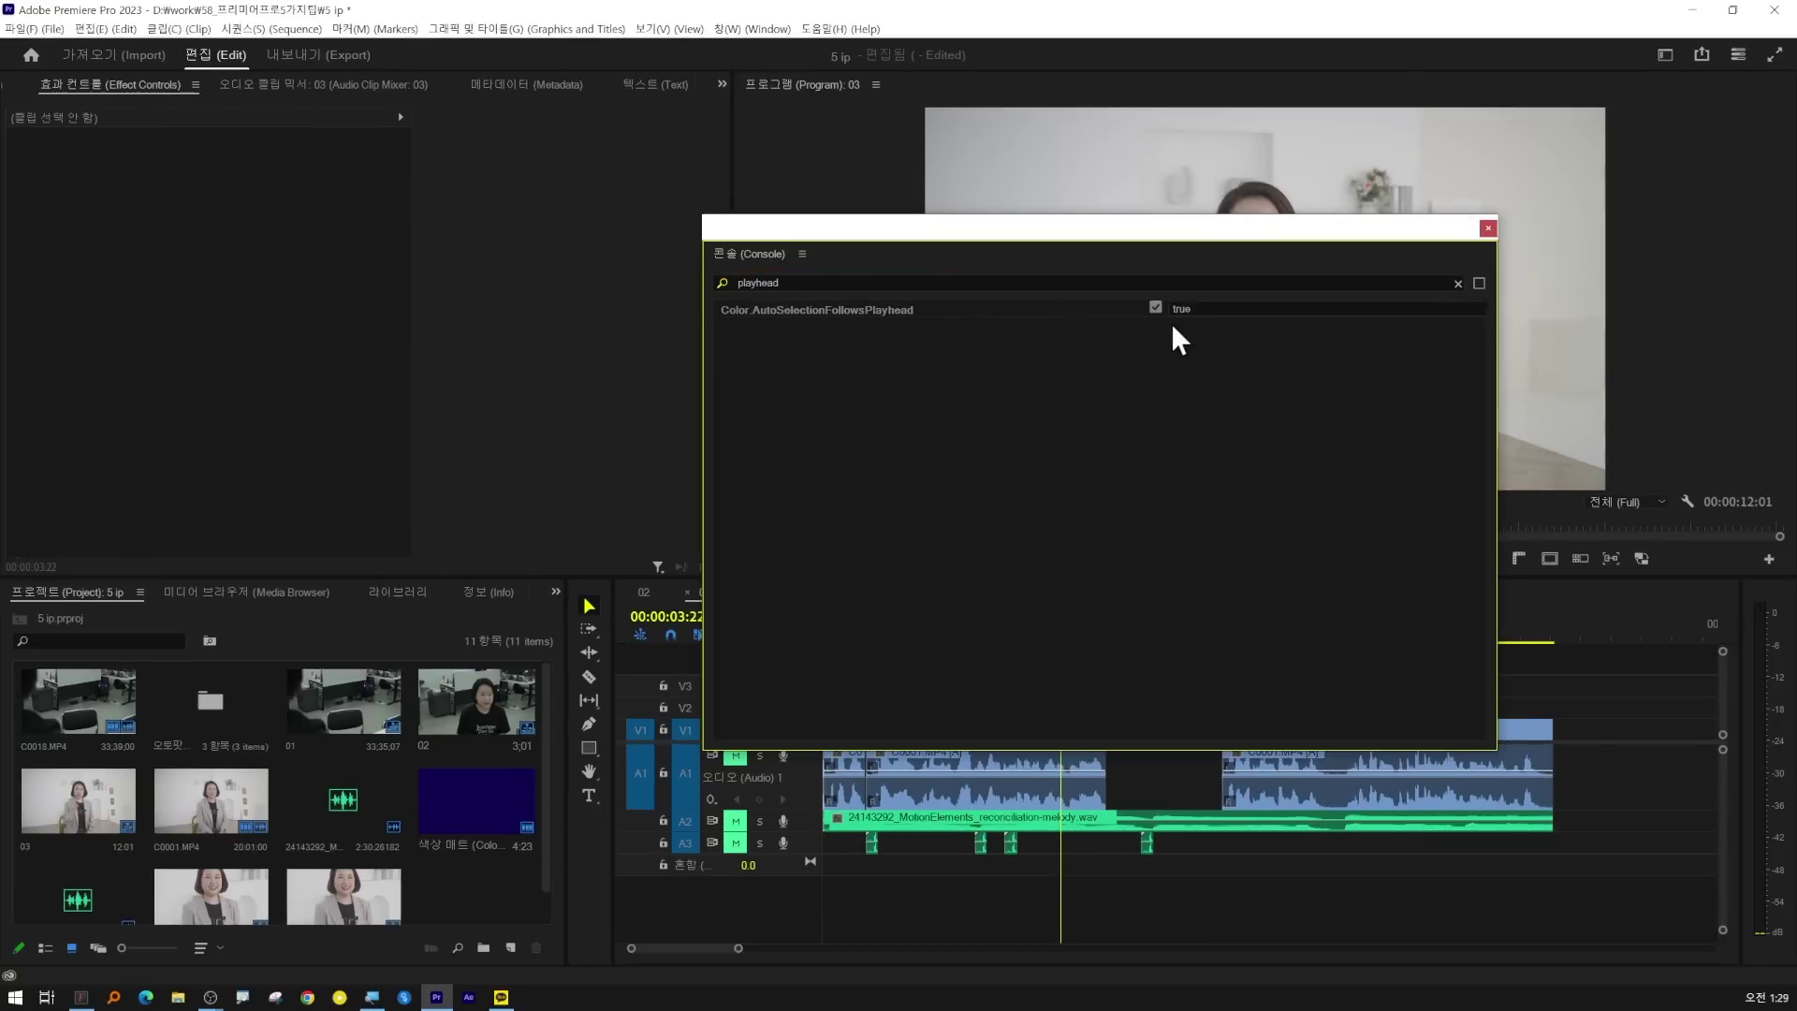
pyautogui.click(1156, 308)
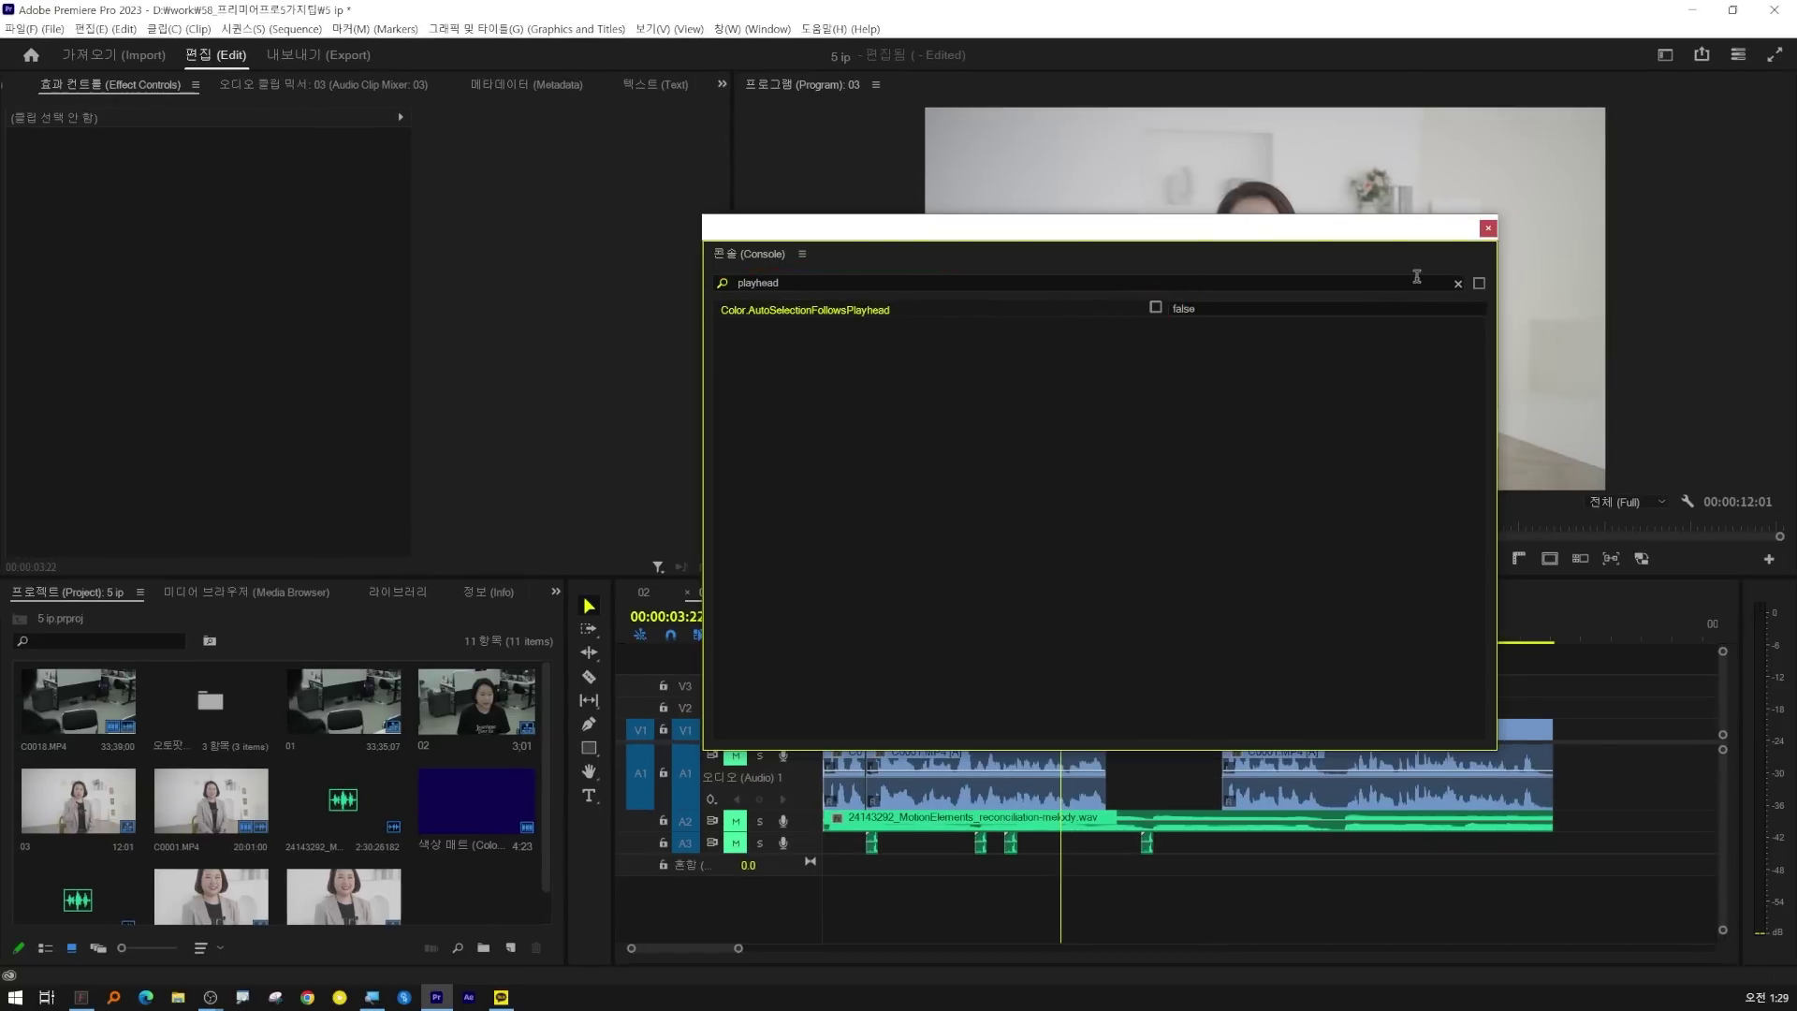
pyautogui.click(1488, 227)
# - Check the state of Selection Follows Playhead in the Editing workspace and scrub sequence 03 to 00:00:03:00
pyautogui.click(963, 654)
pyautogui.click(925, 693)
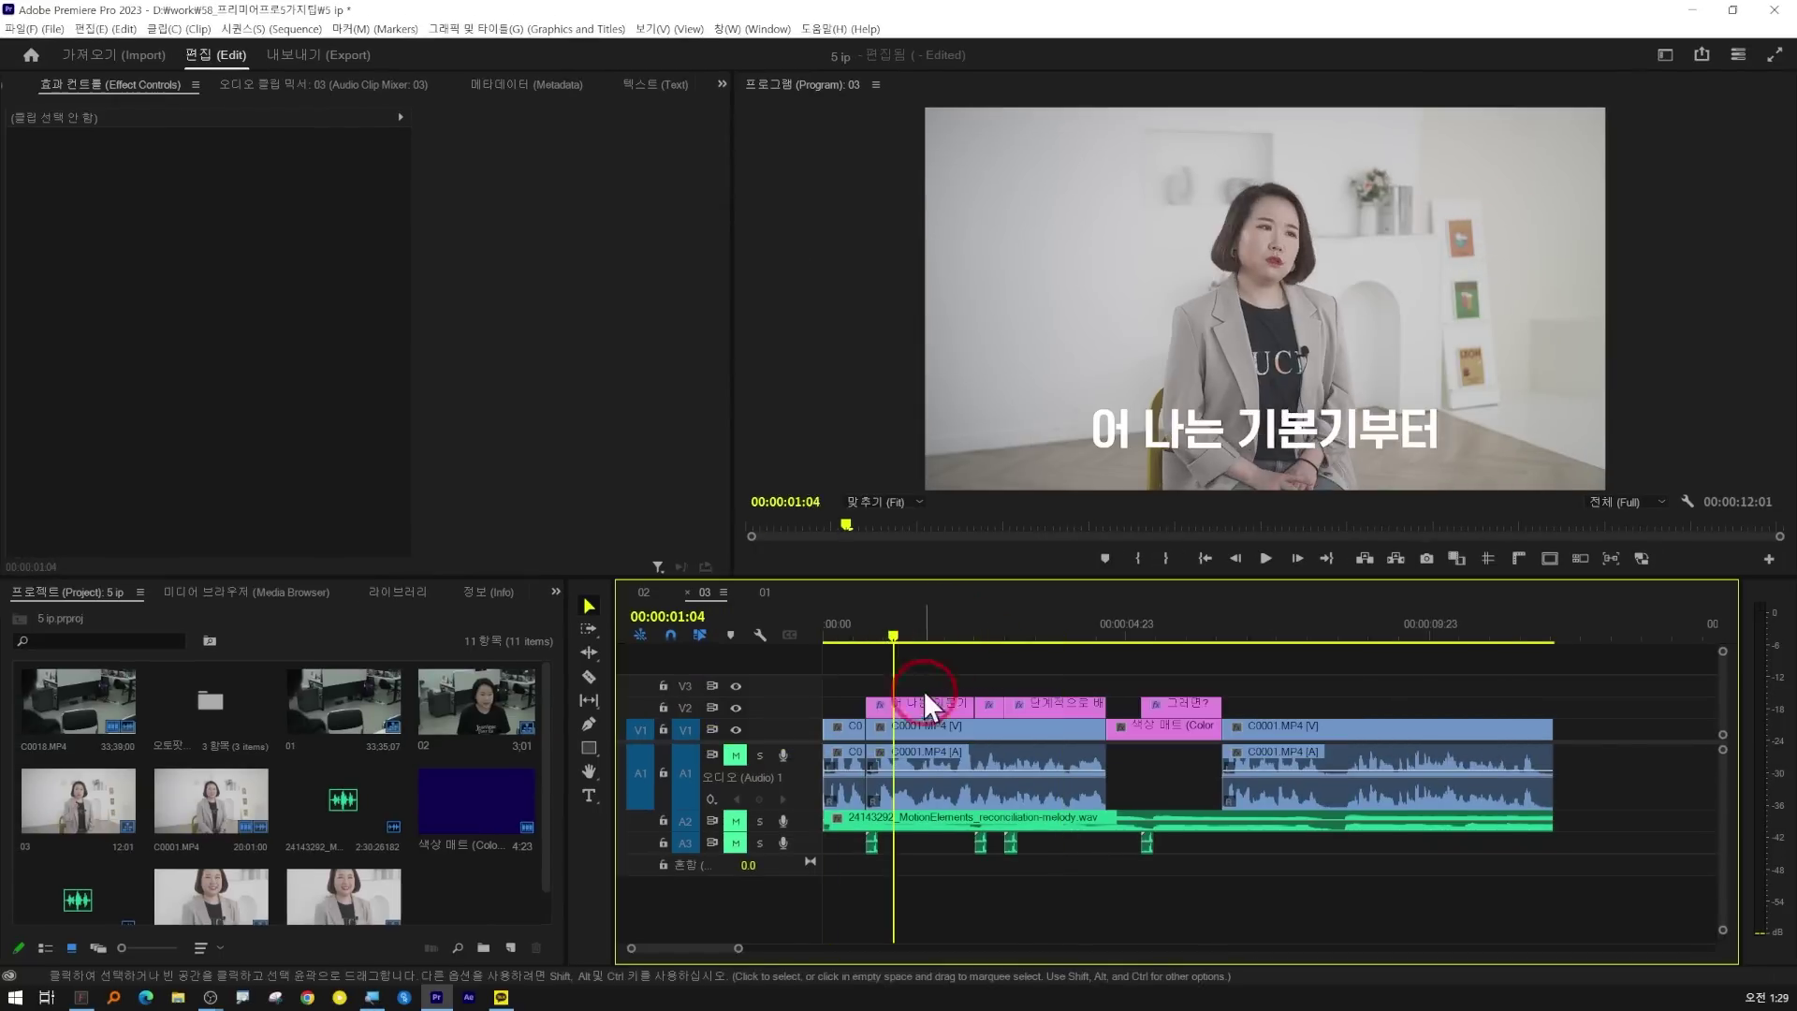
pyautogui.click(272, 29)
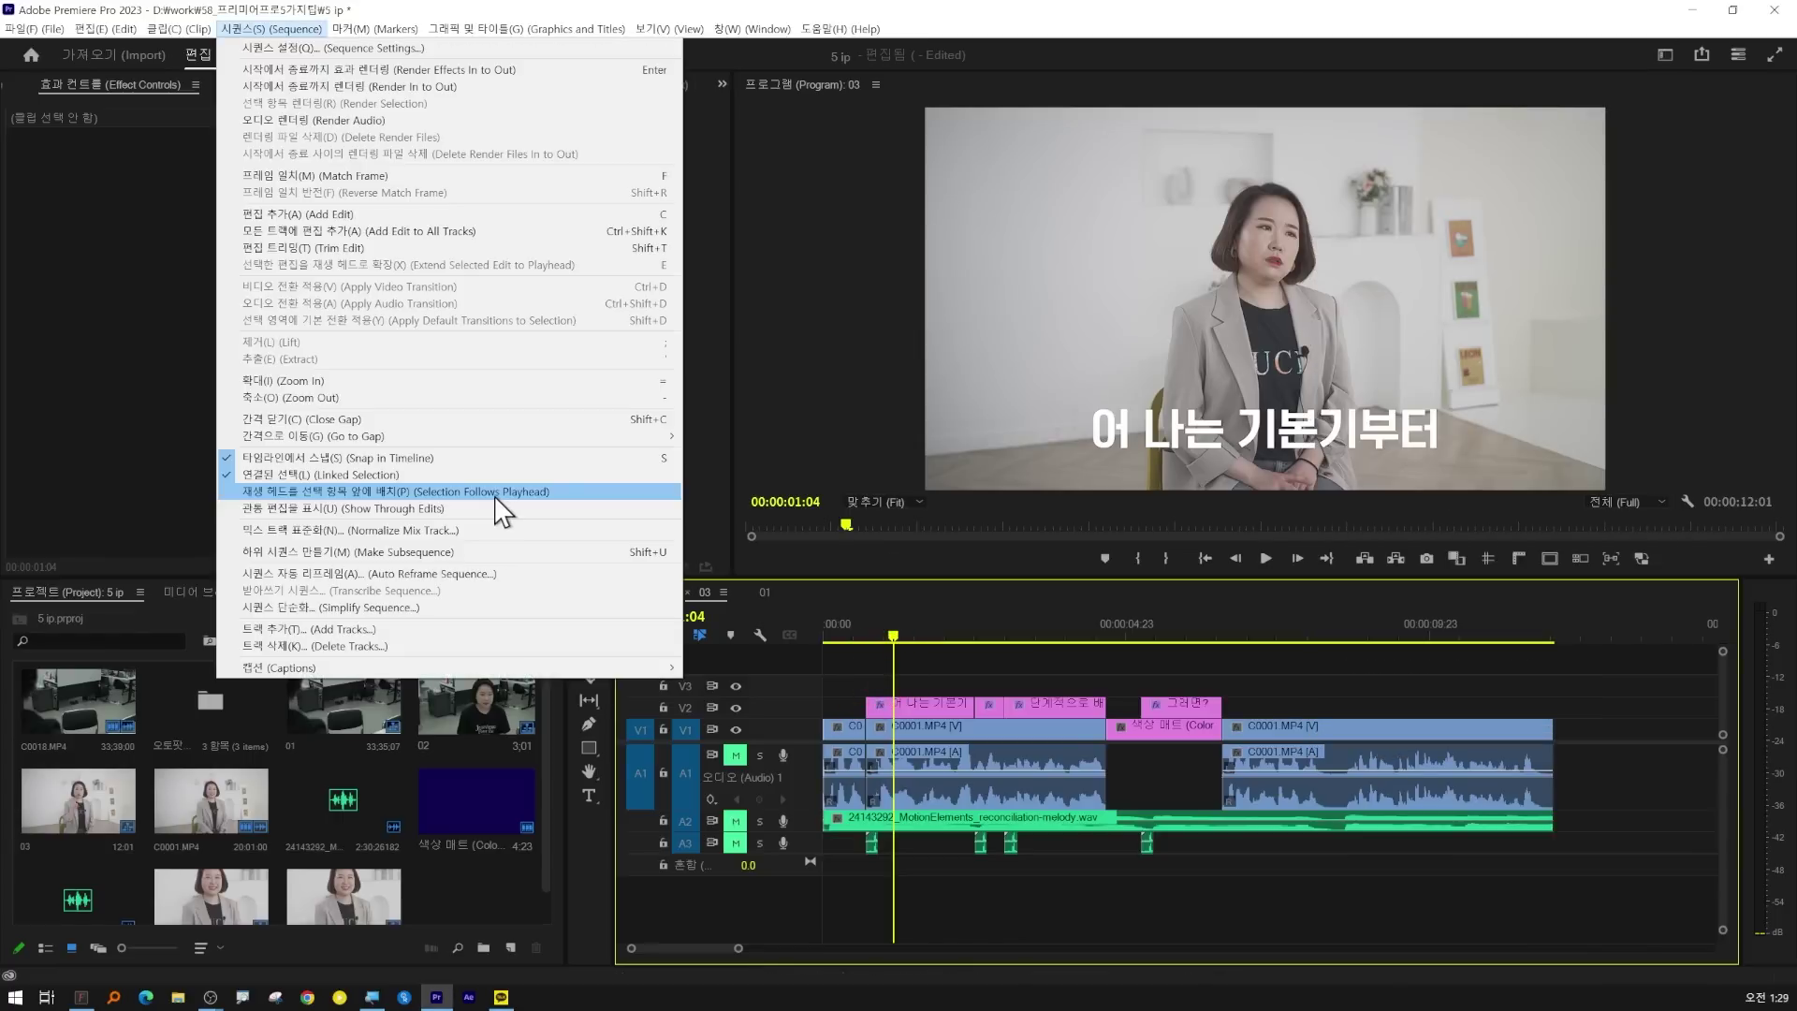
pyautogui.moveTo(880, 627); pyautogui.dragTo(1004, 630)
# - Switch to the Color workspace, scrub back over the captioned C0001.MP4 clip, and check the Selection Follows Playhead setting
pyautogui.click(1664, 54)
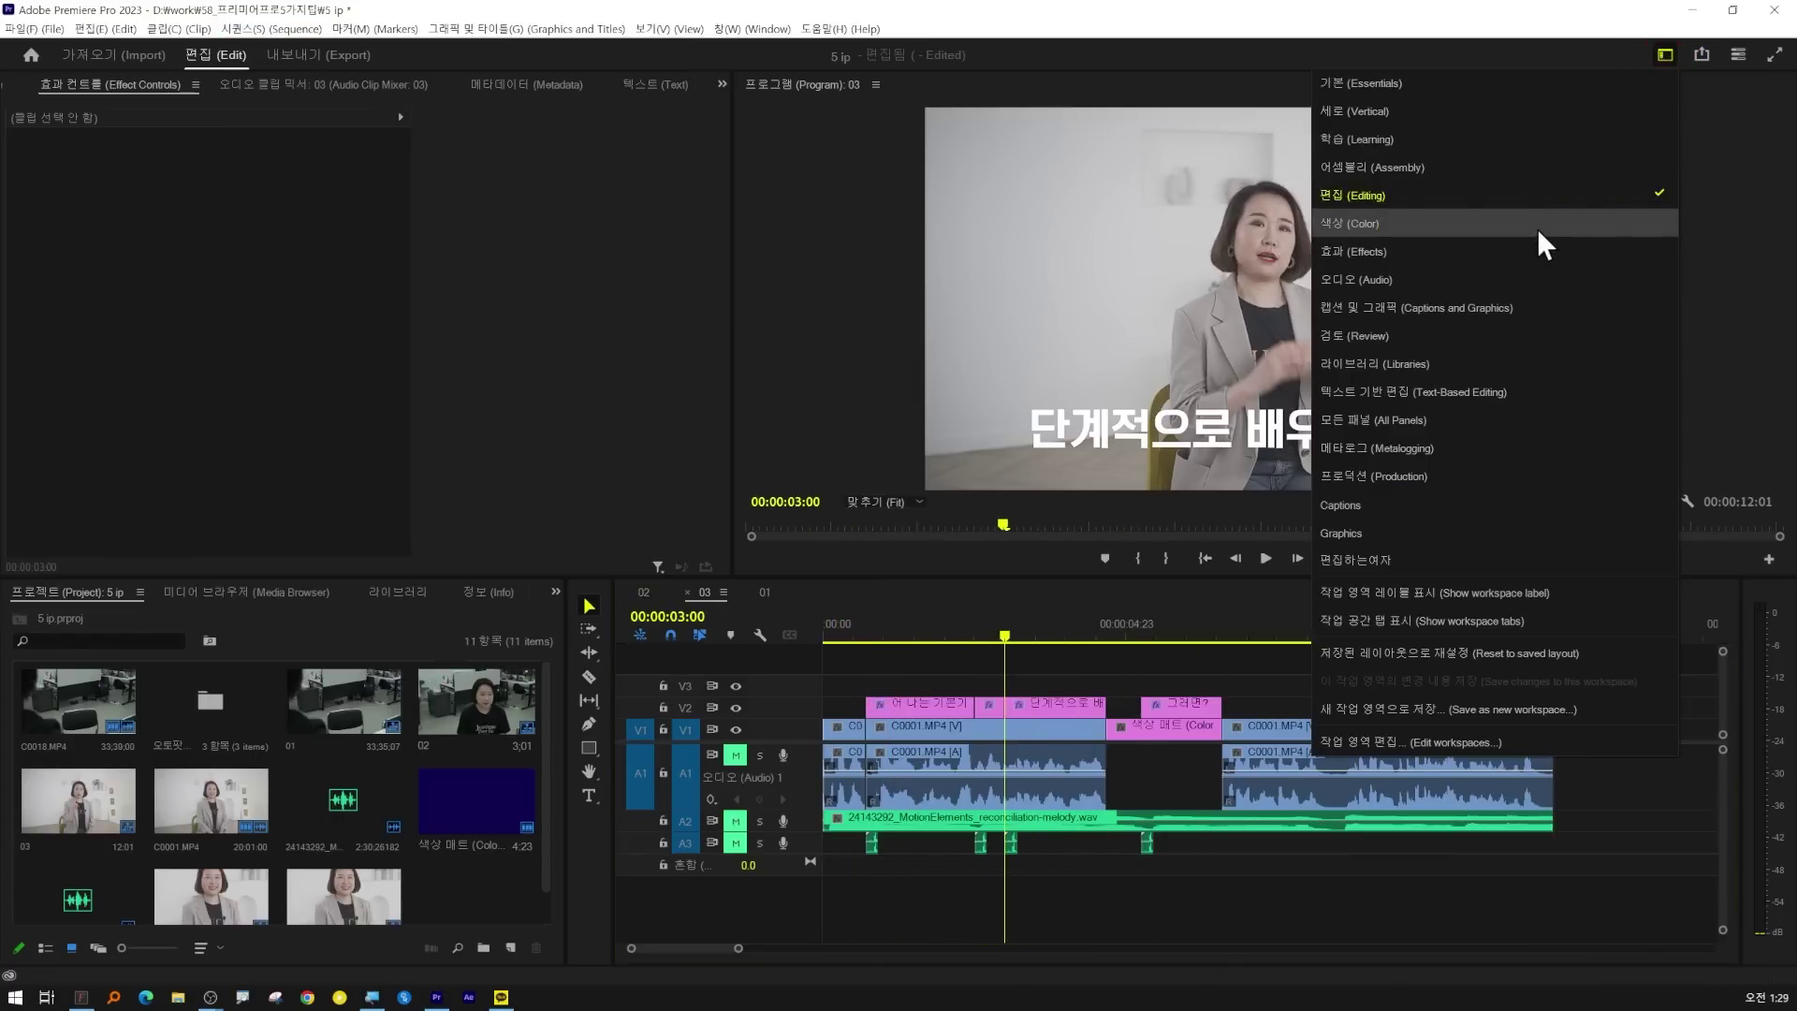
pyautogui.click(1537, 227)
pyautogui.moveTo(890, 655); pyautogui.dragTo(817, 657)
pyautogui.click(271, 29)
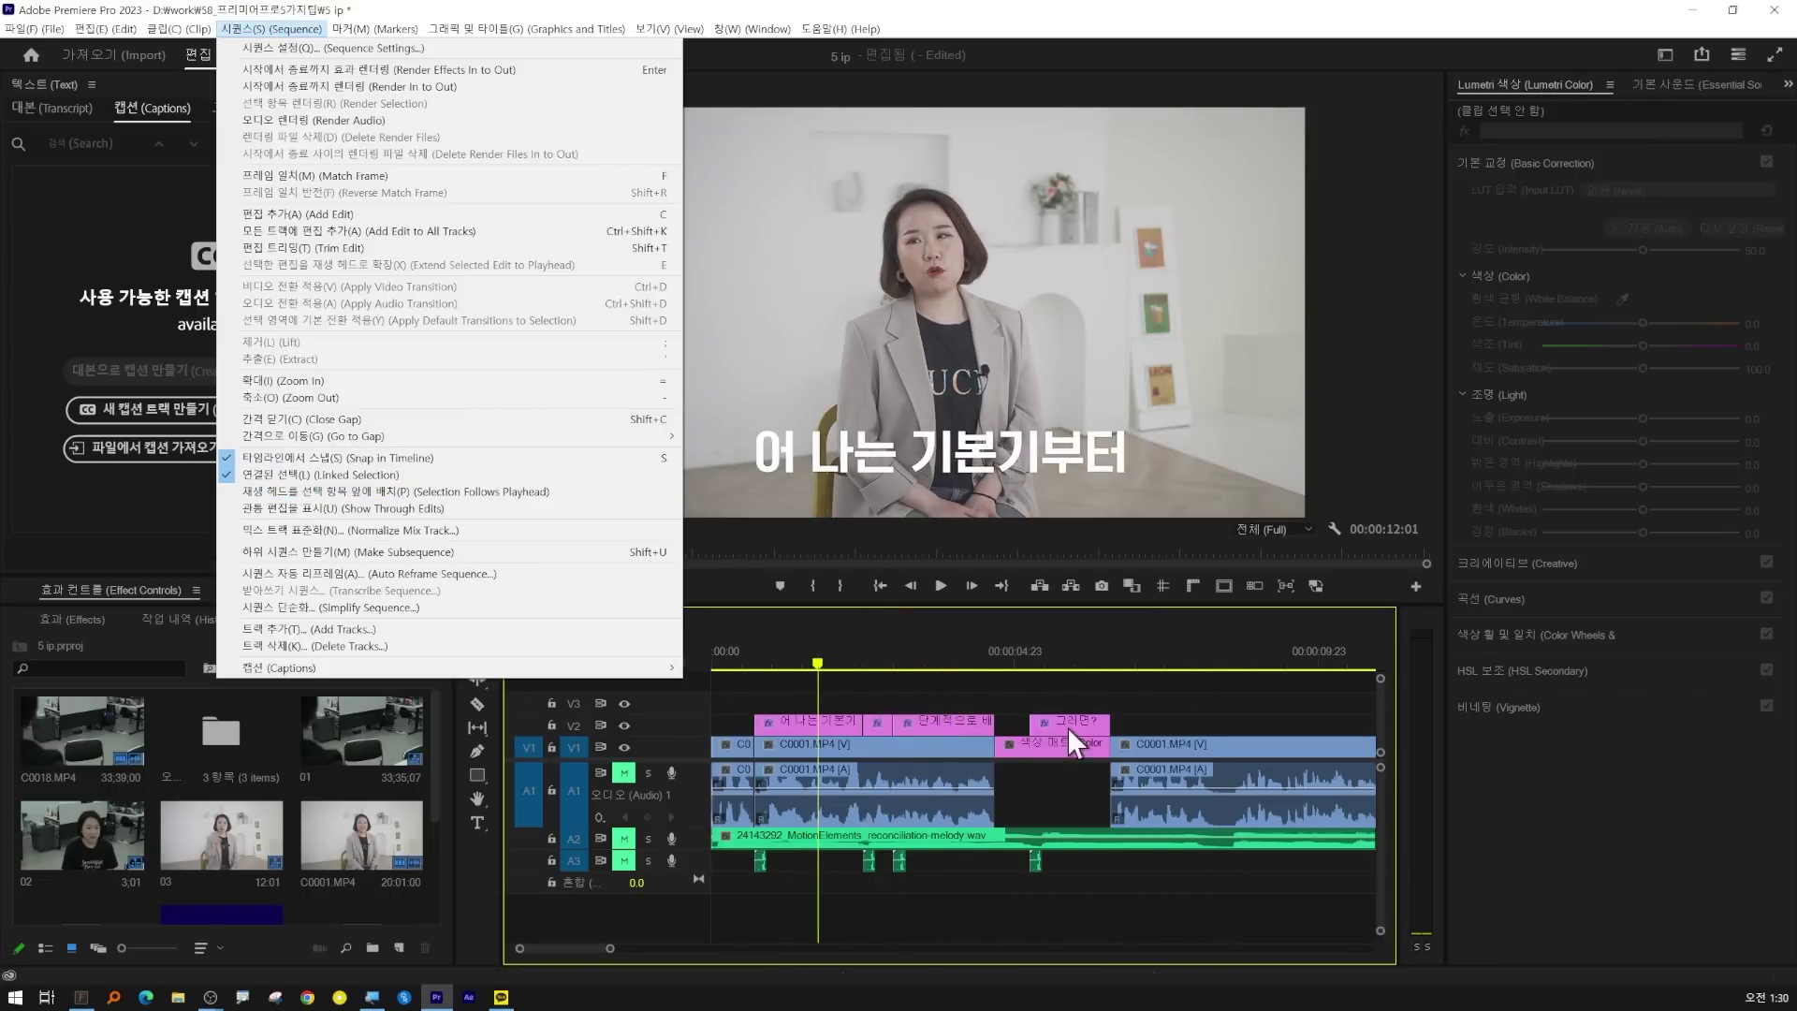
# - Turn on Selection Follows Playhead at 00:00:01:13, scrub to 00:00:03:13, and deselect the clip
pyautogui.click(800, 656)
pyautogui.click(281, 29)
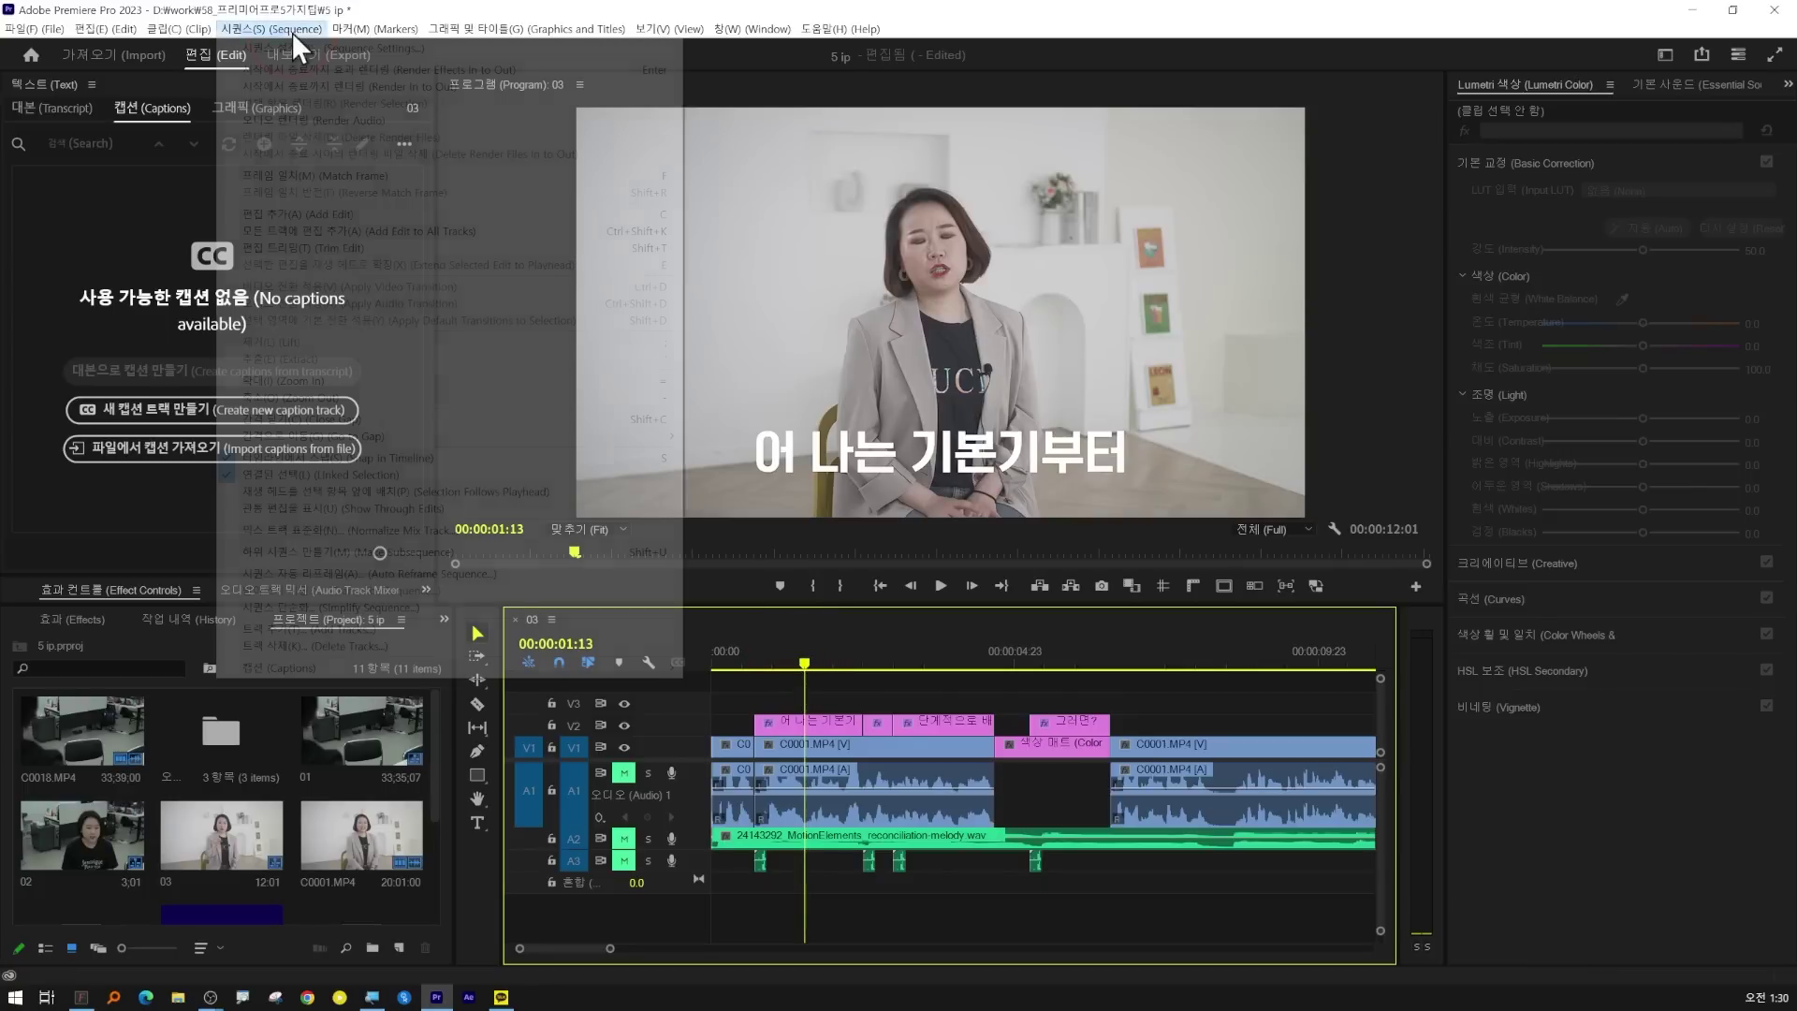
pyautogui.click(803, 661)
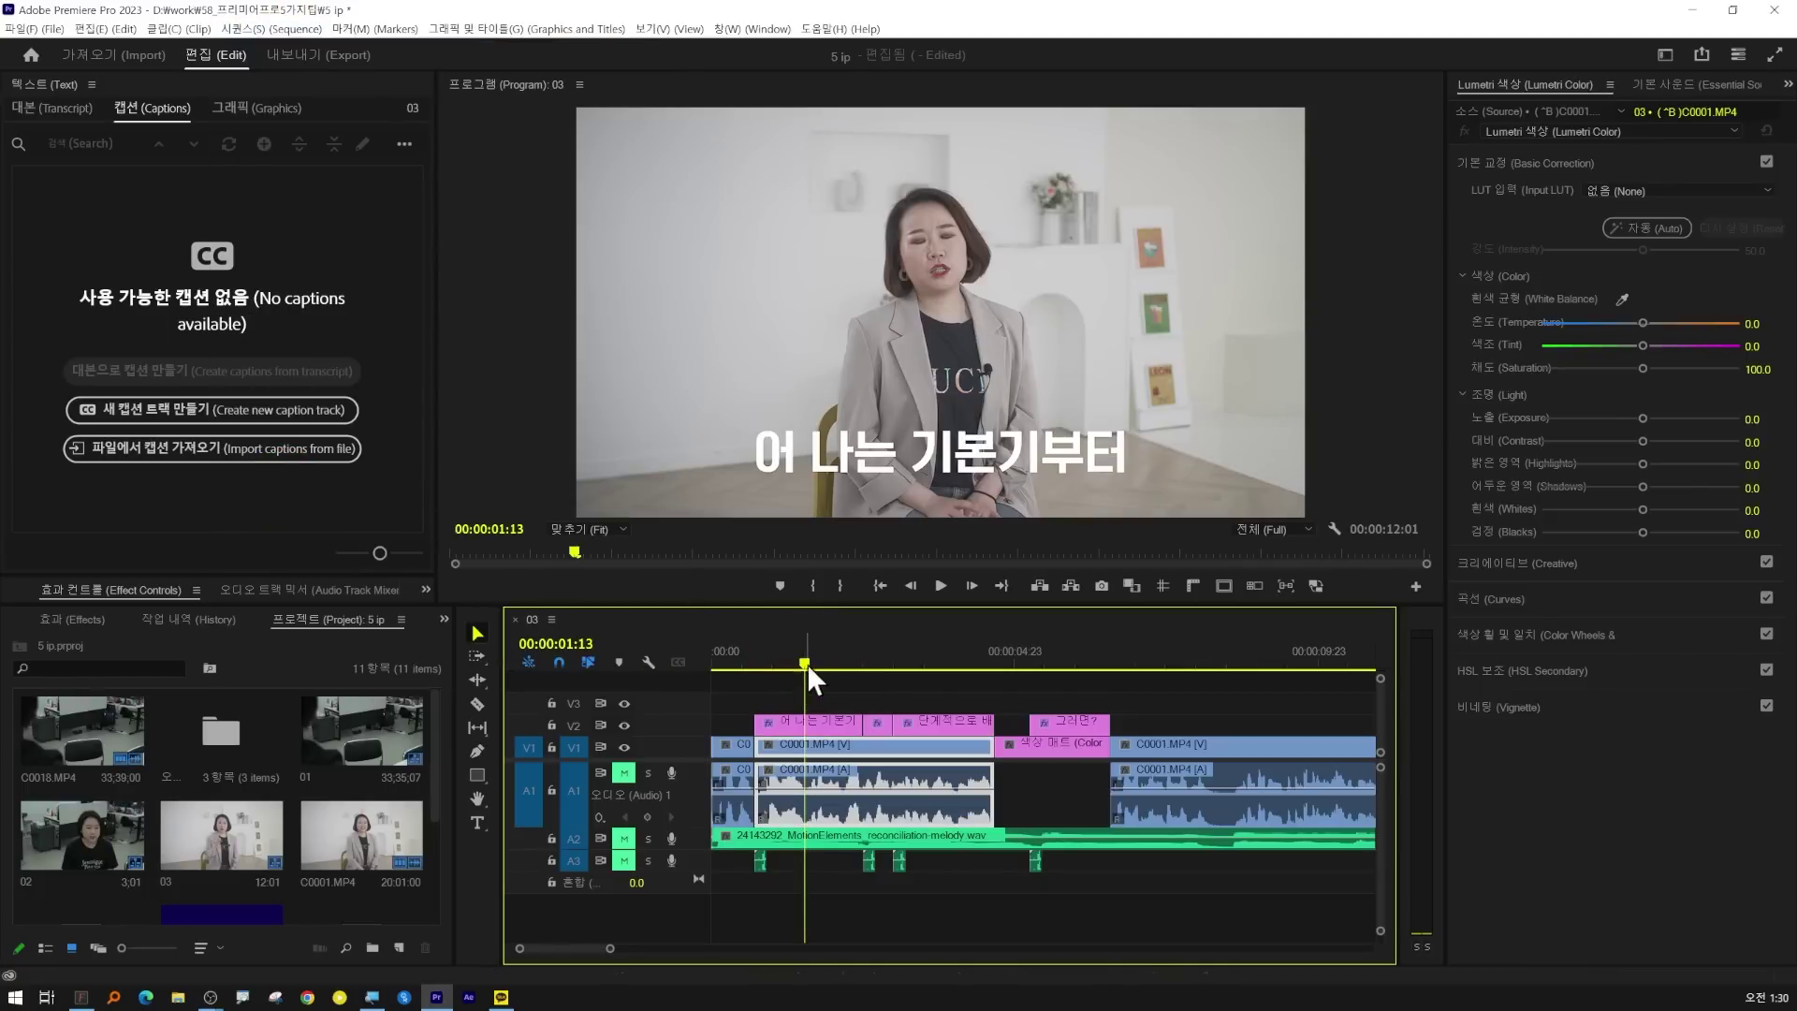
pyautogui.moveTo(807, 665); pyautogui.dragTo(927, 667)
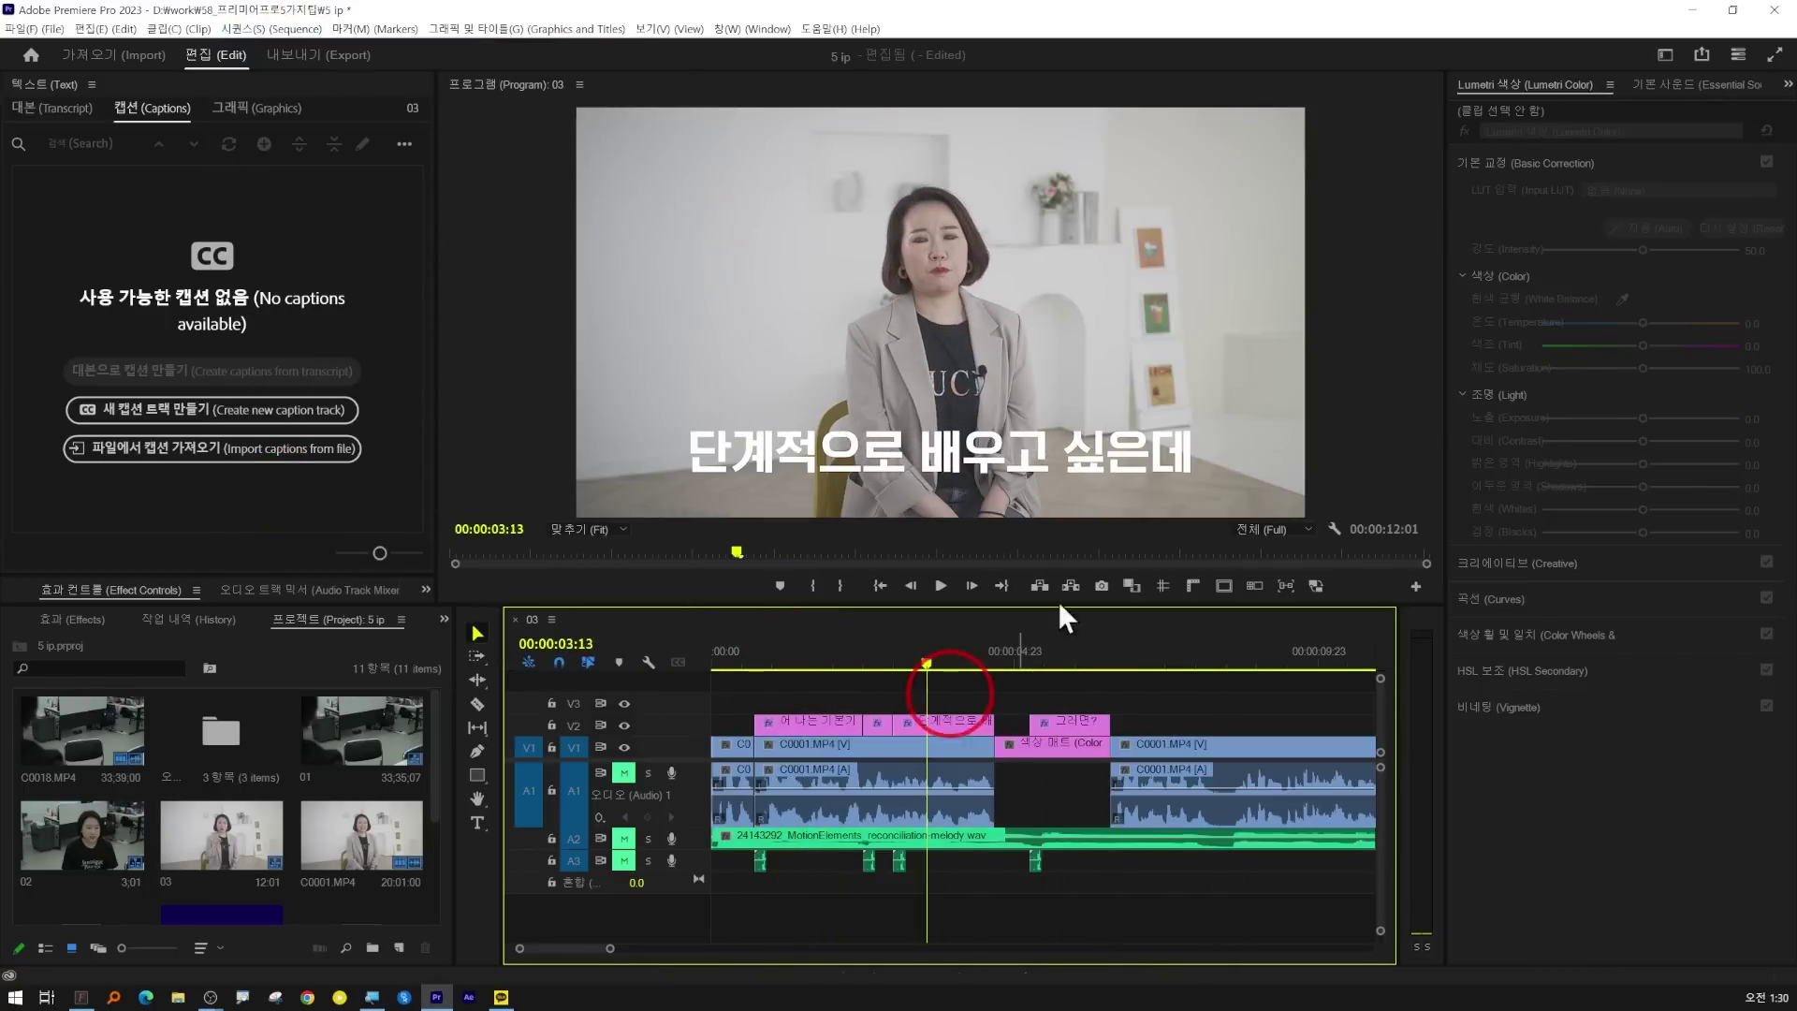
# - Return to the Editing workspace, turn off Selection Follows Playhead, and scrub sequence 03 to 00:00:05:18
pyautogui.click(1665, 55)
pyautogui.click(1536, 197)
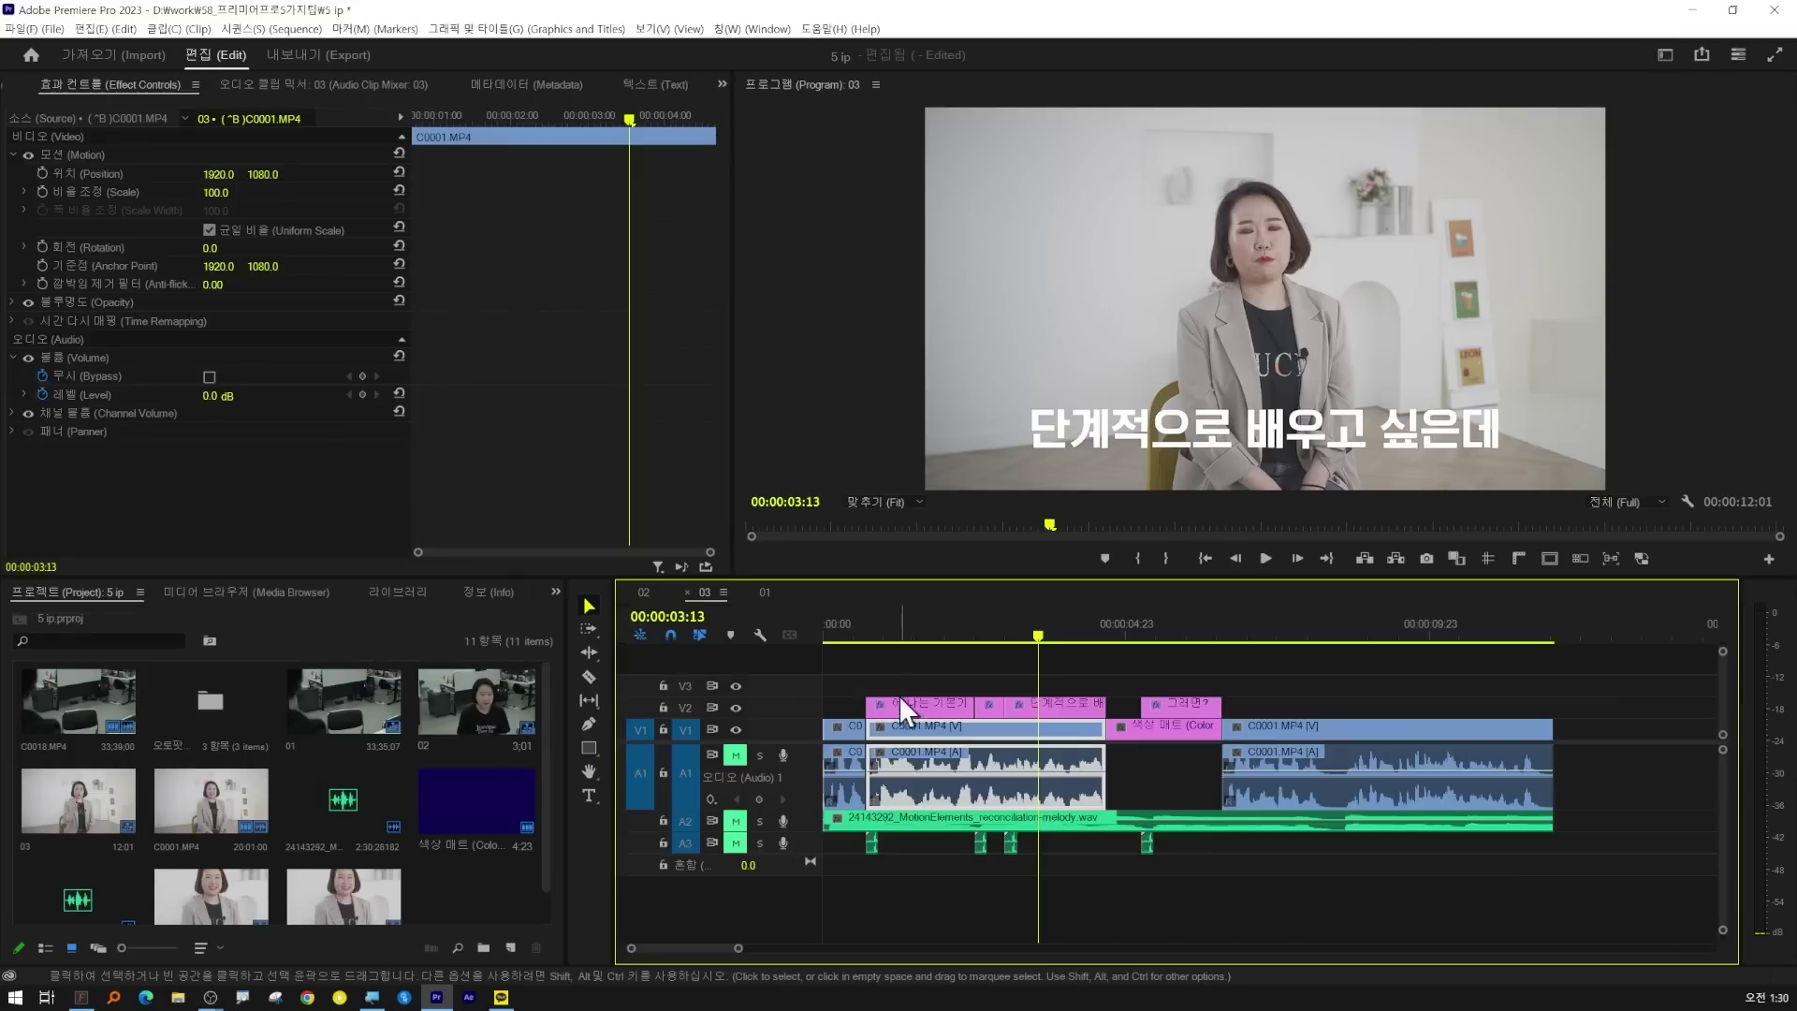
pyautogui.click(899, 627)
pyautogui.click(271, 29)
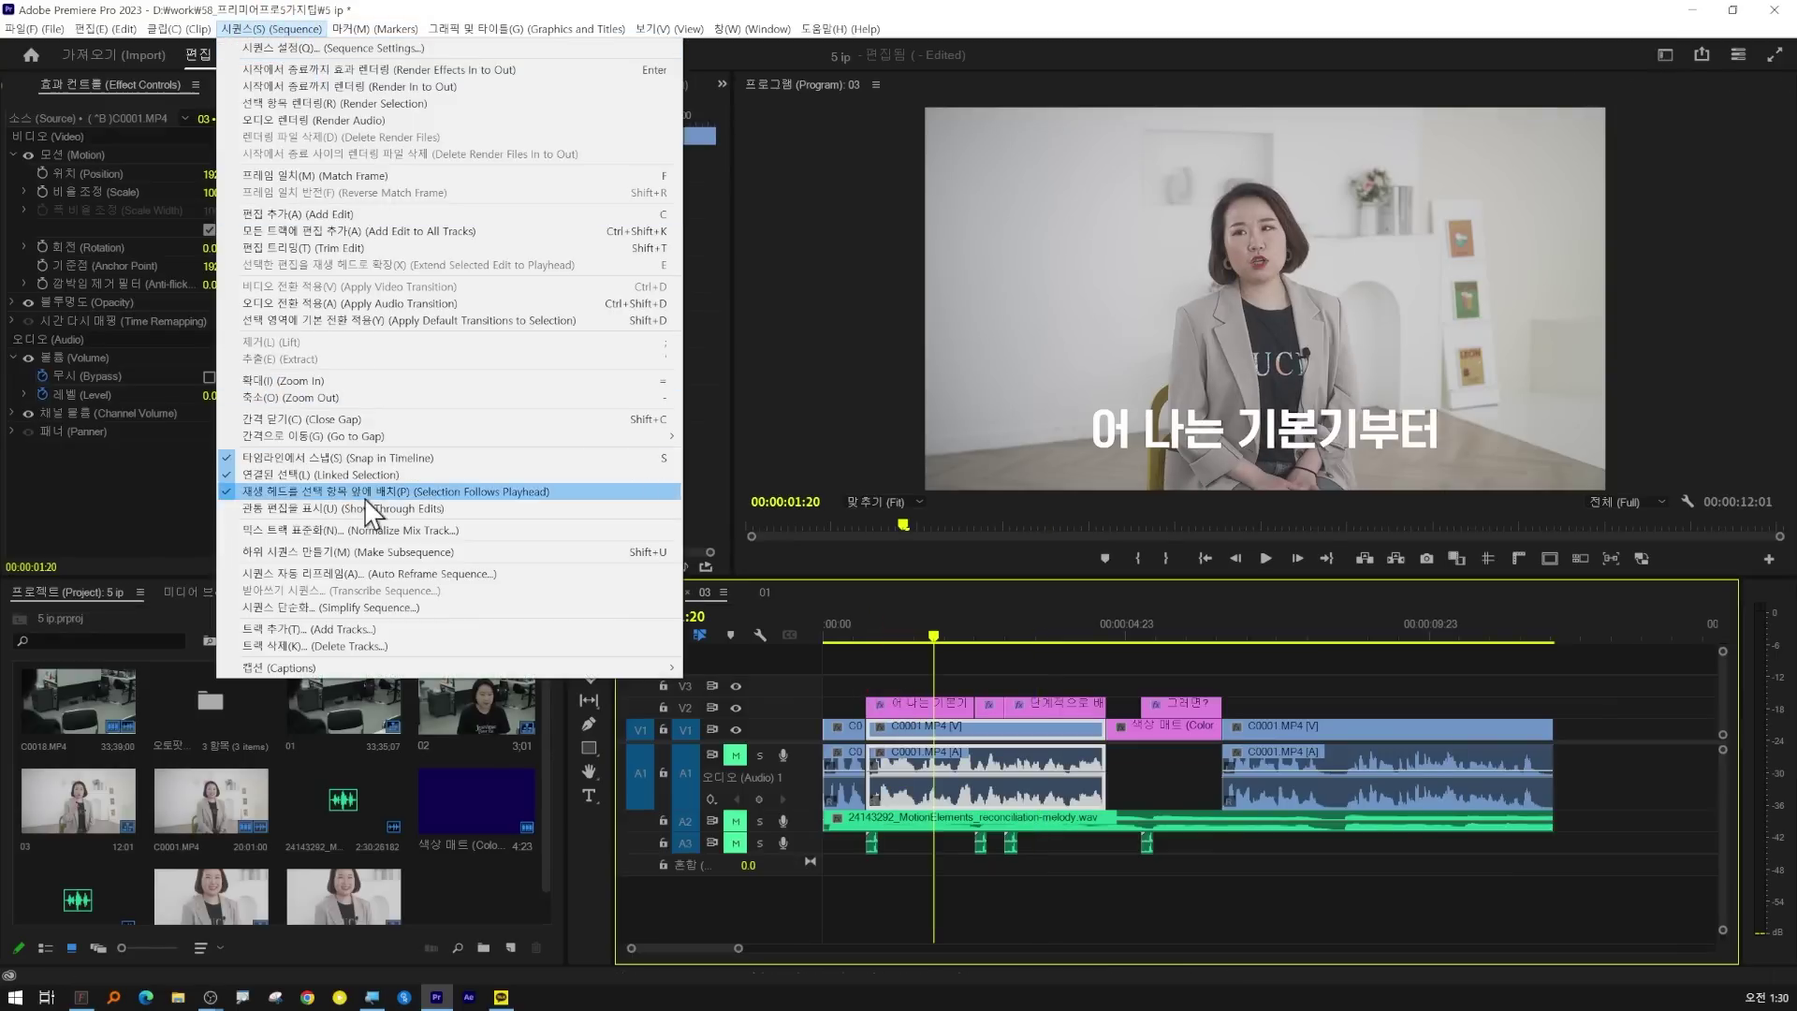
pyautogui.click(367, 495)
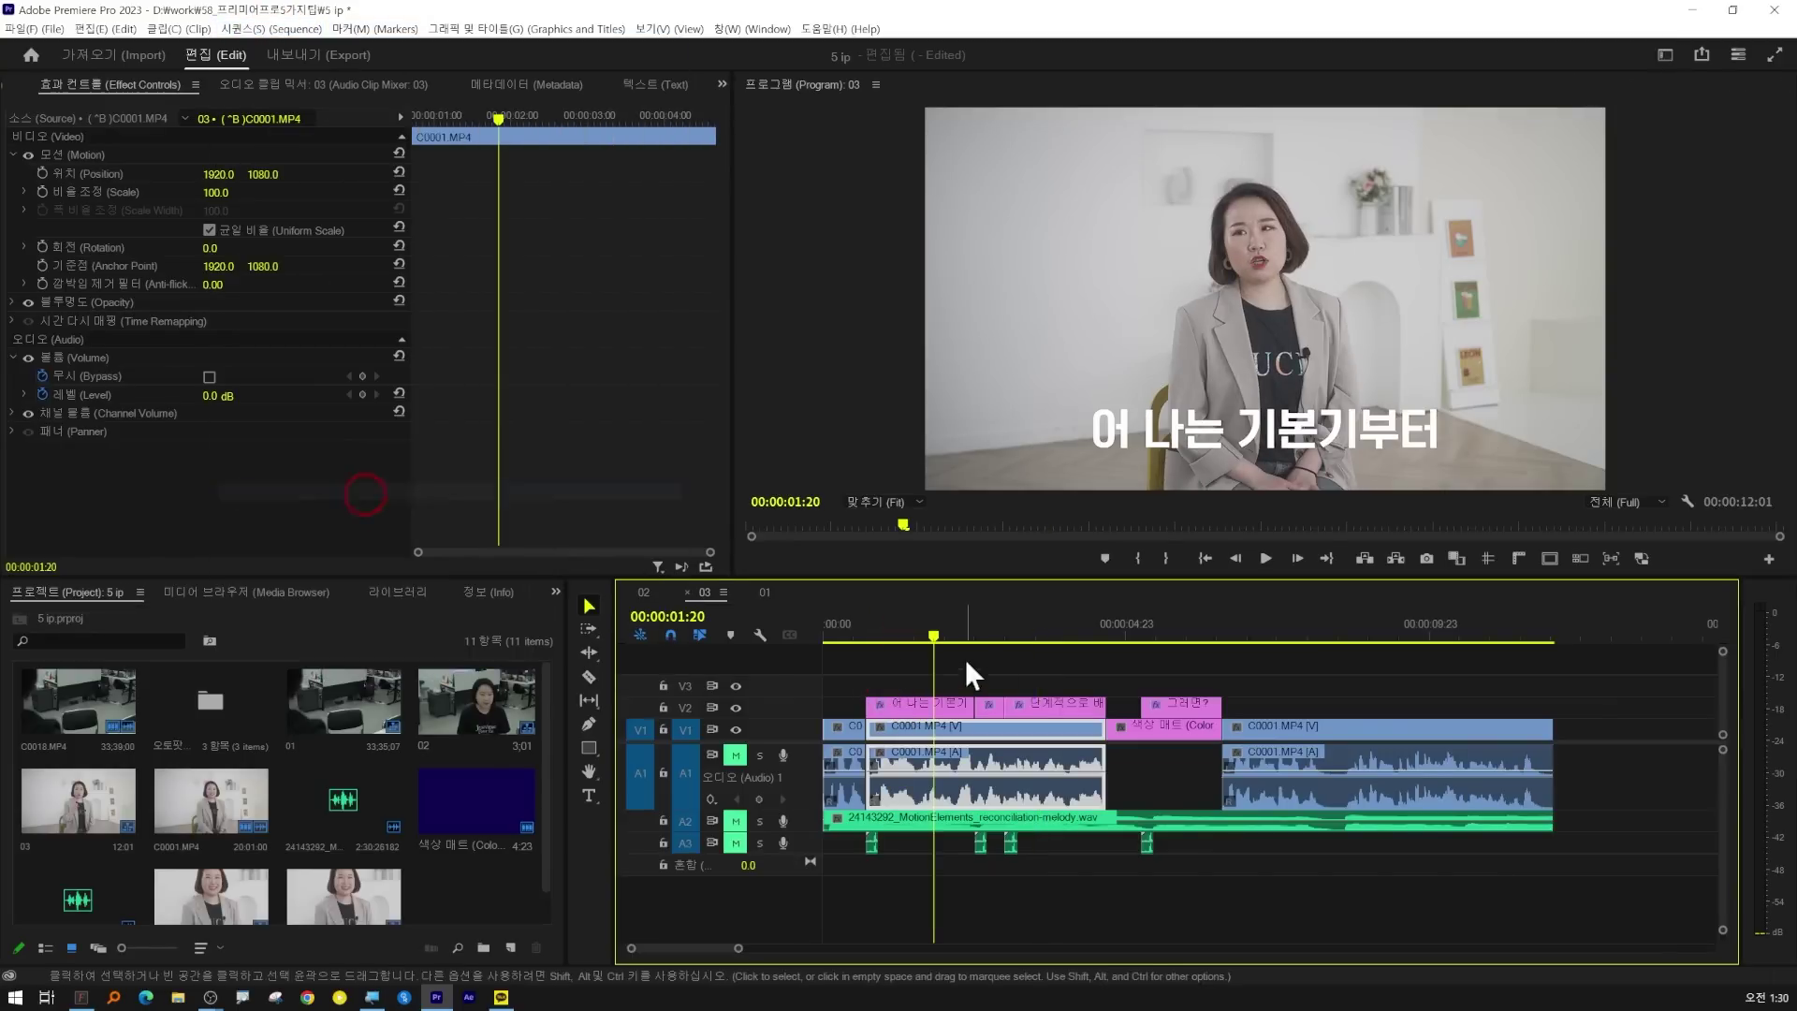
pyautogui.moveTo(923, 625); pyautogui.dragTo(1173, 641)
pyautogui.click(1211, 658)
# - Switch to the Color workspace, check the Selection Follows Playhead setting, and scrub to 00:00:03:18
pyautogui.click(1738, 55)
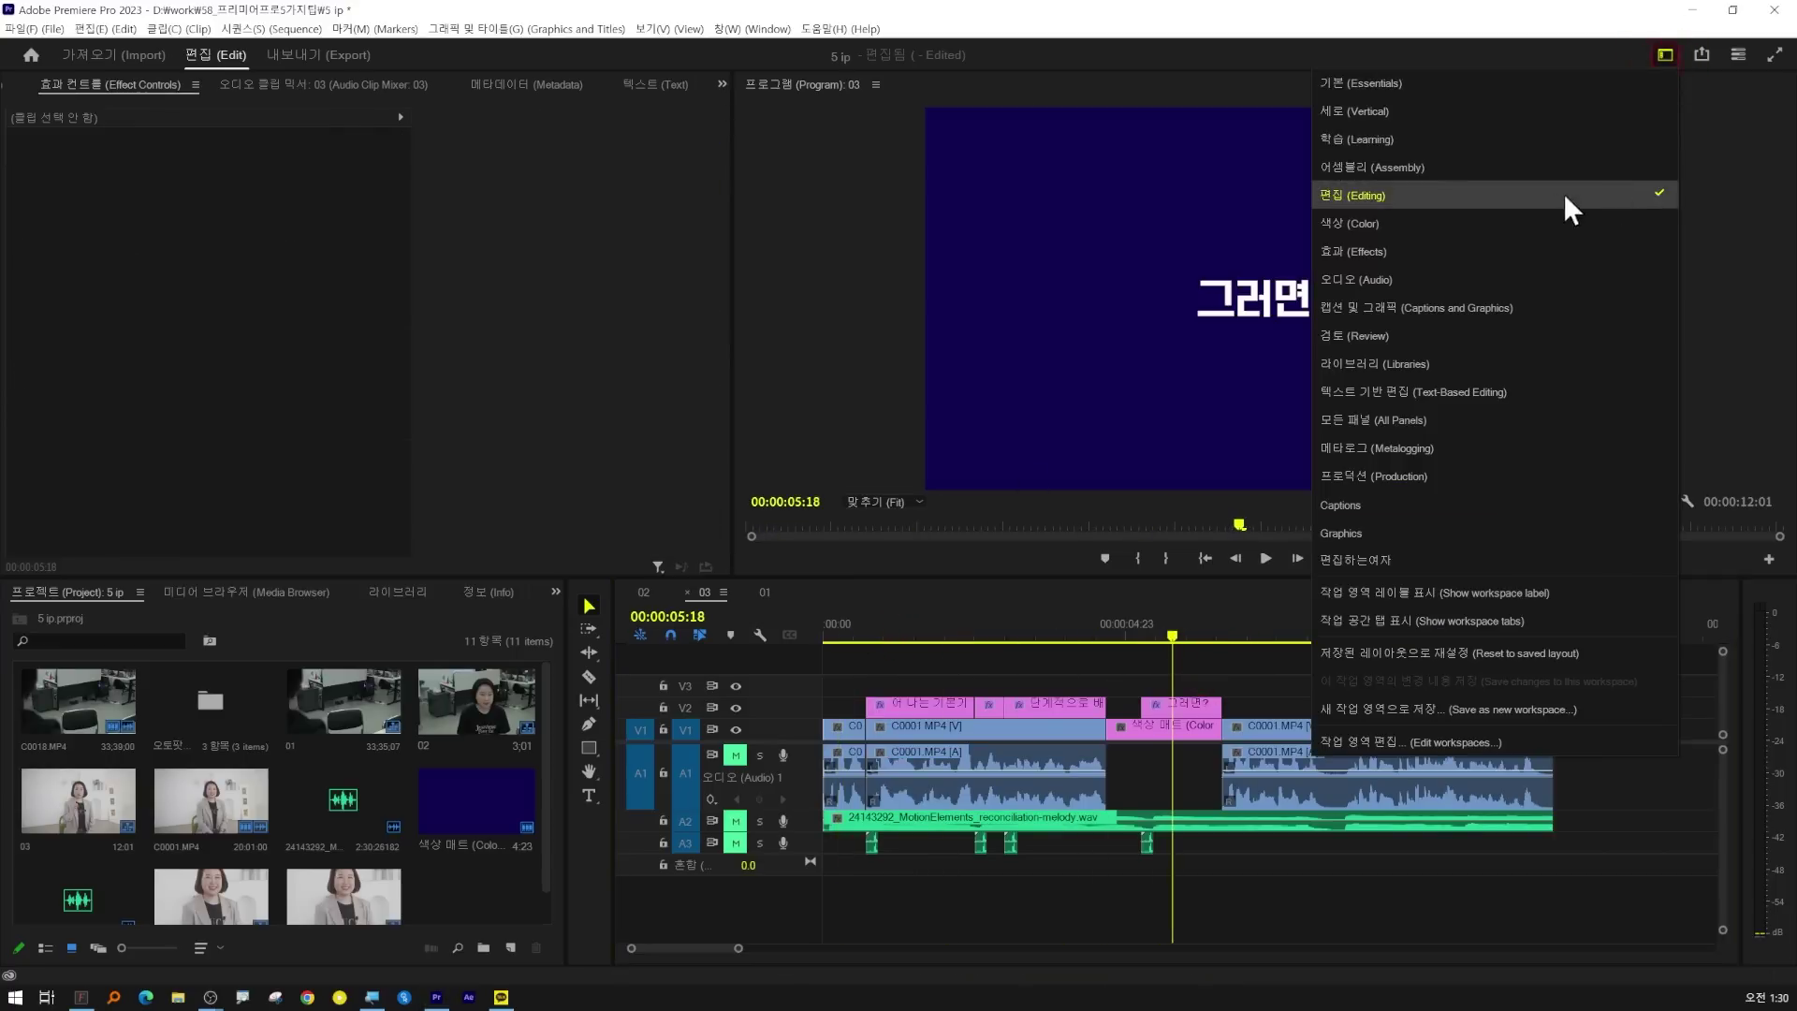
pyautogui.click(1525, 226)
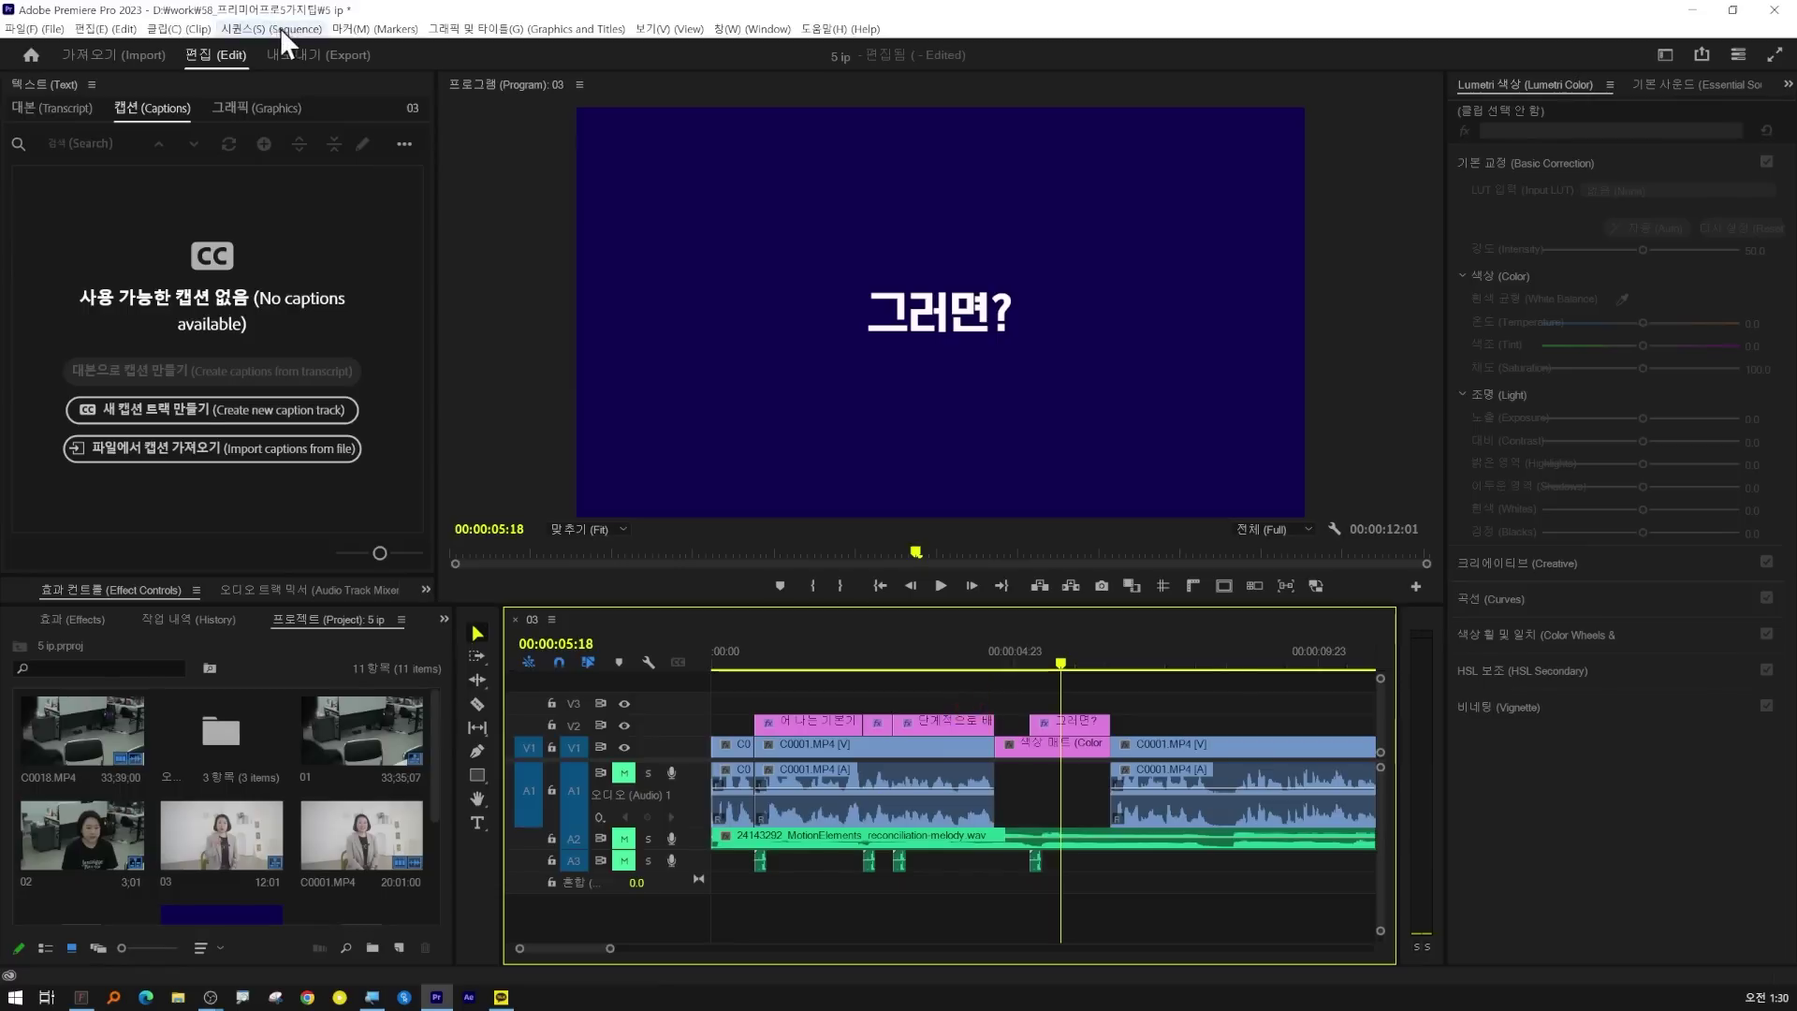
pyautogui.click(282, 31)
pyautogui.moveTo(1039, 671); pyautogui.dragTo(939, 659)
# - Return to the Editing workspace and scrub sequence 03 to 00:00:03:00
pyautogui.click(1665, 54)
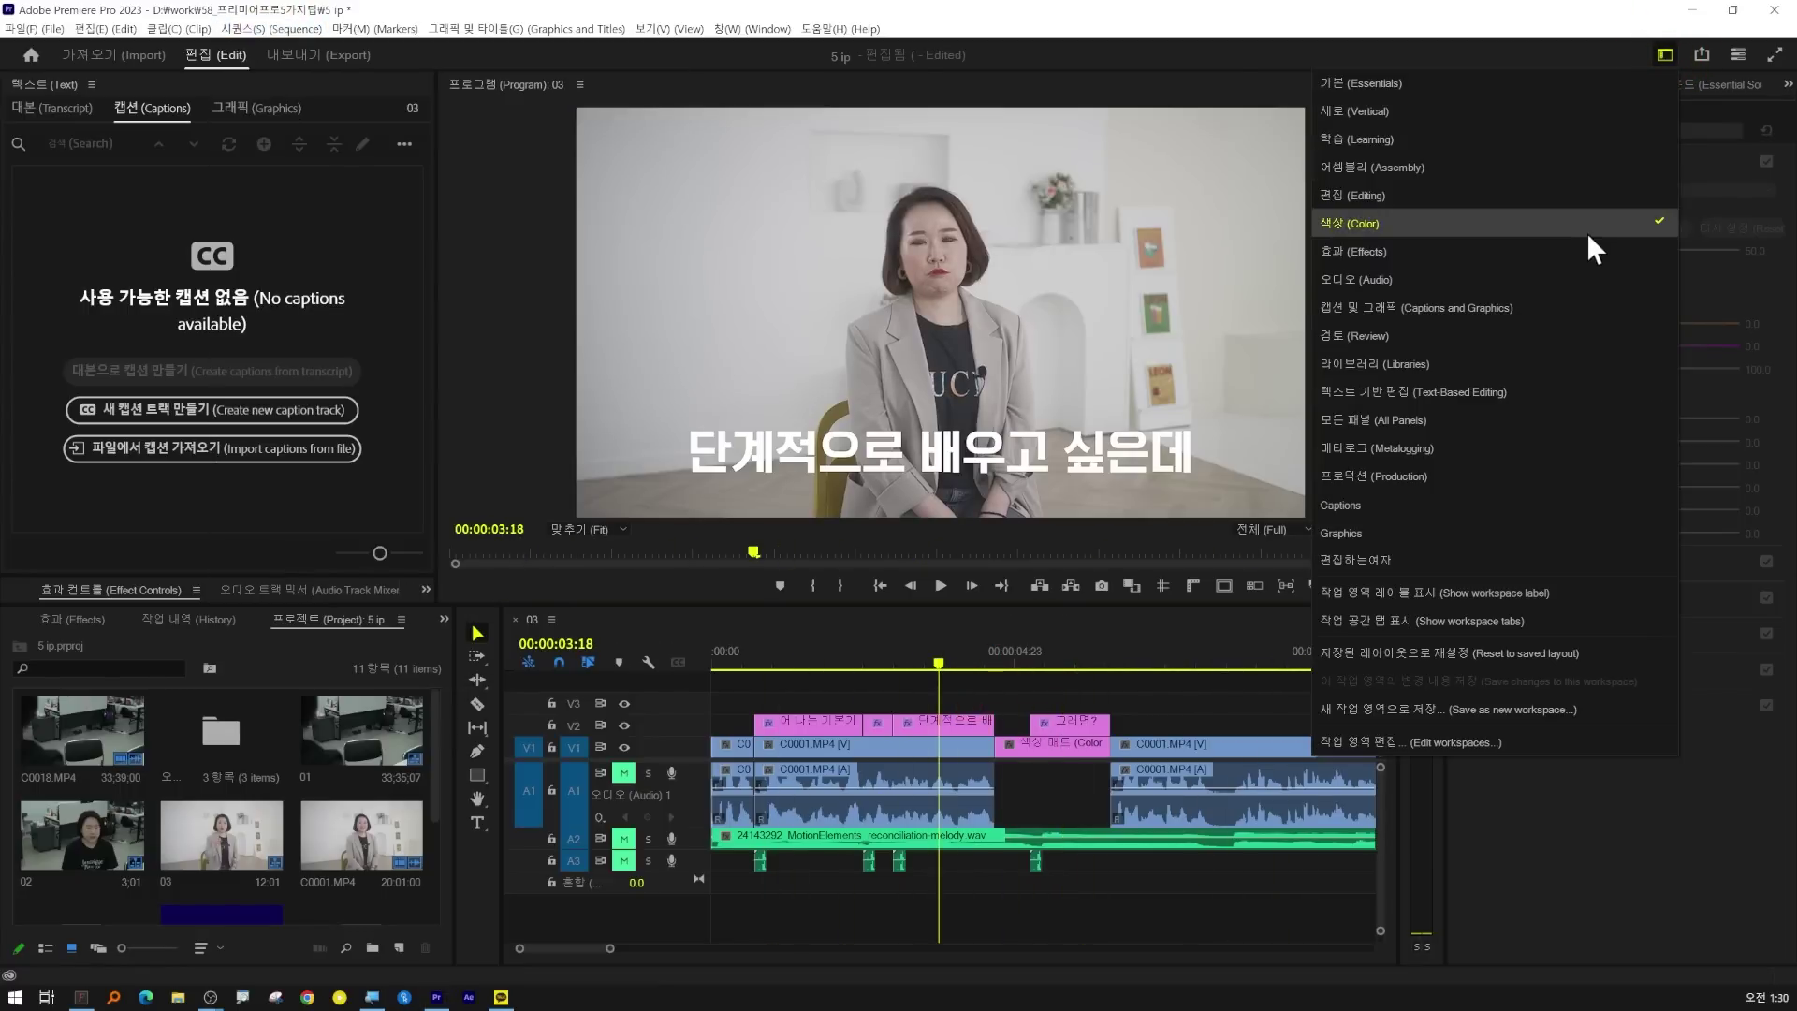
pyautogui.click(1580, 195)
pyautogui.click(964, 636)
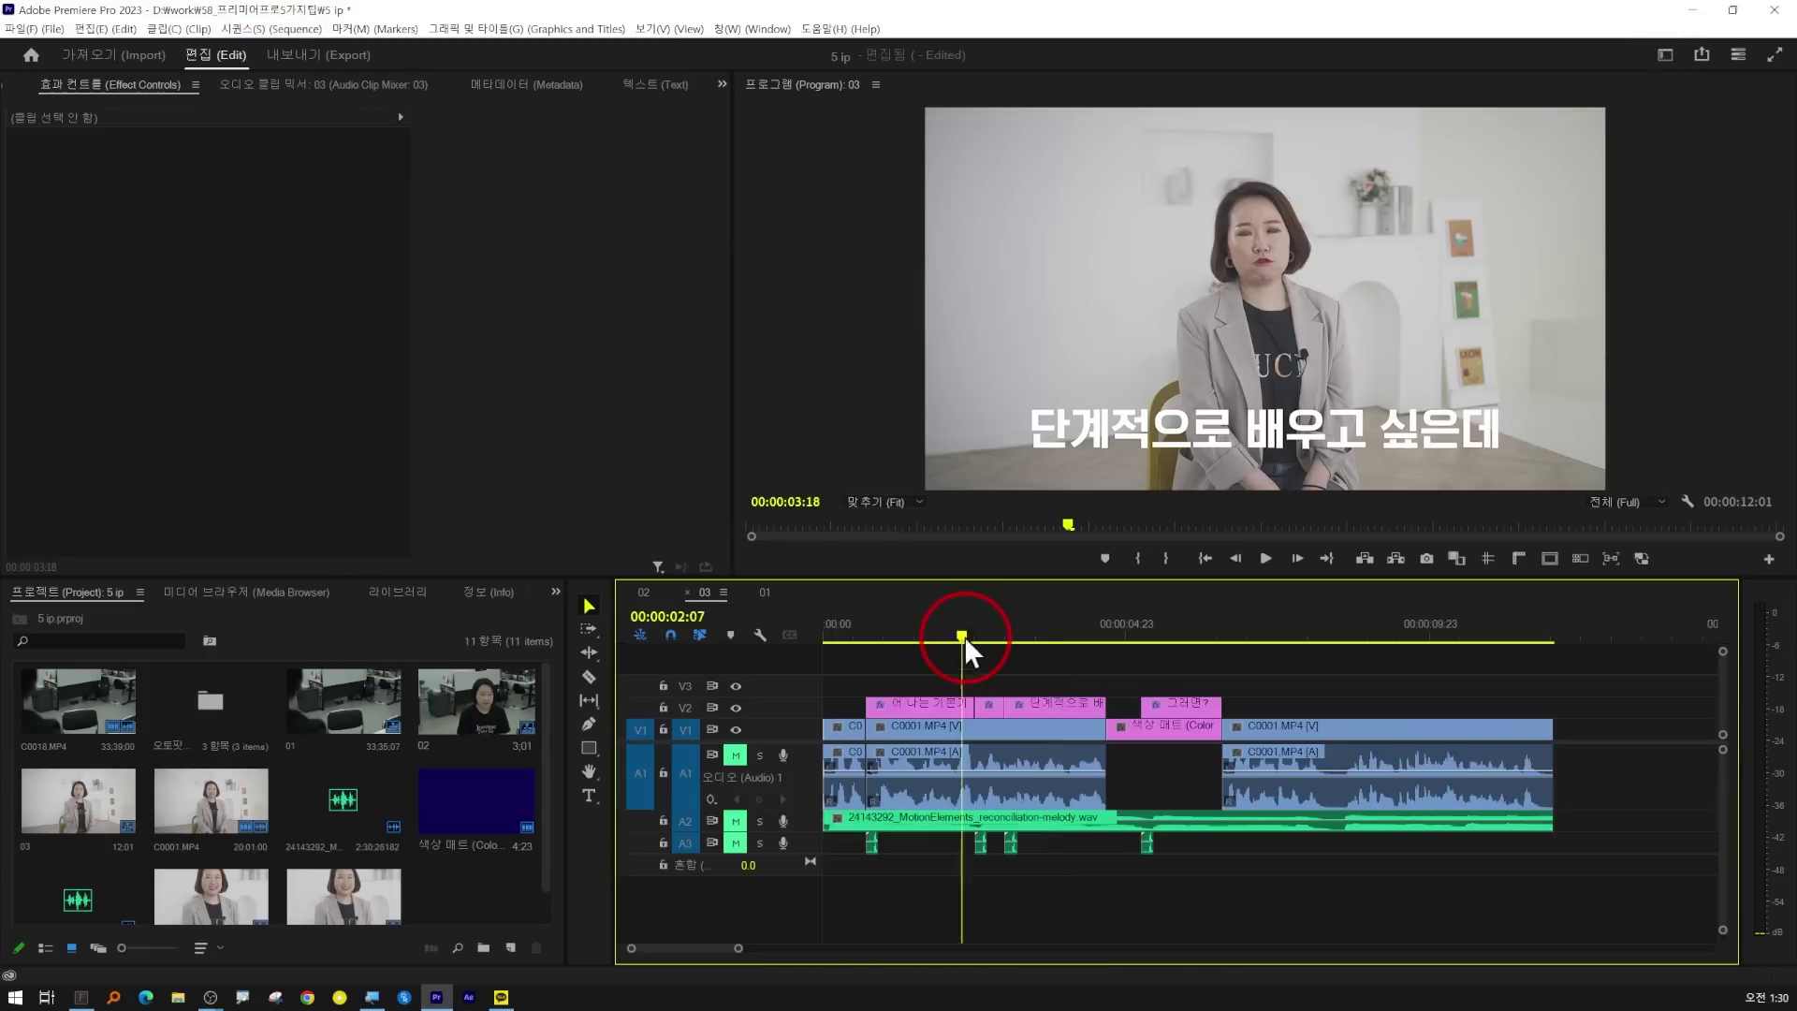
pyautogui.moveTo(964, 637); pyautogui.dragTo(1007, 637)
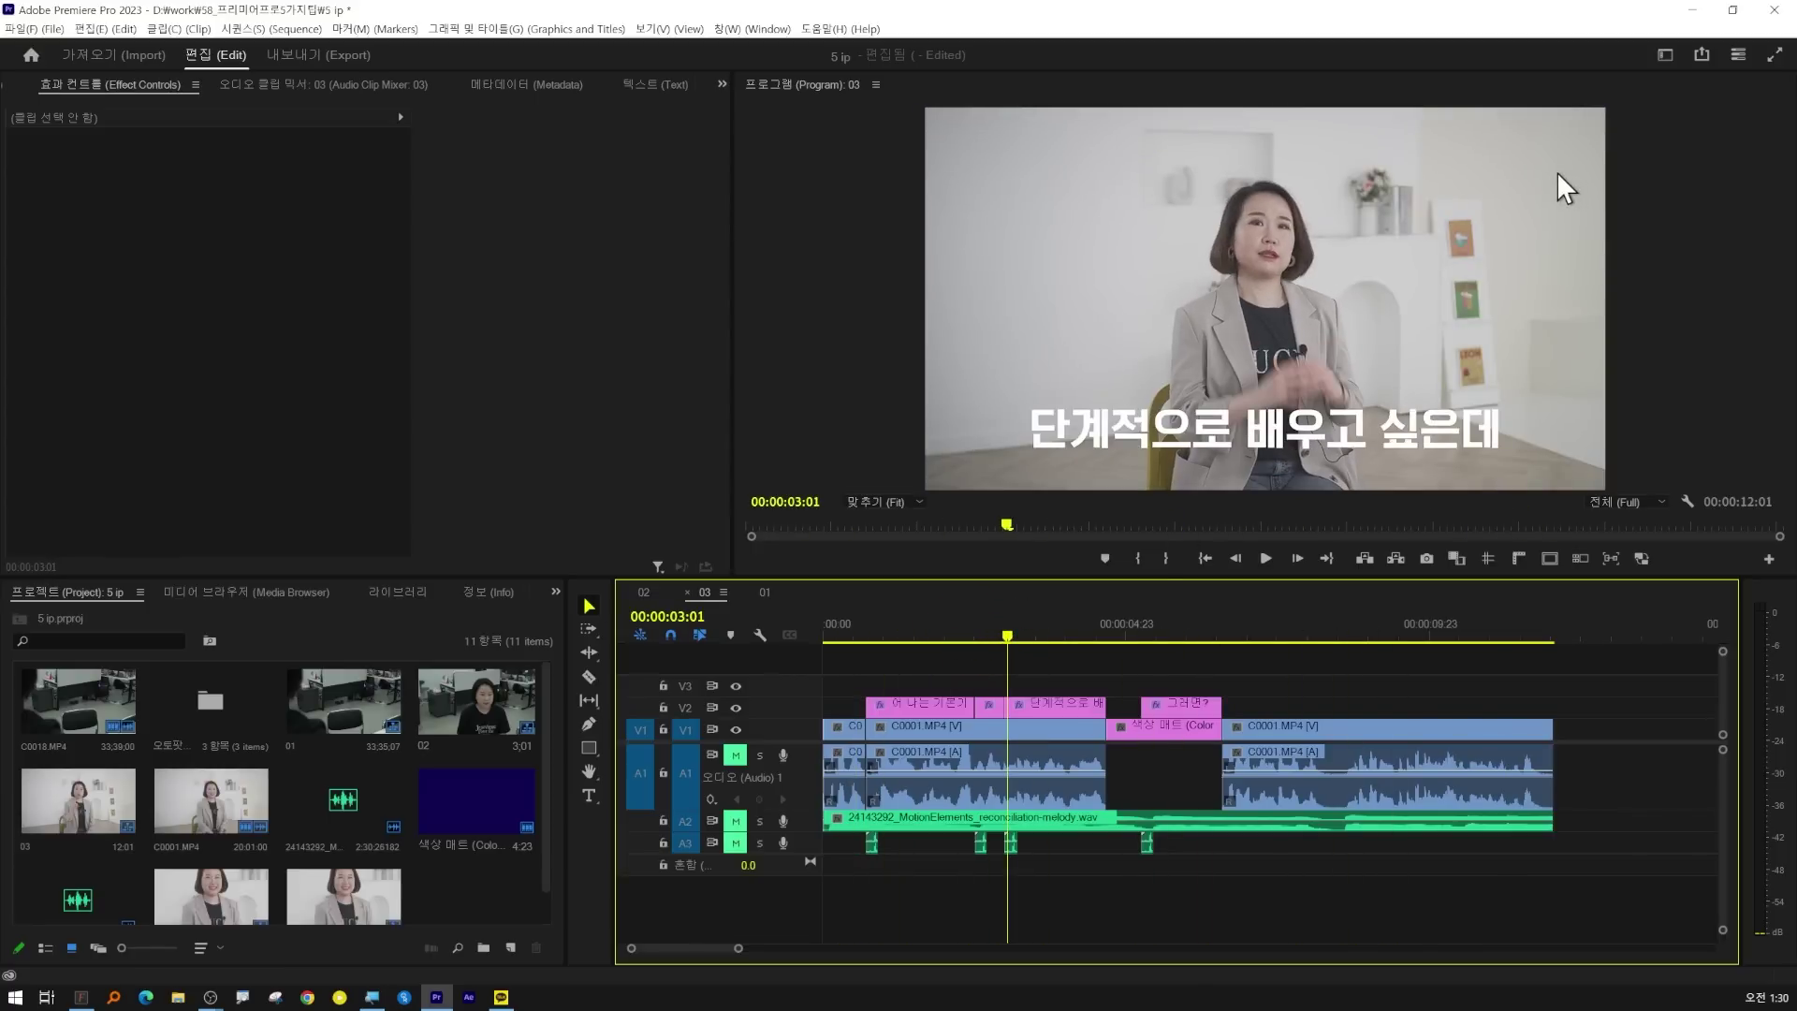
pyautogui.moveTo(994, 625)
pyautogui.mouseDown()
pyautogui.moveTo(854, 629)
pyautogui.moveTo(1005, 629)
pyautogui.mouseUp()
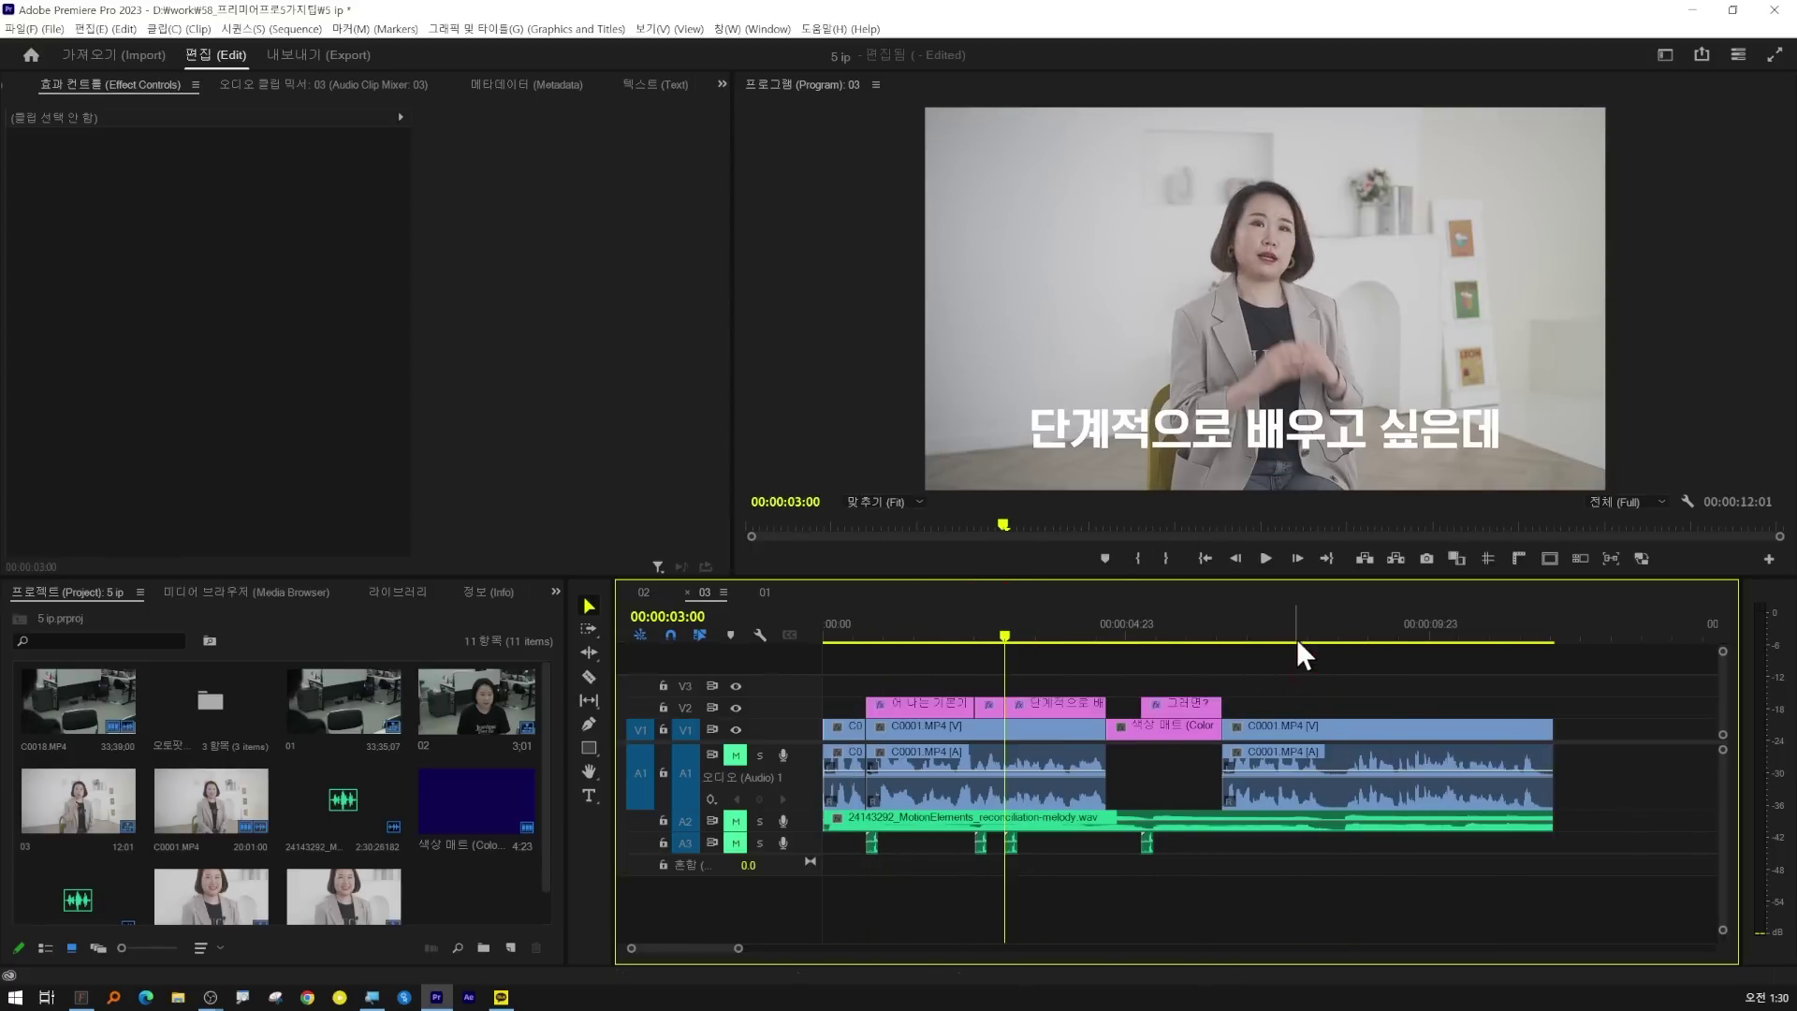